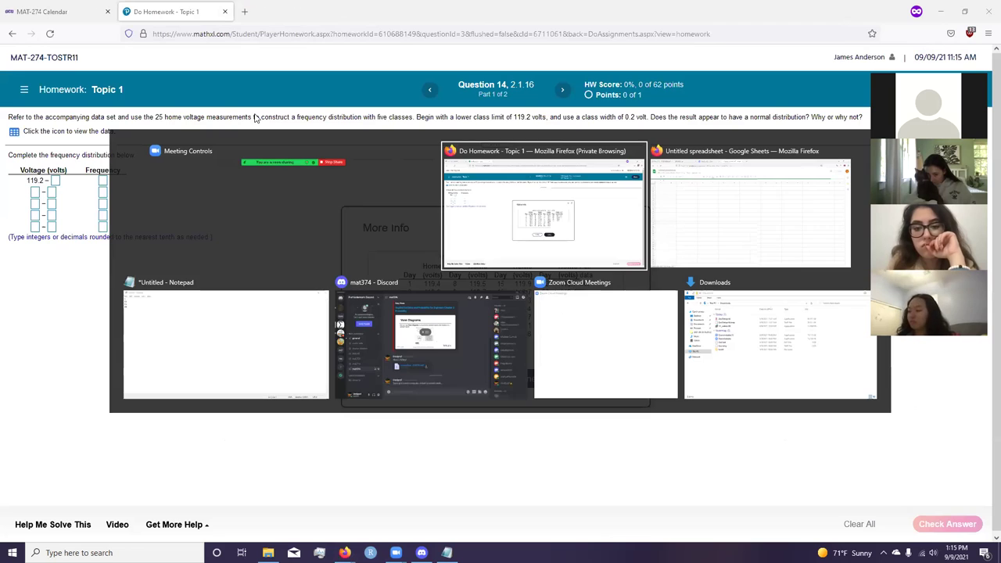
# - Review the home voltage measurements in the homework question and return to the blank Google Sheets spreadsheet
pyautogui.hotkey('alt', 'Tab')
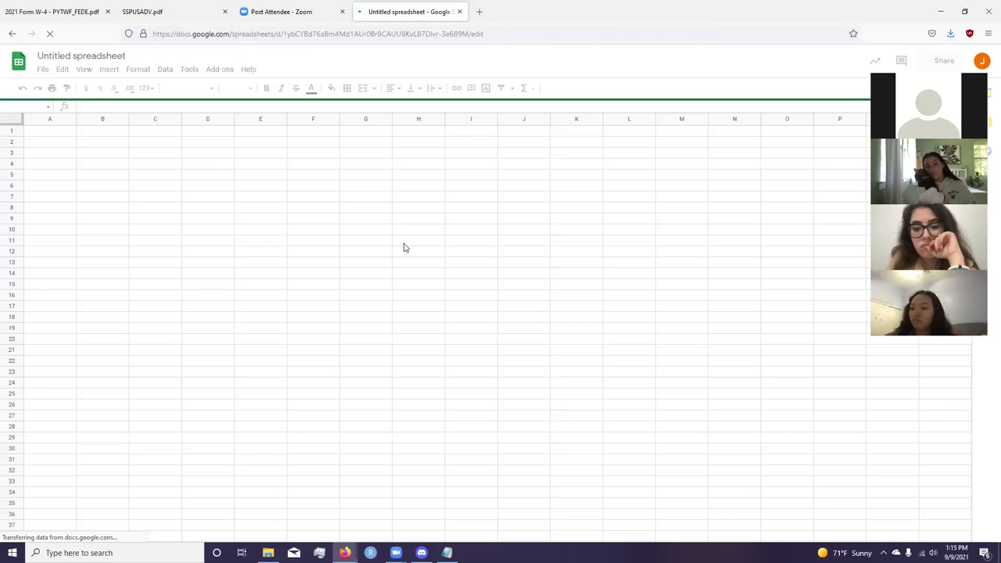
pyautogui.hotkey('alt', 'Tab')
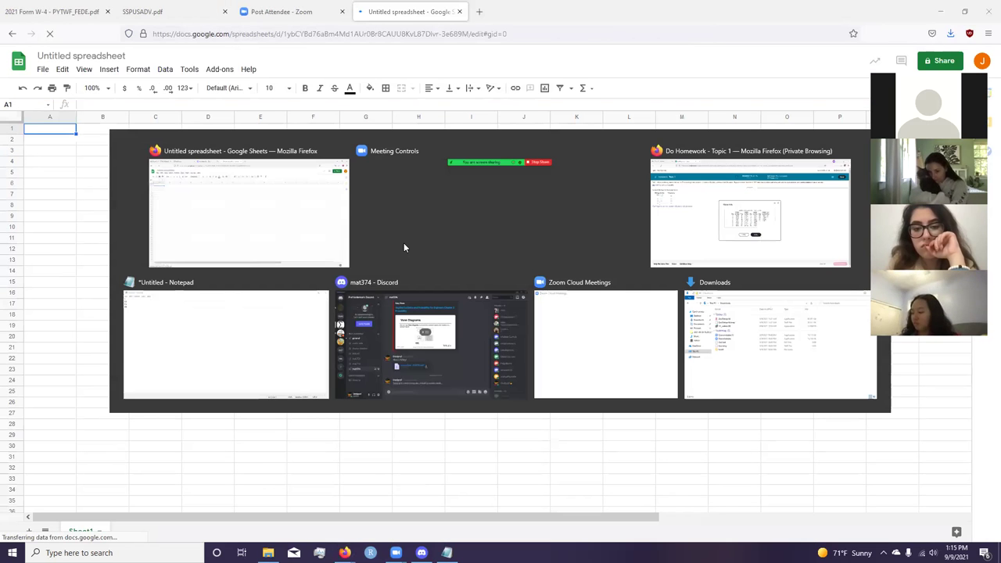
pyautogui.hotkey('alt', 'Tab')
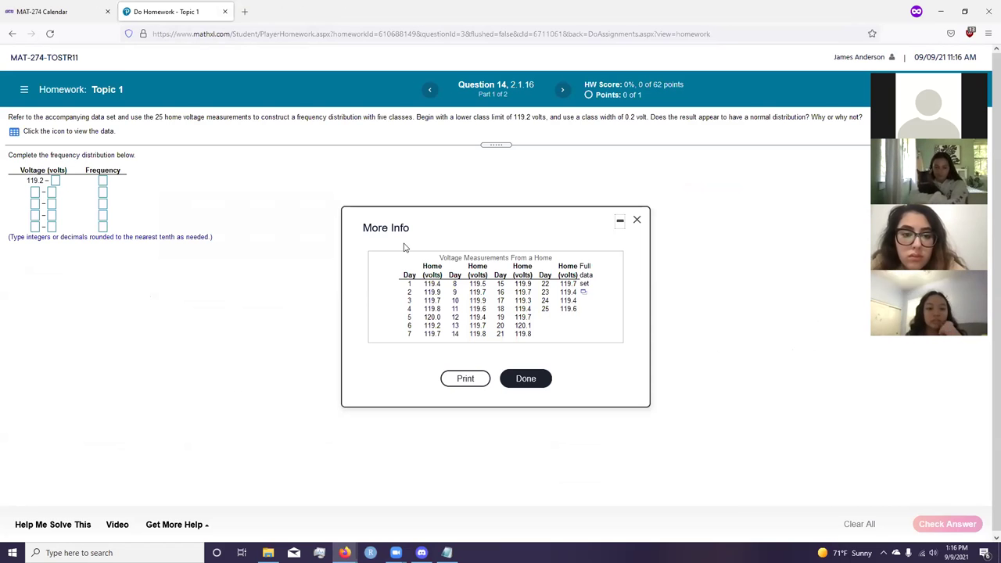
pyautogui.hotkey('alt', 'Tab')
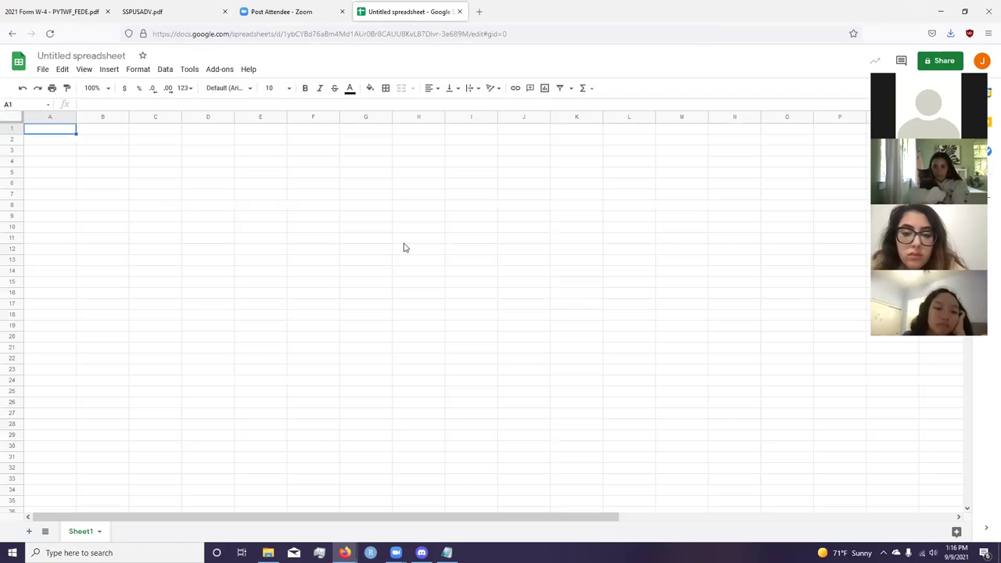
pyautogui.hotkey('alt', 'Tab')
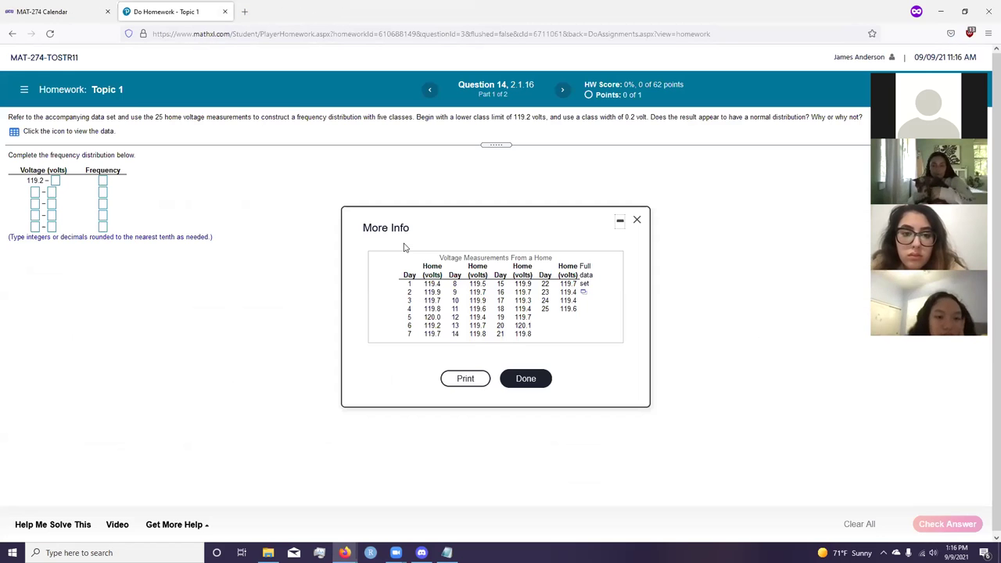
pyautogui.hotkey('alt', 'Tab')
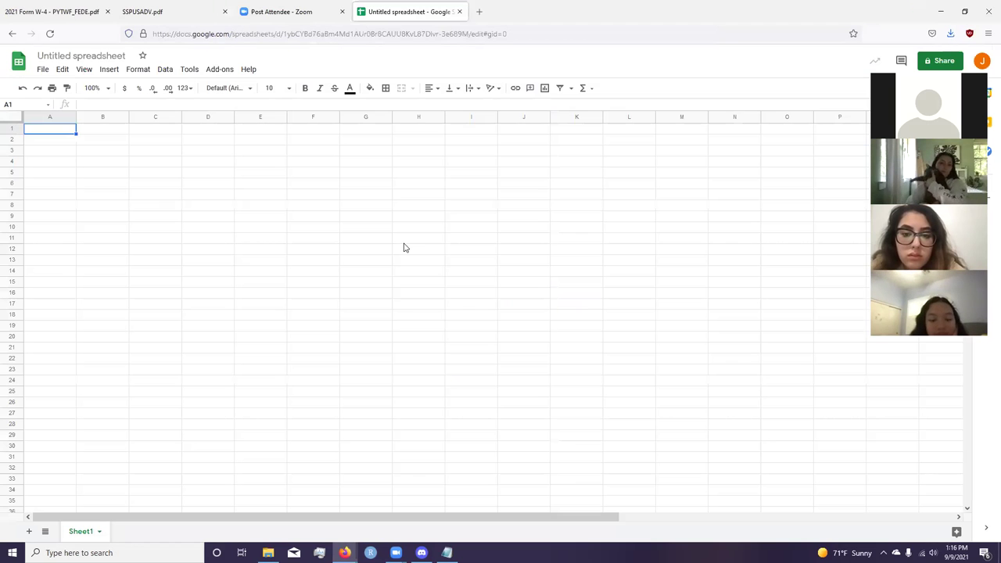
# - Enter the column headers "Voltage" in A1 and "Count" in B1
pyautogui.write('Voltage')
pyautogui.press('Tab')
pyautogui.hotkey('alt', 'Tab')
pyautogui.hotkey('alt', 'Tab')
pyautogui.write('Count')
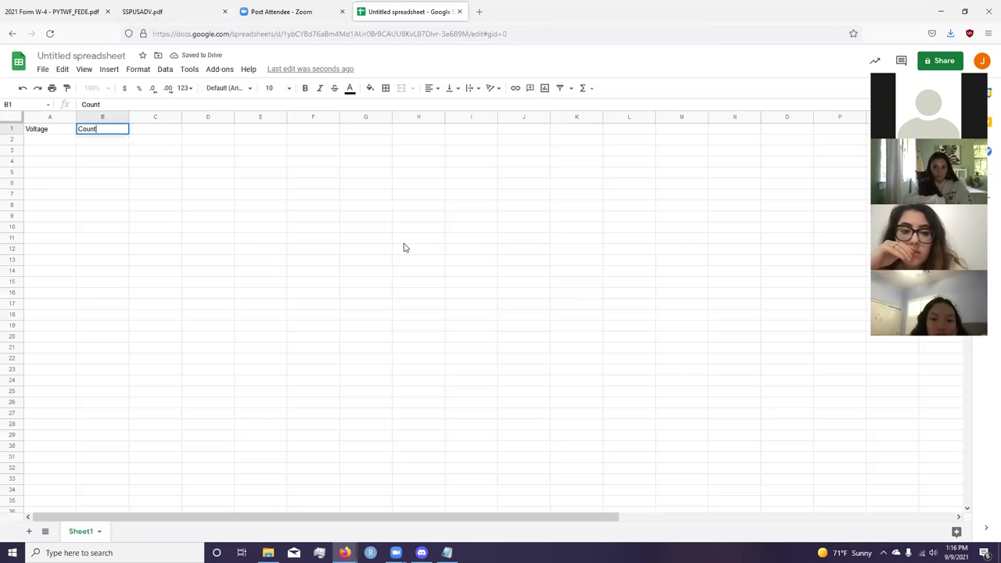
pyautogui.press('Return')
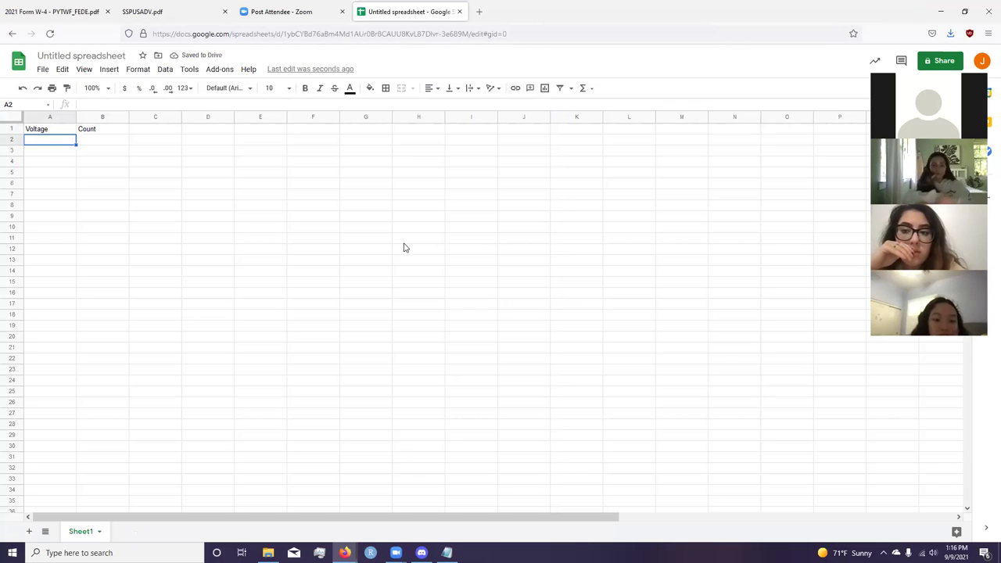
# - Move the "Count" header from B1 to C1
pyautogui.click(97, 129)
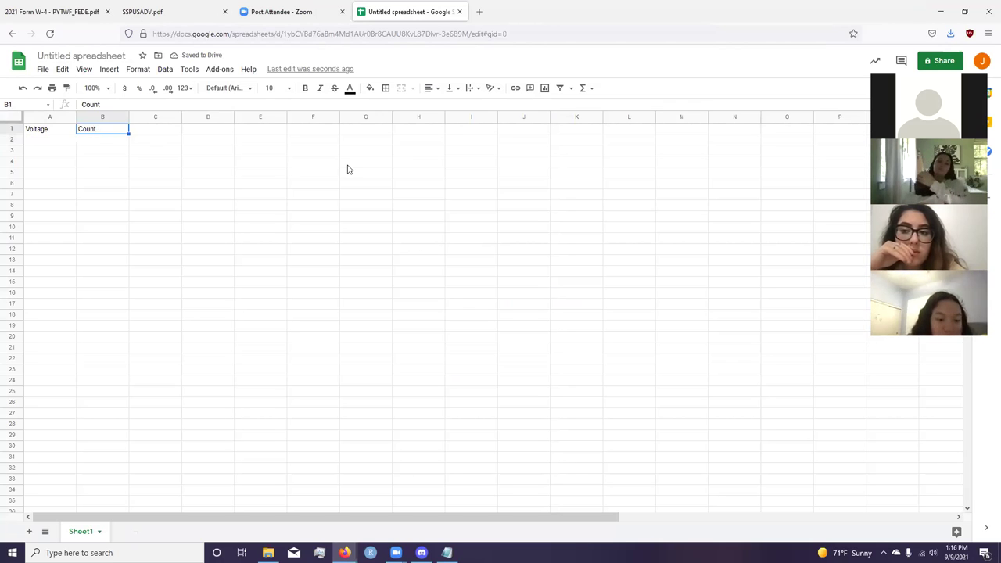
pyautogui.hotkey('ctrl', 'c')
pyautogui.press('Right')
pyautogui.hotkey('ctrl', 'v')
# - Enter the homework's starting lower class limit, 119.2, in A2 under the Voltage header
pyautogui.press('Down')
pyautogui.press('Home')
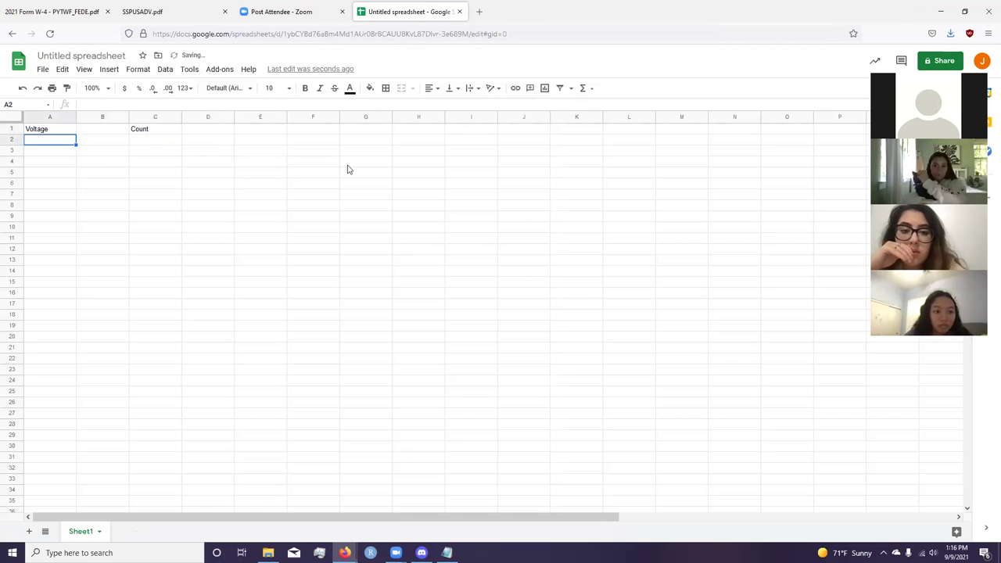
pyautogui.write('19')
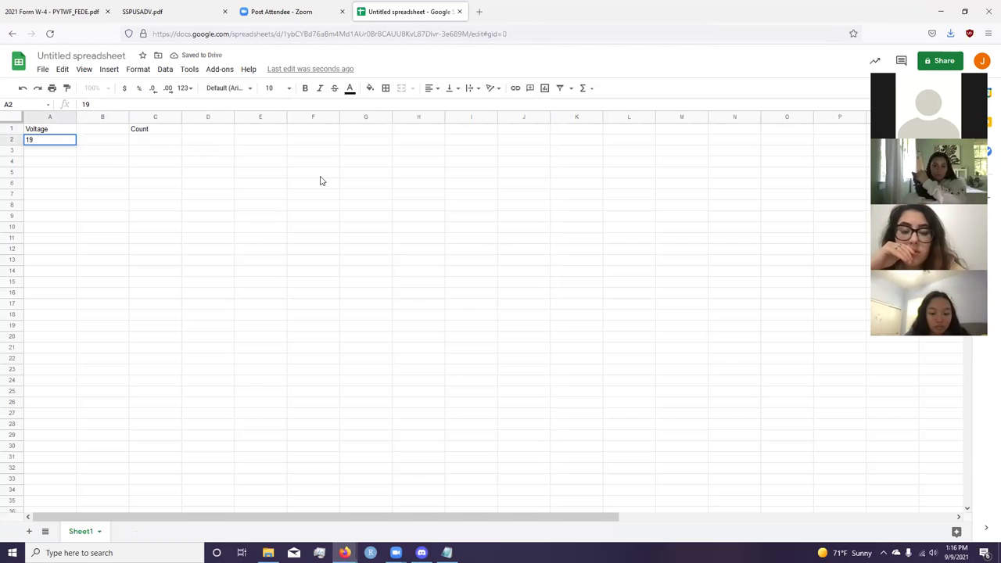
pyautogui.hotkey('alt', 'Tab')
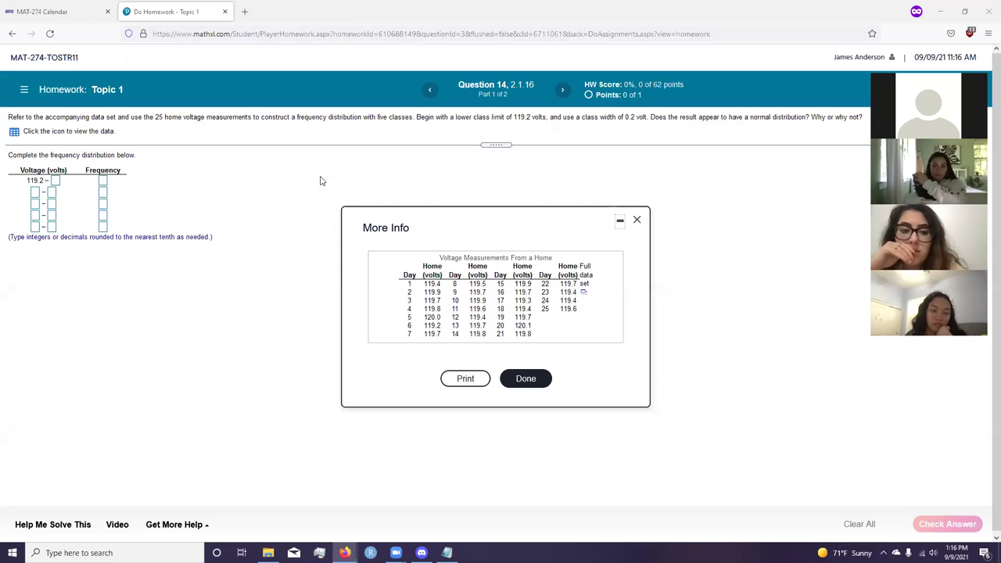
pyautogui.hotkey('alt', 'Tab')
pyautogui.press('BackSpace')
pyautogui.write('19.2')
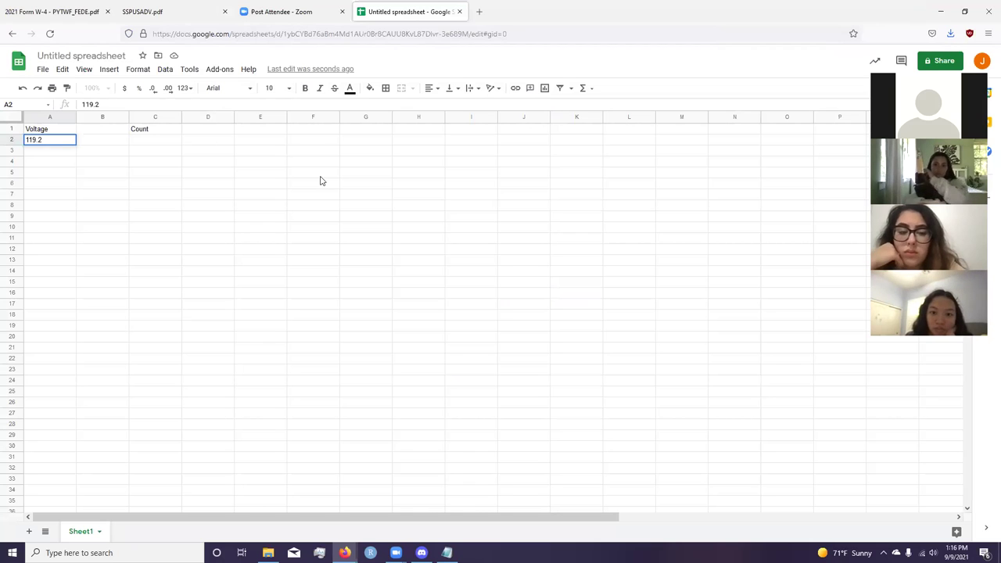
# - Move the lower class limit from A2 down to A3
pyautogui.press('Up')
pyautogui.press('Down')
pyautogui.hotkey('ctrl', 'x')
pyautogui.press('Down')
pyautogui.hotkey('ctrl', 'v')
# - Add the subheaders "Lower" in A2 and "Upper" in B2
pyautogui.press('Up')
pyautogui.write('Lower')
pyautogui.press('Tab')
pyautogui.write('Upper')
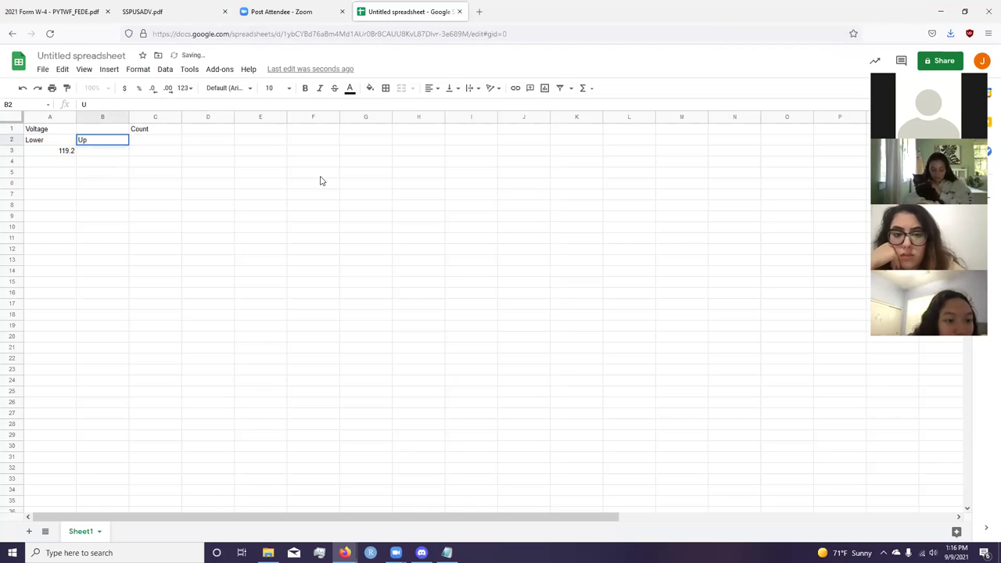
pyautogui.press('Return')
# - Check the class width in the homework question and write the note Class Width is how big each "bin" is in E1
pyautogui.press('Right')
pyautogui.press('Right')
pyautogui.press('Right')
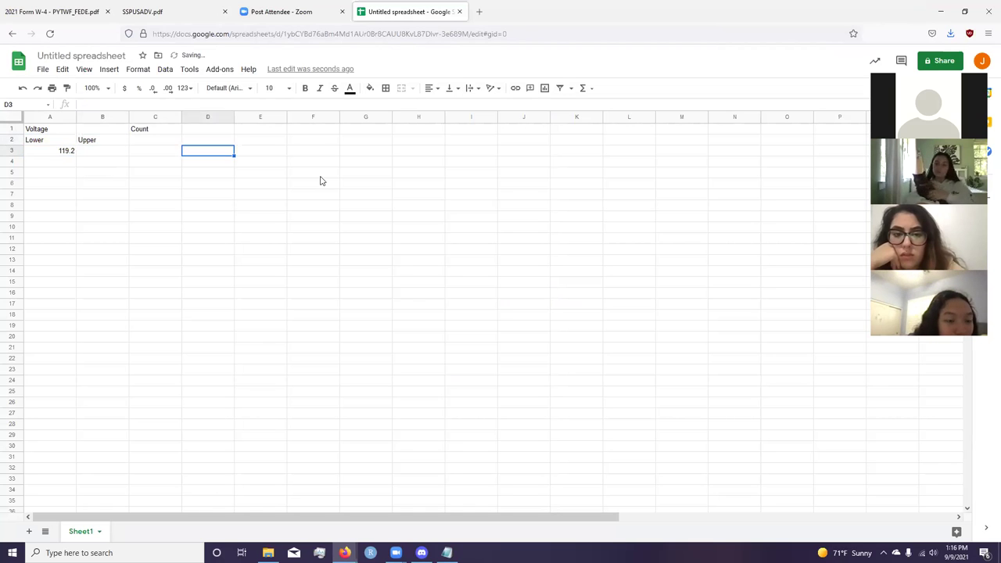
pyautogui.press('Up')
pyautogui.press('Up')
pyautogui.hotkey('alt', 'Tab')
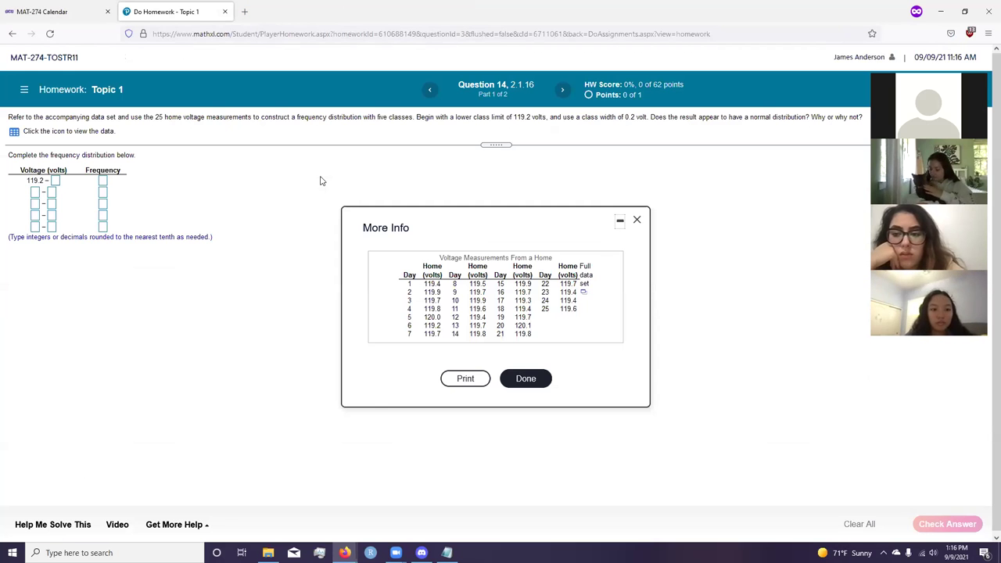
pyautogui.hotkey('alt', 'Tab')
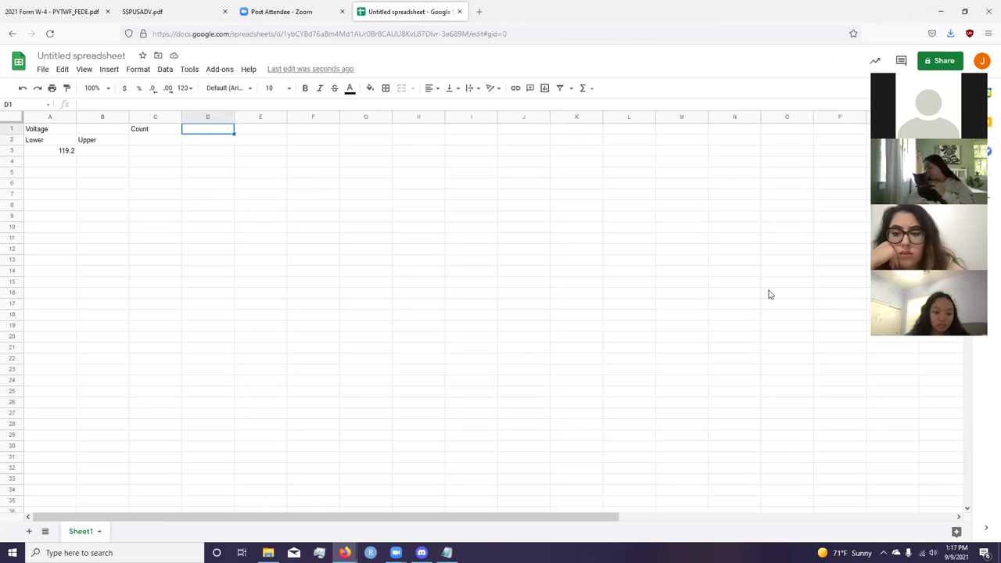
pyautogui.press('Right')
pyautogui.write('Class Width is how big each "bin" is')
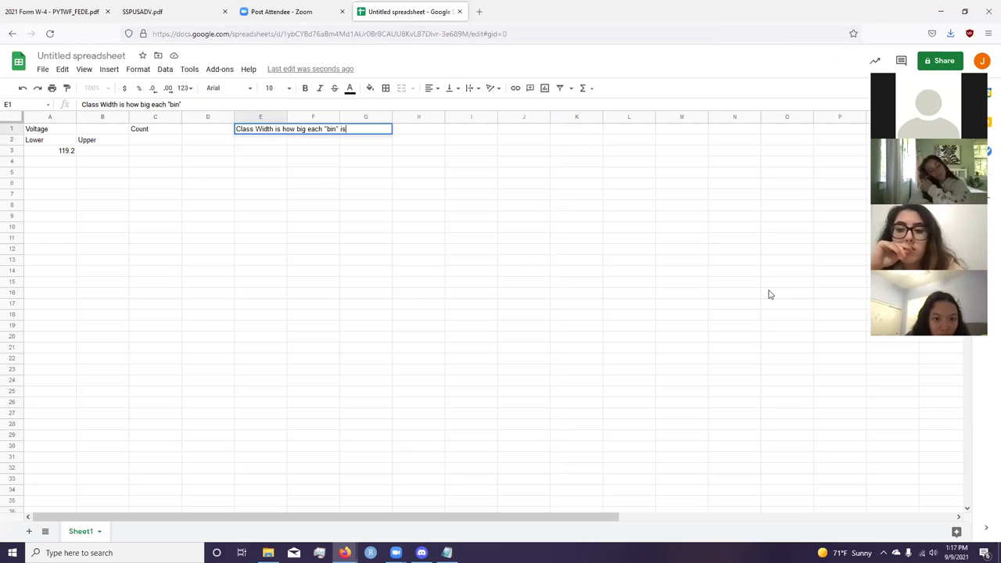
pyautogui.press('Return')
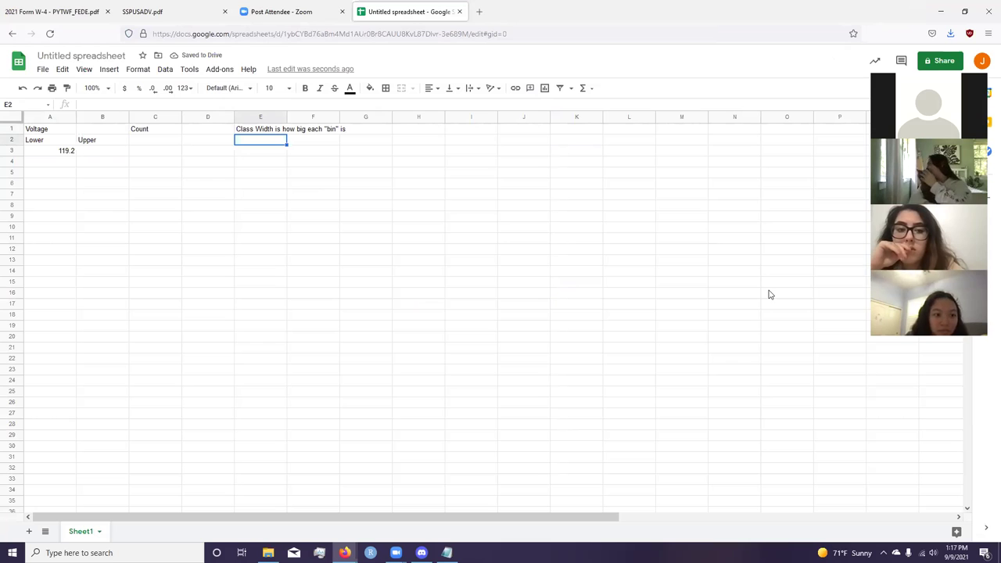
# - Enter 119.4 in B3 as the upper limit of the first class
pyautogui.press('Left')
pyautogui.press('Left')
pyautogui.press('Left')
pyautogui.press('Down')
pyautogui.write('11.9')
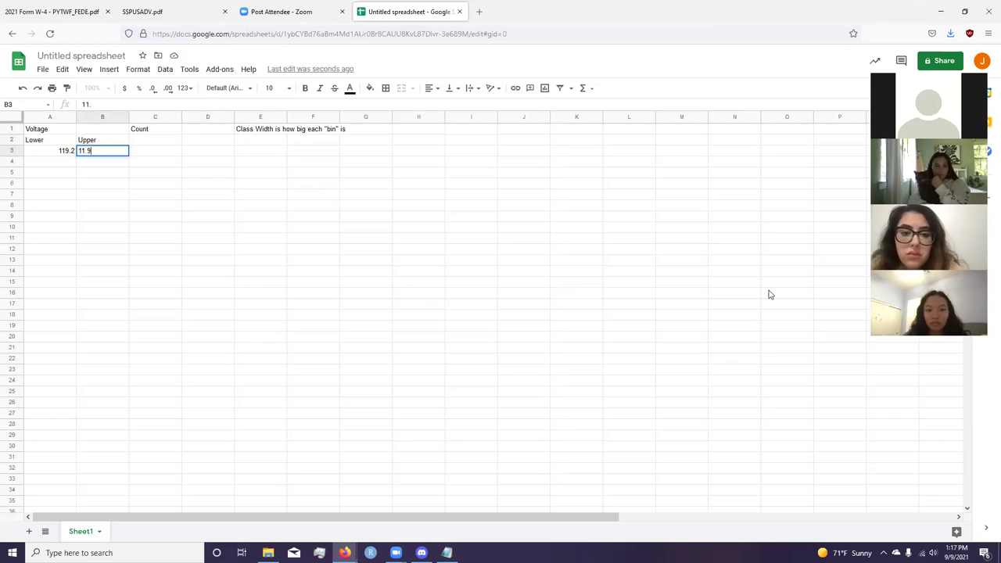
pyautogui.press('BackSpace')
pyautogui.press('BackSpace')
pyautogui.write('9')
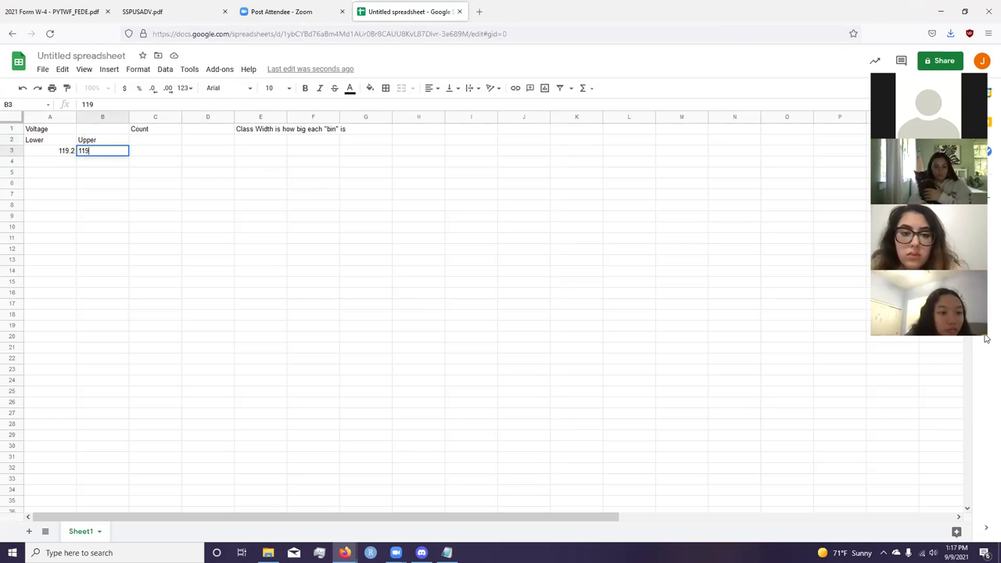
pyautogui.write('.4')
pyautogui.press('Return')
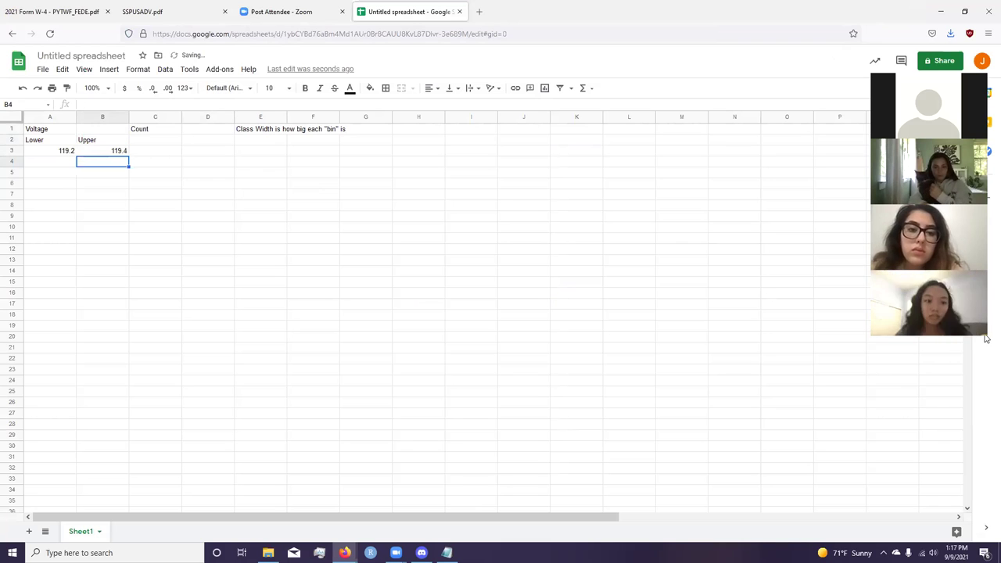
# - Change the first class in row 3 to a lower limit of 110.0 and an upper limit of 110.2
pyautogui.press('Up')
pyautogui.press('Left')
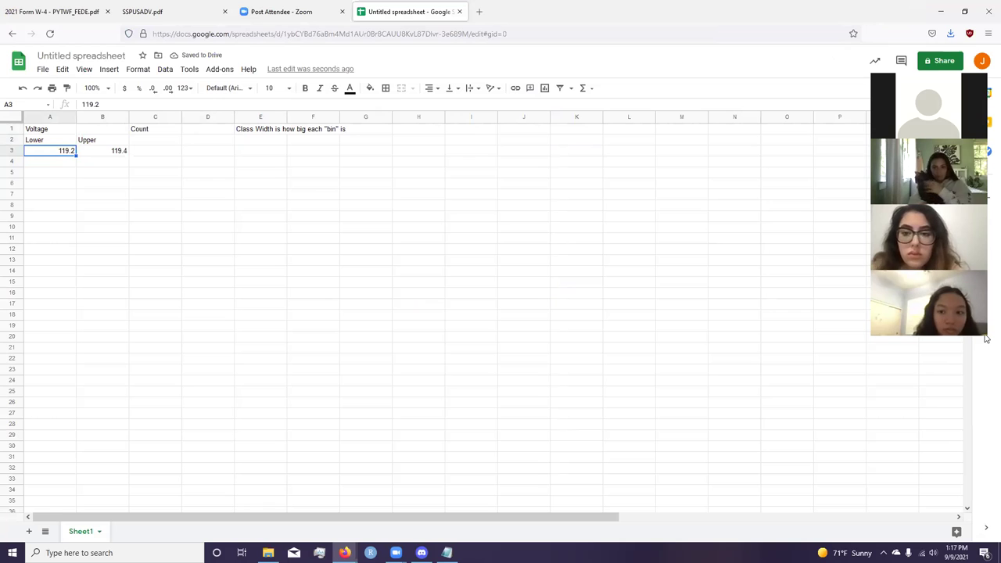
pyautogui.write('110.0')
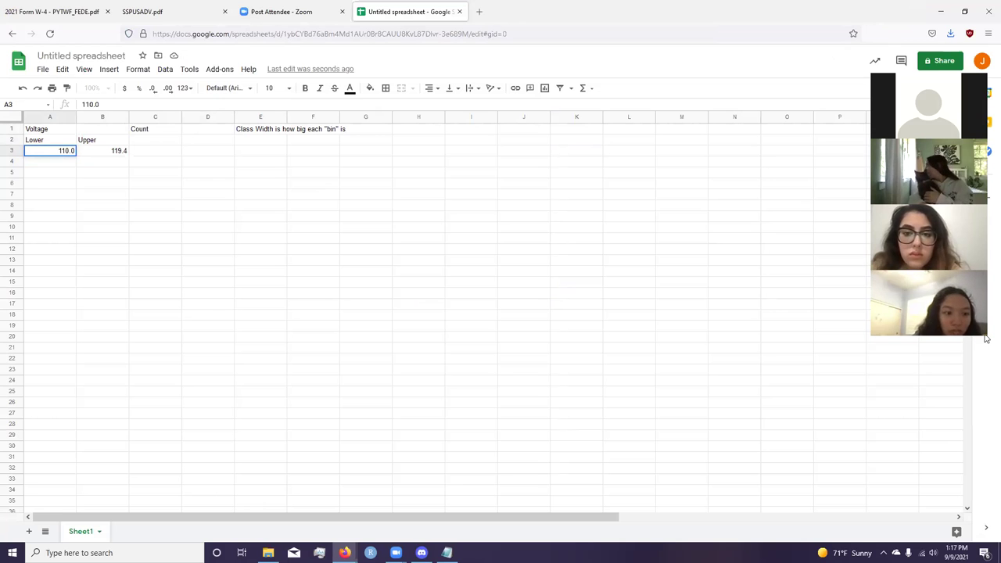
pyautogui.press('Tab')
pyautogui.press('BackSpace')
pyautogui.write('110')
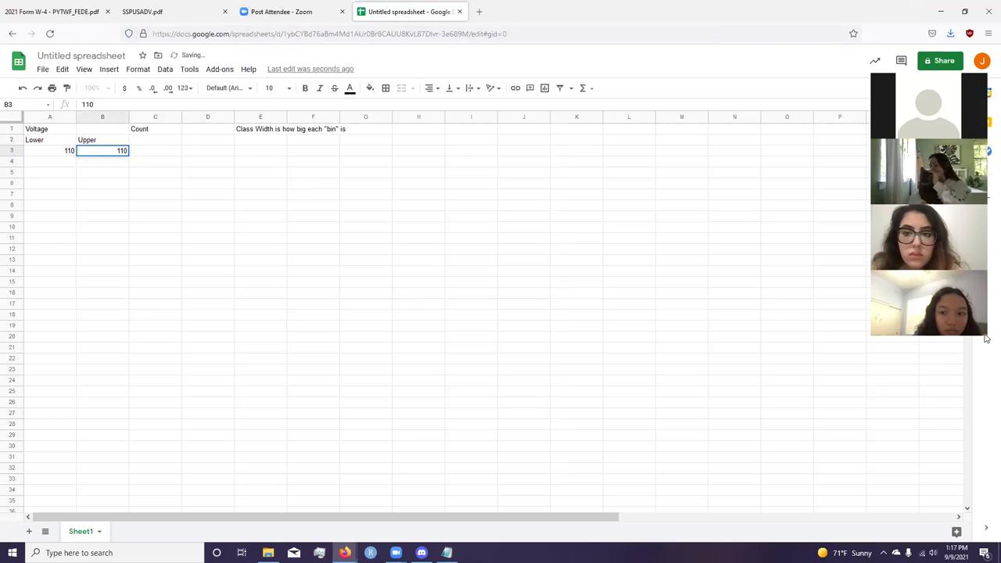
pyautogui.write('.2')
pyautogui.press('Return')
# - Enter 110.3 in A4 as the lower limit of the second class
pyautogui.write('110.')
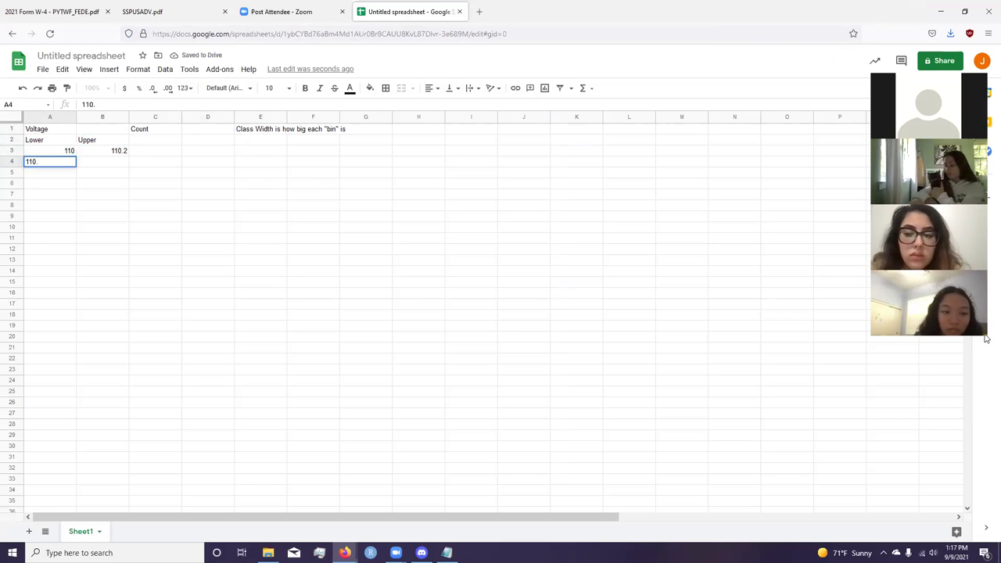
pyautogui.write('3')
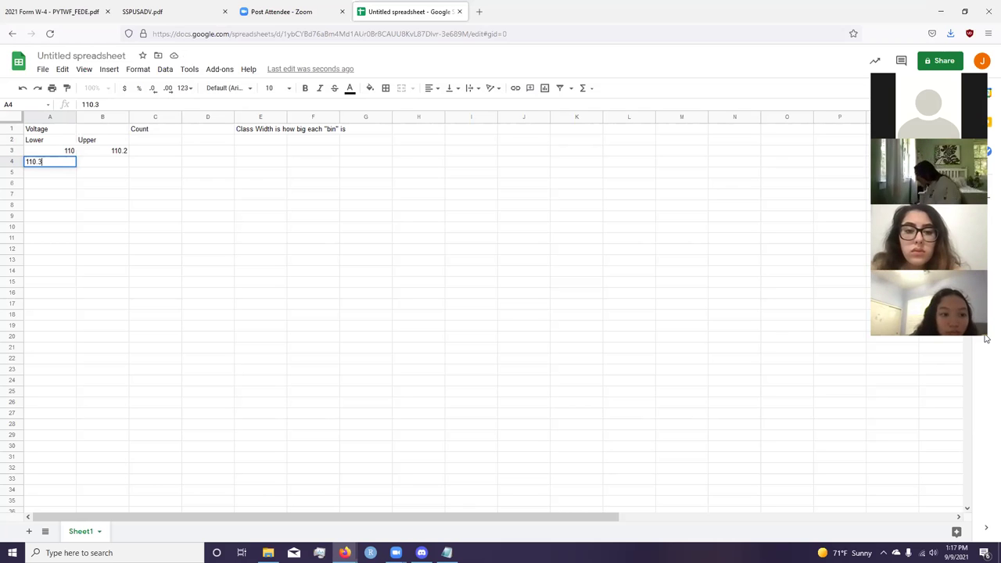
pyautogui.press('Tab')
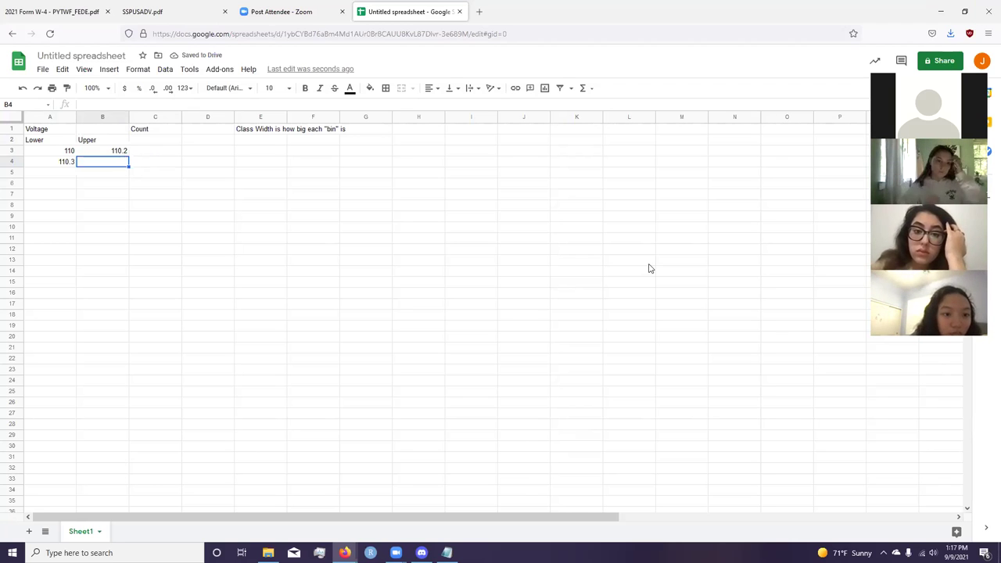
# - Set the second class in row 4 to a lower limit of 110.2 and an upper limit of 110.4
pyautogui.press('Left')
pyautogui.write('110')
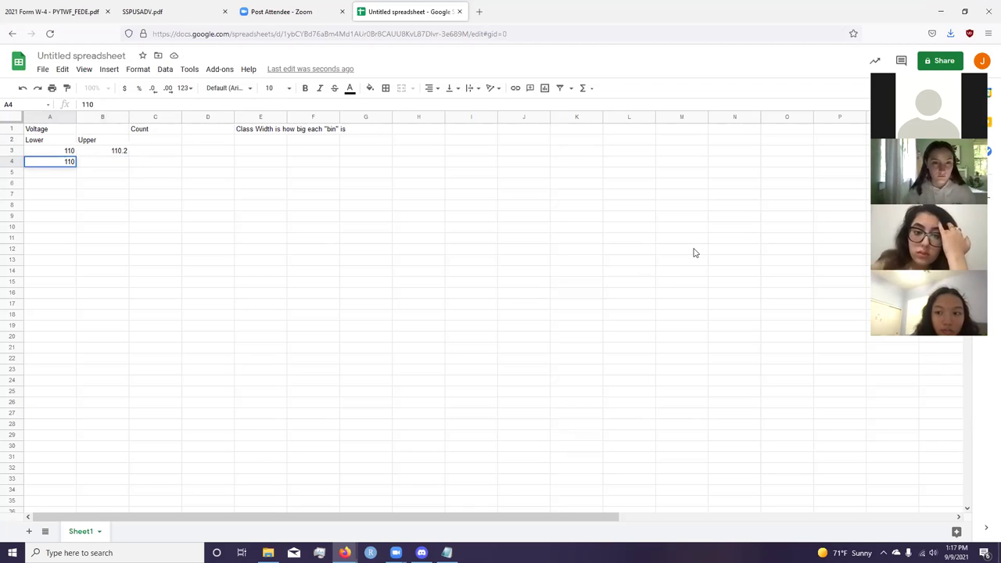
pyautogui.write('.2')
pyautogui.press('Tab')
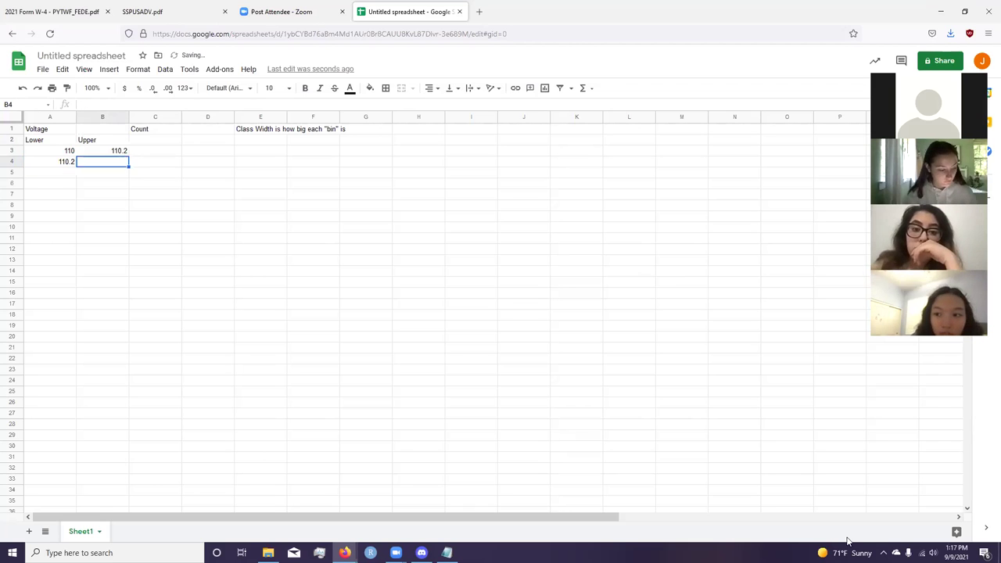
pyautogui.write('110.4')
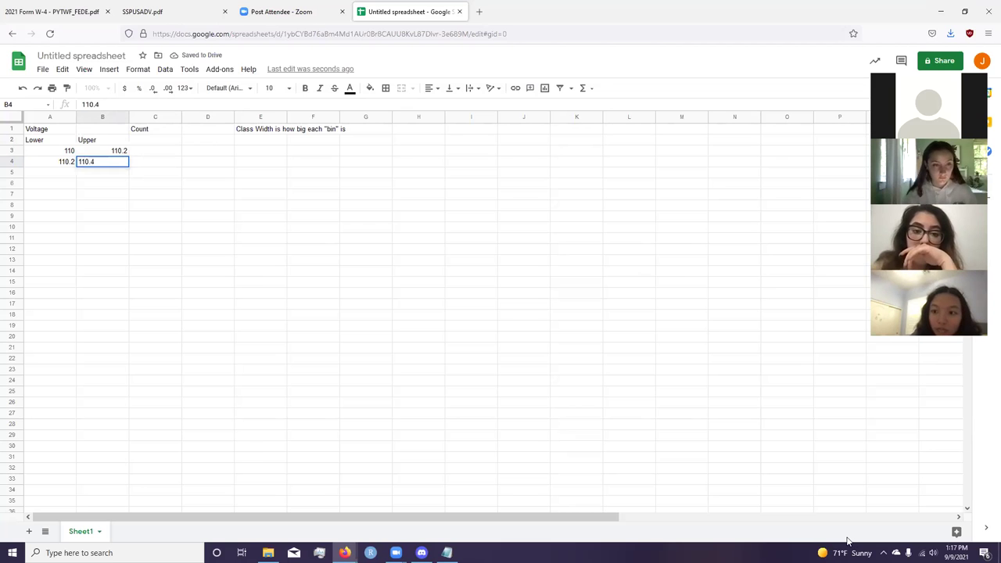
pyautogui.press('Return')
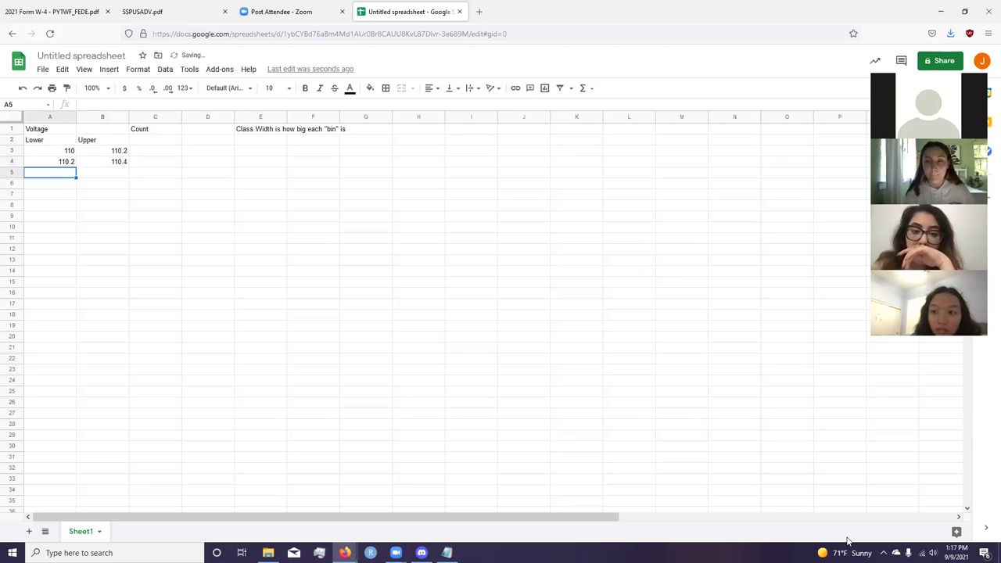
pyautogui.press('Right')
pyautogui.press('Right')
pyautogui.press('Right')
pyautogui.press('Right')
pyautogui.press('Up')
pyautogui.press('Up')
pyautogui.press('Up')
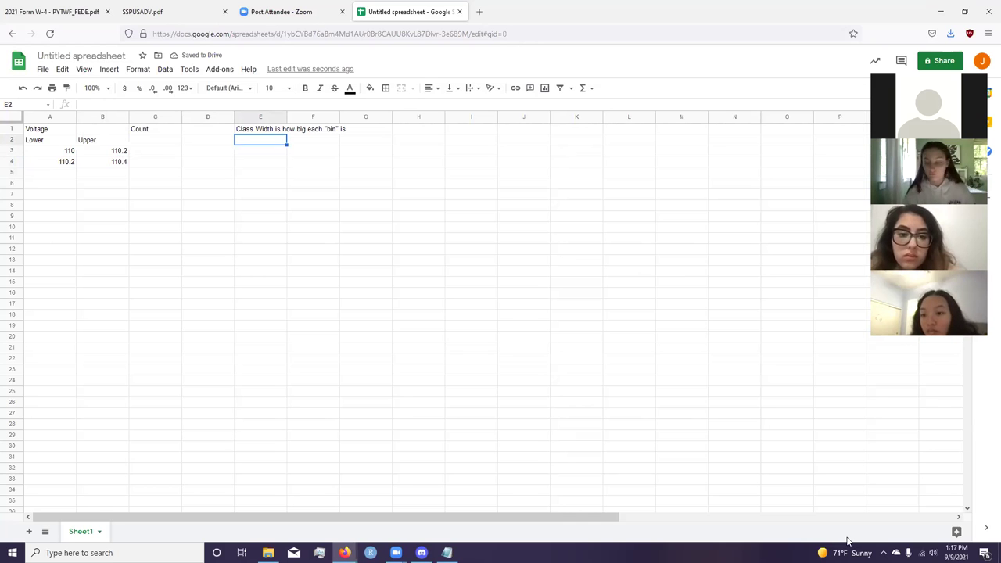
# - Enter the formula =B4 in A5 so the third class's lower limit takes the second class's upper limit
pyautogui.press('Left')
pyautogui.press('Left')
pyautogui.press('Left')
pyautogui.press('Left')
pyautogui.press('Down')
pyautogui.press('Down')
pyautogui.press('Down')
pyautogui.write('-')
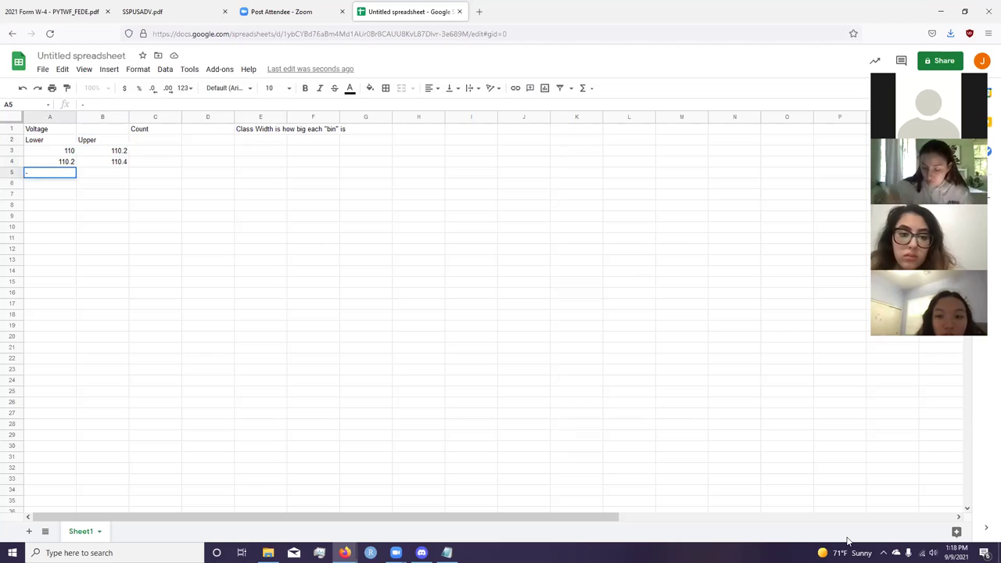
pyautogui.press('BackSpace')
pyautogui.write('=')
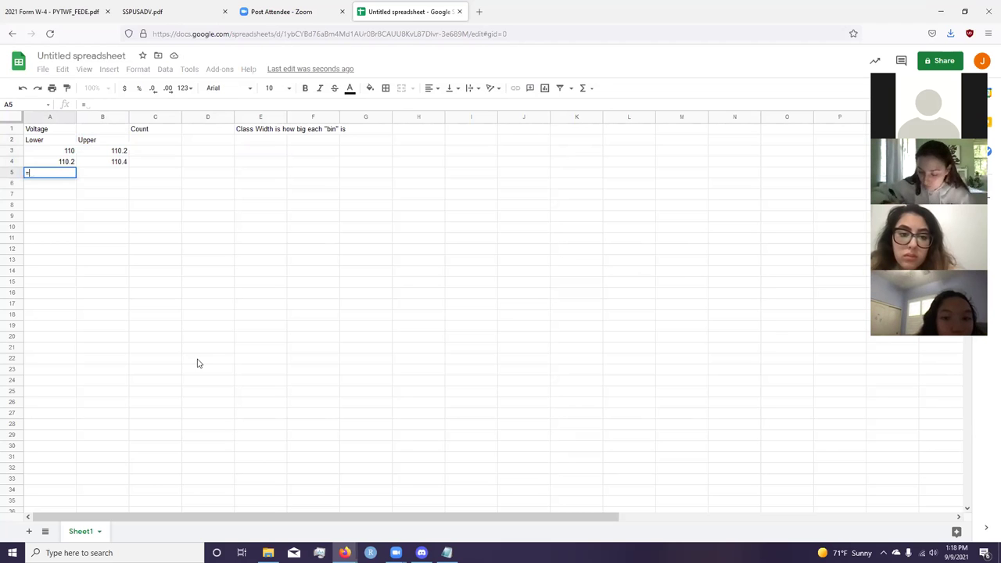
pyautogui.click(115, 164)
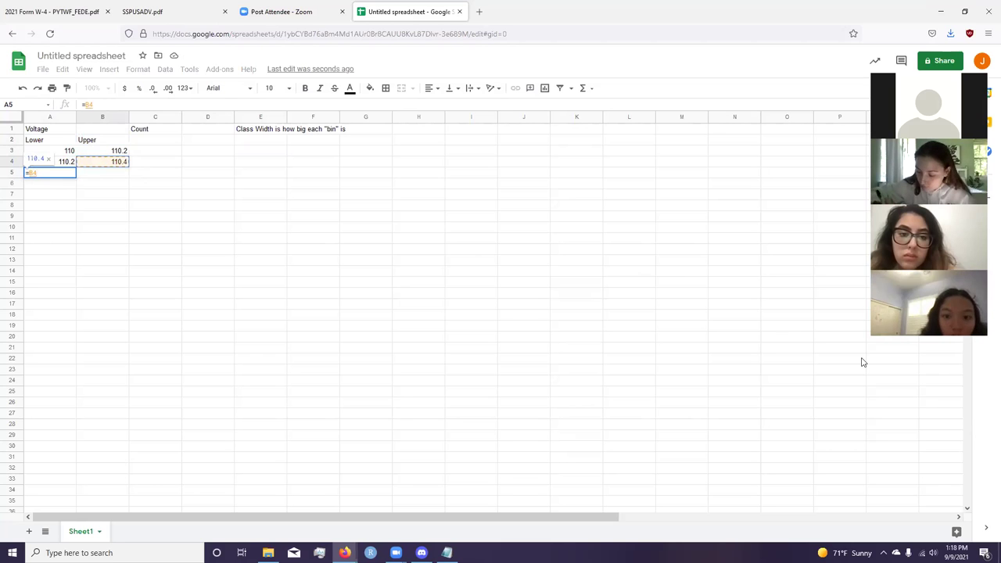
pyautogui.press('Return')
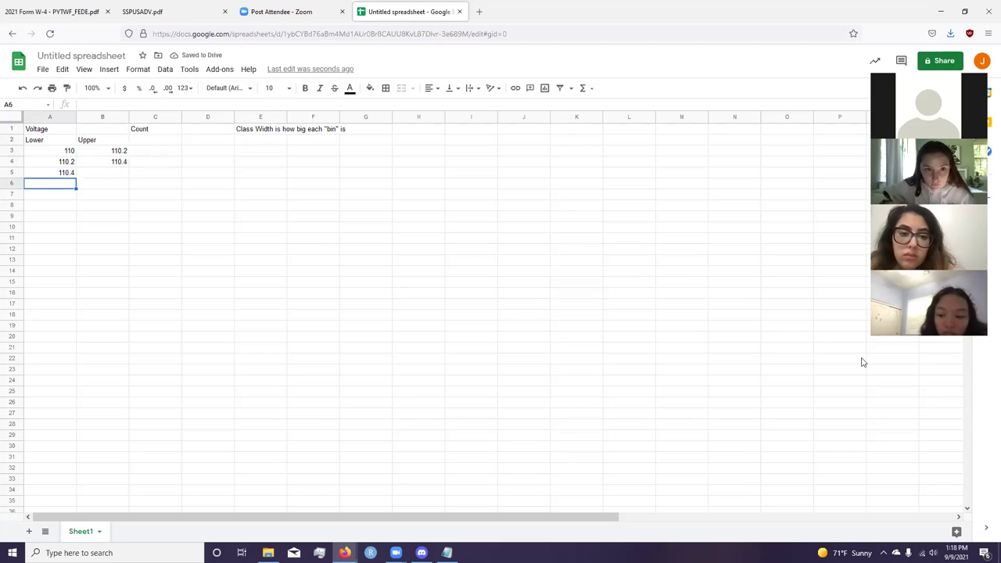
# - Label E2 "Bin Width" and enter the class width 0.2 in F2
pyautogui.press('Right')
pyautogui.press('Right')
pyautogui.press('Right')
pyautogui.press('Right')
pyautogui.press('Up')
pyautogui.press('Up')
pyautogui.press('Up')
pyautogui.press('Up')
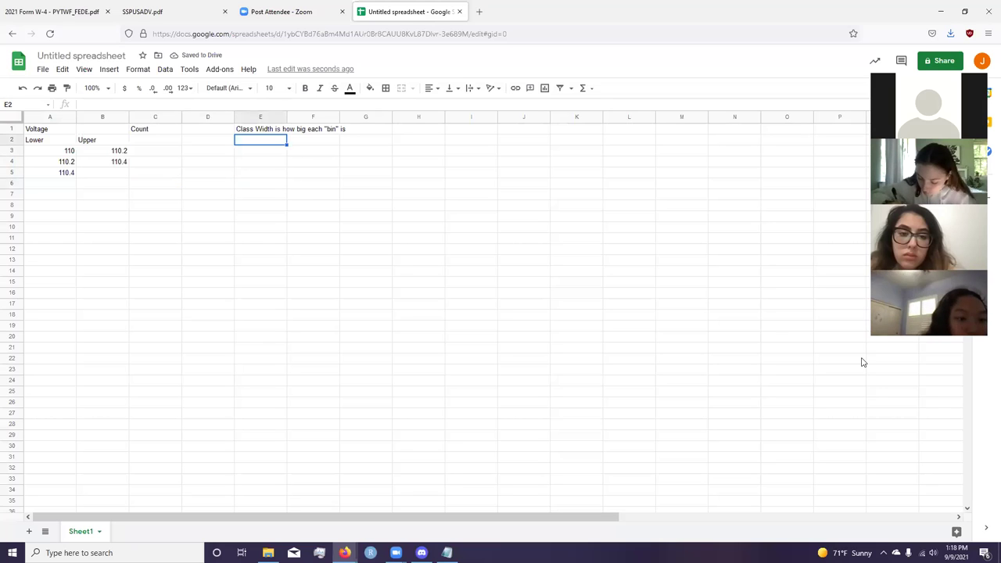
pyautogui.write('Bin Width')
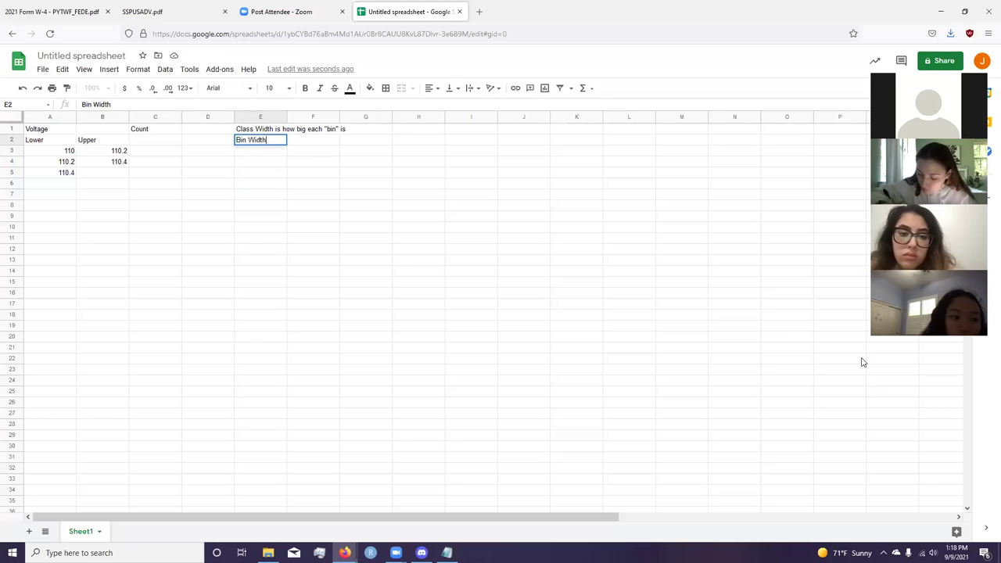
pyautogui.press('Tab')
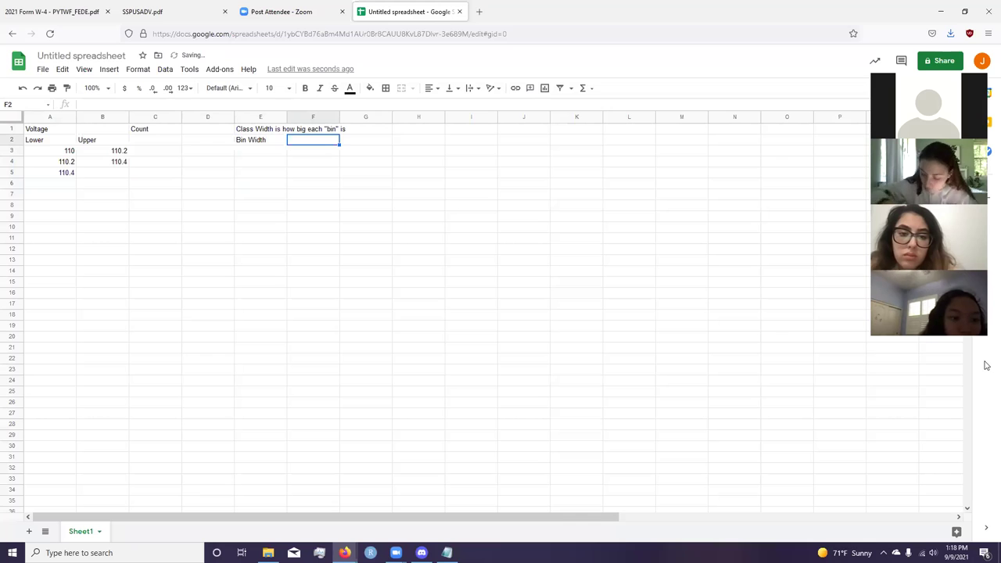
pyautogui.write('2')
pyautogui.press('Return')
pyautogui.press('Up')
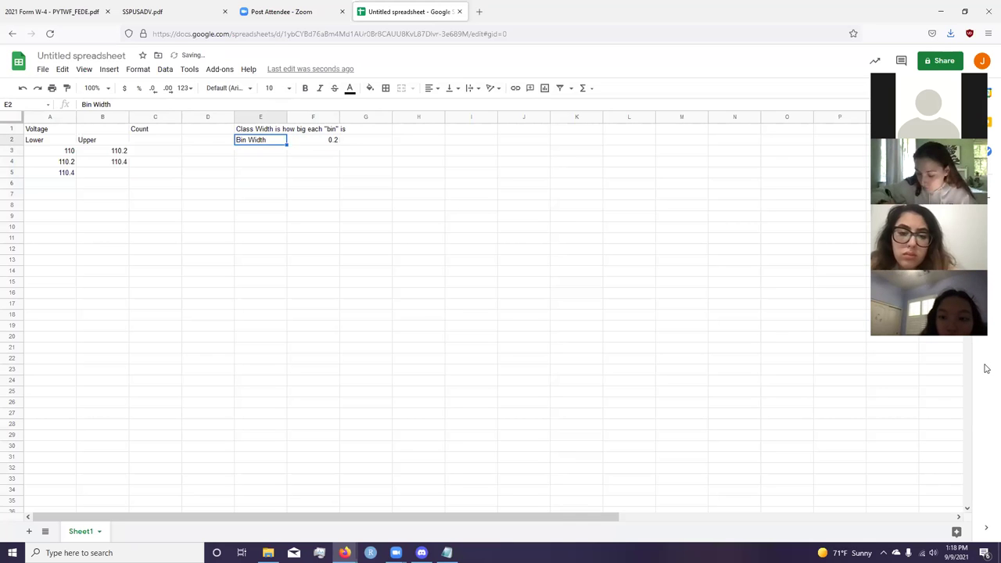
pyautogui.press('Right')
pyautogui.press('Right')
pyautogui.press('Left')
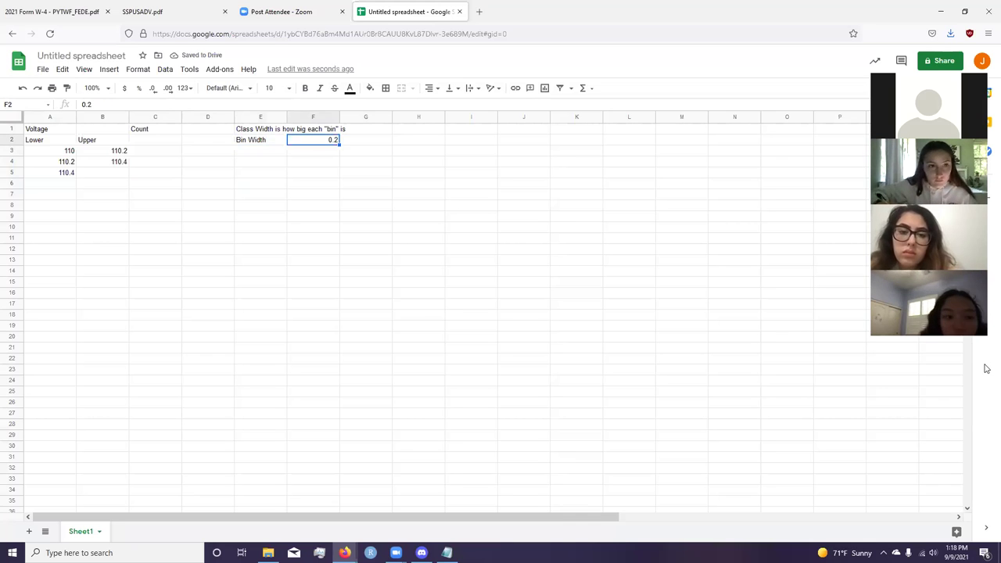
# - Enter the formula =A5+F2 in B5 to compute the third class's upper limit from the bin width
pyautogui.press('Left')
pyautogui.press('Left')
pyautogui.press('Left')
pyautogui.press('Left')
pyautogui.press('Down')
pyautogui.press('Down')
pyautogui.press('Down')
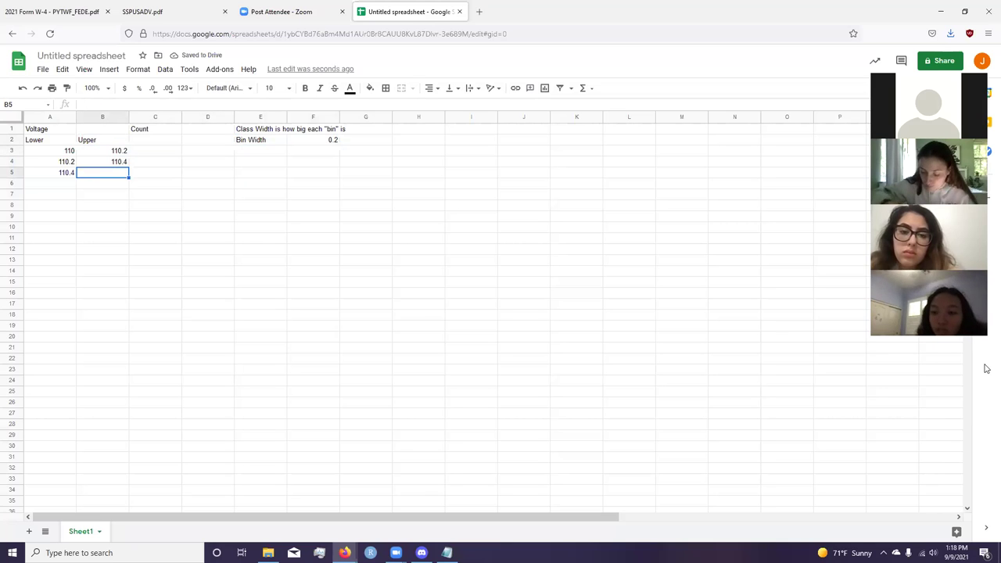
pyautogui.write('=')
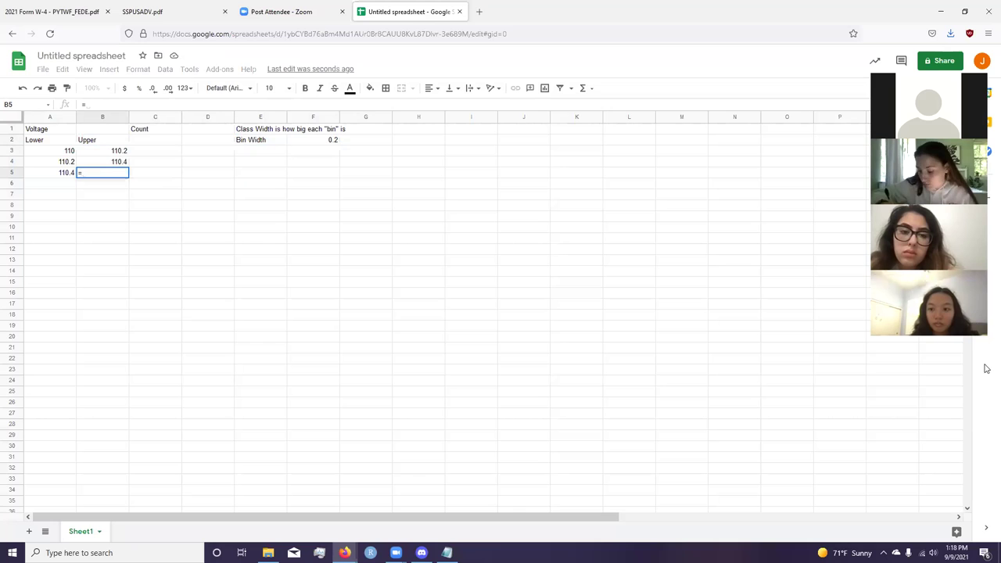
pyautogui.click(54, 178)
pyautogui.write('+')
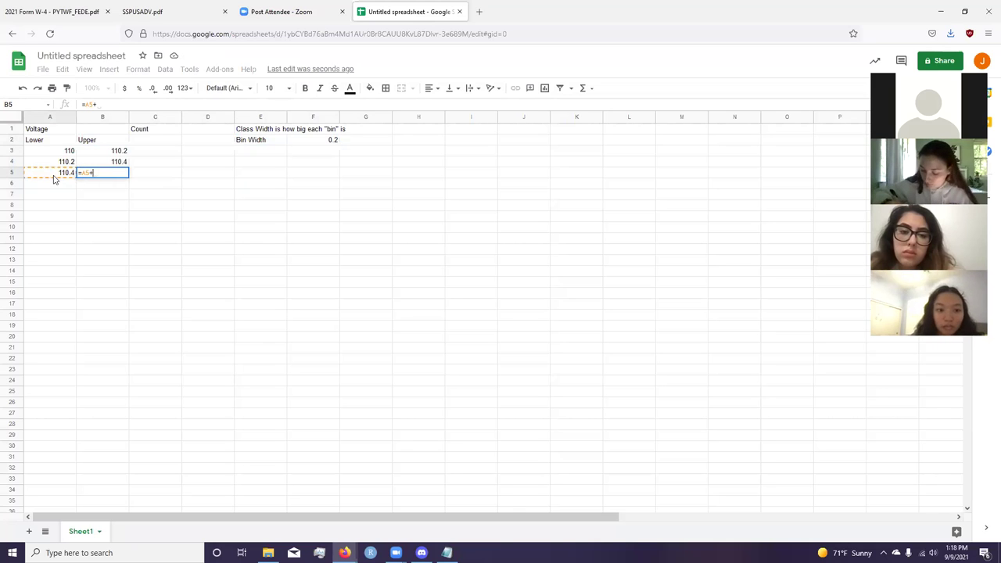
pyautogui.click(331, 142)
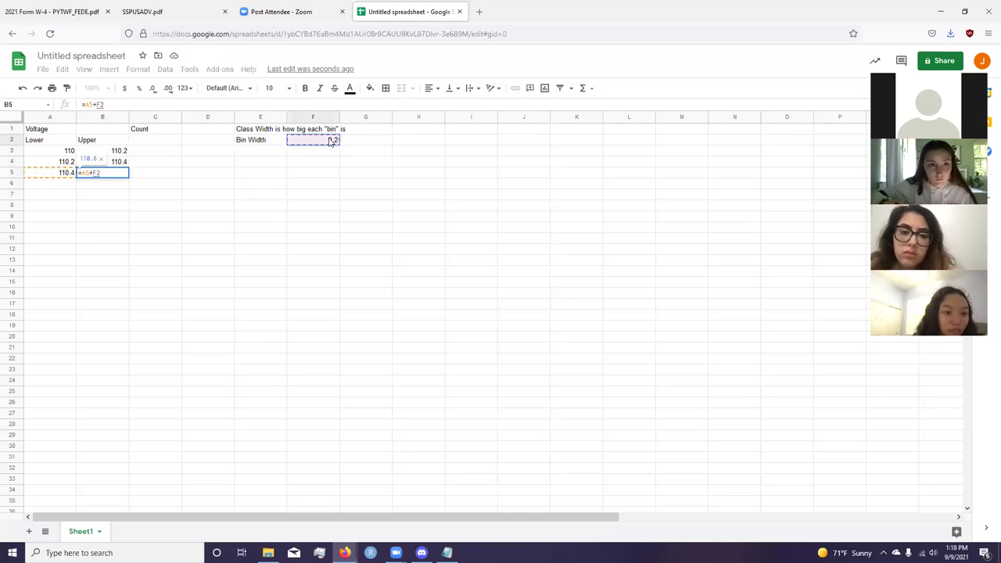
pyautogui.press('Return')
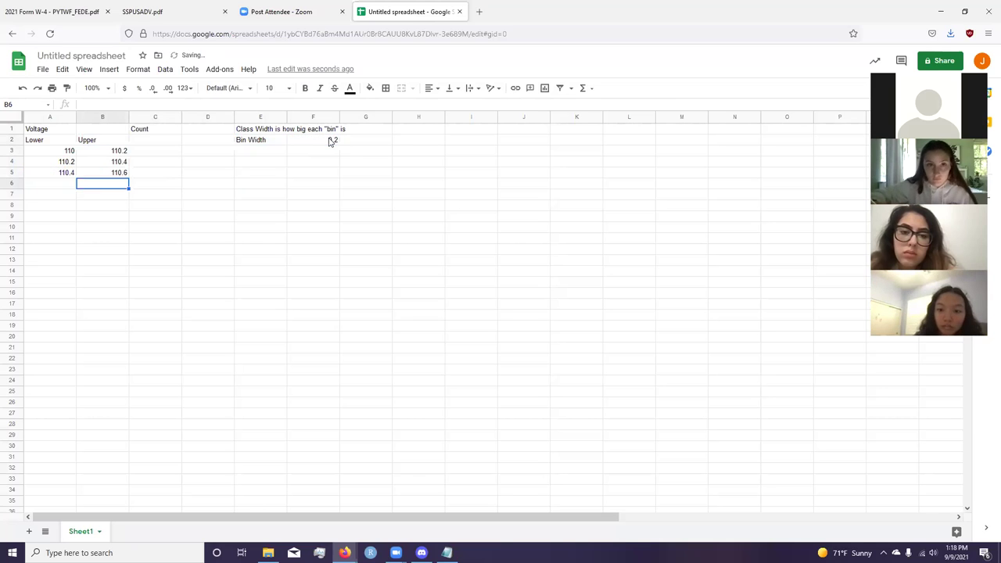
# - Fill the lower-limit formula from A5 down through A10
pyautogui.press('Left')
pyautogui.press('Up')
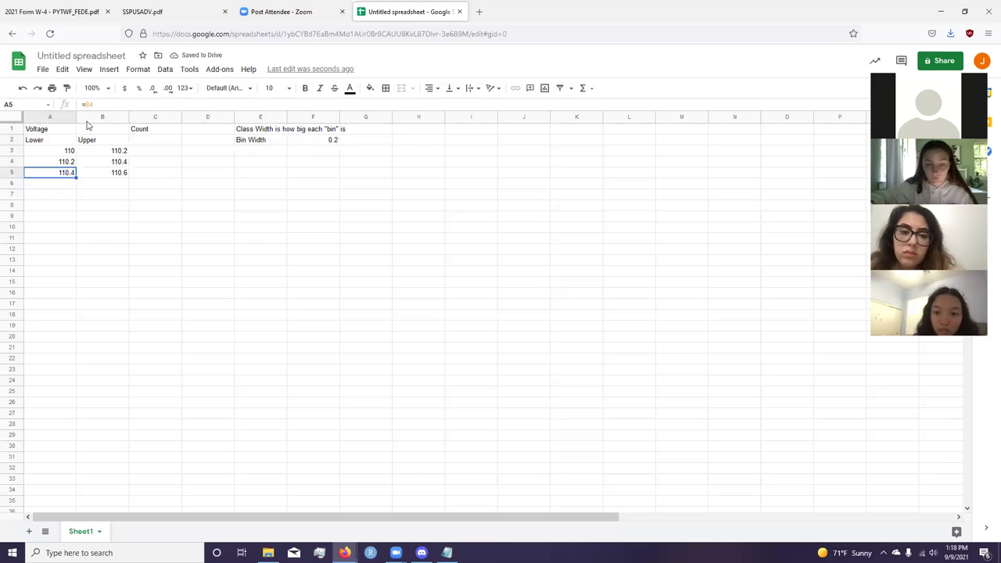
pyautogui.moveTo(75, 177); pyautogui.dragTo(68, 226)
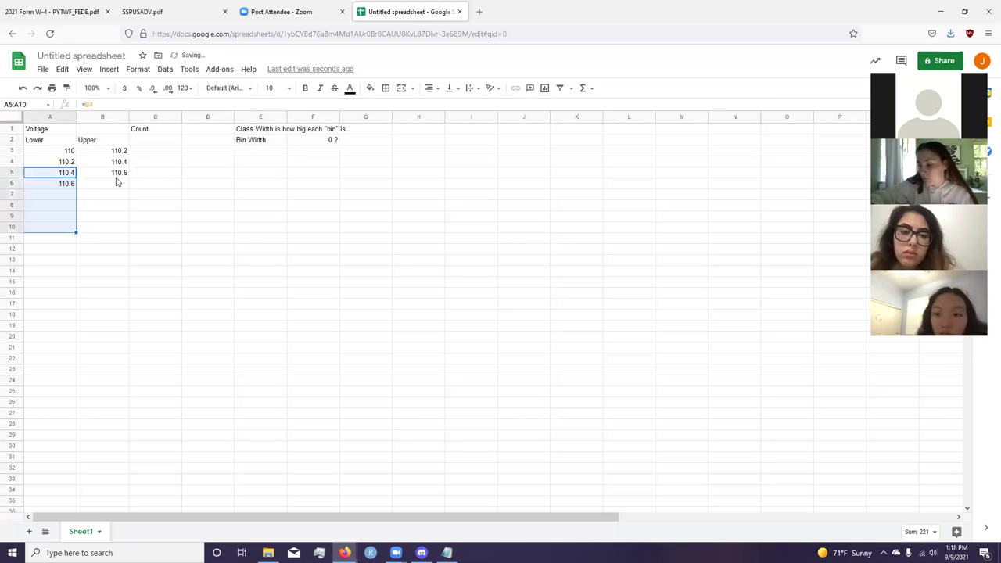
# - Fill the upper-limit formula from B5 down through B10
pyautogui.click(119, 166)
pyautogui.click(121, 172)
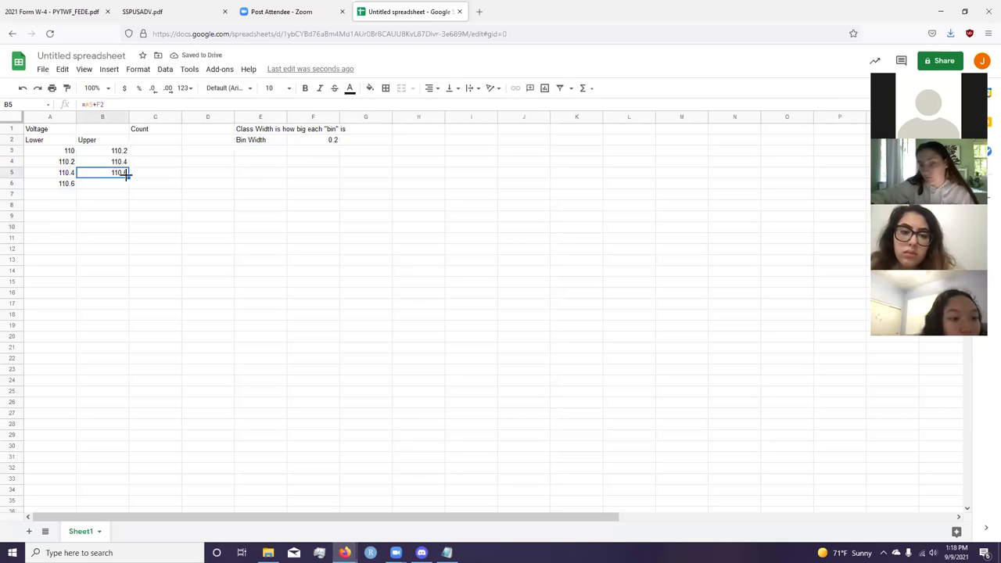
pyautogui.moveTo(128, 177); pyautogui.dragTo(123, 233)
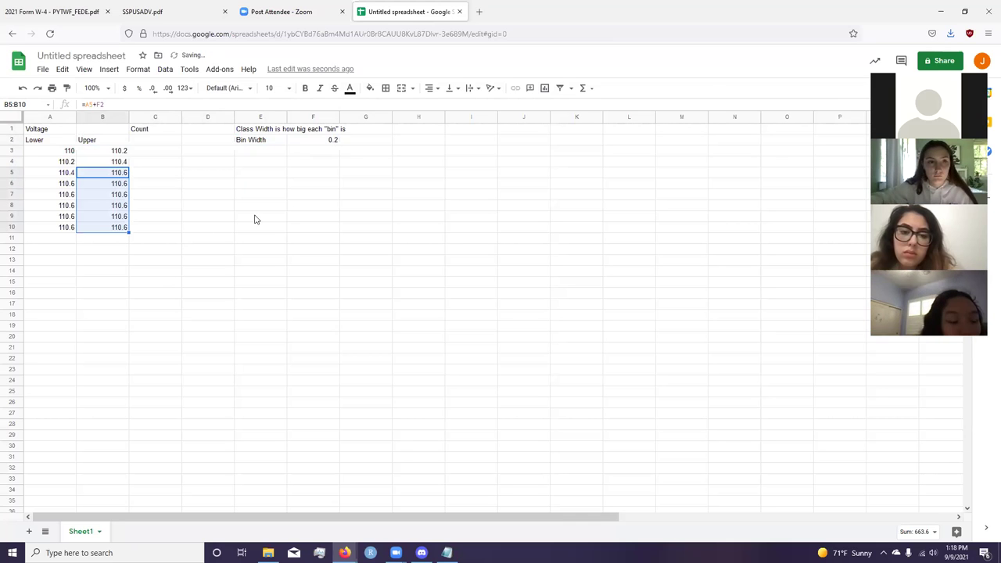
# - Make the bin-width reference absolute by changing B5 to =A5+$F$2, and refill the formula down through B10
pyautogui.press('Down')
pyautogui.press('Up')
pyautogui.press('Left')
pyautogui.press('Down')
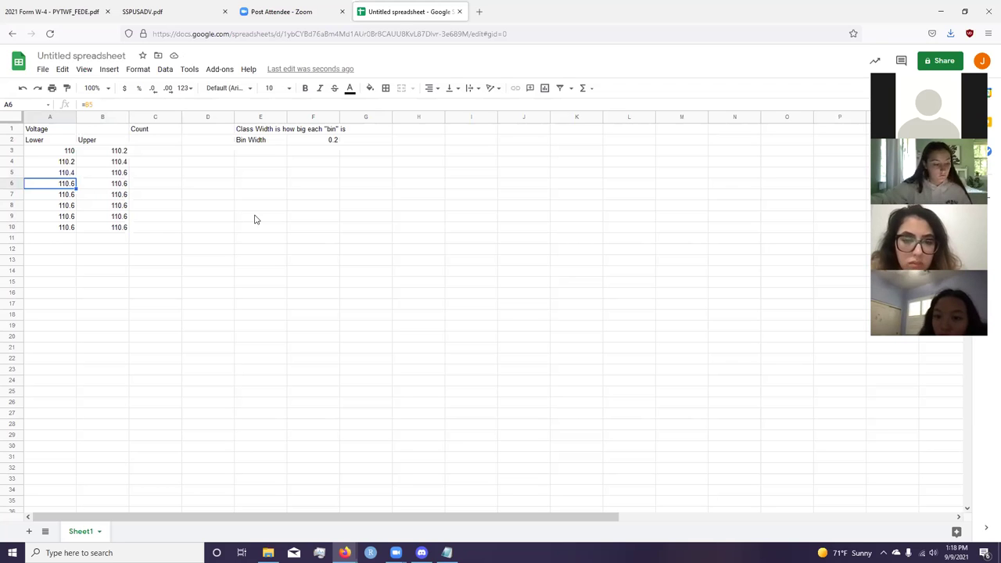
pyautogui.press('Right')
pyautogui.press('Up')
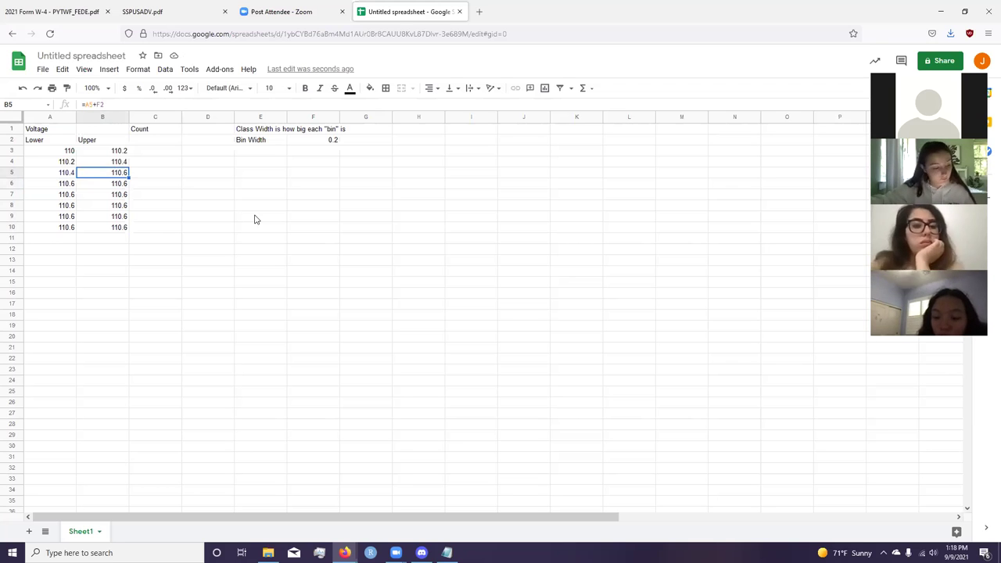
pyautogui.press('Up')
pyautogui.press('Down')
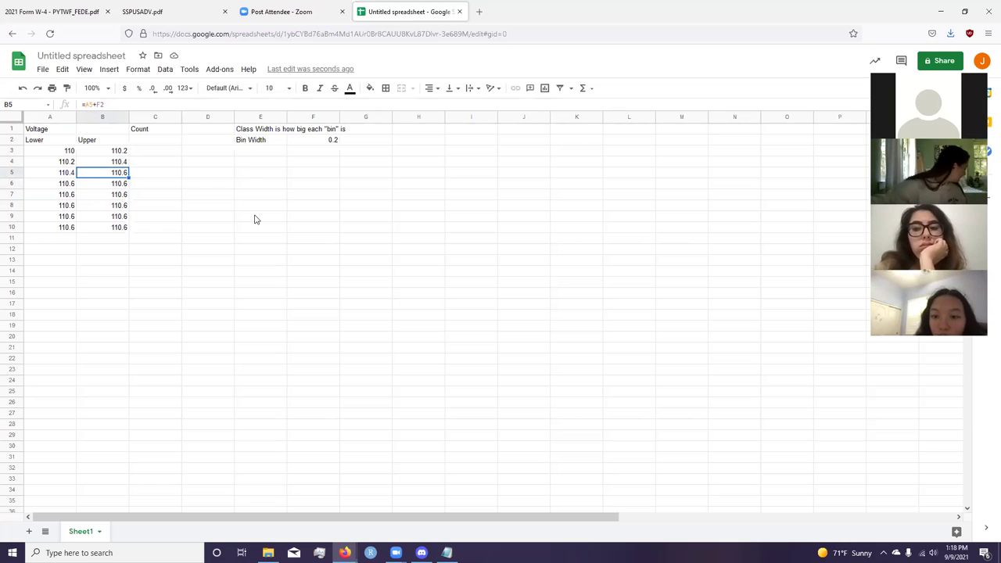
pyautogui.press('F2')
pyautogui.press('Left')
pyautogui.press('Left')
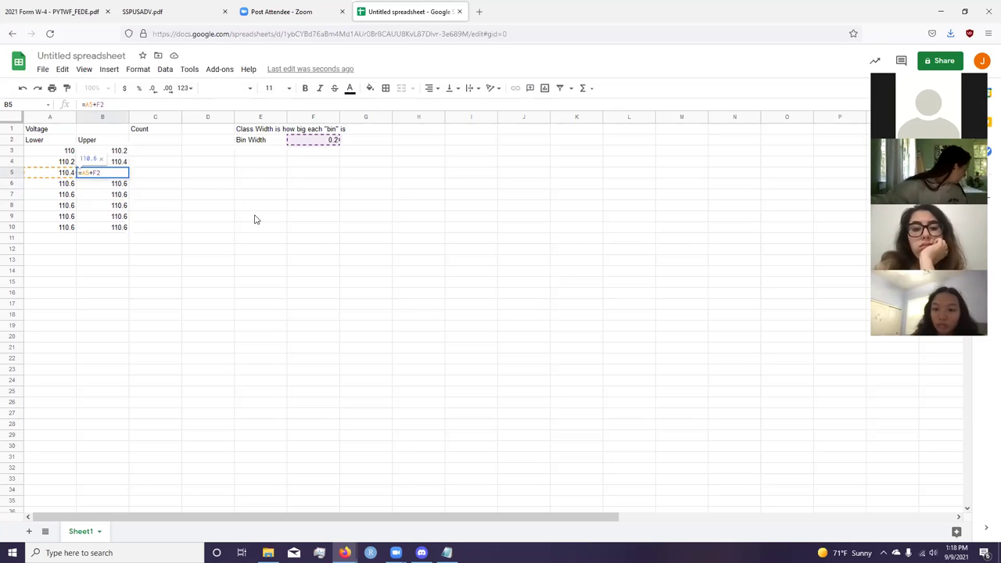
pyautogui.write('$')
pyautogui.press('Right')
pyautogui.write('$')
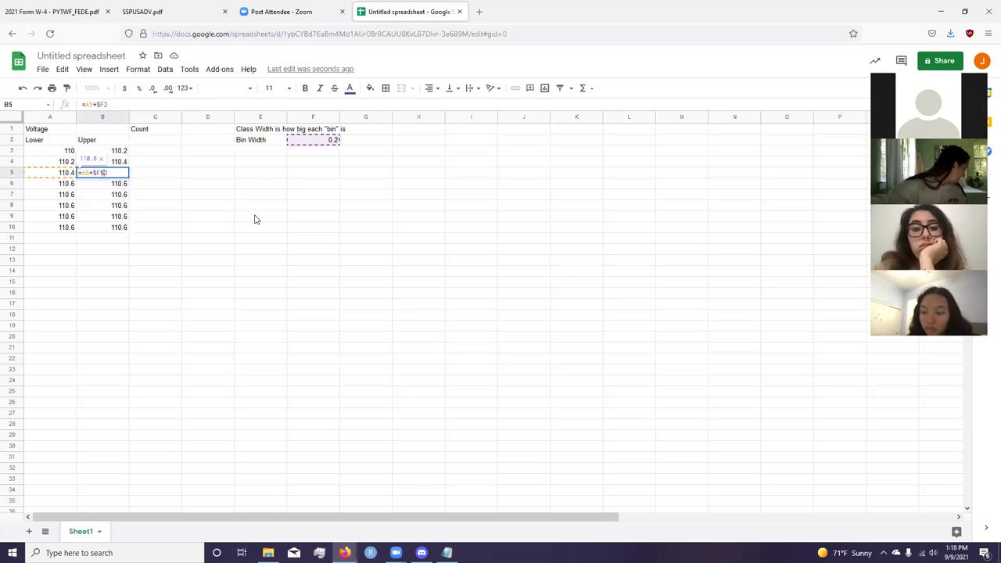
pyautogui.press('Return')
pyautogui.press('Up')
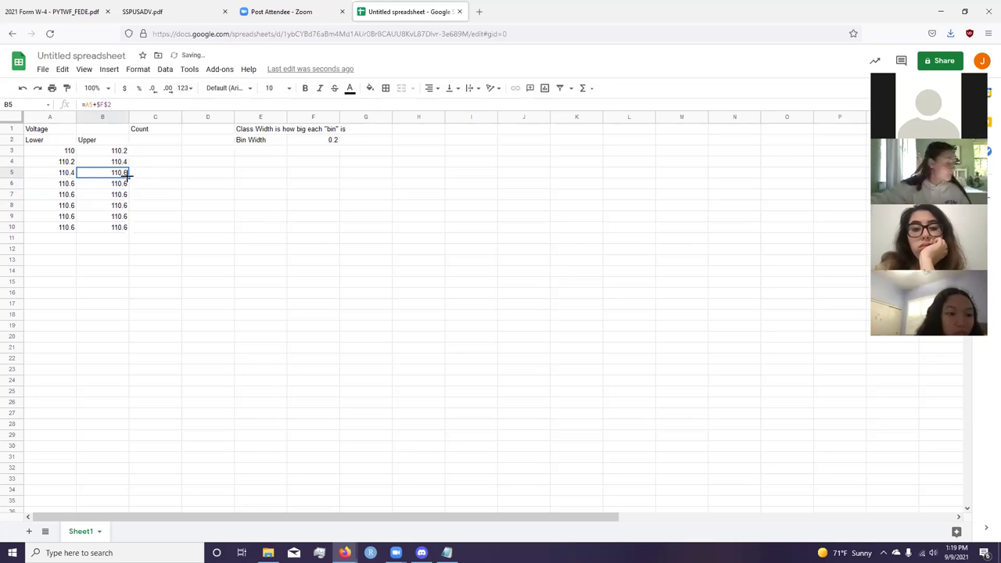
pyautogui.moveTo(130, 178); pyautogui.dragTo(119, 235)
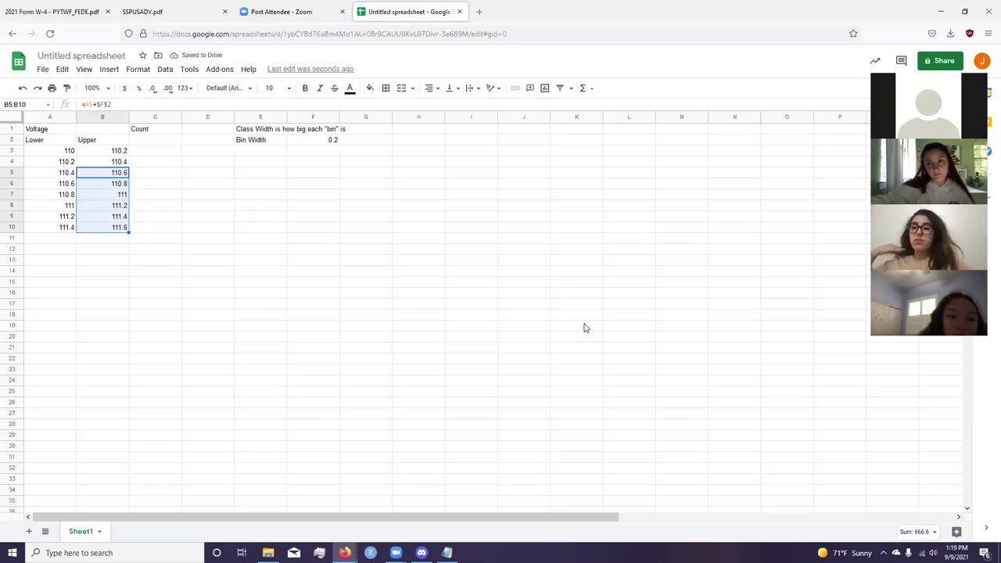
# - Switch to the homework window to review the home voltage measurements, and return to the spreadsheet
pyautogui.click(144, 153)
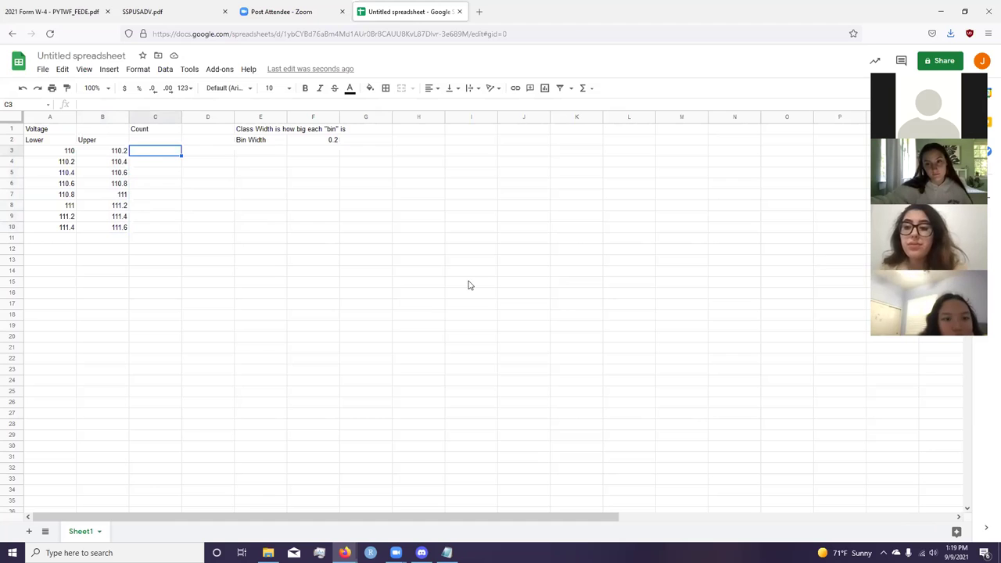
pyautogui.hotkey('alt', 'Tab')
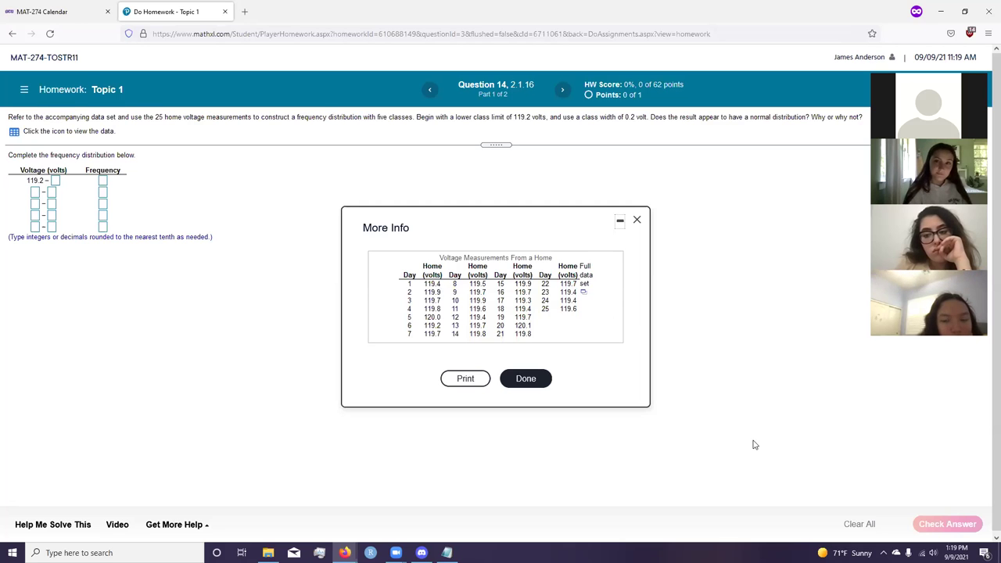
pyautogui.hotkey('alt', 'Tab')
# - Enter the formula =randbetween(110,111.6) in G4 to generate a random sample voltage
pyautogui.press('Right')
pyautogui.press('Right')
pyautogui.press('Right')
pyautogui.press('Right')
pyautogui.press('Down')
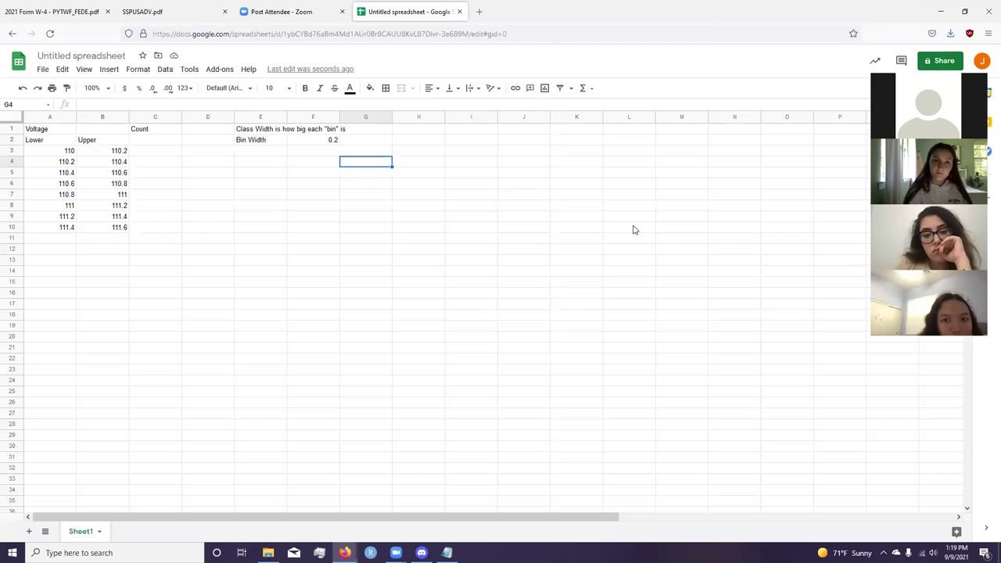
pyautogui.write('=randbe')
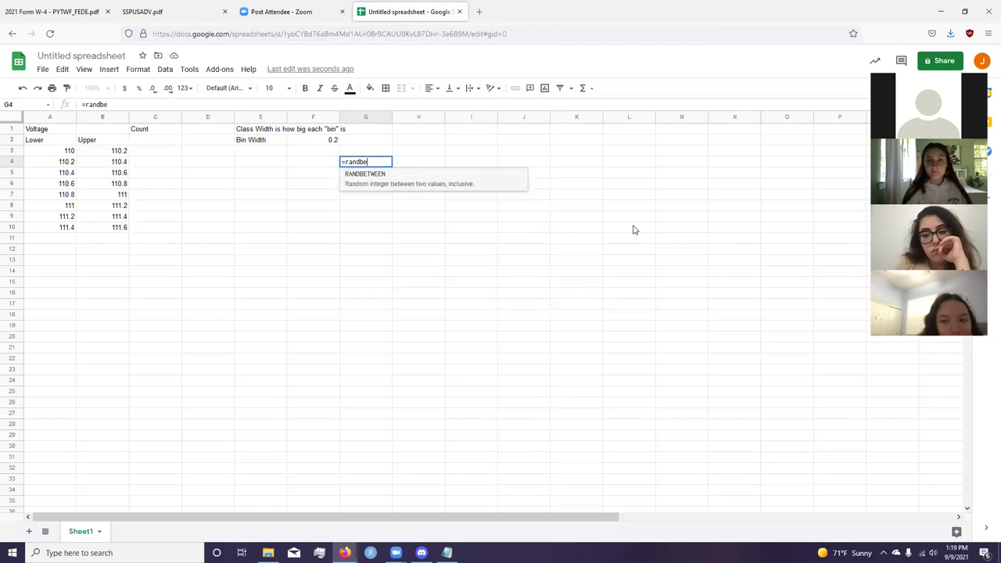
pyautogui.write('tween(110,')
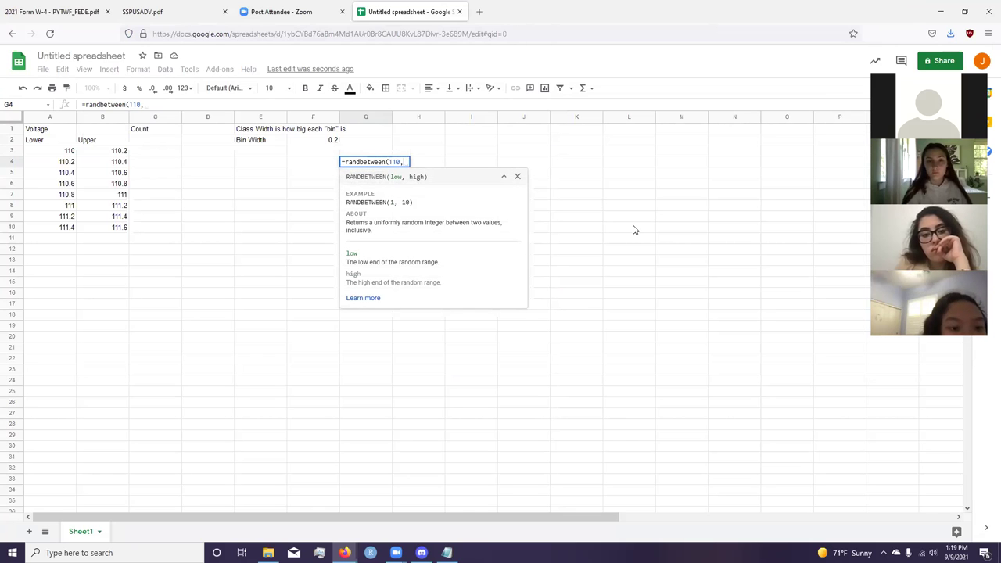
pyautogui.write('111.')
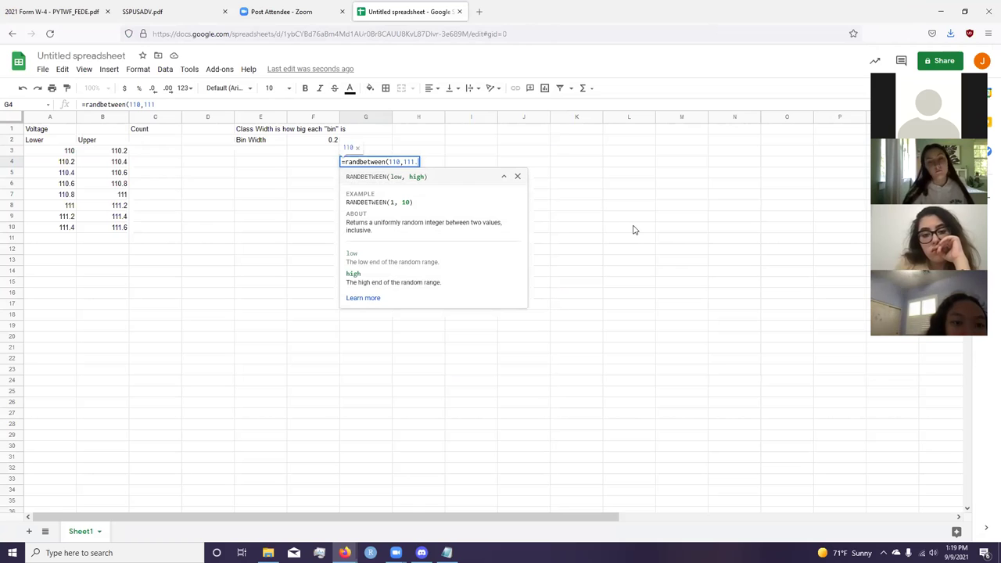
pyautogui.write('6')
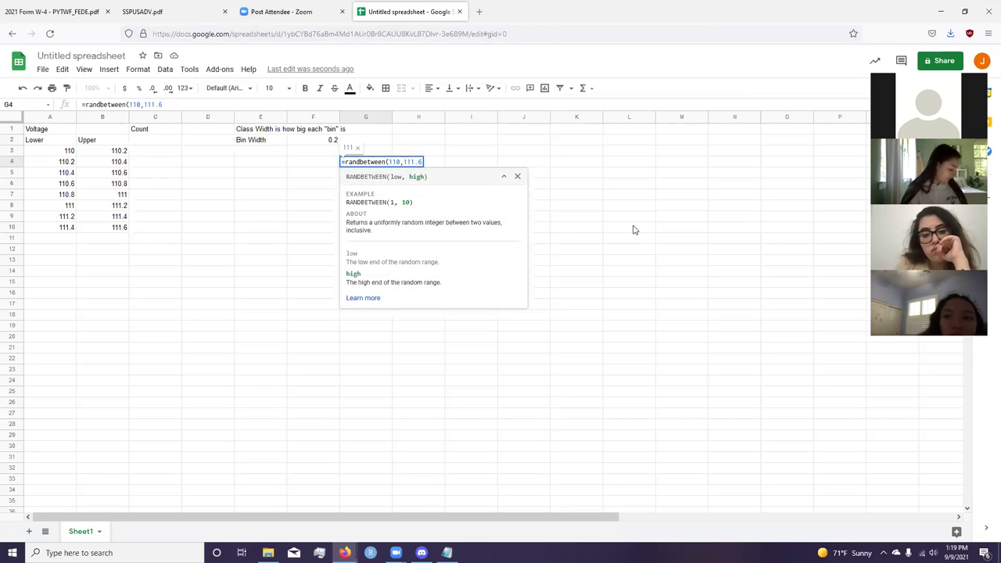
pyautogui.press('Return')
pyautogui.press('Up')
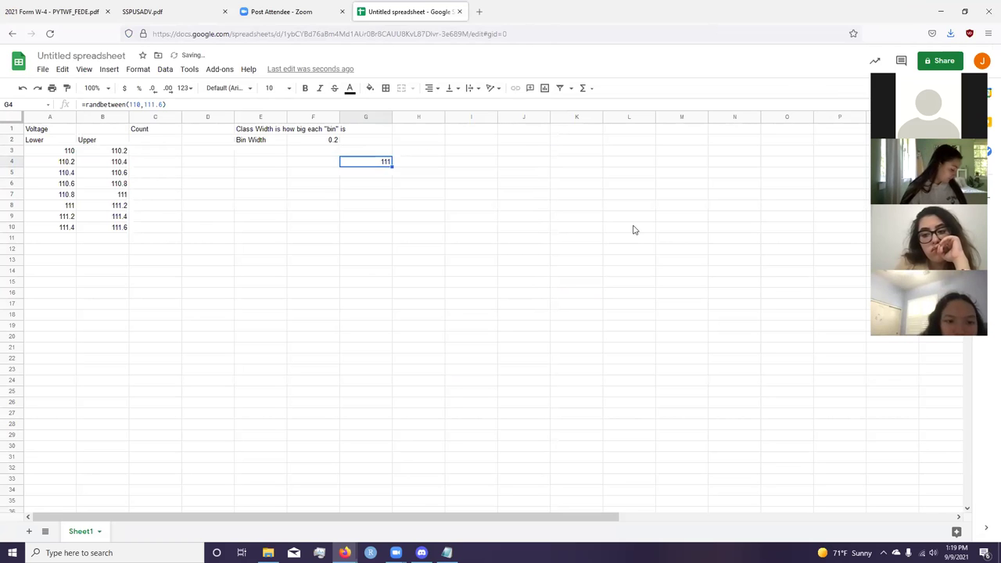
# - Start a number series beside the random voltage with 1 in F4 and 2 in F5
pyautogui.click(327, 161)
pyautogui.hotkey('alt', 'Tab')
pyautogui.hotkey('alt', 'Tab')
pyautogui.write('1')
pyautogui.press('Return')
pyautogui.write('2')
pyautogui.press('Return')
# - Extend the number series from F4:F5 down to 25 in F28, clearing the extra numbers below it
pyautogui.press('Up')
pyautogui.press('Up')
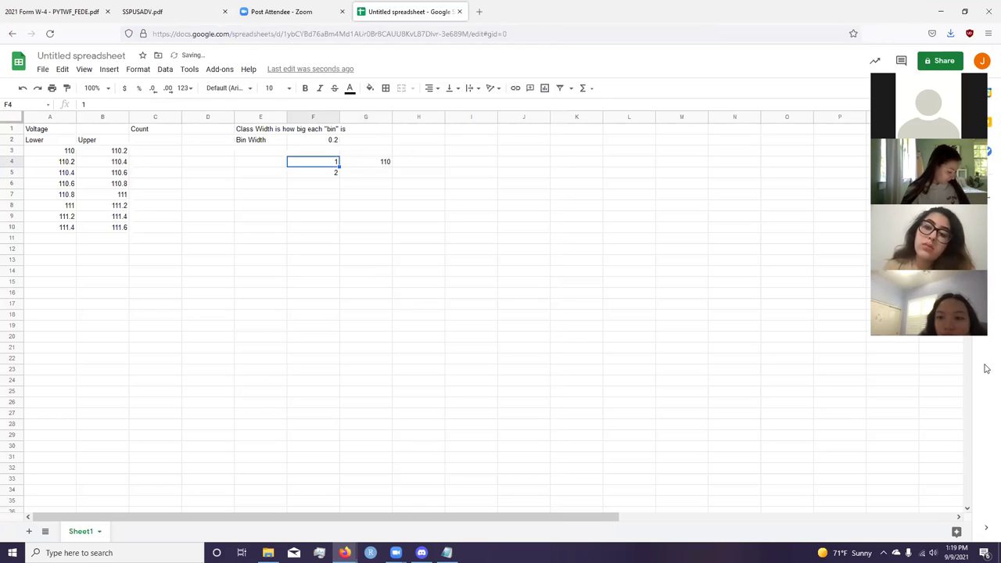
pyautogui.hotkey('shift', 'Down')
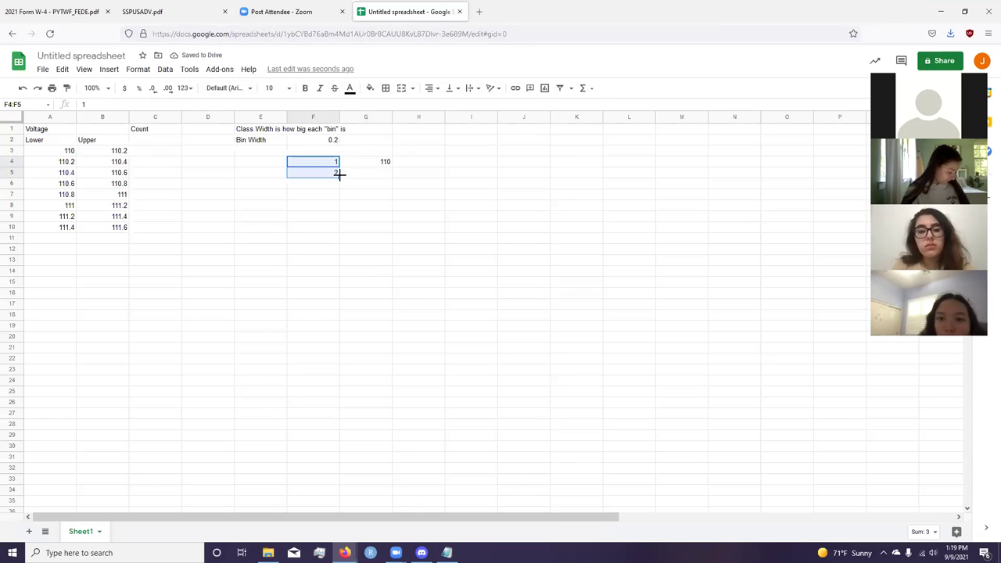
pyautogui.moveTo(338, 181); pyautogui.dragTo(331, 442)
pyautogui.press('Delete')
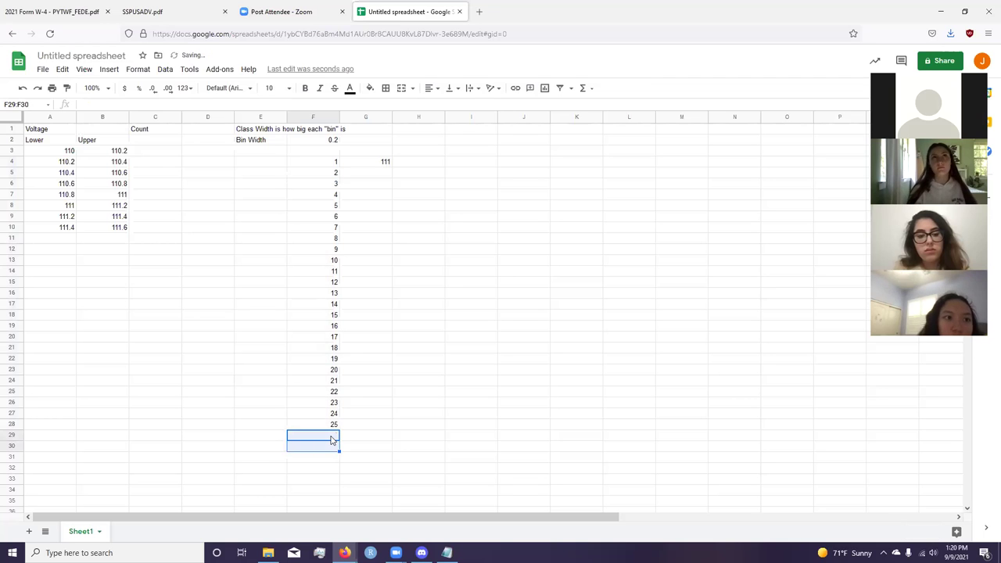
# - Fill the random voltage formula in G4 down beside the numbered rows through G28
pyautogui.click(384, 162)
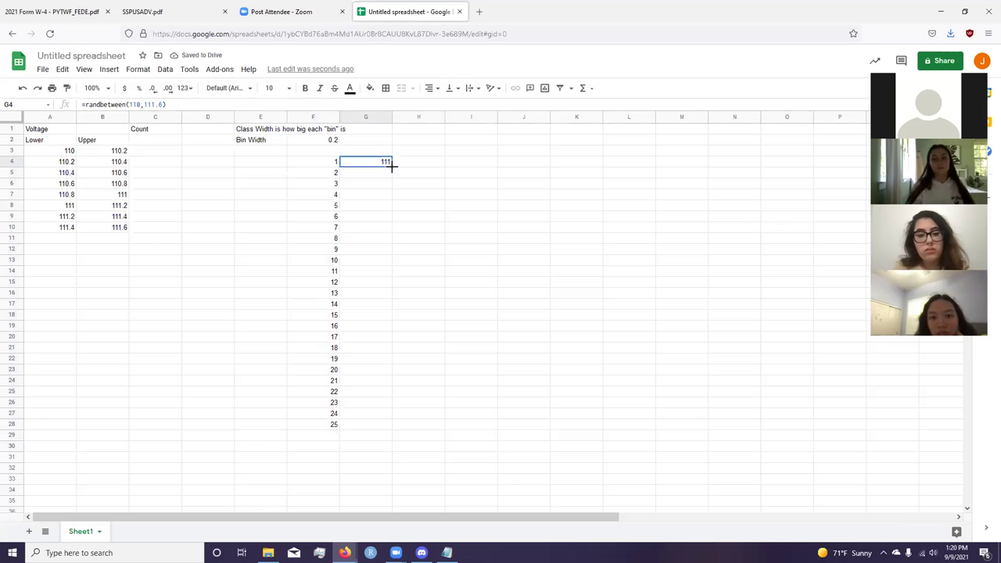
pyautogui.doubleClick(392, 165)
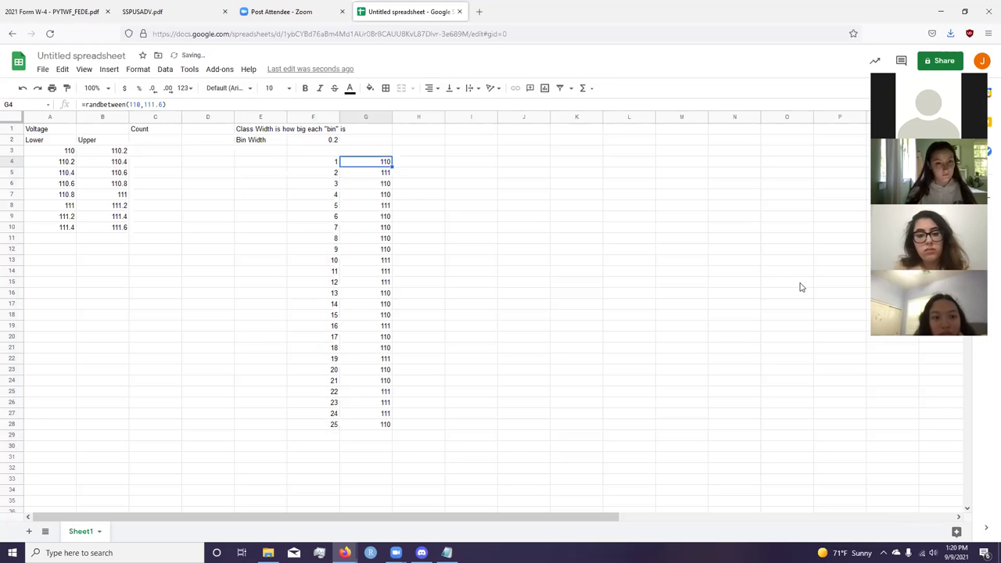
# - Try to get decimal random voltages by writing the lower limit in G4's formula as 110.0
pyautogui.press('Return')
pyautogui.press('Left')
pyautogui.press('Left')
pyautogui.press('Left')
pyautogui.press('Left')
pyautogui.press('Left')
pyautogui.press('Left')
pyautogui.write('.0')
pyautogui.press('Return')
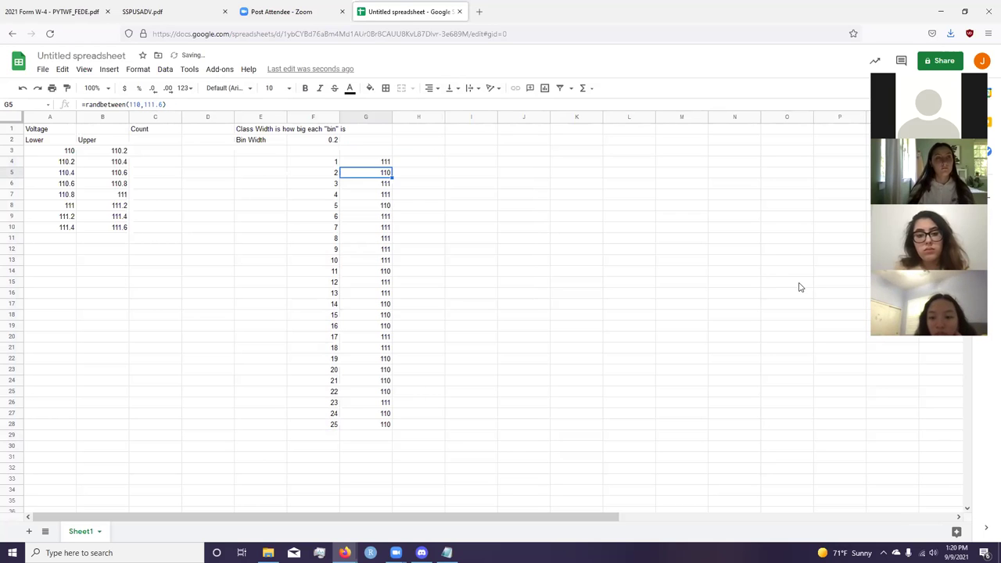
# - Change G4 to =randbetween(1100,1116) and fill the formula down through G27
pyautogui.press('Up')
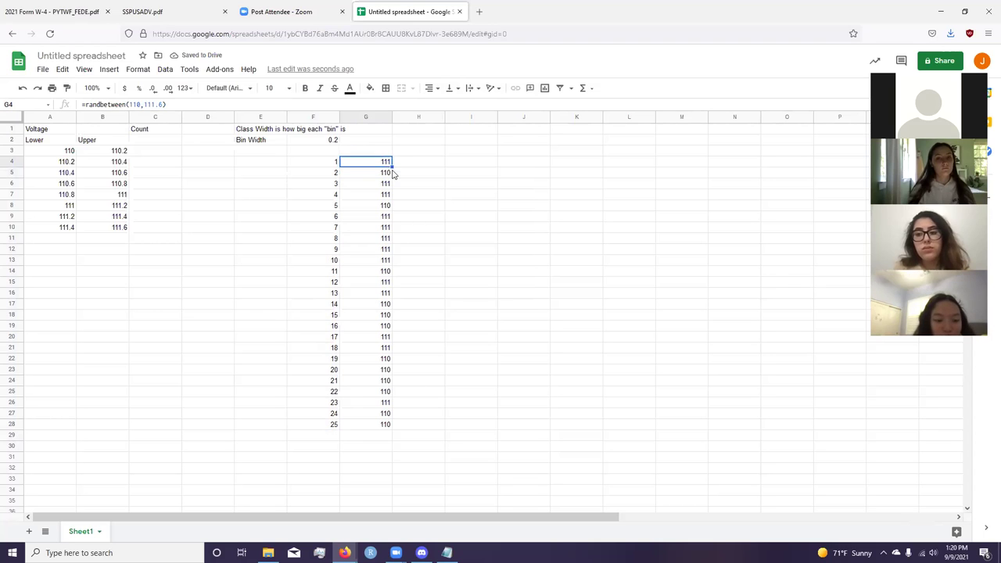
pyautogui.press('Return')
pyautogui.press('Left')
pyautogui.press('Left')
pyautogui.press('Left')
pyautogui.press('Left')
pyautogui.press('Left')
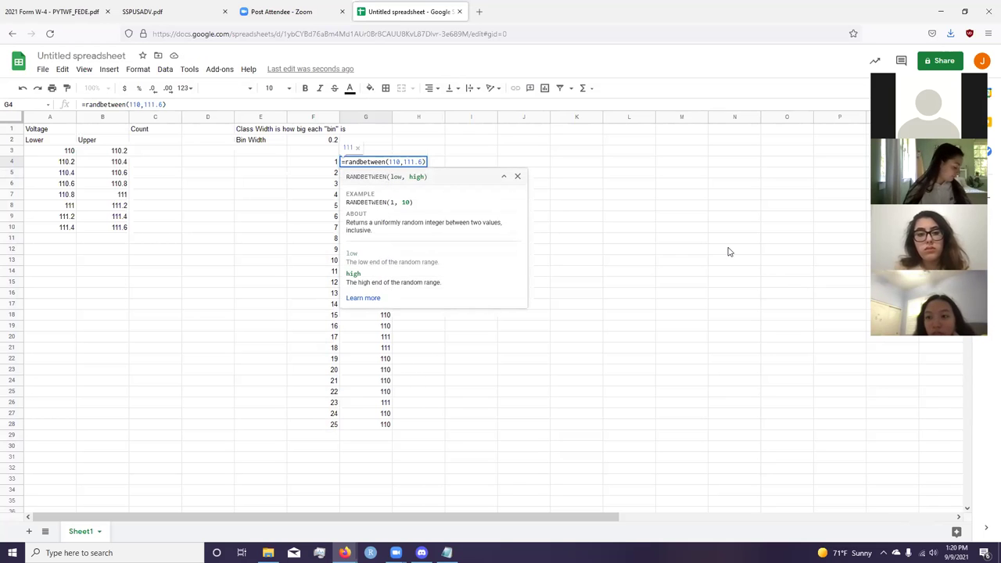
pyautogui.write('0')
pyautogui.press('Right')
pyautogui.press('Right')
pyautogui.press('Right')
pyautogui.press('Right')
pyautogui.press('Delete')
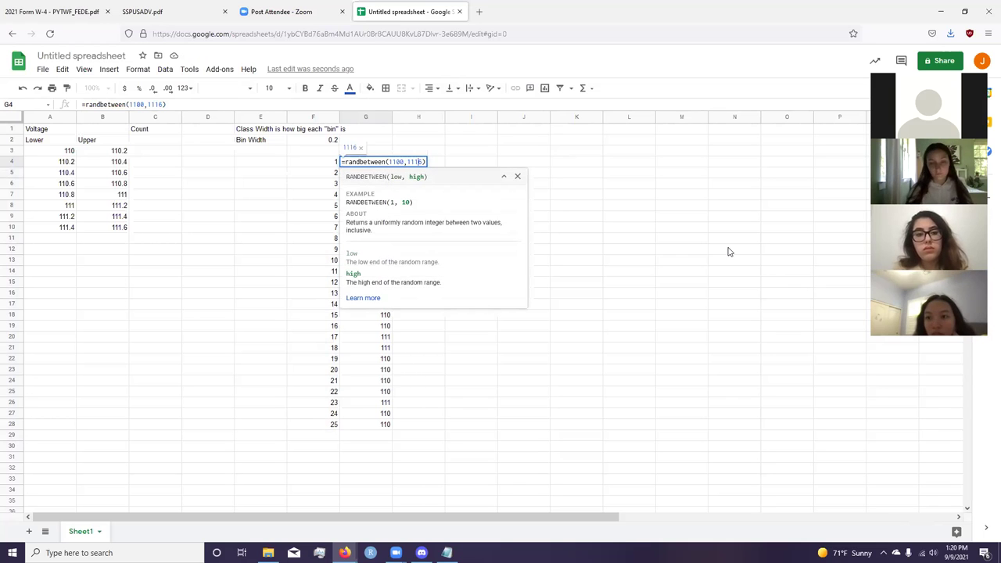
pyautogui.press('Return')
pyautogui.press('Up')
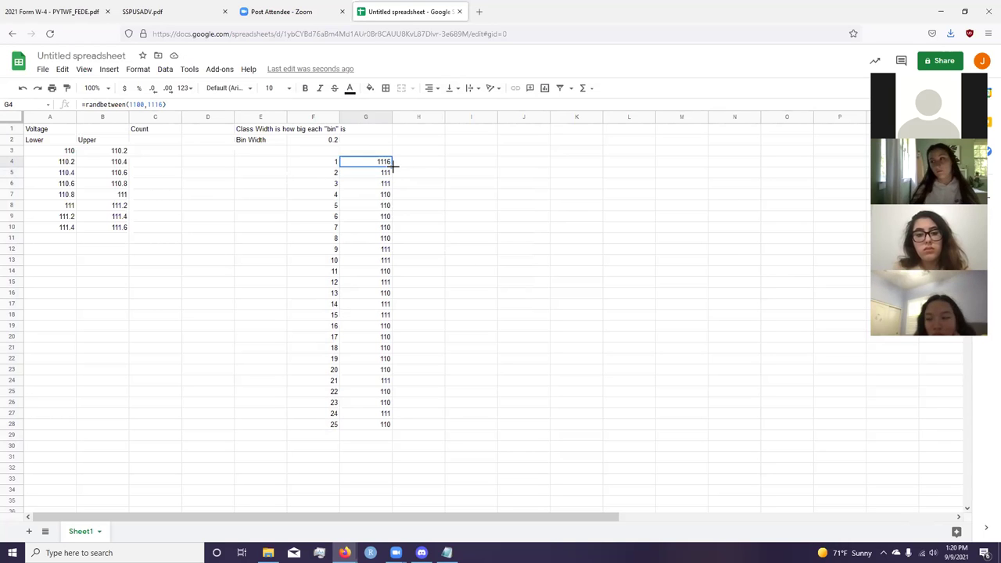
pyautogui.moveTo(393, 167); pyautogui.dragTo(381, 421)
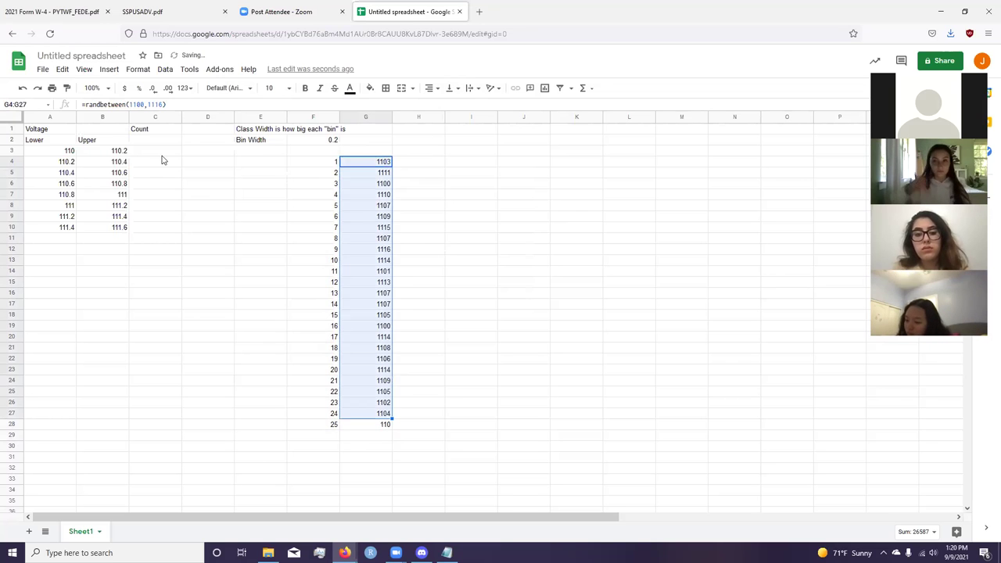
pyautogui.click(153, 145)
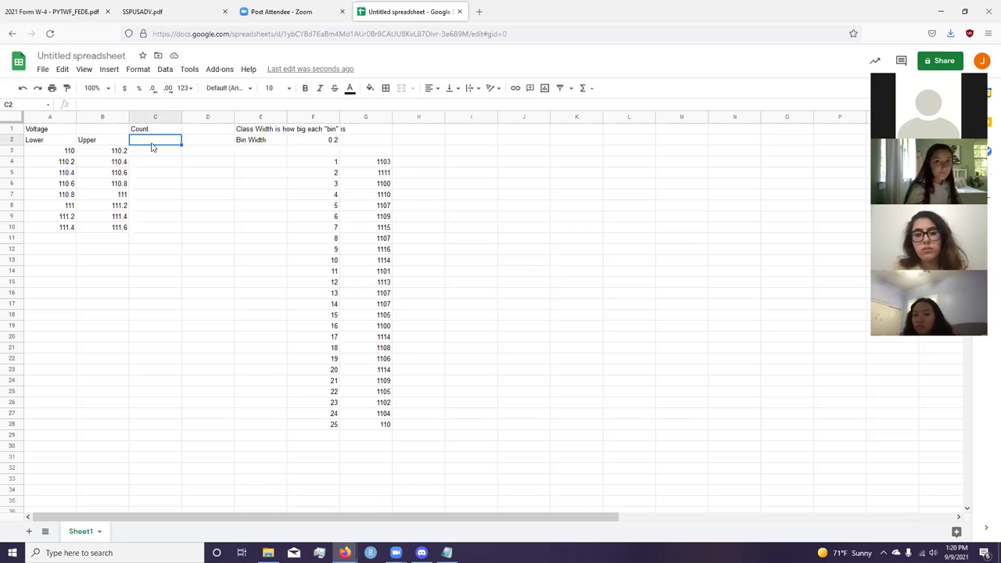
pyautogui.press('Right')
pyautogui.press('Right')
pyautogui.press('Right')
pyautogui.press('Right')
pyautogui.press('Right')
pyautogui.press('Down')
pyautogui.press('Down')
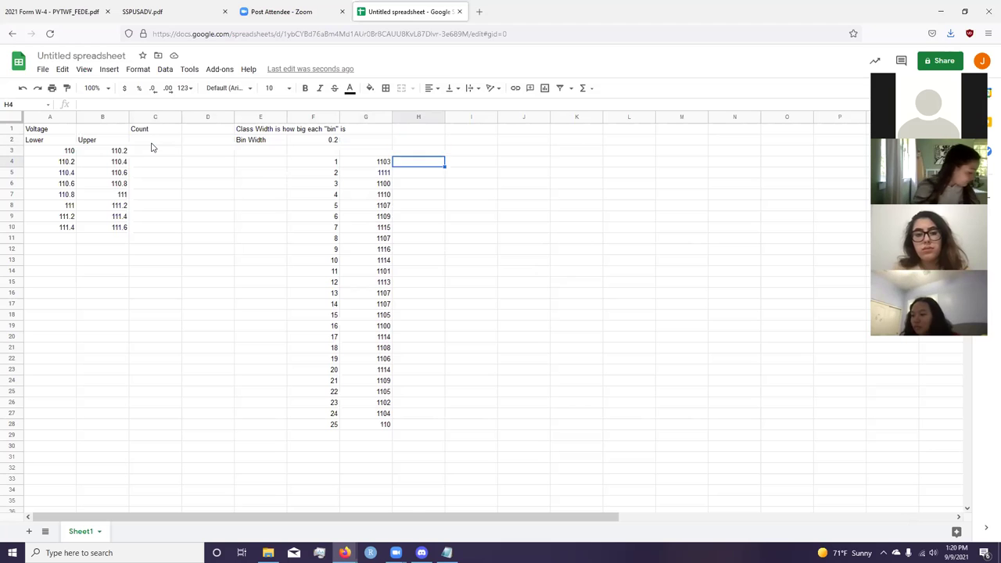
pyautogui.press('Left')
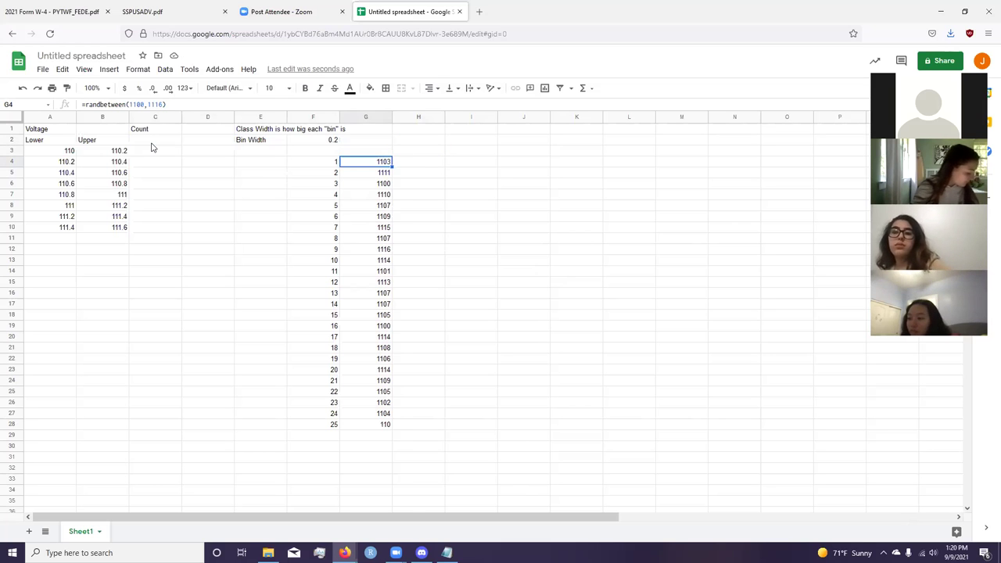
pyautogui.press('Left')
pyautogui.press('Left')
pyautogui.press('Left')
pyautogui.press('Left')
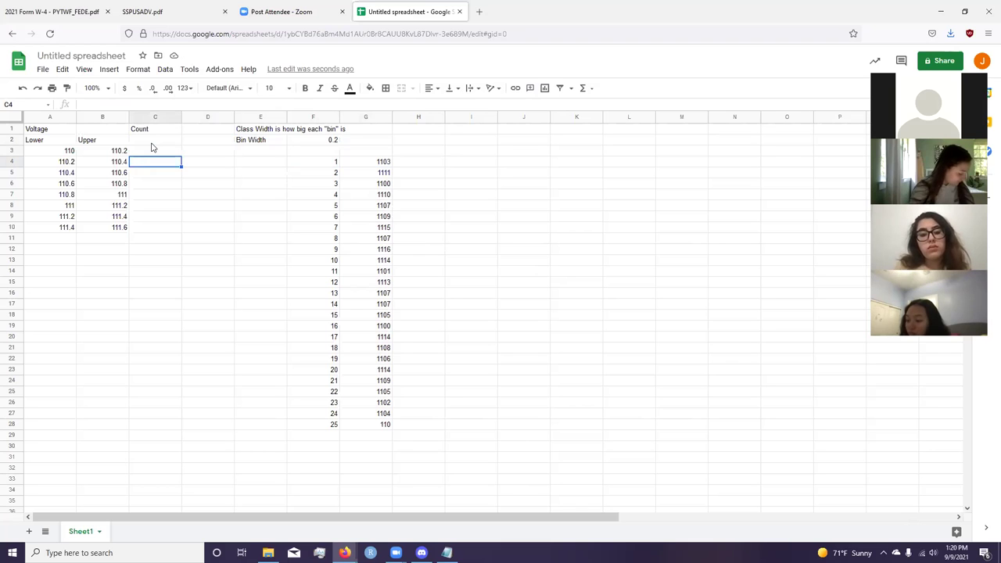
pyautogui.write('1')
pyautogui.press('Right')
pyautogui.press('Right')
pyautogui.press('Right')
pyautogui.press('Right')
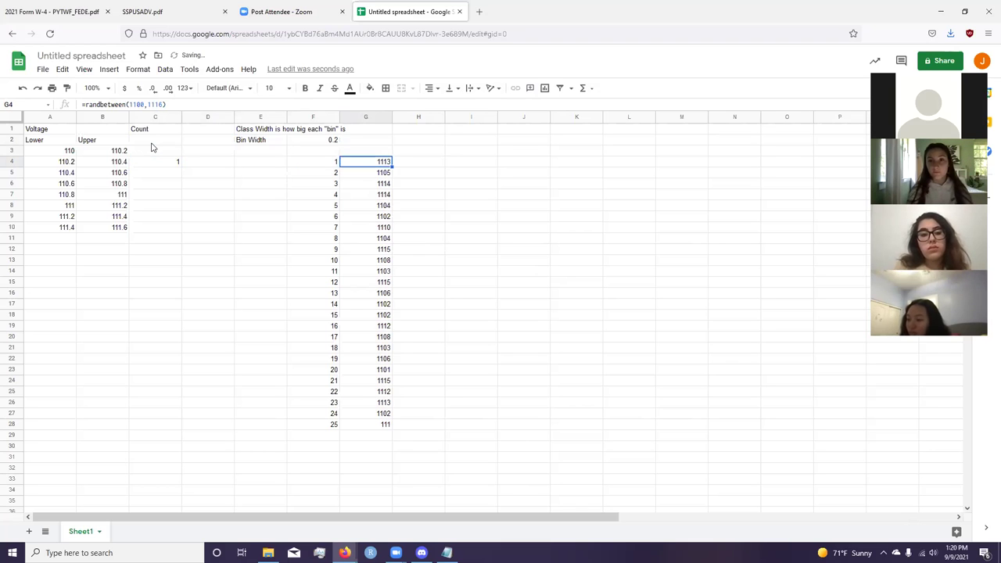
pyautogui.press('Left')
pyautogui.press('Left')
pyautogui.press('Left')
pyautogui.press('Left')
pyautogui.press('Delete')
# - Freeze the random voltages in G4:G28 by copying them and pasting them back in place as values only
pyautogui.press('Right')
pyautogui.press('Right')
pyautogui.press('Right')
pyautogui.press('Right')
pyautogui.hotkey('ctrl', 'shift', 'Down')
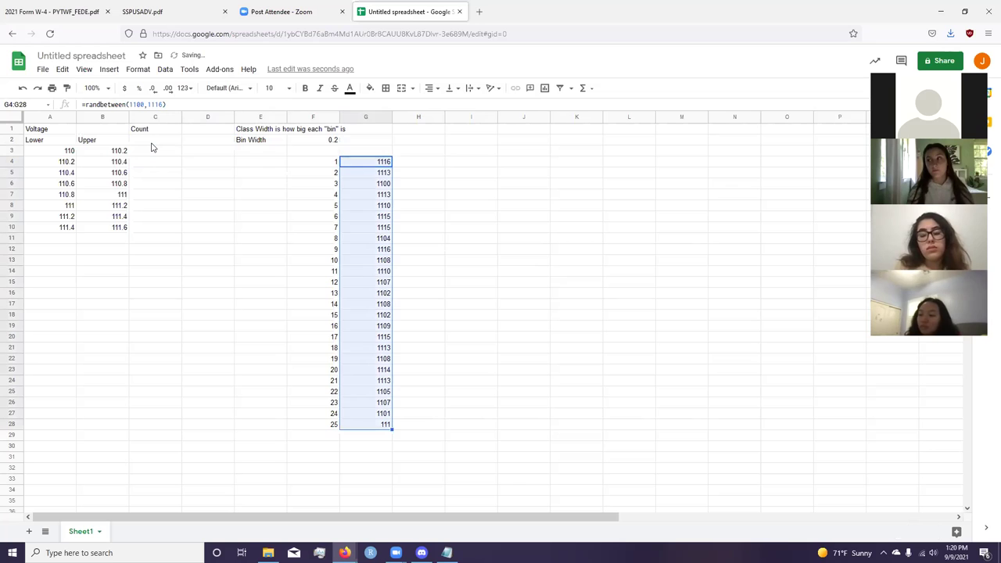
pyautogui.hotkey('ctrl', 'c')
pyautogui.press('alt')
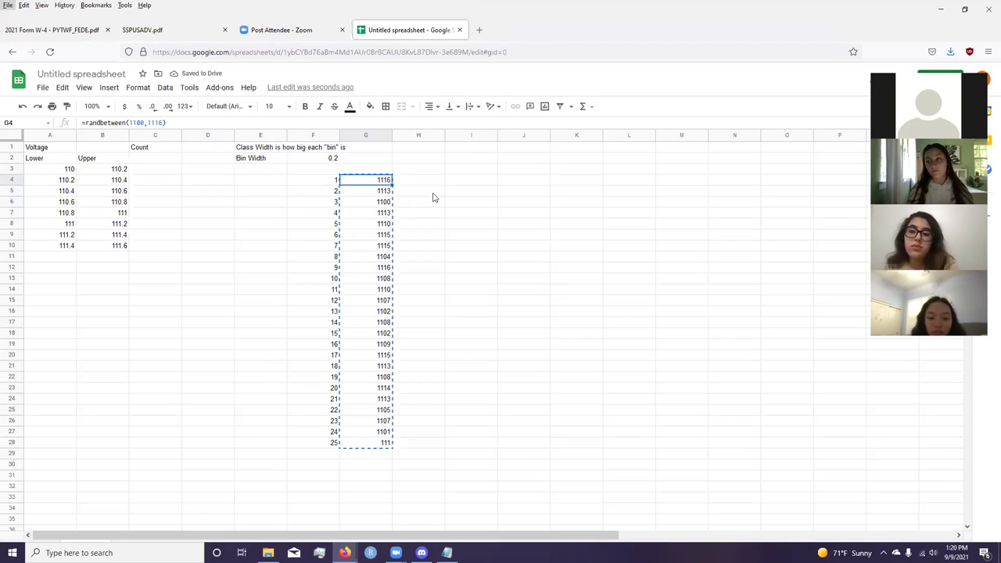
pyautogui.press('alt')
pyautogui.rightClick(369, 162)
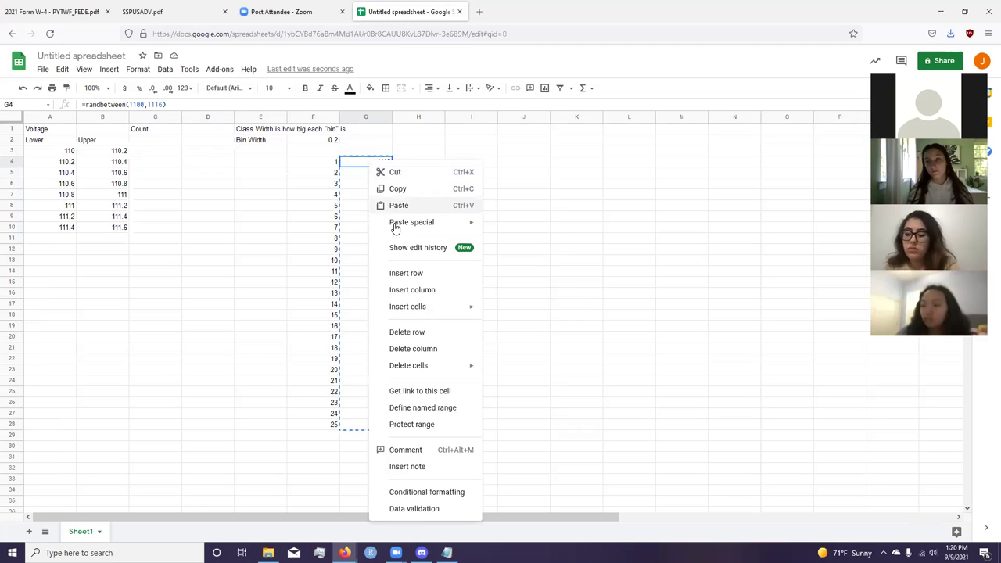
pyautogui.moveTo(407, 223)
pyautogui.click(573, 227)
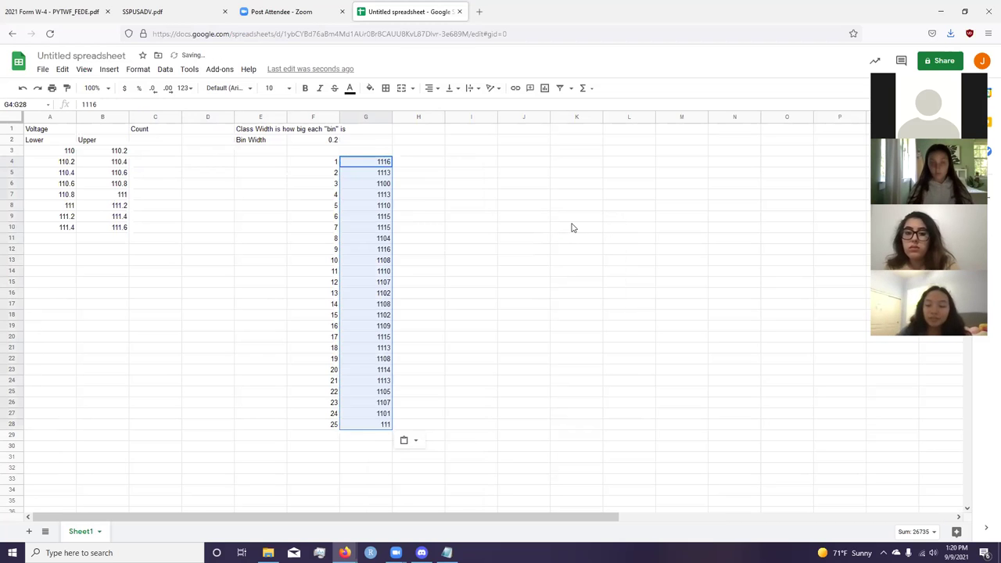
# - Tally the first sample with a count of 1 in C10 for the 111.4 to 111.6 class, and mark it with x in H4
pyautogui.click(141, 186)
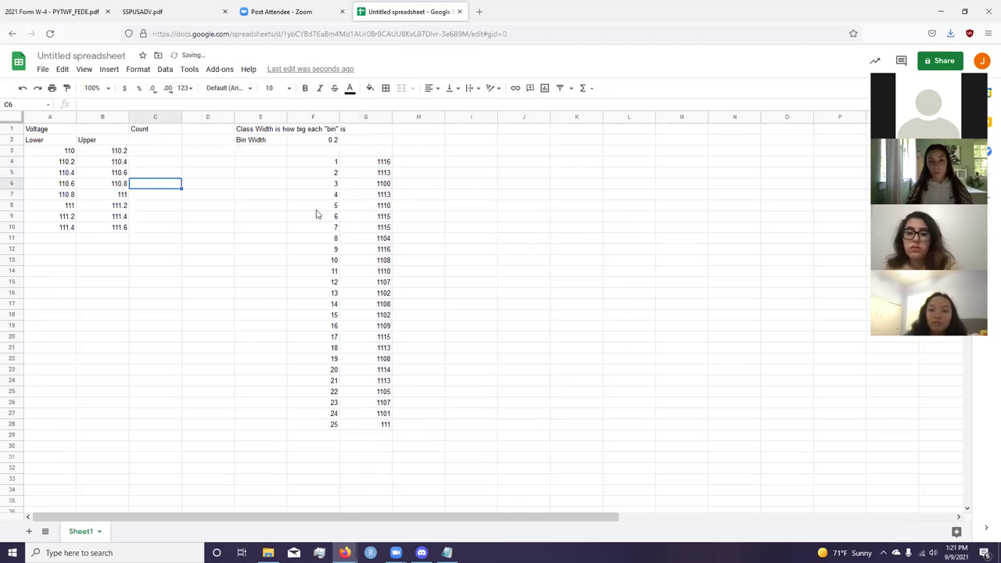
pyautogui.press('Down')
pyautogui.press('Down')
pyautogui.press('Down')
pyautogui.press('Down')
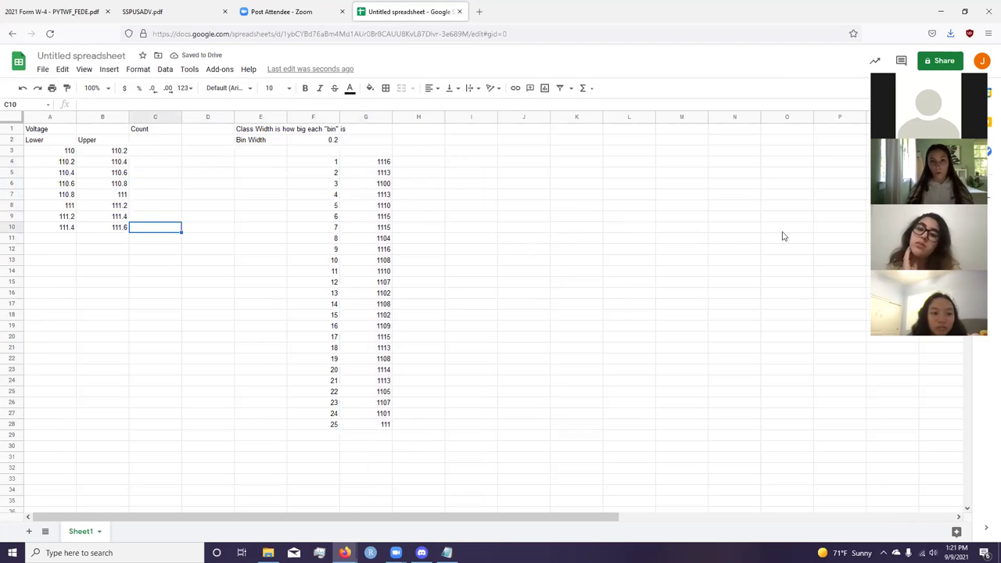
pyautogui.write('1')
pyautogui.press('Up')
pyautogui.press('Right')
pyautogui.press('Right')
pyautogui.press('Right')
pyautogui.press('Right')
pyautogui.press('Up')
pyautogui.press('Up')
pyautogui.press('Up')
pyautogui.press('Up')
pyautogui.press('Up')
pyautogui.press('Up')
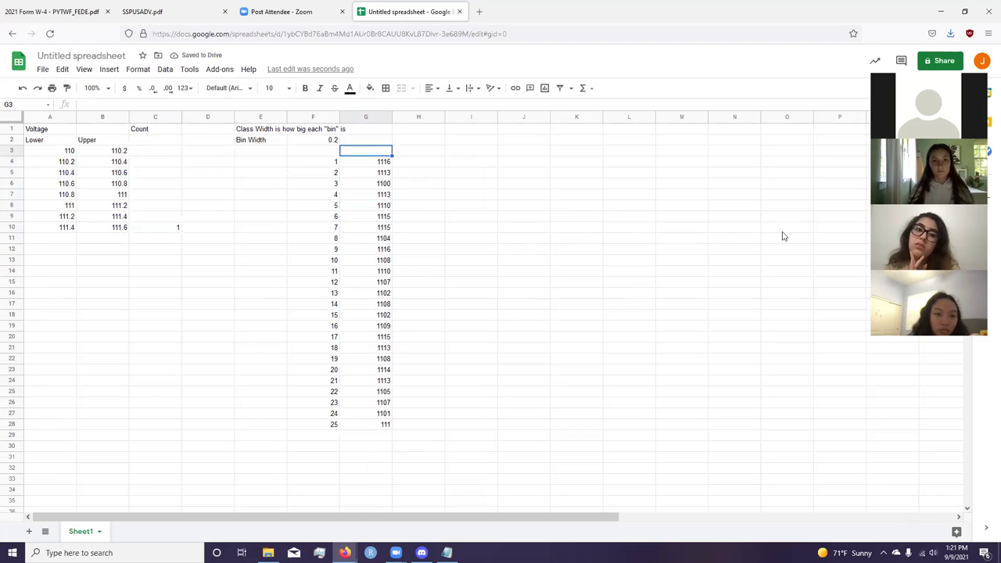
pyautogui.press('Down')
pyautogui.press('Right')
pyautogui.write('x')
# - Tally the second sample with a count of 1 in C9 for the 111.2 to 111.4 class, and mark it with x in H5
pyautogui.press('Left')
pyautogui.press('Left')
pyautogui.press('Left')
pyautogui.press('Left')
pyautogui.press('Left')
pyautogui.press('Left')
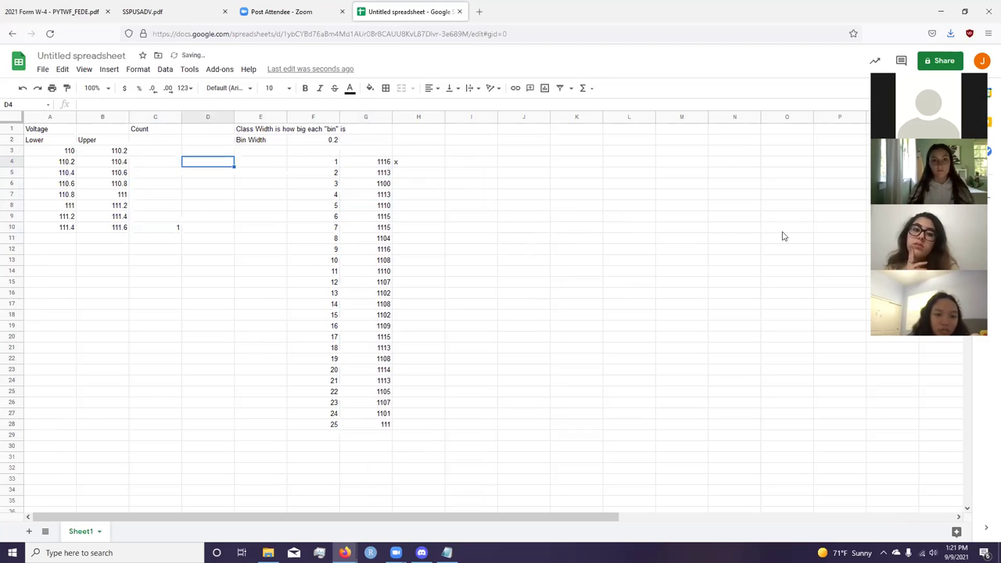
pyautogui.press('Down')
pyautogui.press('Right')
pyautogui.press('Down')
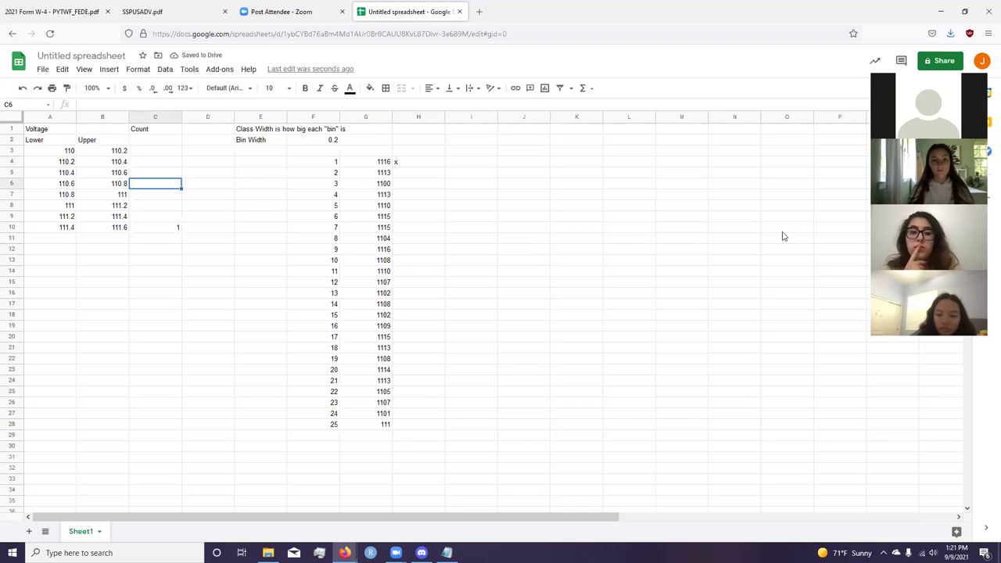
pyautogui.press('Down')
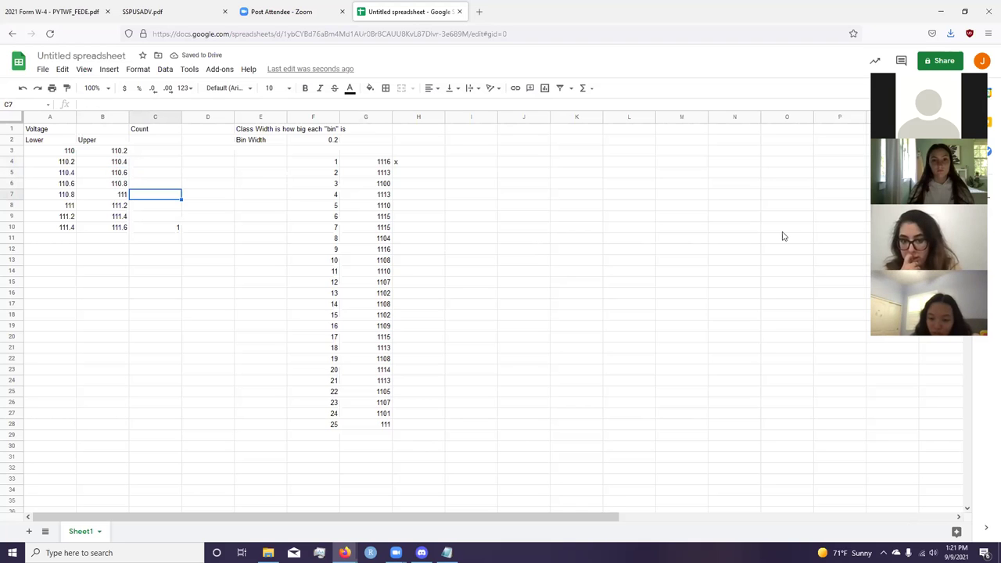
pyautogui.press('Down')
pyautogui.press('Down')
pyautogui.write('1')
pyautogui.press('Right')
pyautogui.press('Right')
pyautogui.press('Right')
pyautogui.press('Right')
pyautogui.press('Right')
pyautogui.press('Up')
pyautogui.press('Up')
pyautogui.press('Up')
pyautogui.press('Up')
pyautogui.write('x')
# - Tally the third sample with a count of 1 in C3 for the 110 to 110.2 class, and mark it with x in H6
pyautogui.press('Left')
pyautogui.press('Left')
pyautogui.press('Left')
pyautogui.press('Left')
pyautogui.press('Left')
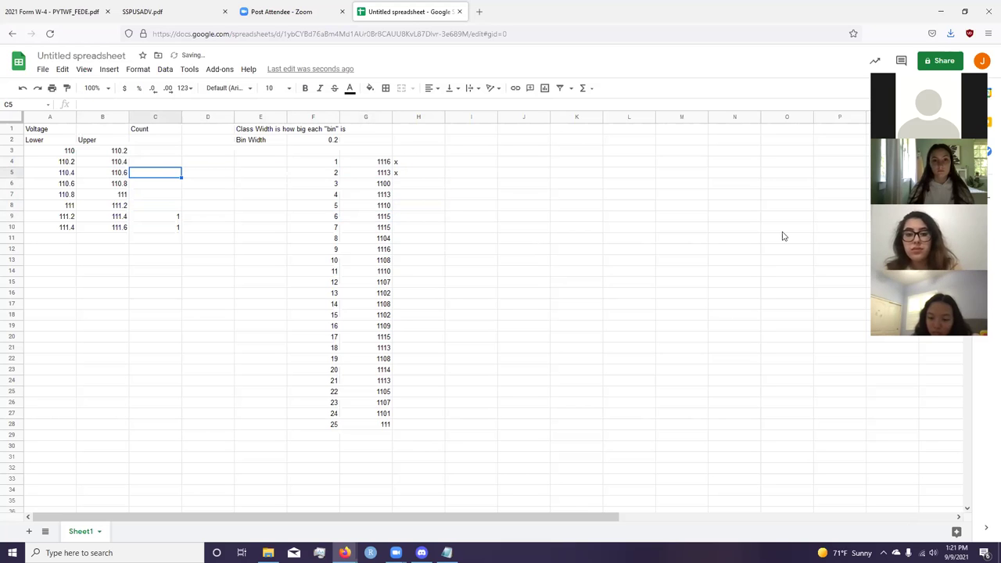
pyautogui.press('Up')
pyautogui.press('Up')
pyautogui.write('1')
pyautogui.press('Right')
pyautogui.press('Right')
pyautogui.press('Right')
pyautogui.press('Right')
pyautogui.press('Right')
pyautogui.press('Down')
pyautogui.press('Down')
pyautogui.press('Down')
pyautogui.write('x')
# - Enter a count of 1 in C4 for the 110.2 to 110.4 class, and mark the fourth sample with x in H7
pyautogui.press('Left')
pyautogui.press('Left')
pyautogui.press('Left')
pyautogui.press('Left')
pyautogui.press('Right')
pyautogui.press('Left')
pyautogui.press('Left')
pyautogui.press('Left')
pyautogui.press('Right')
pyautogui.press('Up')
pyautogui.press('Up')
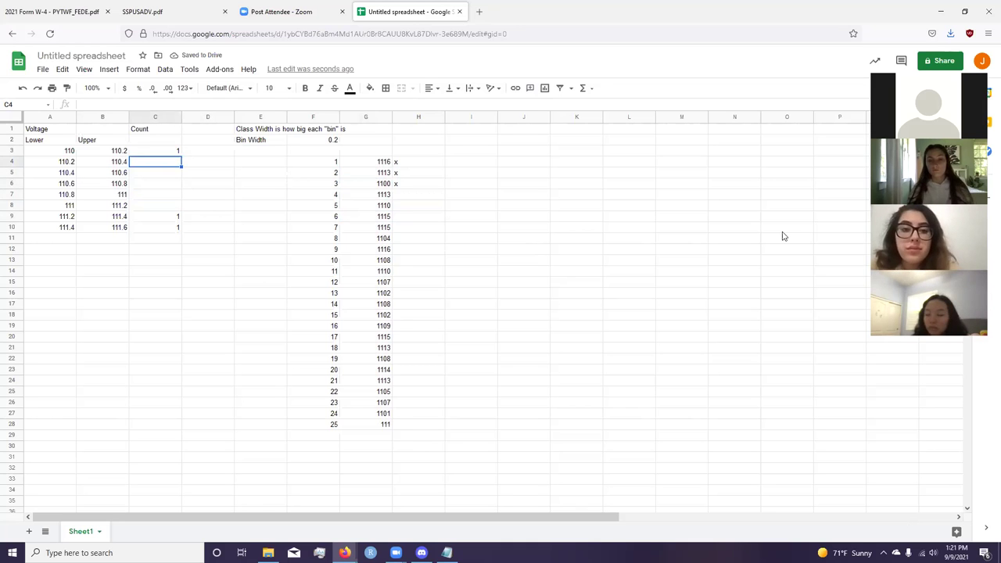
pyautogui.write('1')
pyautogui.press('Right')
pyautogui.press('Right')
pyautogui.press('Right')
pyautogui.press('Right')
pyautogui.press('Right')
pyautogui.press('Down')
pyautogui.press('Down')
pyautogui.press('Down')
pyautogui.write('x')
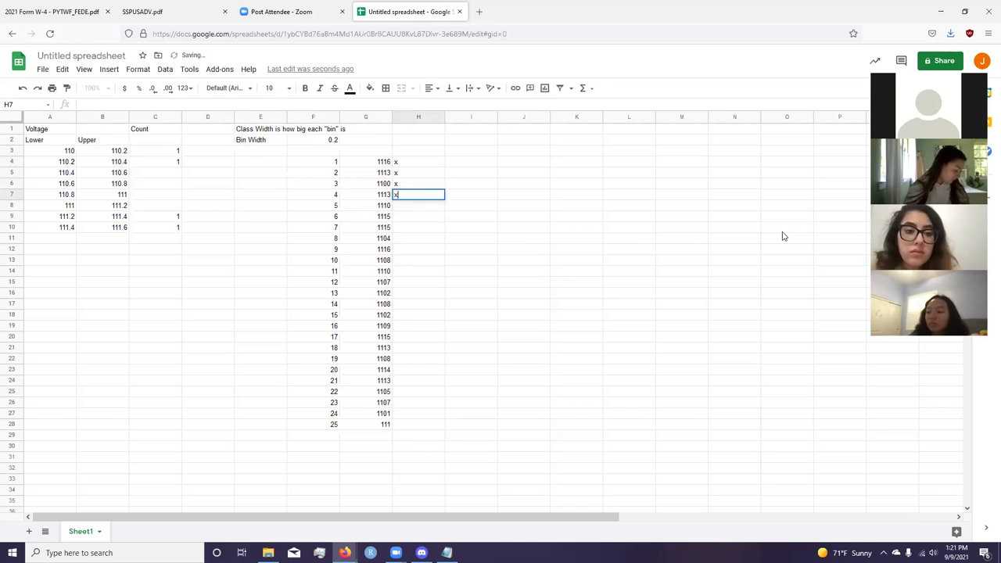
# - Raise the count in C3 to 2 for the 110 to 110.2 class to tally the fifth sample
pyautogui.press('Return')
pyautogui.press('Left')
pyautogui.press('Left')
pyautogui.press('Left')
pyautogui.press('Left')
pyautogui.press('Left')
pyautogui.press('Up')
pyautogui.press('Up')
pyautogui.press('Up')
pyautogui.press('Up')
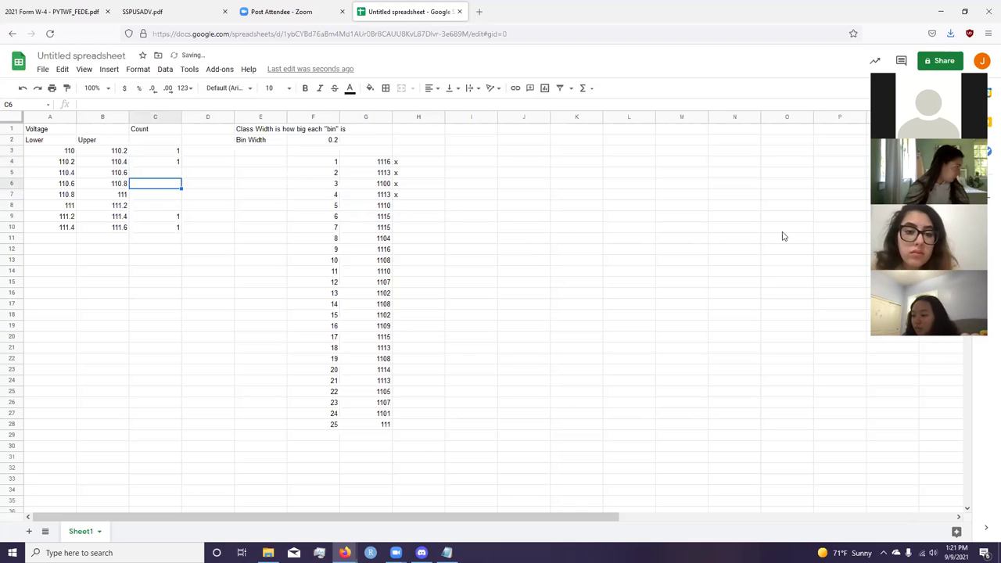
pyautogui.press('Up')
pyautogui.write('2')
# - Mark the fifth sample as counted with x in H8
pyautogui.press('Right')
pyautogui.press('Right')
pyautogui.press('Right')
pyautogui.press('Right')
pyautogui.press('Down')
pyautogui.press('Down')
pyautogui.press('Down')
pyautogui.press('Down')
pyautogui.press('Down')
pyautogui.press('Right')
pyautogui.write('x')
pyautogui.press('Return')
# - Raise the count in C10 to 2 for the 111.4 to 111.6 class to tally the sixth sample
pyautogui.press('Left')
pyautogui.press('Left')
pyautogui.press('Left')
pyautogui.press('Left')
pyautogui.press('Left')
pyautogui.press('Up')
pyautogui.press('Up')
pyautogui.press('Right')
pyautogui.press('Right')
pyautogui.press('Right')
pyautogui.press('Right')
pyautogui.press('Right')
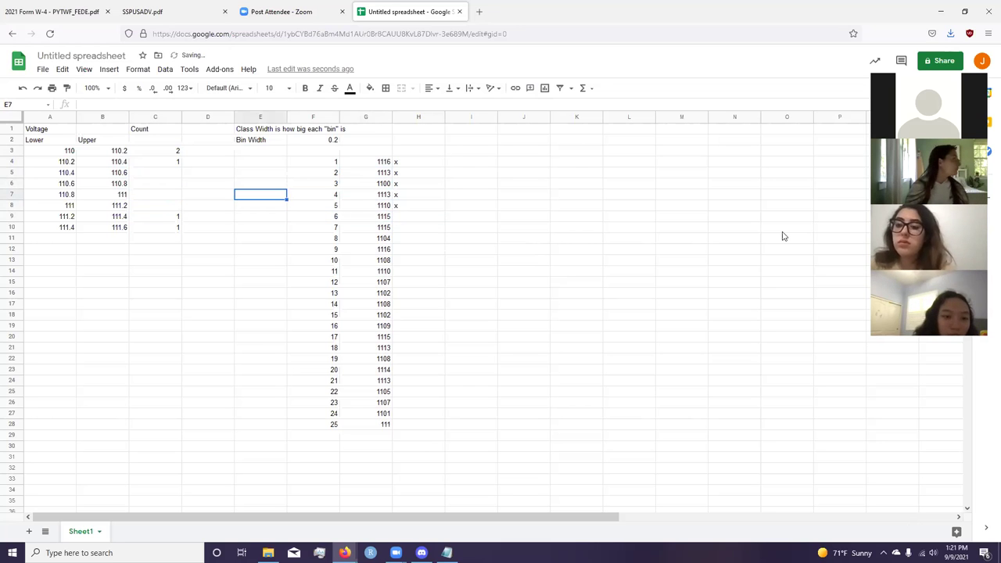
pyautogui.press('Down')
pyautogui.press('Down')
pyautogui.press('Left')
pyautogui.press('Left')
pyautogui.press('Left')
pyautogui.press('Left')
pyautogui.press('Left')
pyautogui.press('Up')
pyautogui.press('Down')
pyautogui.press('Down')
pyautogui.write('2')
# - Mark the sixth sample as counted with x in H9
pyautogui.press('Right')
pyautogui.press('Right')
pyautogui.press('Right')
pyautogui.press('Right')
pyautogui.press('Up')
pyautogui.press('Right')
pyautogui.write('x')
# - Raise the count in C10 to 3 for the 111.4 to 111.6 class to tally the seventh sample
pyautogui.press('Down')
pyautogui.press('Left')
pyautogui.press('Left')
pyautogui.press('Left')
pyautogui.press('Left')
pyautogui.press('Left')
pyautogui.write('3')
# - Mark the seventh sample as counted with x in H10
pyautogui.press('Right')
pyautogui.press('Right')
pyautogui.press('Right')
pyautogui.press('Right')
pyautogui.press('Right')
pyautogui.write('x')
# - Raise the count in C4 to 2 for the 110.2 to 110.4 class to tally the eighth sample
pyautogui.press('Left')
pyautogui.press('Left')
pyautogui.press('Left')
pyautogui.press('Left')
pyautogui.press('Up')
pyautogui.press('Left')
pyautogui.press('Up')
pyautogui.press('Up')
pyautogui.press('Up')
pyautogui.press('Up')
pyautogui.press('Up')
pyautogui.write('2')
# - Mark the eighth sample as counted with x in H11
pyautogui.press('Down')
pyautogui.press('Down')
pyautogui.press('Right')
pyautogui.press('Right')
pyautogui.press('Right')
pyautogui.press('Down')
pyautogui.press('Right')
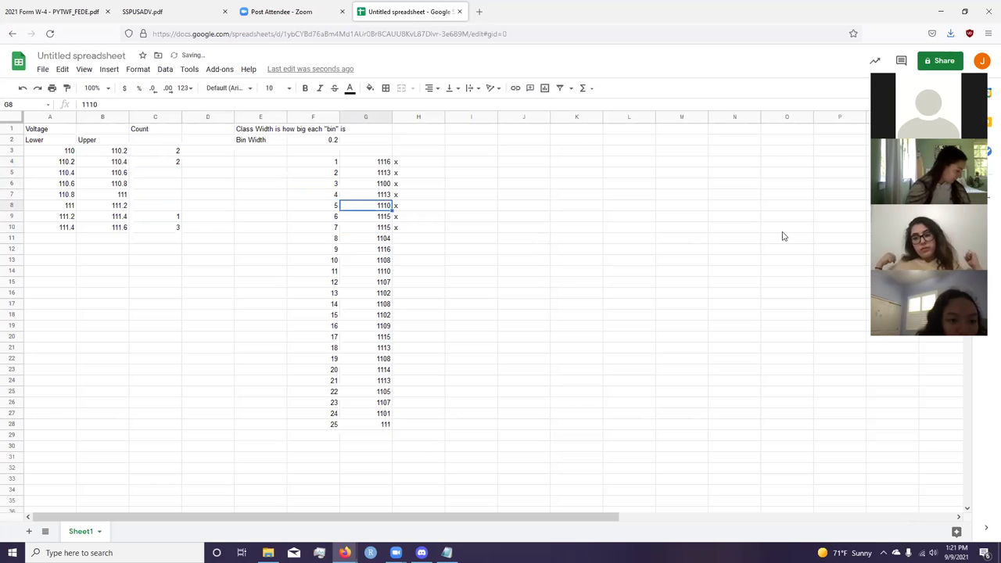
pyautogui.press('Down')
pyautogui.press('Down')
pyautogui.press('Down')
pyautogui.press('Down')
pyautogui.press('Right')
pyautogui.write('x')
# - Raise the count in C10 to 4 for the 111.4 to 111.6 class to tally the ninth sample
pyautogui.press('Left')
pyautogui.press('Down')
pyautogui.press('Left')
pyautogui.press('Left')
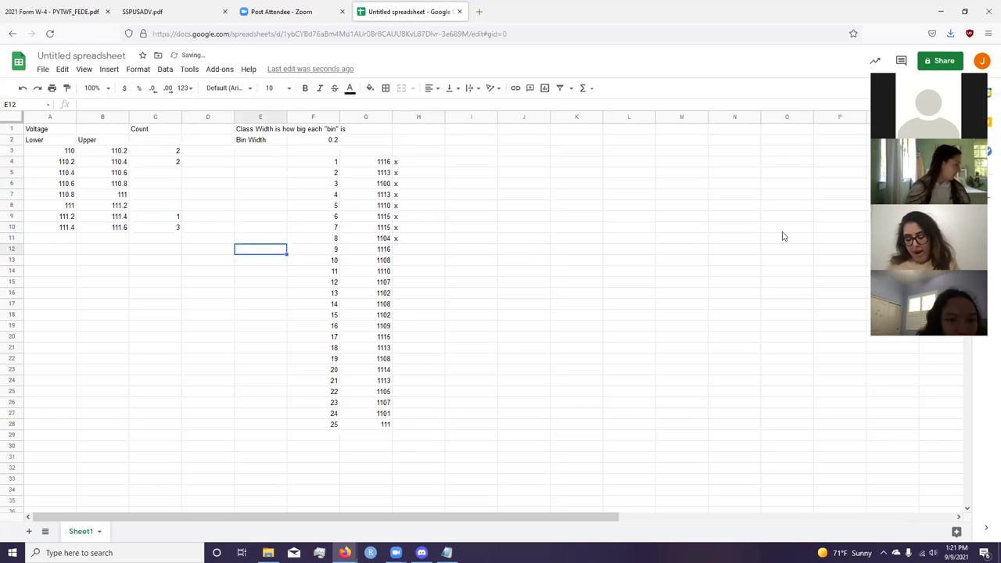
pyautogui.press('Left')
pyautogui.press('Left')
pyautogui.press('Up')
pyautogui.press('Up')
pyautogui.write('4')
# - Mark the ninth sample as counted with x in H12
pyautogui.press('Right')
pyautogui.press('Right')
pyautogui.press('Right')
pyautogui.press('Right')
pyautogui.press('Right')
pyautogui.press('Down')
pyautogui.press('Down')
pyautogui.press('Down')
pyautogui.press('Up')
pyautogui.write('x')
# - Enter a count of 1 in C6 for the 110.6 to 110.8 class to tally the tenth sample
pyautogui.press('Left')
pyautogui.press('Left')
pyautogui.press('Left')
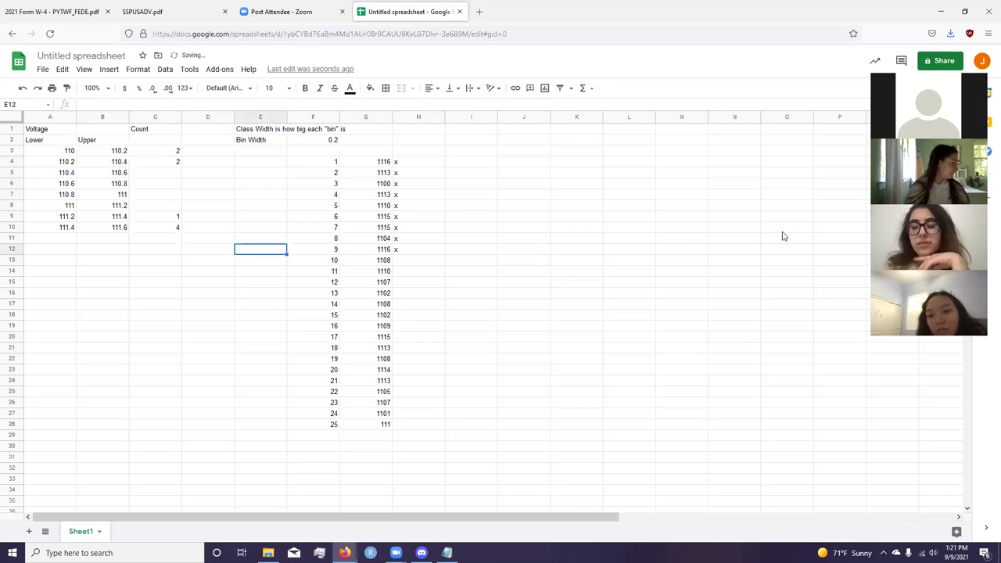
pyautogui.press('Left')
pyautogui.press('Up')
pyautogui.press('Up')
pyautogui.press('Up')
pyautogui.press('Up')
pyautogui.press('Up')
pyautogui.press('Left')
pyautogui.press('Up')
pyautogui.write('1')
# - Mark the tenth sample as counted with x in H13
pyautogui.press('Down')
pyautogui.press('Right')
pyautogui.press('Right')
pyautogui.press('Down')
pyautogui.press('Right')
pyautogui.press('Down')
pyautogui.press('Right')
pyautogui.press('Right')
pyautogui.press('Down')
pyautogui.press('Down')
pyautogui.press('Down')
pyautogui.press('Down')
pyautogui.write('x')
# - Enter a count of 1 in C7 for the 110.8 to 111 class to tally the eleventh sample
pyautogui.press('Left')
pyautogui.press('Left')
pyautogui.press('Left')
pyautogui.press('Left')
pyautogui.press('Left')
pyautogui.press('Up')
pyautogui.press('Up')
pyautogui.press('Up')
pyautogui.press('Up')
pyautogui.press('Up')
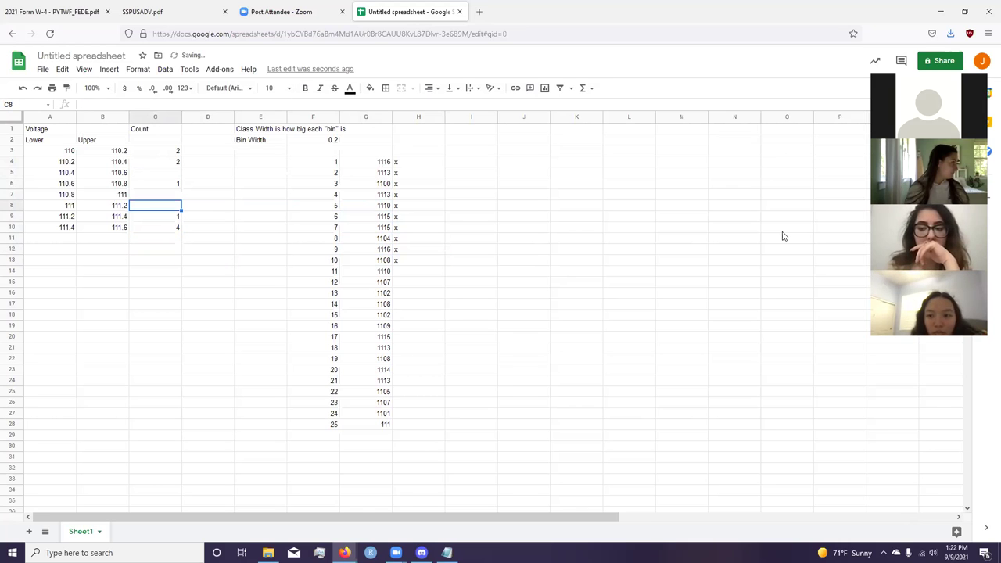
pyautogui.press('Up')
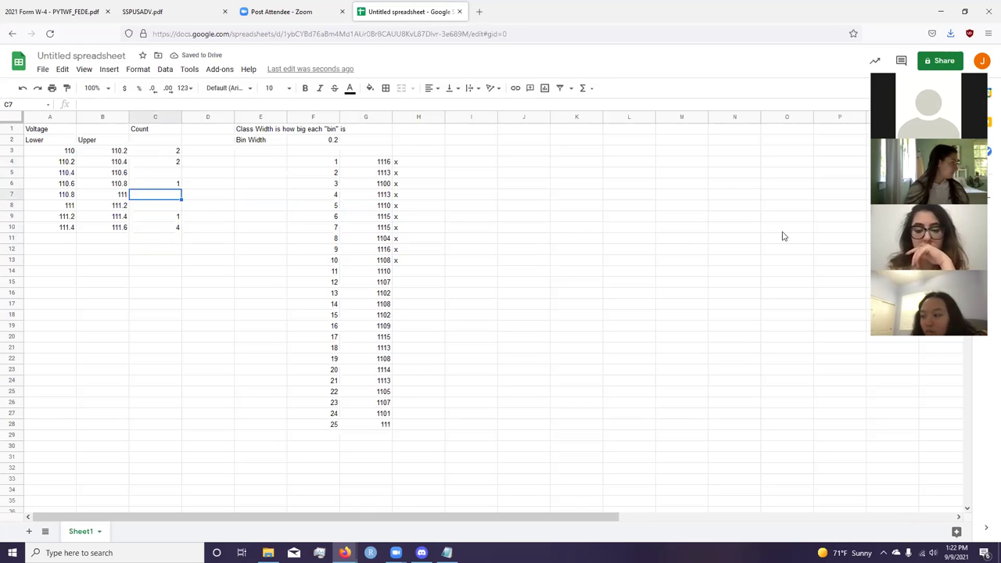
pyautogui.write('1')
# - Mark the eleventh sample as counted with x in H14
pyautogui.press('Tab')
pyautogui.press('Tab')
pyautogui.press('Tab')
pyautogui.press('Tab')
pyautogui.press('Down')
pyautogui.press('Down')
pyautogui.press('Down')
pyautogui.press('Down')
pyautogui.press('Down')
pyautogui.press('Down')
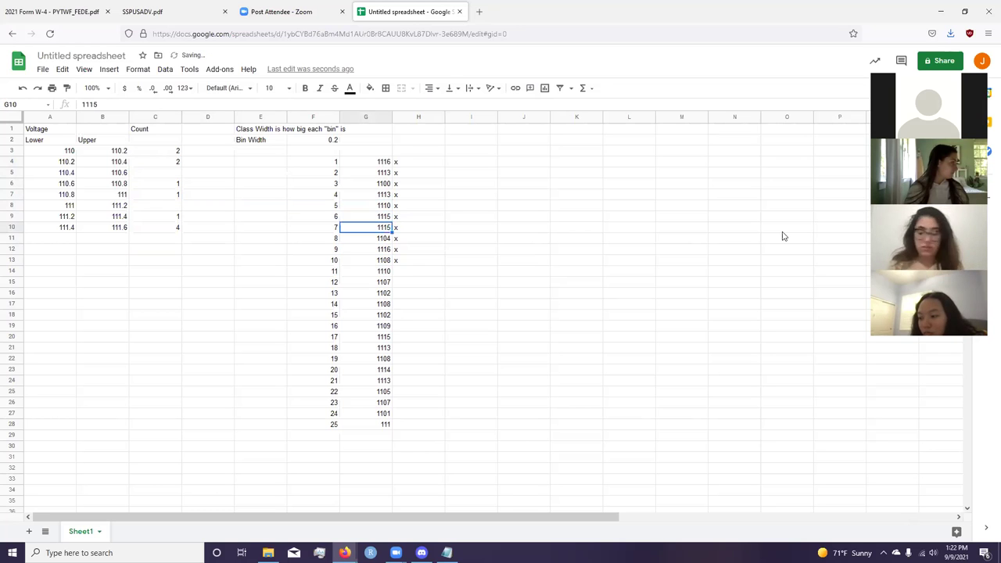
pyautogui.press('Down')
pyautogui.press('Right')
pyautogui.write('x')
# - Set the count in C6 to 2 for the 110.6 to 110.8 class to tally the twelfth sample
pyautogui.press('Left')
pyautogui.press('Left')
pyautogui.press('Left')
pyautogui.press('Left')
pyautogui.press('Left')
pyautogui.press('Up')
pyautogui.press('Up')
pyautogui.press('Up')
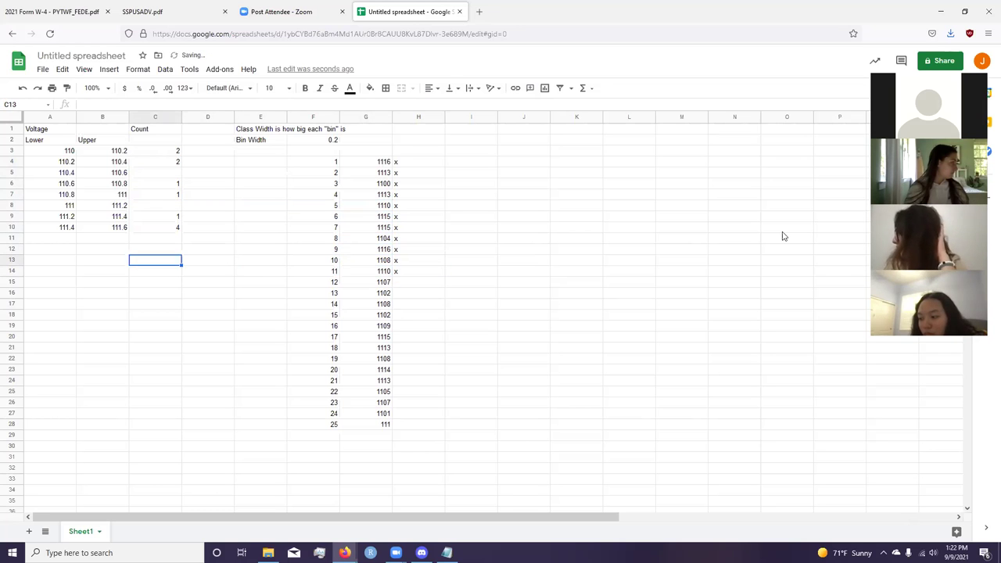
pyautogui.press('Up')
pyautogui.press('Up')
pyautogui.press('Up')
pyautogui.press('Up')
pyautogui.press('Up')
pyautogui.write('2')
# - Mark the twelfth sample as counted with x in H15
pyautogui.press('Down')
pyautogui.press('Right')
pyautogui.press('Down')
pyautogui.press('Right')
pyautogui.press('Down')
pyautogui.press('Right')
pyautogui.press('Right')
pyautogui.press('Right')
pyautogui.press('Down')
pyautogui.press('Down')
pyautogui.press('Down')
pyautogui.press('Down')
pyautogui.press('Down')
pyautogui.press('Down')
pyautogui.write('x')
# - Try a count of 3 in C4 for the 110.2 to 110.4 class and undo that entry
pyautogui.press('Left')
pyautogui.press('Left')
pyautogui.press('Left')
pyautogui.press('Up')
pyautogui.press('Left')
pyautogui.press('Up')
pyautogui.press('Up')
pyautogui.press('Left')
pyautogui.press('Up')
pyautogui.press('Up')
pyautogui.press('Up')
pyautogui.press('Up')
pyautogui.press('Up')
pyautogui.press('Up')
pyautogui.press('Up')
pyautogui.press('Up')
pyautogui.write('3')
pyautogui.press('Return')
pyautogui.press('Right')
pyautogui.press('Right')
pyautogui.press('Right')
pyautogui.press('Right')
pyautogui.press('Down')
pyautogui.press('Down')
pyautogui.press('Down')
pyautogui.press('Down')
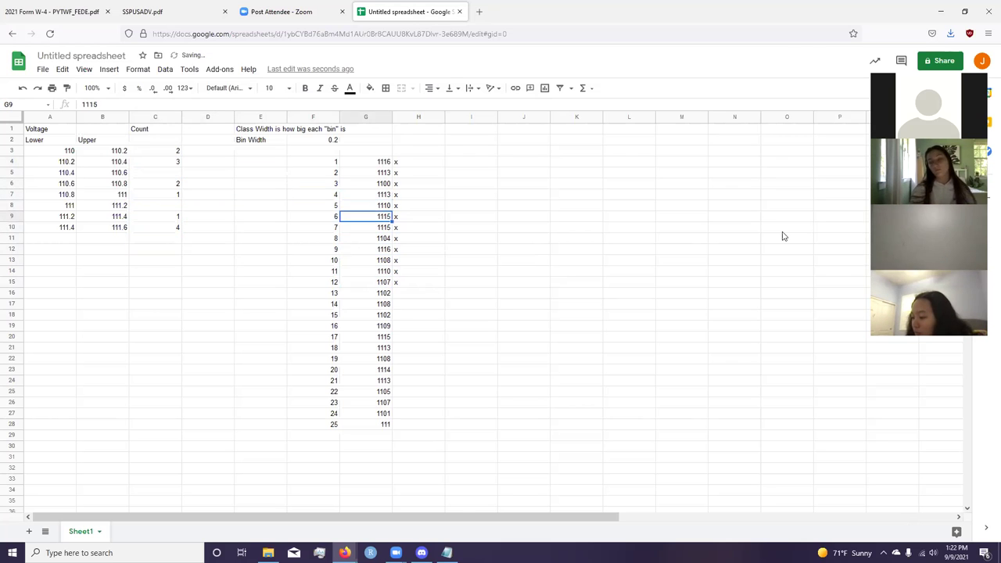
pyautogui.hotkey('ctrl', 'z')
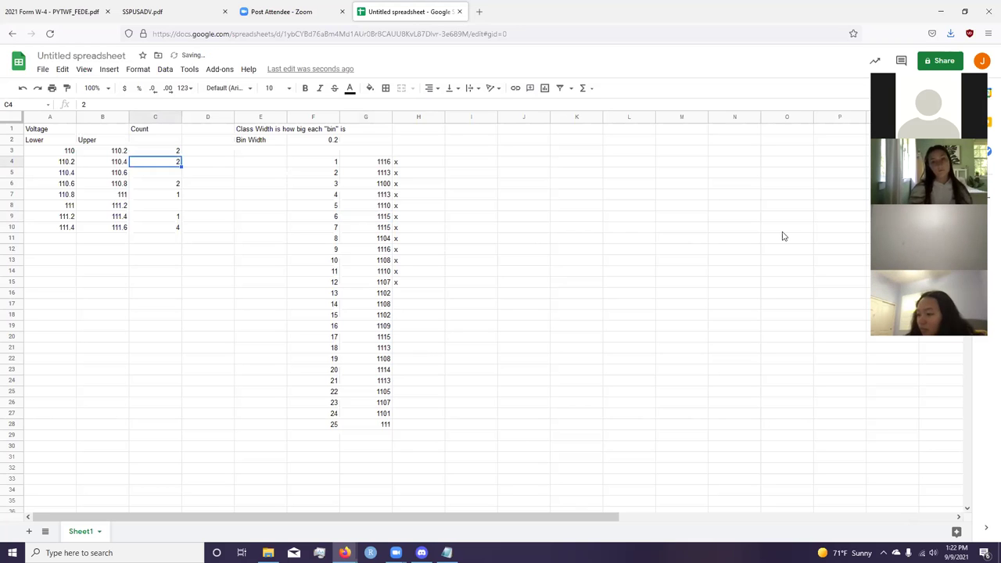
# - Set the count in C3 to 3 for the 110 to 110.2 class to tally the thirteenth sample
pyautogui.press('Up')
pyautogui.write('3')
pyautogui.press('Return')
# - Compare the thirteenth sample in G16 with the limits of the first two voltage classes in rows 3 and 4
pyautogui.press('Down')
pyautogui.press('Down')
pyautogui.press('Down')
pyautogui.press('Right')
pyautogui.press('Right')
pyautogui.press('Right')
pyautogui.press('Right')
pyautogui.press('Down')
pyautogui.press('Down')
pyautogui.press('Down')
pyautogui.press('Down')
pyautogui.press('Down')
pyautogui.press('Down')
pyautogui.press('Down')
pyautogui.press('Down')
pyautogui.press('Down')
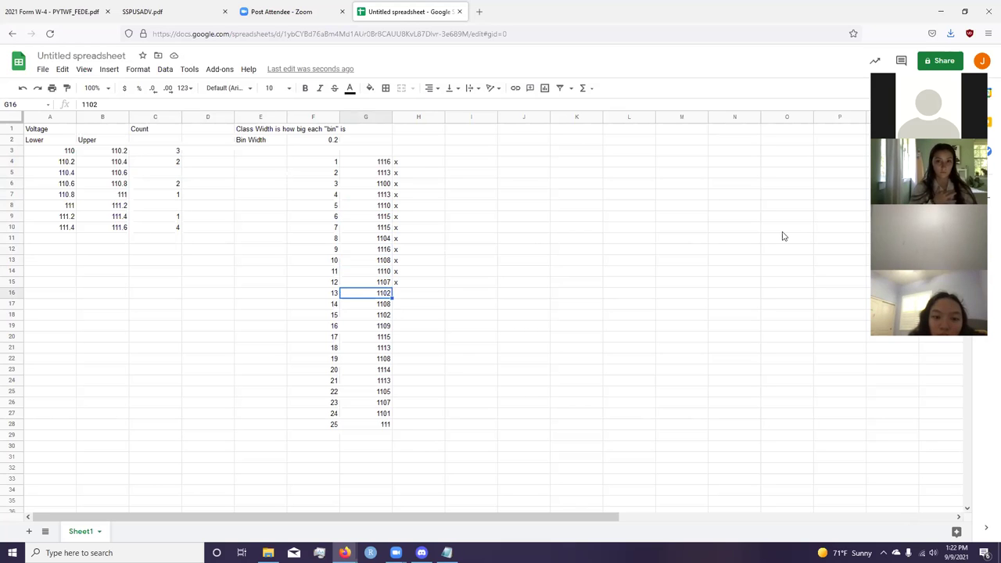
pyautogui.press('Left')
pyautogui.press('Left')
pyautogui.press('Up')
pyautogui.press('Left')
pyautogui.press('Up')
pyautogui.press('Up')
pyautogui.press('Left')
pyautogui.press('Up')
pyautogui.press('Up')
pyautogui.press('Up')
pyautogui.press('Up')
pyautogui.press('Up')
pyautogui.press('Up')
pyautogui.press('Up')
pyautogui.press('Up')
pyautogui.press('Up')
pyautogui.press('Left')
pyautogui.press('Left')
pyautogui.press('Up')
pyautogui.press('Right')
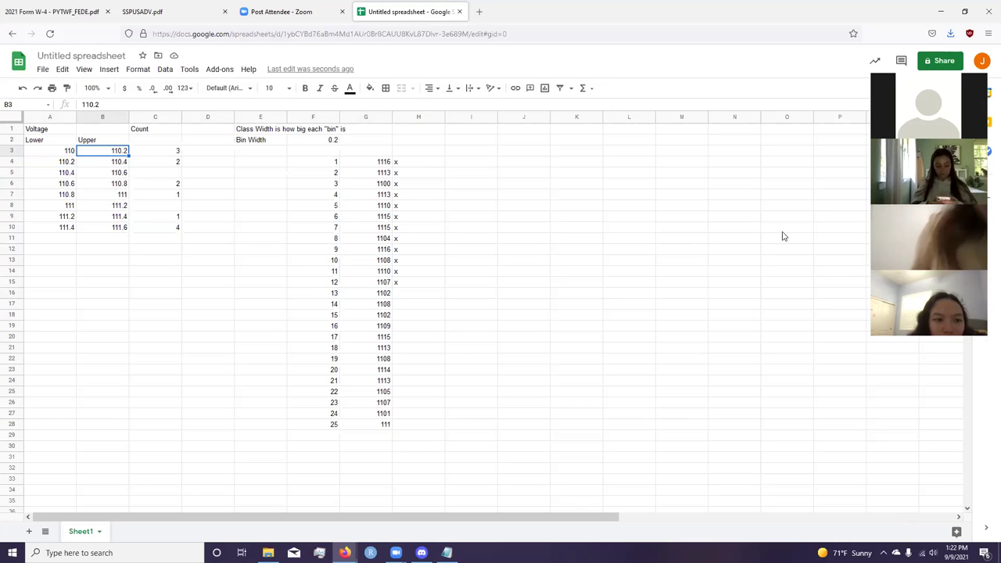
pyautogui.press('Left')
pyautogui.press('Down')
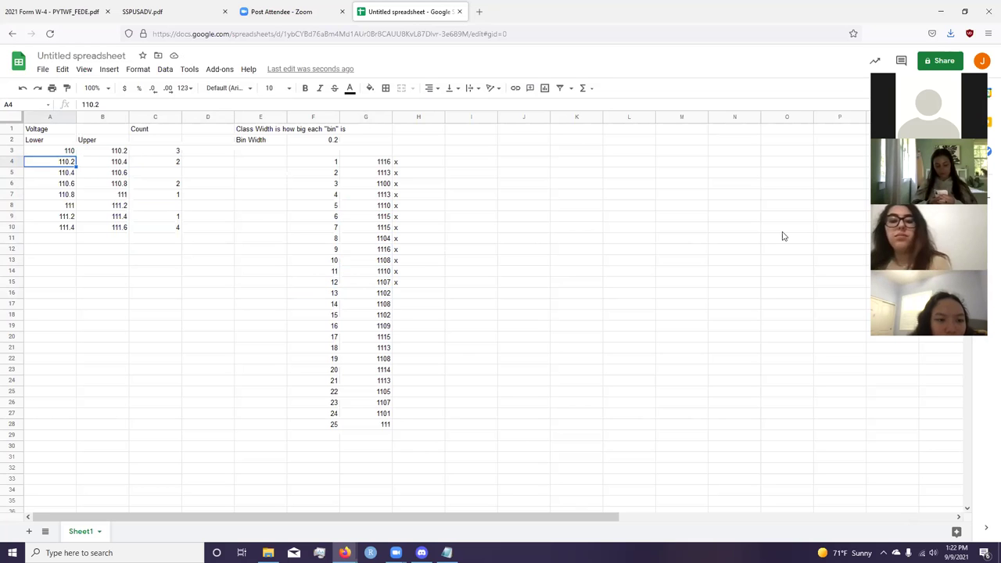
# - Mark the thirteenth sample as counted with x in H16
pyautogui.press('Right')
pyautogui.press('Right')
pyautogui.press('Right')
pyautogui.press('Down')
pyautogui.press('Down')
pyautogui.press('Left')
pyautogui.press('Right')
pyautogui.press('Right')
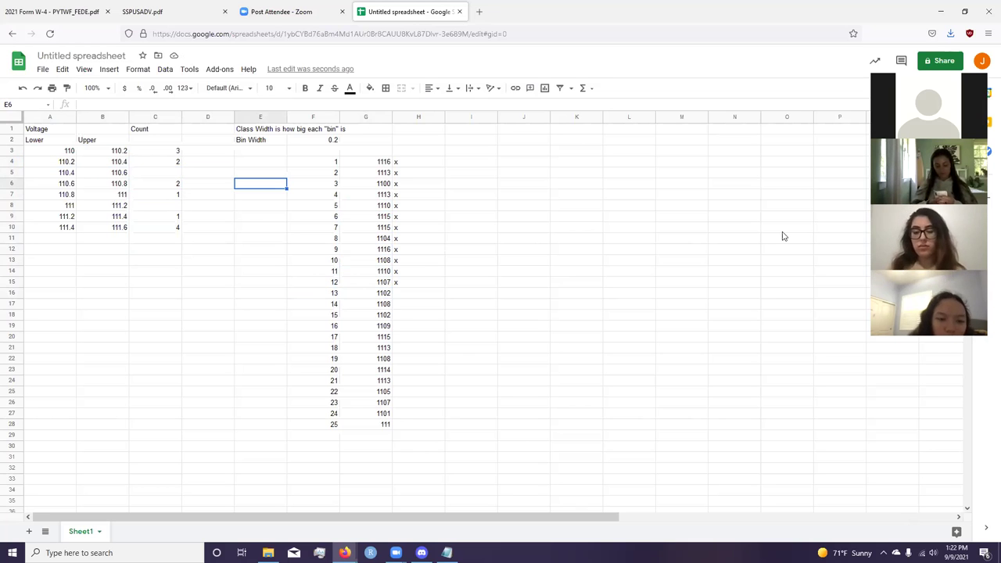
pyautogui.press('Right')
pyautogui.press('Right')
pyautogui.press('Right')
pyautogui.press('Down')
pyautogui.press('Down')
pyautogui.press('Down')
pyautogui.press('Down')
pyautogui.press('Down')
pyautogui.press('Down')
pyautogui.press('Down')
pyautogui.press('Down')
pyautogui.press('Down')
pyautogui.press('Down')
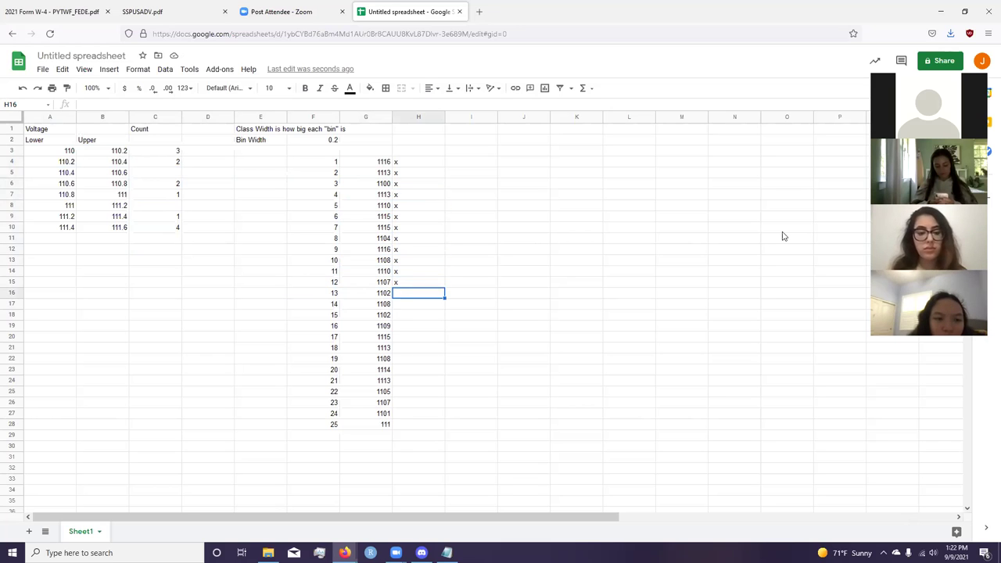
pyautogui.write('x')
# - Set the count in C6 to 3 for the 110.6 to 110.8 class to tally the fourteenth sample
pyautogui.press('Left')
pyautogui.press('Left')
pyautogui.press('Left')
pyautogui.press('Left')
pyautogui.press('Left')
pyautogui.press('Up')
pyautogui.press('Up')
pyautogui.press('Up')
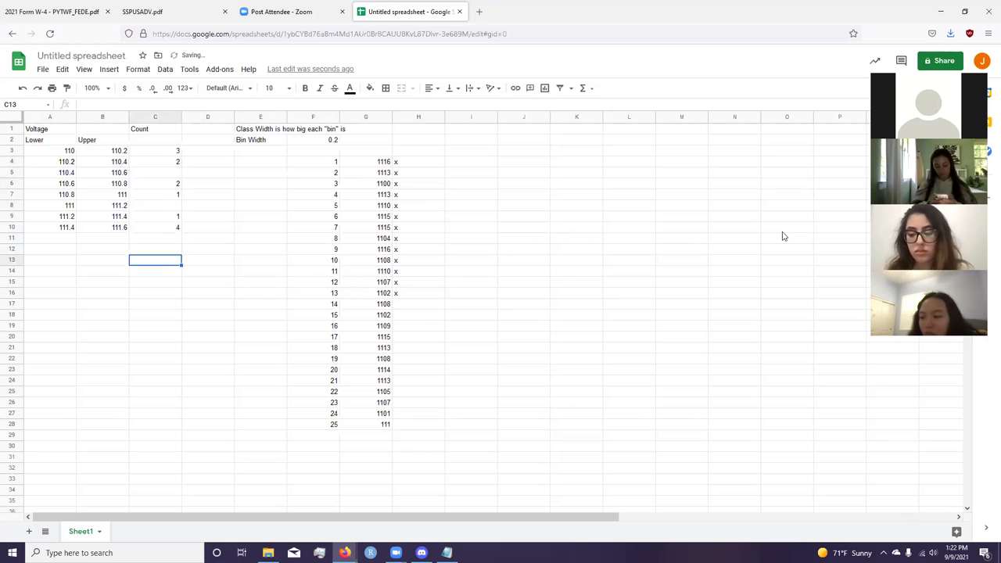
pyautogui.press('Up')
pyautogui.press('Up')
pyautogui.press('Up')
pyautogui.press('Up')
pyautogui.press('Up')
pyautogui.press('Up')
pyautogui.press('Up')
pyautogui.write('3')
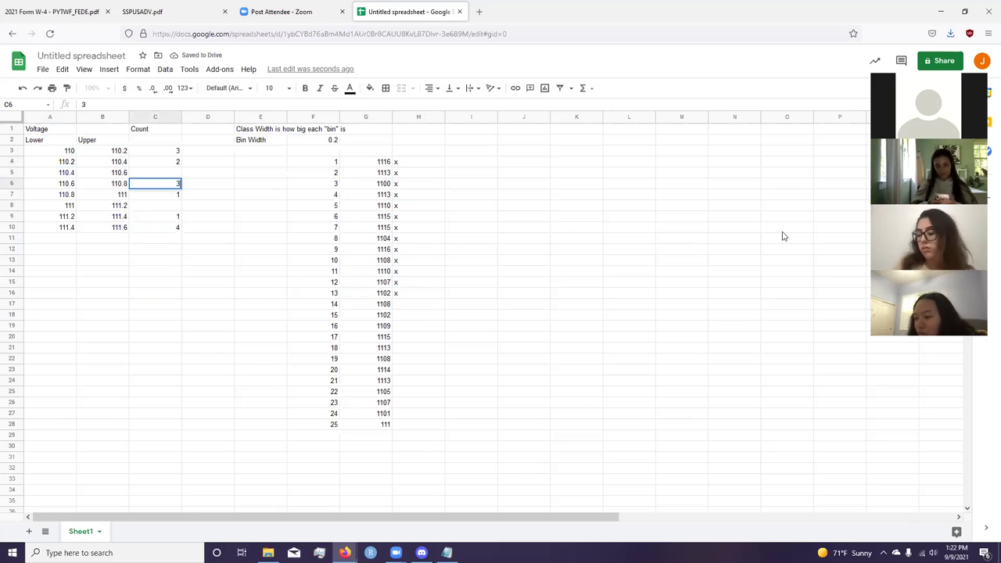
# - Mark the fourteenth sample as counted with x in H17
pyautogui.press('Return')
pyautogui.press('Right')
pyautogui.press('Down')
pyautogui.press('Down')
pyautogui.press('Right')
pyautogui.press('Right')
pyautogui.press('Down')
pyautogui.press('Down')
pyautogui.press('Down')
pyautogui.press('Down')
pyautogui.press('Down')
pyautogui.press('Down')
pyautogui.press('Right')
pyautogui.press('Down')
pyautogui.press('Right')
pyautogui.press('Down')
pyautogui.write('x')
# - Set the count in C3 to 4 for the 110 to 110.2 class to tally the fifteenth sample
pyautogui.press('Left')
pyautogui.press('Left')
pyautogui.press('Left')
pyautogui.press('Left')
pyautogui.press('Up')
pyautogui.press('Up')
pyautogui.press('Up')
pyautogui.press('Up')
pyautogui.press('Up')
pyautogui.press('Up')
pyautogui.press('Up')
pyautogui.press('Up')
pyautogui.press('Up')
pyautogui.press('Left')
pyautogui.press('Up')
pyautogui.press('Up')
pyautogui.press('Up')
pyautogui.press('Up')
pyautogui.press('Up')
pyautogui.write('4')
# - Mark the fifteenth sample as counted with x in H18
pyautogui.press('Right')
pyautogui.press('Down')
pyautogui.press('Right')
pyautogui.press('Down')
pyautogui.press('Right')
pyautogui.press('Down')
pyautogui.press('Down')
pyautogui.press('Down')
pyautogui.press('Down')
pyautogui.press('Down')
pyautogui.press('Down')
pyautogui.press('Right')
pyautogui.press('Down')
pyautogui.press('Down')
pyautogui.press('Right')
pyautogui.press('Down')
pyautogui.press('Down')
pyautogui.press('Down')
pyautogui.press('Down')
pyautogui.press('Down')
pyautogui.write('x')
# - Set the count in C7 to 2 for the 110.8 to 111 class to tally the sixteenth sample
pyautogui.press('Left')
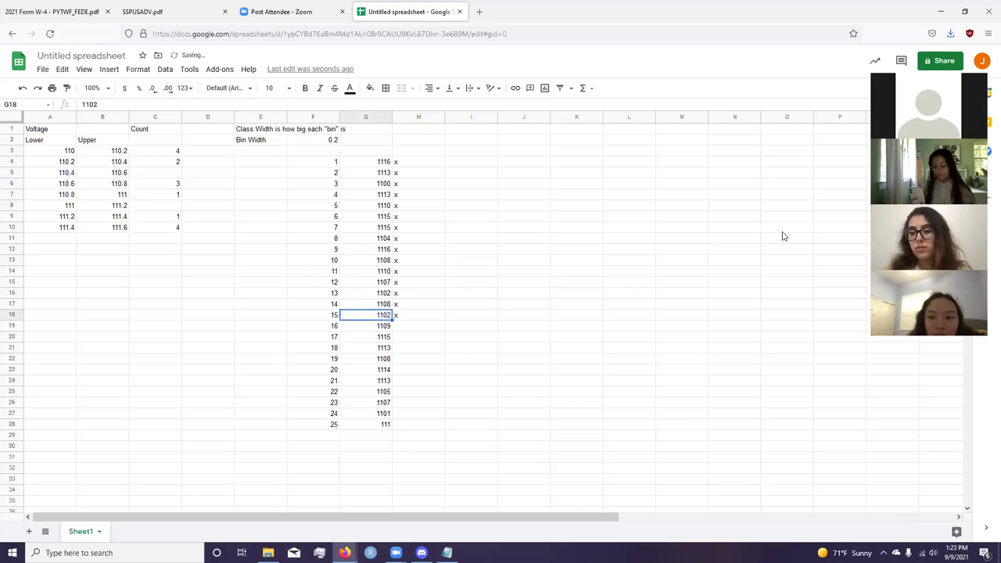
pyautogui.press('Left')
pyautogui.press('Left')
pyautogui.press('Left')
pyautogui.press('Left')
pyautogui.press('Left')
pyautogui.press('Up')
pyautogui.press('Up')
pyautogui.press('Up')
pyautogui.press('Up')
pyautogui.press('Right')
pyautogui.press('Right')
pyautogui.press('Up')
pyautogui.press('Up')
pyautogui.press('Up')
pyautogui.press('Up')
pyautogui.press('Left')
pyautogui.press('Up')
pyautogui.press('Up')
pyautogui.press('Up')
pyautogui.press('Up')
pyautogui.press('Down')
pyautogui.write('2')
# - Mark the sixteenth sample as counted with x in H19
pyautogui.press('Right')
pyautogui.press('Right')
pyautogui.press('Down')
pyautogui.press('Right')
pyautogui.press('Down')
pyautogui.press('Right')
pyautogui.press('Down')
pyautogui.press('Down')
pyautogui.press('Down')
pyautogui.press('Down')
pyautogui.press('Down')
pyautogui.press('Down')
pyautogui.press('Down')
pyautogui.press('Down')
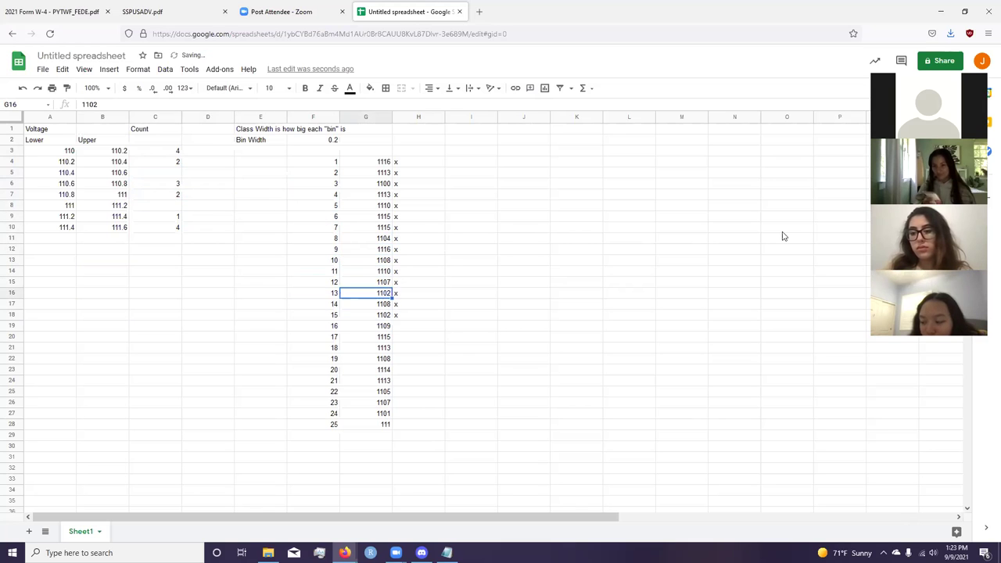
pyautogui.press('Down')
pyautogui.press('Right')
pyautogui.press('Down')
pyautogui.write('x')
# - Set the count in C10 to 5 for the 111.4 to 111.6 class to tally the seventeenth sample
pyautogui.press('Left')
pyautogui.press('Left')
pyautogui.press('Left')
pyautogui.press('Left')
pyautogui.press('Left')
pyautogui.press('Up')
pyautogui.press('Up')
pyautogui.press('Up')
pyautogui.press('Up')
pyautogui.press('Up')
pyautogui.press('Up')
pyautogui.press('Up')
pyautogui.press('Up')
pyautogui.press('Up')
pyautogui.press('Up')
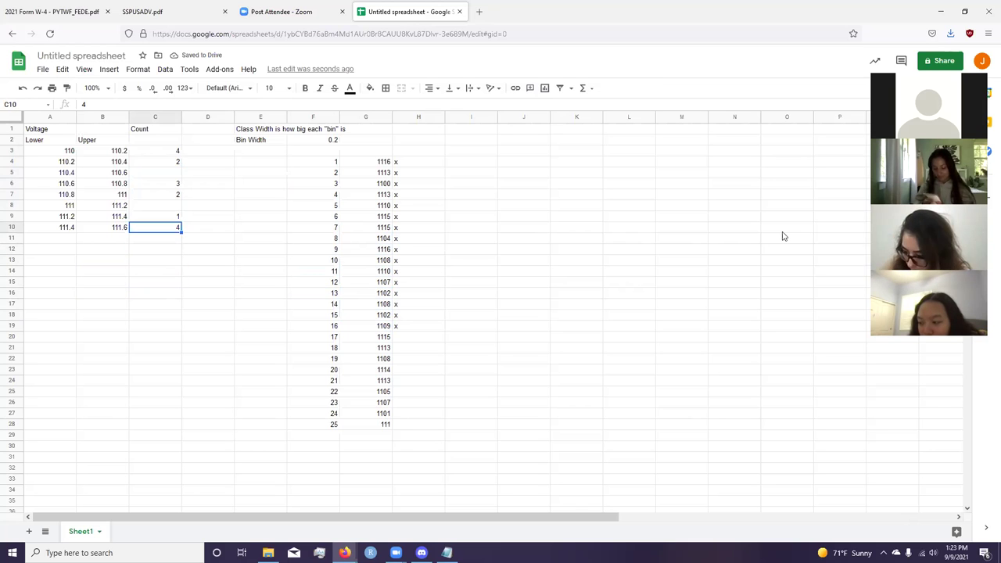
pyautogui.press('Down')
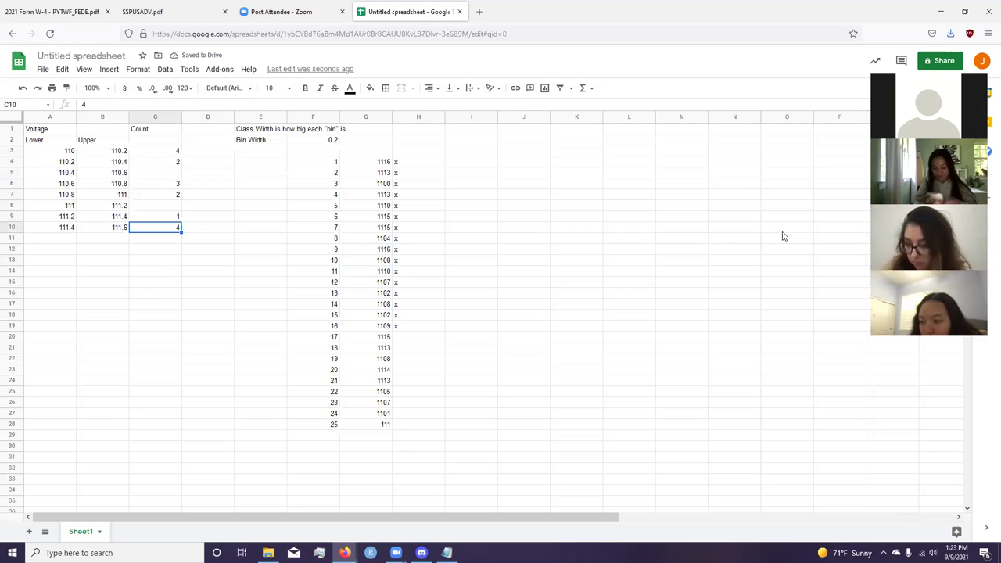
pyautogui.write('5')
pyautogui.press('Return')
# - Mark the seventeenth sample as counted with x in H20
pyautogui.press('Right')
pyautogui.press('Right')
pyautogui.press('Right')
pyautogui.press('Right')
pyautogui.press('Down')
pyautogui.press('Down')
pyautogui.press('Down')
pyautogui.press('Down')
pyautogui.press('Down')
pyautogui.press('Down')
pyautogui.press('Down')
pyautogui.press('Down')
pyautogui.press('Down')
pyautogui.press('Right')
pyautogui.write('x')
# - Set the count in C9 to 2 for the 111.2 to 111.4 class to tally the eighteenth sample
pyautogui.press('Left')
pyautogui.press('Down')
pyautogui.press('Left')
pyautogui.press('Up')
pyautogui.press('Up')
pyautogui.press('Left')
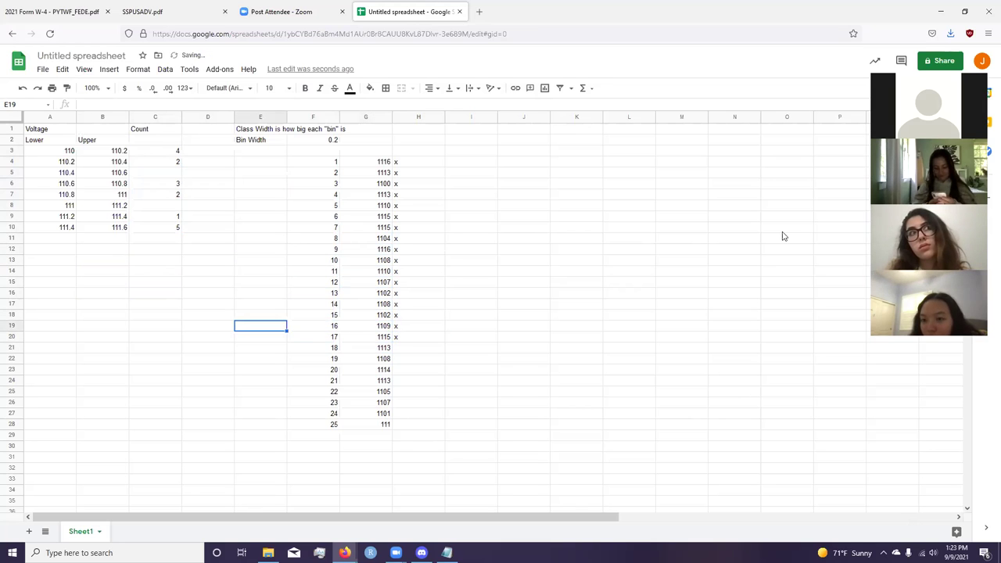
pyautogui.press('Up')
pyautogui.press('Up')
pyautogui.press('Left')
pyautogui.press('Up')
pyautogui.press('Up')
pyautogui.press('Up')
pyautogui.press('Up')
pyautogui.press('Up')
pyautogui.press('Up')
pyautogui.press('Up')
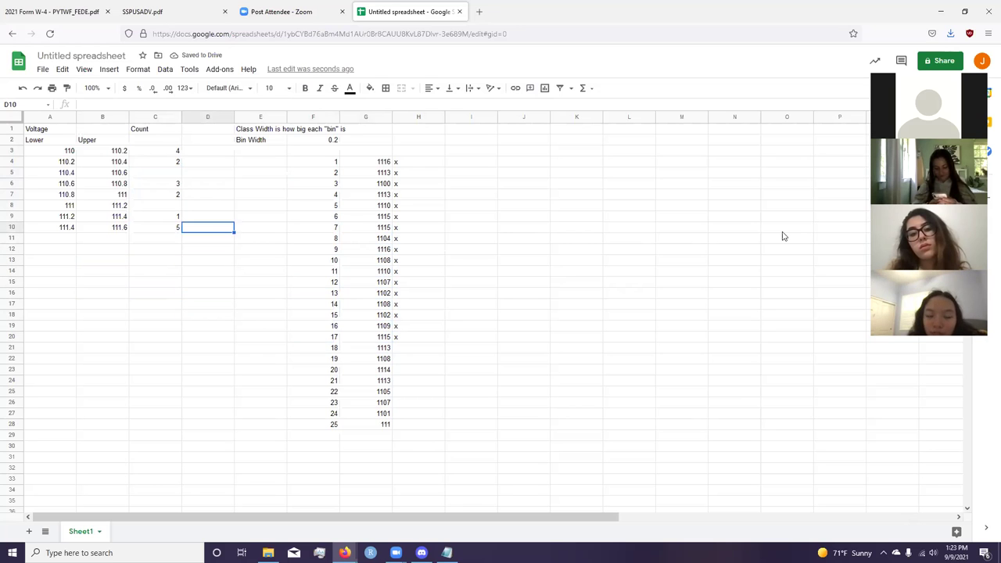
pyautogui.press('Up')
pyautogui.press('Left')
pyautogui.write('2')
# - Mark the eighteenth sample as counted with x in H21
pyautogui.press('Right')
pyautogui.press('Right')
pyautogui.press('Right')
pyautogui.press('Right')
pyautogui.press('Down')
pyautogui.press('Down')
pyautogui.press('Down')
pyautogui.press('Down')
pyautogui.press('Down')
pyautogui.press('Down')
pyautogui.press('Down')
pyautogui.press('Down')
pyautogui.press('Down')
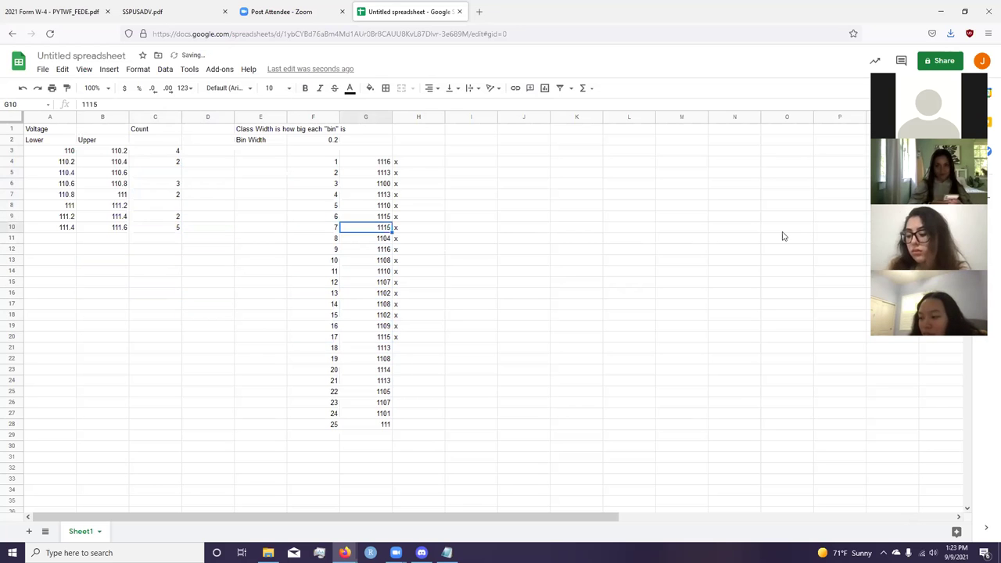
pyautogui.press('Down')
pyautogui.press('Down')
pyautogui.press('Down')
pyautogui.press('Right')
pyautogui.write('x')
# - Set the count in C6 to 4 for the 110.6 to 110.8 class to tally the nineteenth sample
pyautogui.press('Left')
pyautogui.press('Left')
pyautogui.press('Up')
pyautogui.press('Up')
pyautogui.press('Up')
pyautogui.press('Up')
pyautogui.press('Up')
pyautogui.press('Up')
pyautogui.press('Left')
pyautogui.press('Up')
pyautogui.press('Up')
pyautogui.press('Up')
pyautogui.press('Left')
pyautogui.press('Up')
pyautogui.press('Up')
pyautogui.press('Left')
pyautogui.press('Up')
pyautogui.press('Up')
pyautogui.press('Up')
pyautogui.press('Up')
pyautogui.write('4')
# - Mark the nineteenth sample as counted with x in H22
pyautogui.press('Right')
pyautogui.press('Right')
pyautogui.press('Right')
pyautogui.press('Right')
pyautogui.press('Down')
pyautogui.press('Down')
pyautogui.press('Down')
pyautogui.press('Down')
pyautogui.press('Down')
pyautogui.press('Down')
pyautogui.press('Down')
pyautogui.press('Down')
pyautogui.press('Down')
pyautogui.press('Down')
pyautogui.press('Right')
pyautogui.press('Down')
pyautogui.press('Down')
pyautogui.press('Down')
pyautogui.press('Down')
pyautogui.press('Down')
pyautogui.press('Down')
pyautogui.write('x')
# - Set the count in C9 to 3 for the 111.2 to 111.4 class to tally the twentieth sample
pyautogui.press('Left')
pyautogui.press('Left')
pyautogui.press('Left')
pyautogui.press('Left')
pyautogui.press('Up')
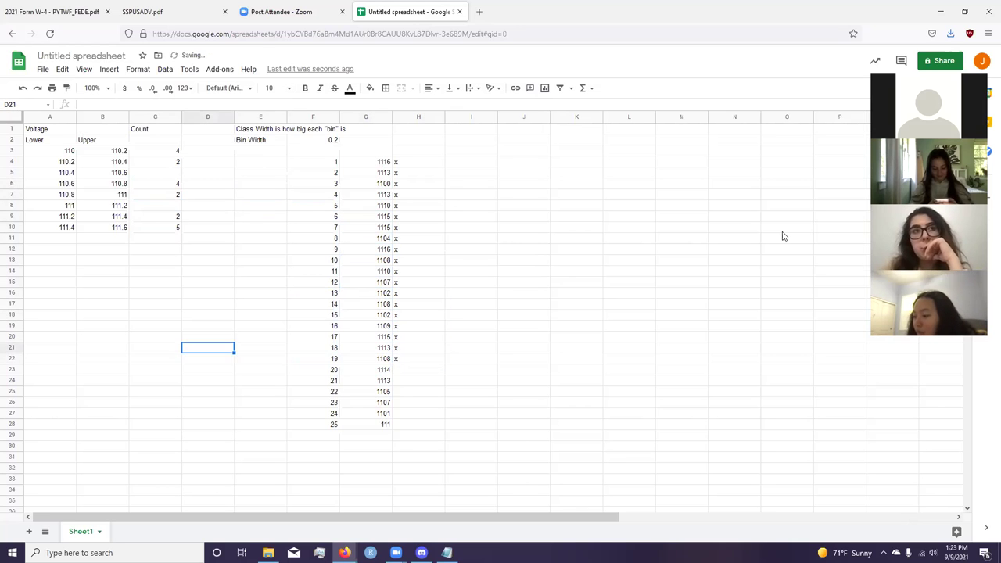
pyautogui.press('Up')
pyautogui.press('Up')
pyautogui.press('Up')
pyautogui.press('Up')
pyautogui.press('Up')
pyautogui.press('Up')
pyautogui.press('Up')
pyautogui.press('Up')
pyautogui.press('Up')
pyautogui.press('Up')
pyautogui.press('Up')
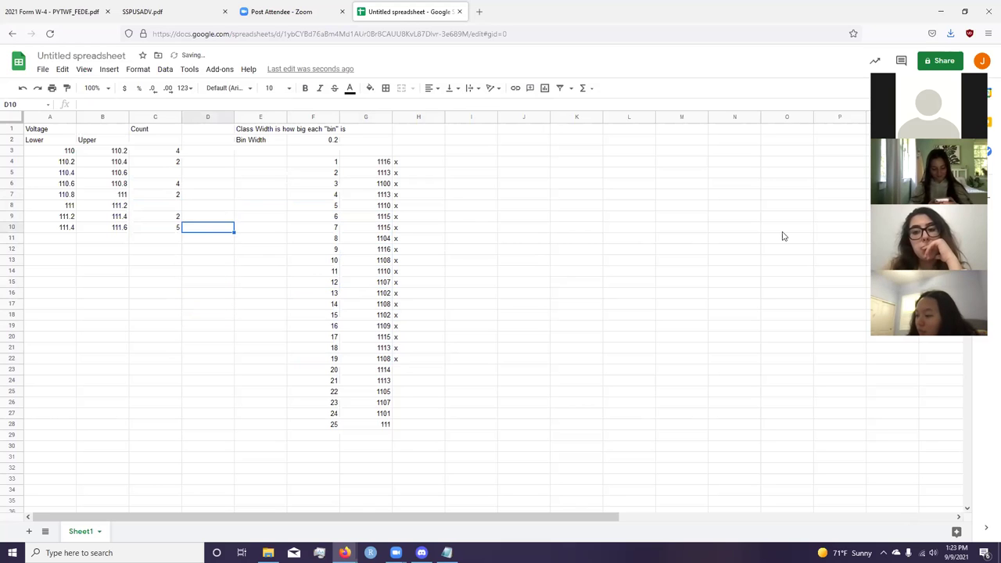
pyautogui.press('Up')
pyautogui.press('Left')
pyautogui.write('3')
pyautogui.press('Return')
# - Set the count in C9 to 4 for the 111.2 to 111.4 class to tally the twenty-first sample
pyautogui.press('Right')
pyautogui.press('Right')
pyautogui.press('Down')
pyautogui.press('Down')
pyautogui.press('Right')
pyautogui.press('Right')
pyautogui.press('Down')
pyautogui.press('Down')
pyautogui.press('Down')
pyautogui.press('Left')
pyautogui.press('Left')
pyautogui.press('Left')
pyautogui.press('Left')
pyautogui.press('Up')
pyautogui.press('Up')
pyautogui.press('Up')
pyautogui.press('Up')
pyautogui.press('Up')
pyautogui.press('Up')
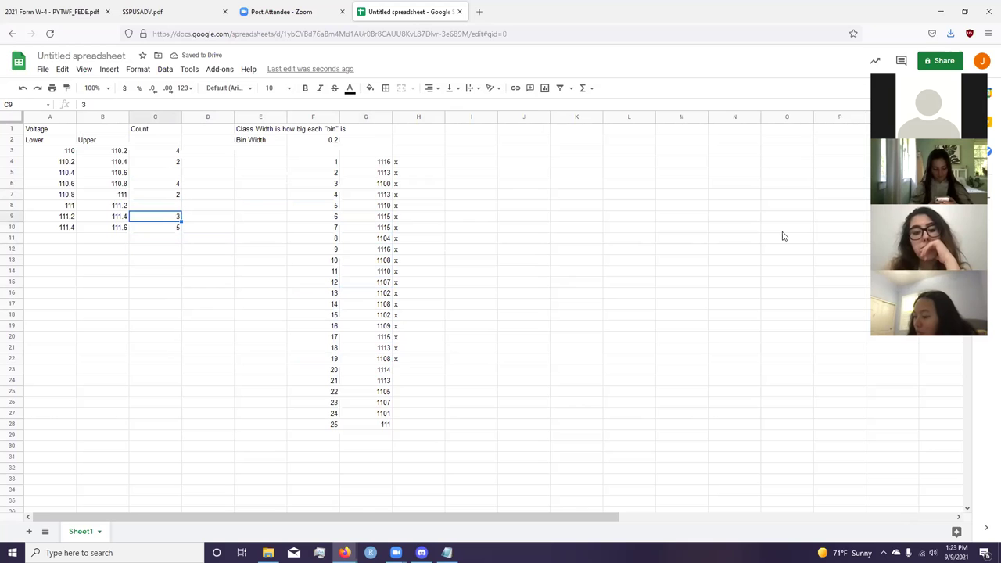
pyautogui.write('4')
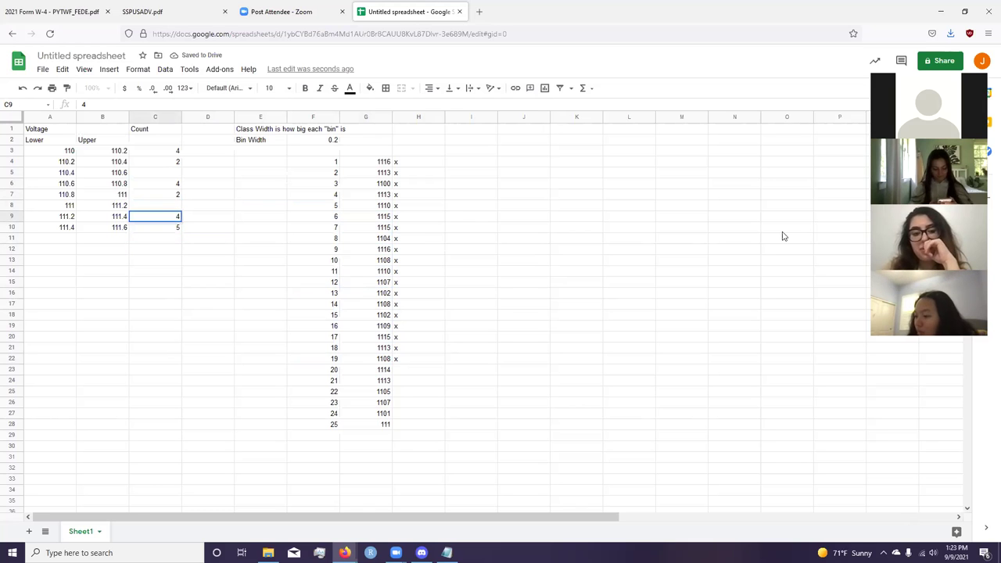
# - Tally the twenty-second and twenty-third samples by setting the count in C5 to 1 and the count in C6 to 5
pyautogui.press('Up')
pyautogui.press('Up')
pyautogui.press('Up')
pyautogui.press('Up')
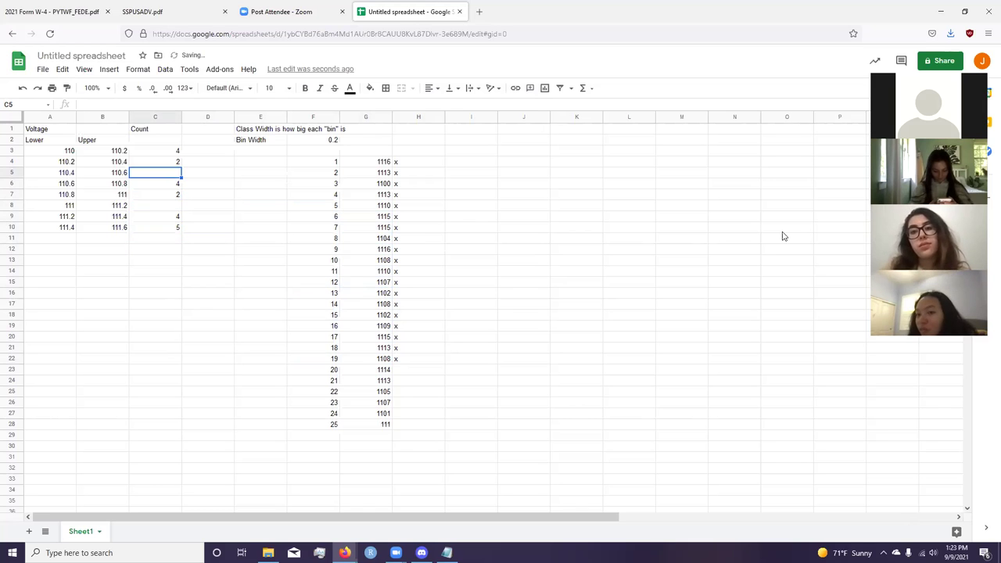
pyautogui.write('1')
pyautogui.press('Return')
pyautogui.press('Return')
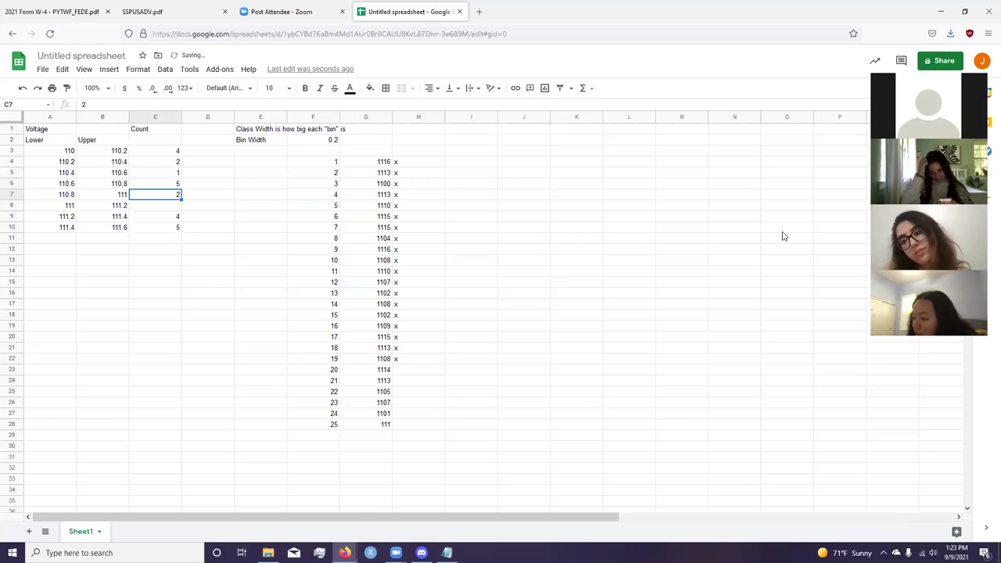
# - Set the count in C3 to 5 for the 110 to 110.2 class to tally the twenty-fourth sample
pyautogui.press('Up')
pyautogui.press('Up')
pyautogui.press('Up')
pyautogui.press('Up')
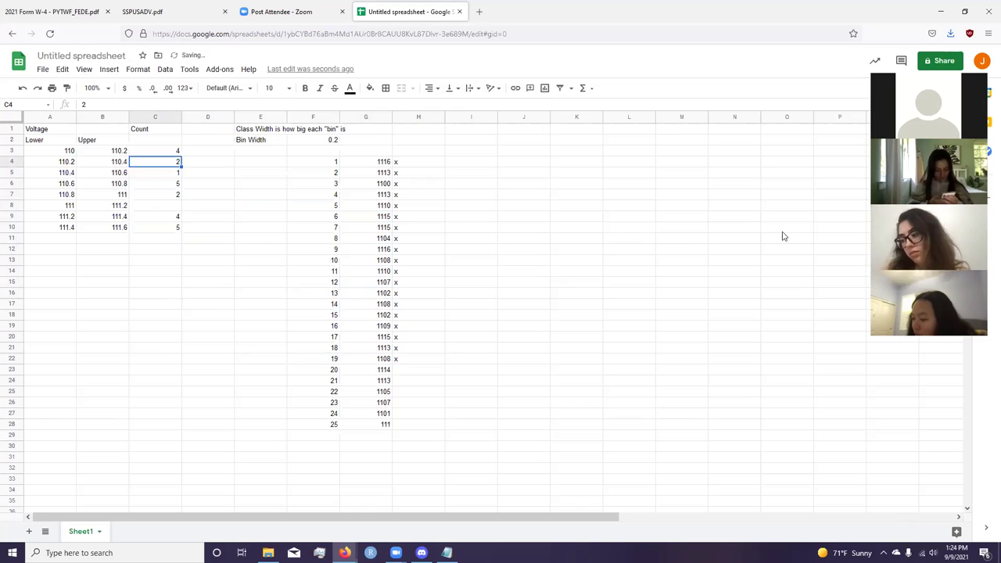
pyautogui.write('5')
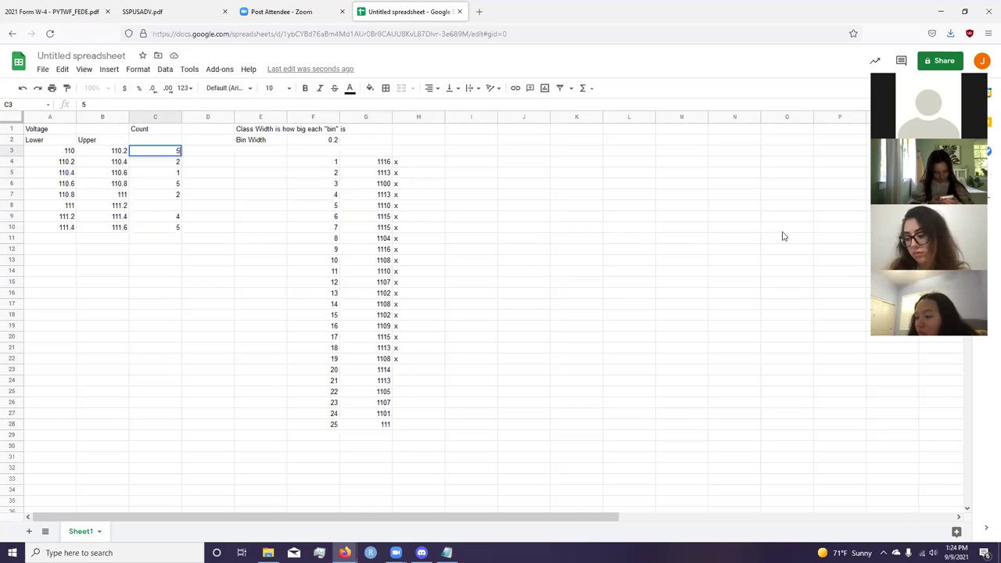
pyautogui.press('Return')
pyautogui.press('Down')
pyautogui.press('Down')
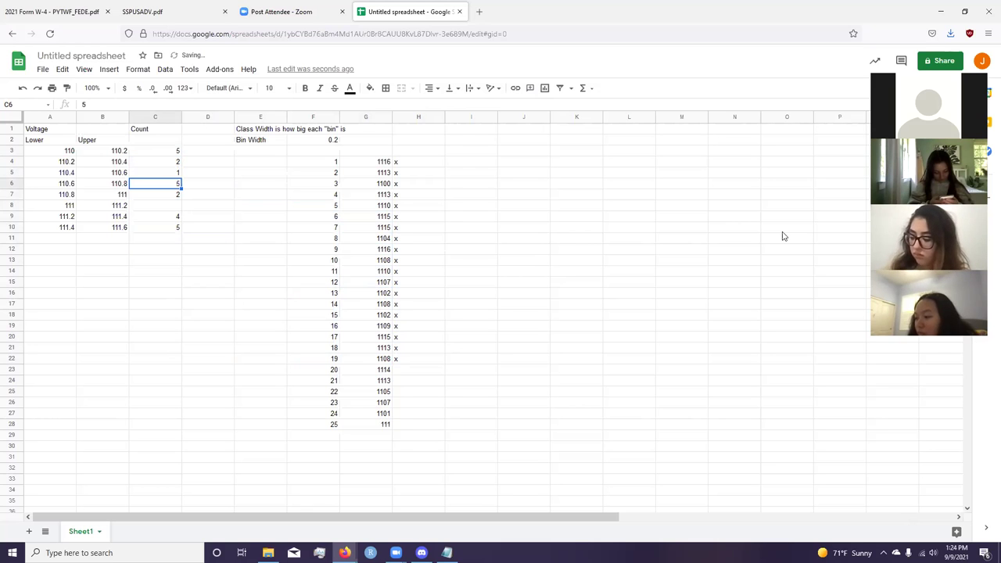
# - Set the count in C7 to 3 for the 110.8 to 111 class to tally the twenty-fifth sample
pyautogui.press('Down')
pyautogui.write('3')
pyautogui.press('Right')
# - Clear the x marks beside the sample values in H4:H22
pyautogui.press('Right')
pyautogui.press('Right')
pyautogui.press('Right')
pyautogui.press('Right')
pyautogui.press('Up')
pyautogui.press('Up')
pyautogui.press('Up')
pyautogui.hotkey('ctrl', 'shift', 'Down')
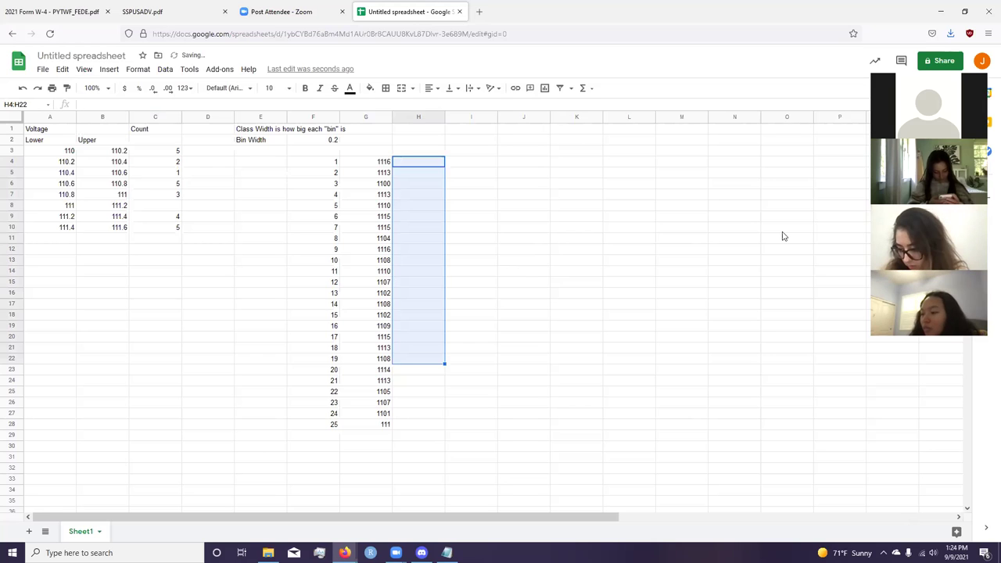
# - Try sorting the range F4:G28 by column G from A to Z, and undo the sort
pyautogui.press('Left')
pyautogui.press('Left')
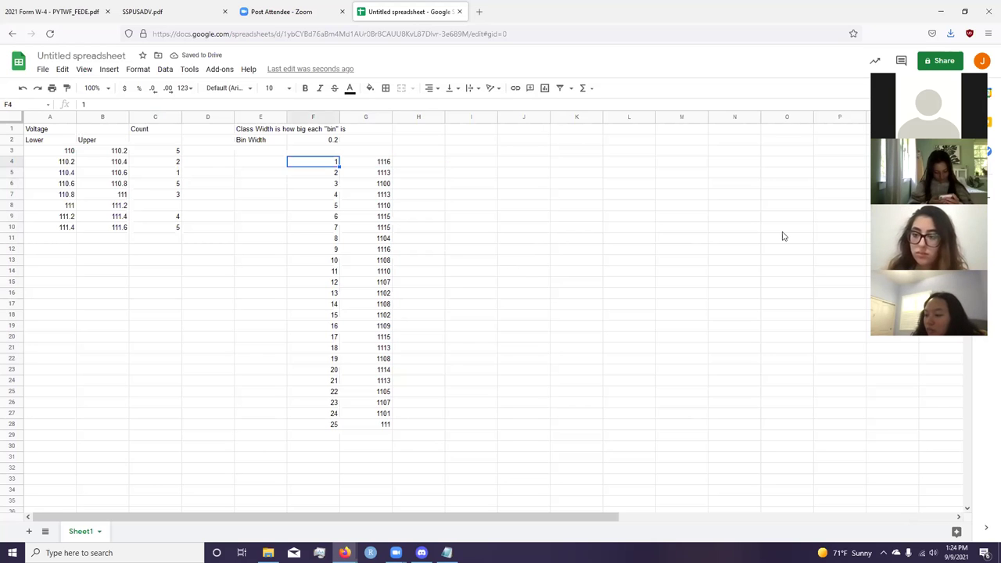
pyautogui.hotkey('shift', 'Right')
pyautogui.hotkey('ctrl', 'shift', 'Down')
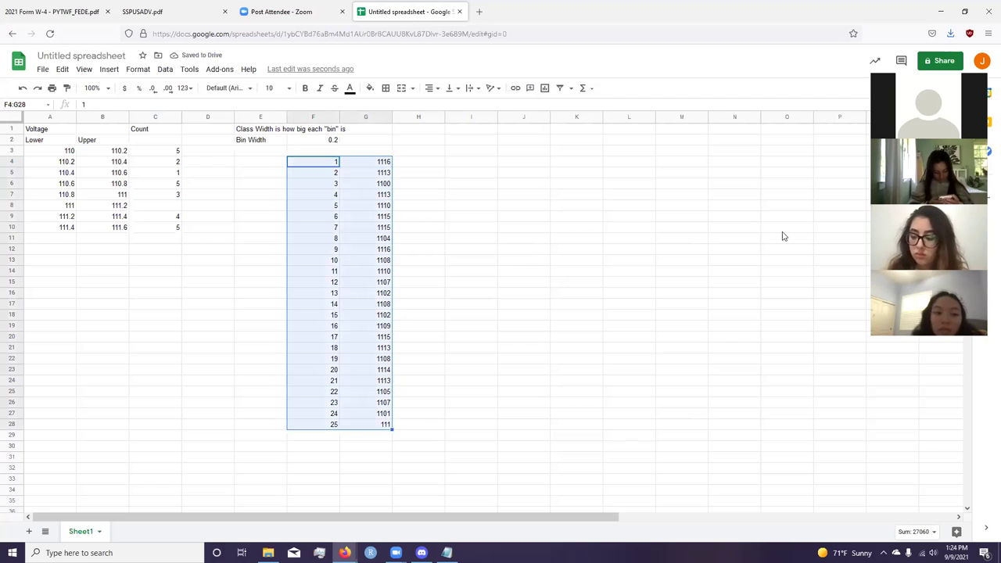
pyautogui.press('alt')
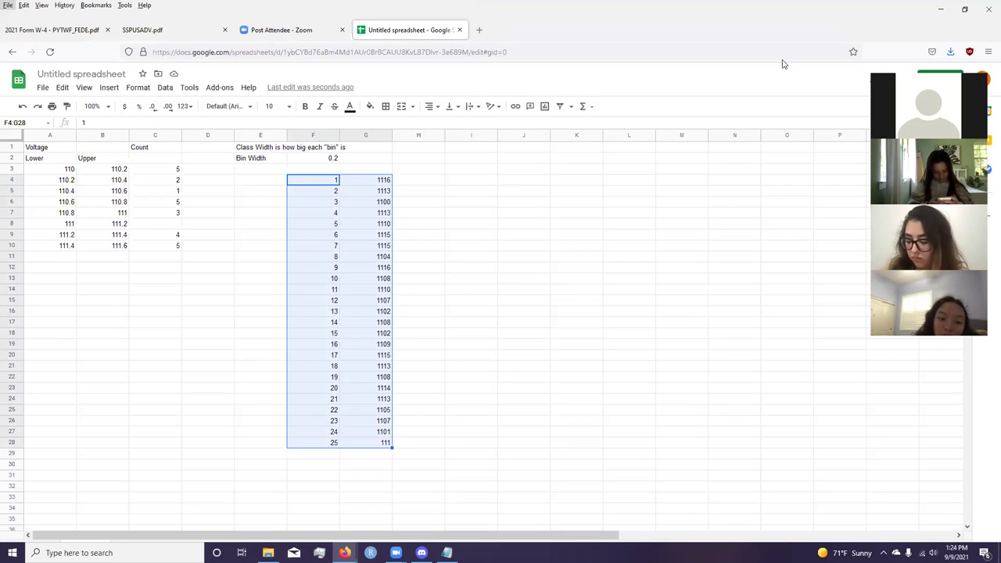
pyautogui.click(165, 70)
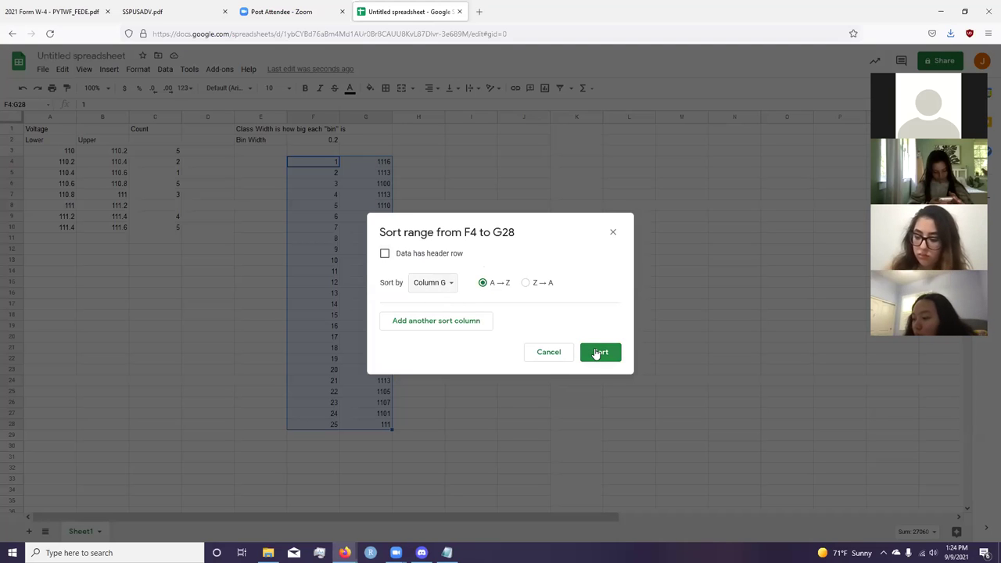
pyautogui.click(598, 354)
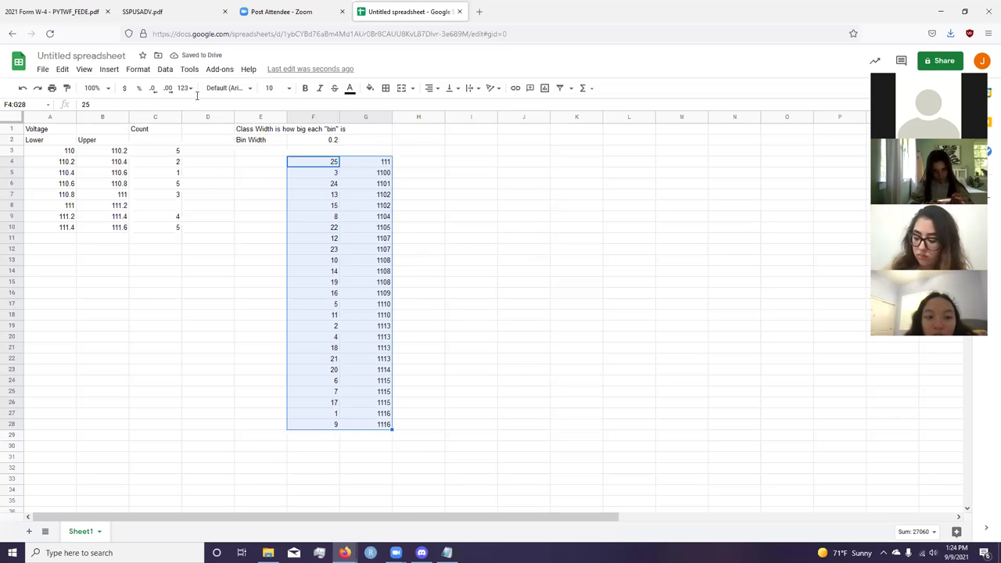
pyautogui.hotkey('ctrl', 'z')
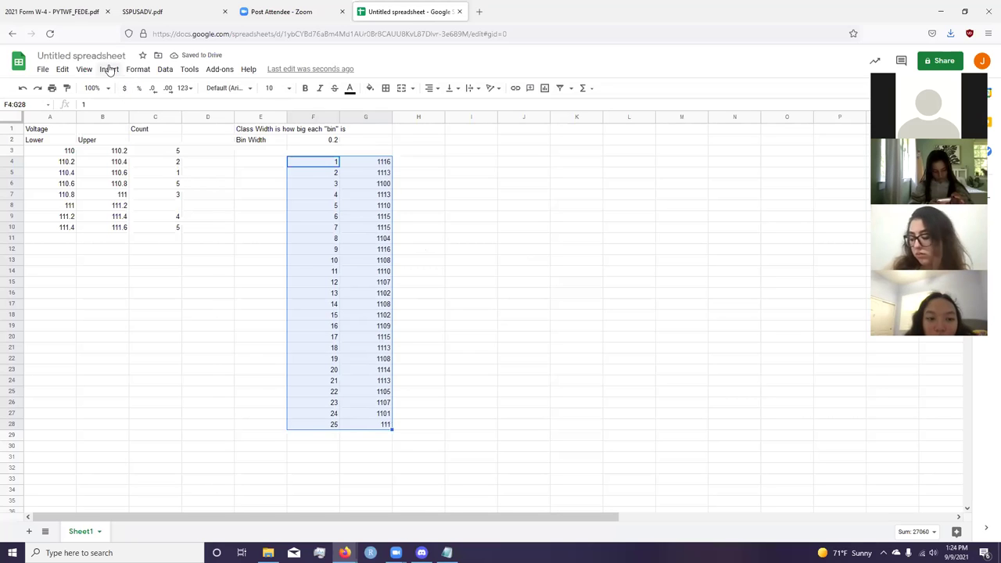
# - Try inserting a chart from the range F4:G28, and delete that chart
pyautogui.click(109, 70)
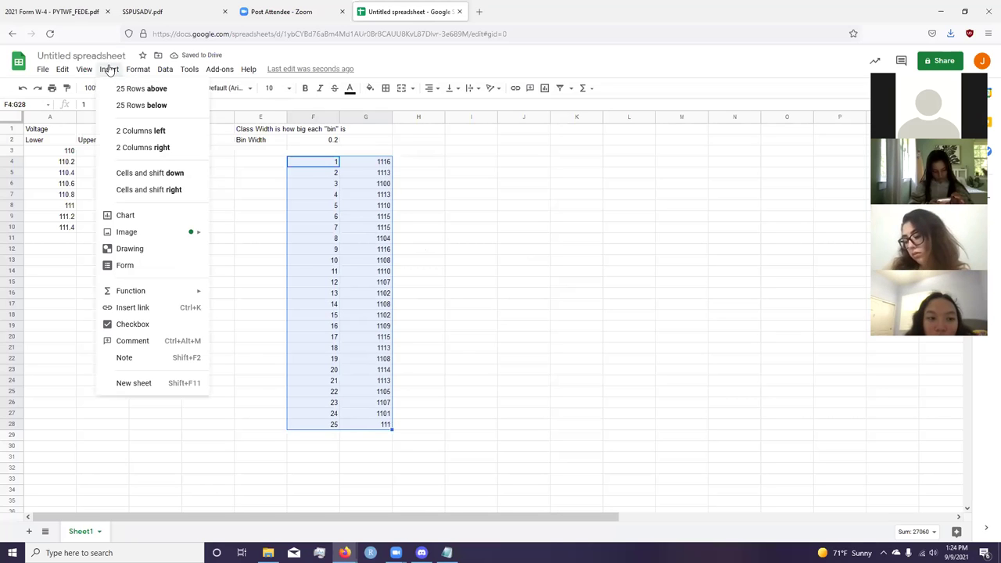
pyautogui.click(149, 214)
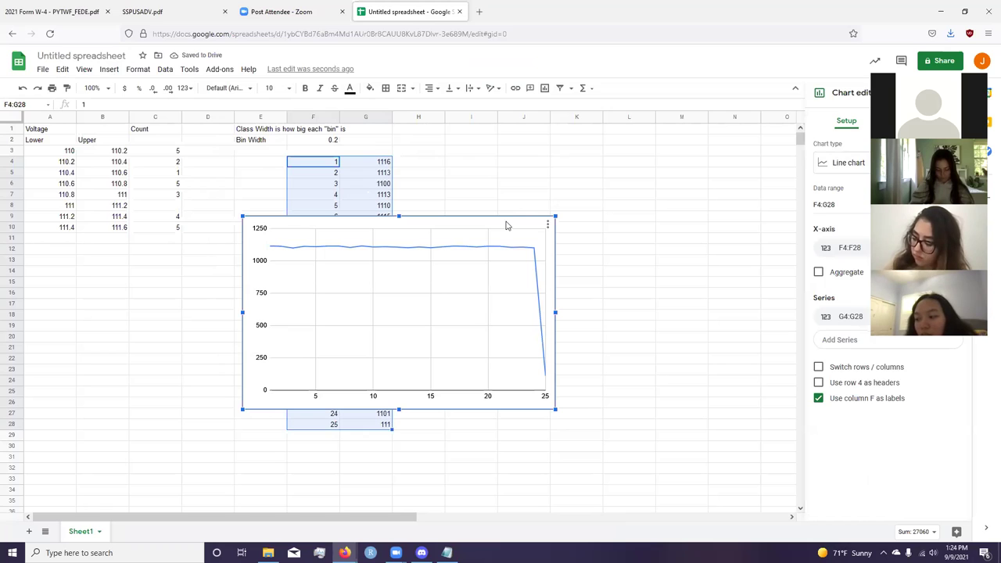
pyautogui.press('Delete')
# - Insert a chart based only on the sample values in G4:G28
pyautogui.click(386, 163)
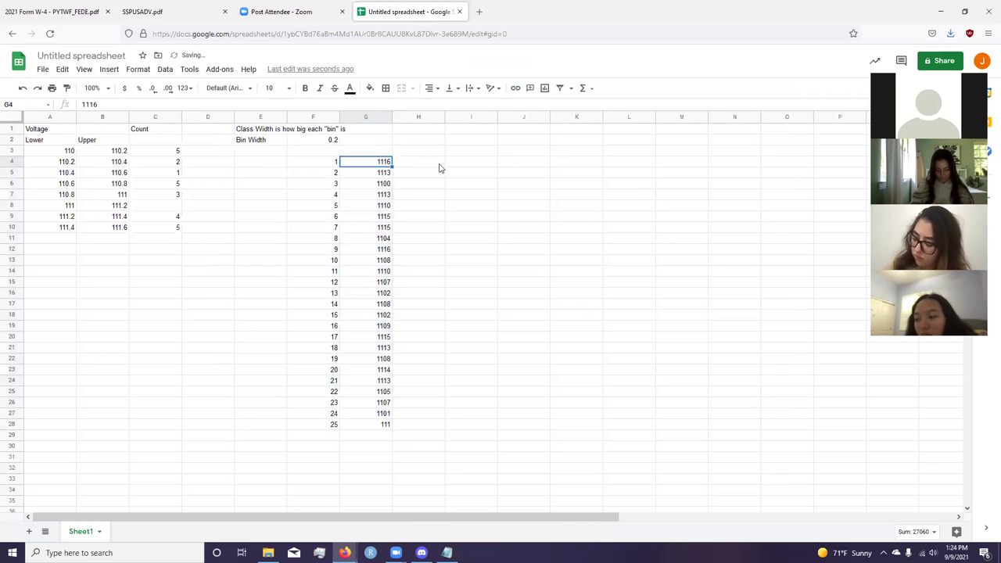
pyautogui.hotkey('ctrl', 'shift', 'Down')
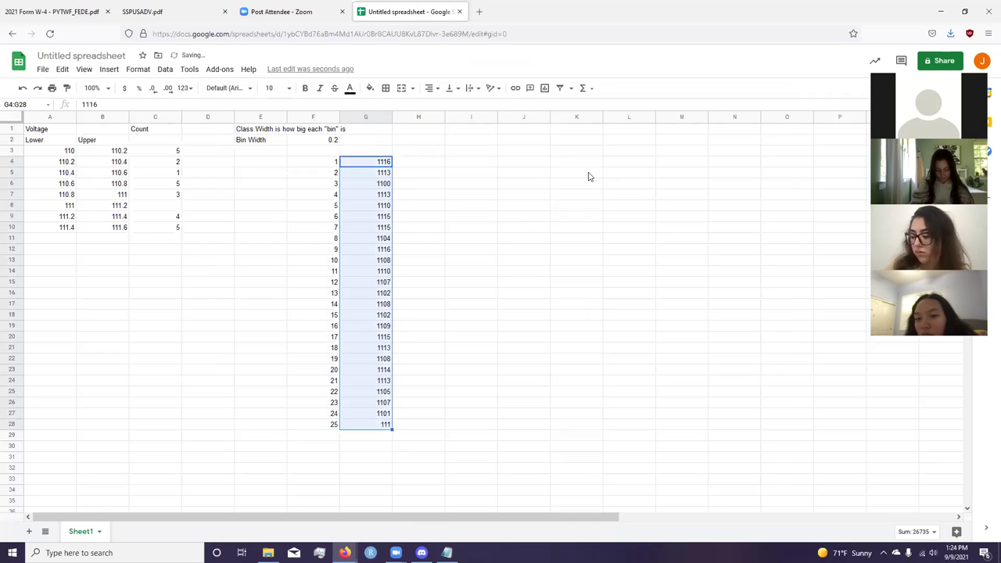
pyautogui.click(109, 69)
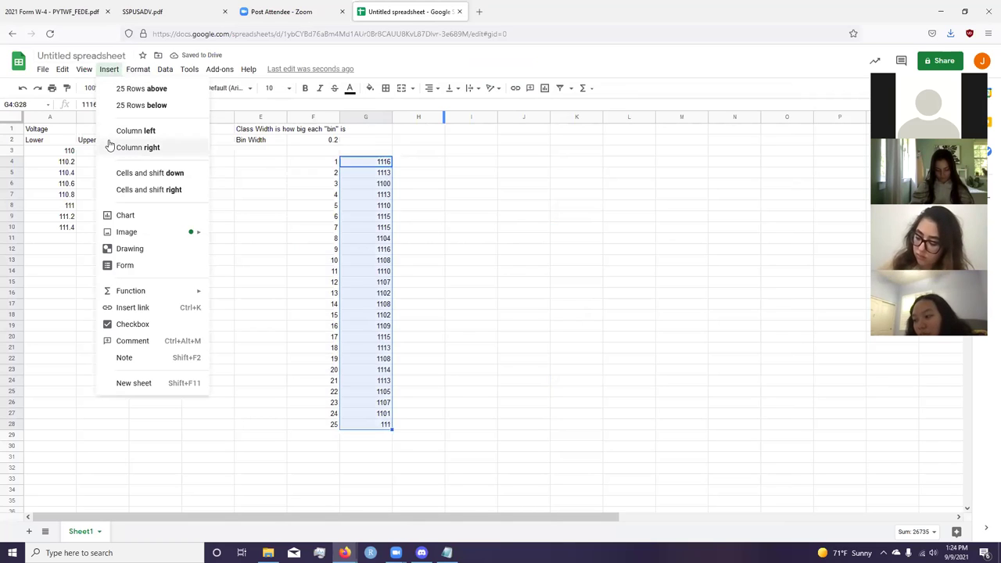
pyautogui.click(126, 216)
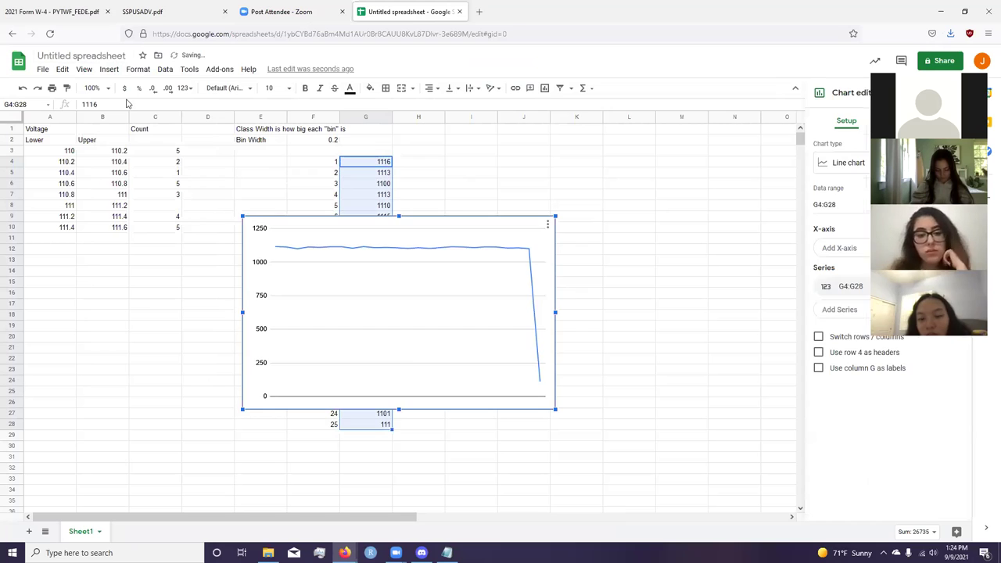
# - Change the chart type to Histogram chart and move the chart beside the sample values, starting at column H
pyautogui.click(898, 164)
pyautogui.scroll(-5, 878, 264)
pyautogui.scroll(-3, 899, 356)
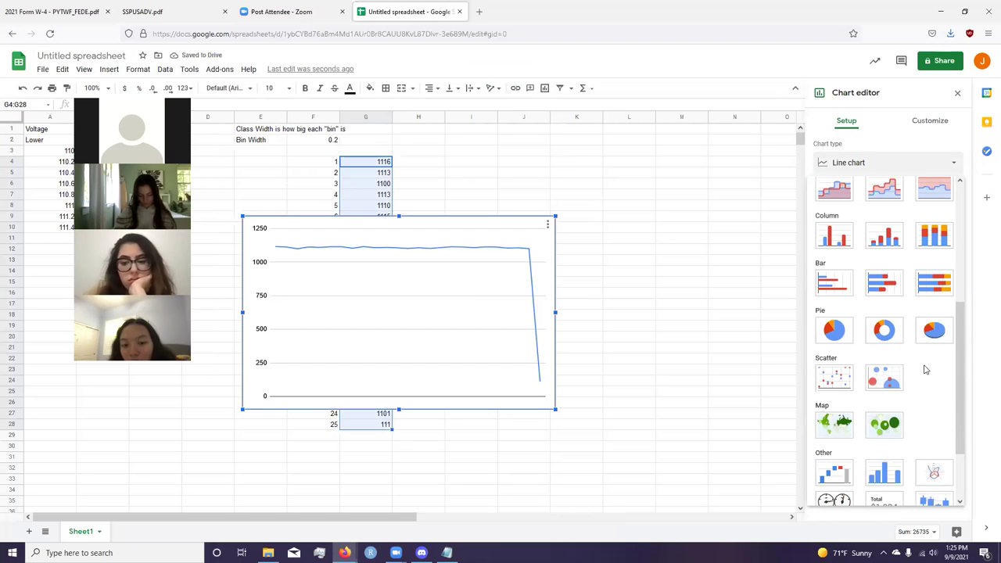
pyautogui.scroll(-2, 926, 344)
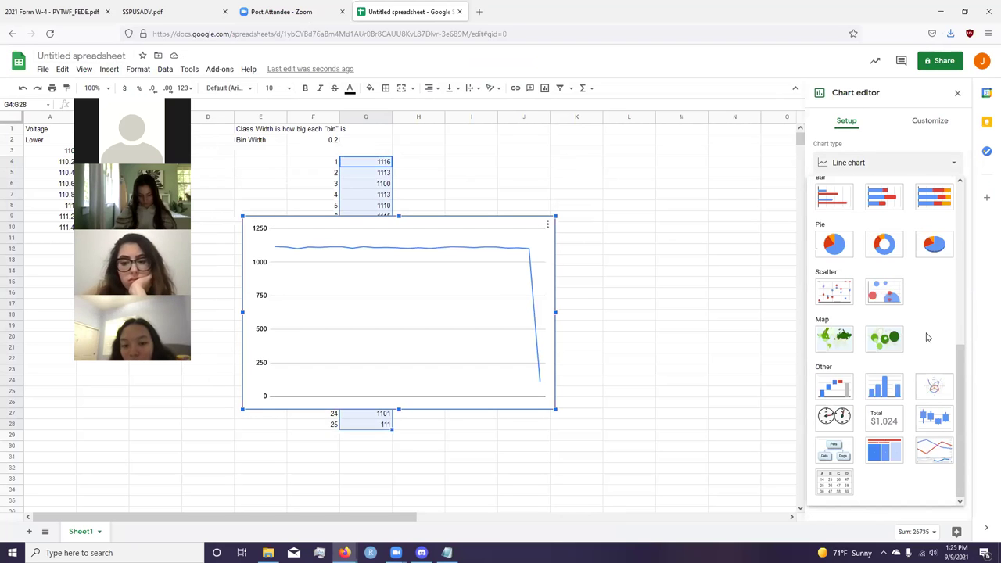
pyautogui.click(882, 389)
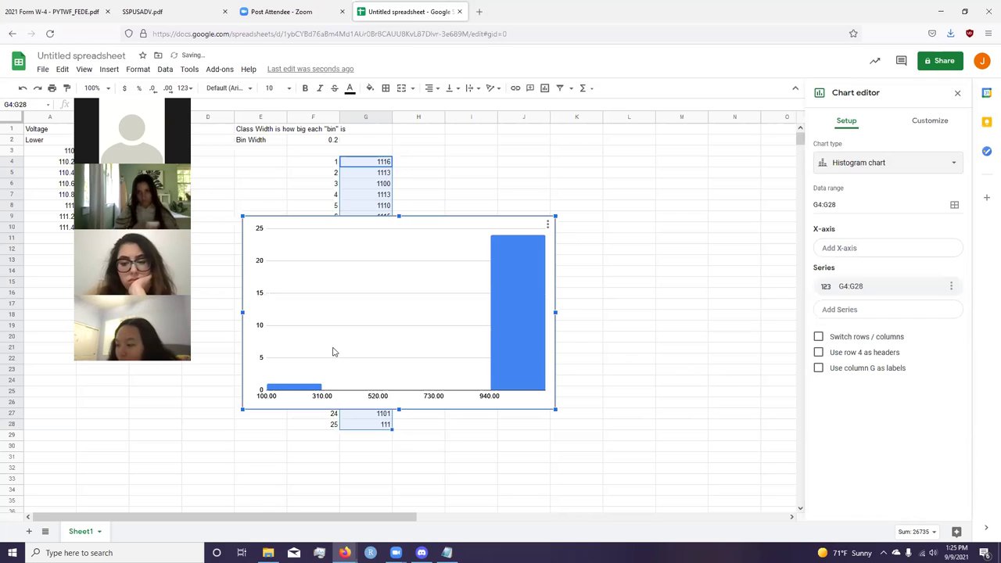
pyautogui.moveTo(442, 227); pyautogui.dragTo(620, 152)
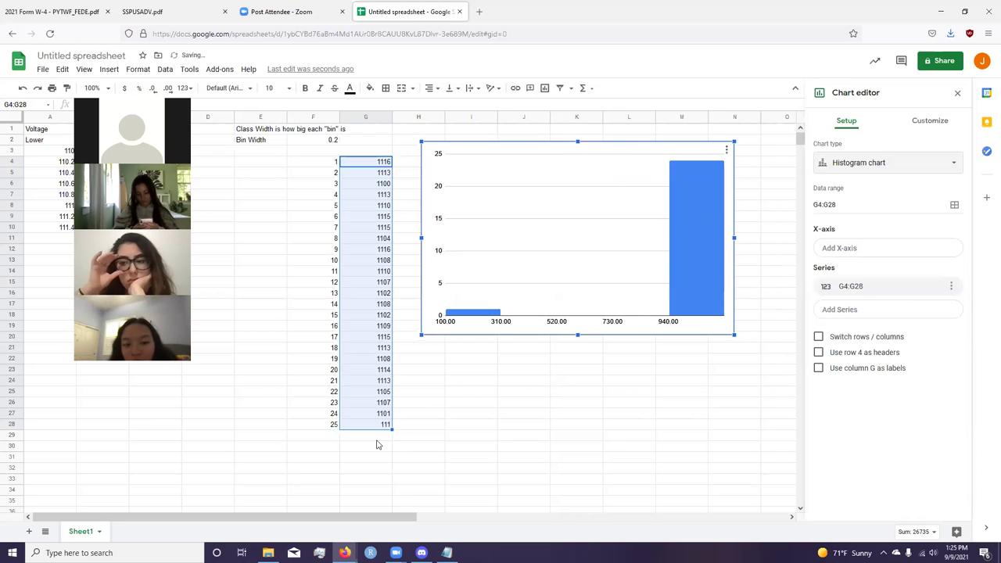
# - Correct the twenty-fifth sample value in G28 to 1110
pyautogui.click(378, 428)
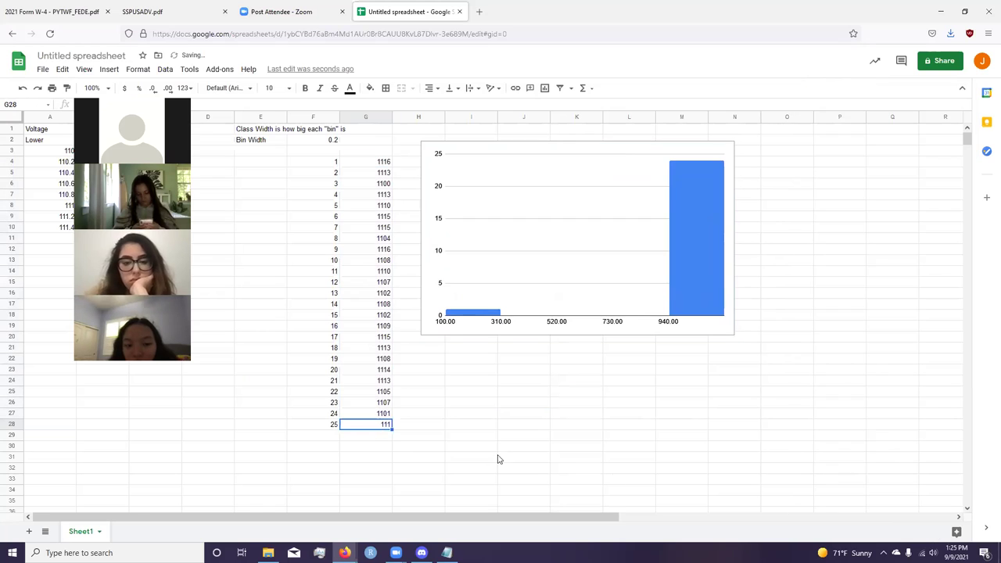
pyautogui.write('1110')
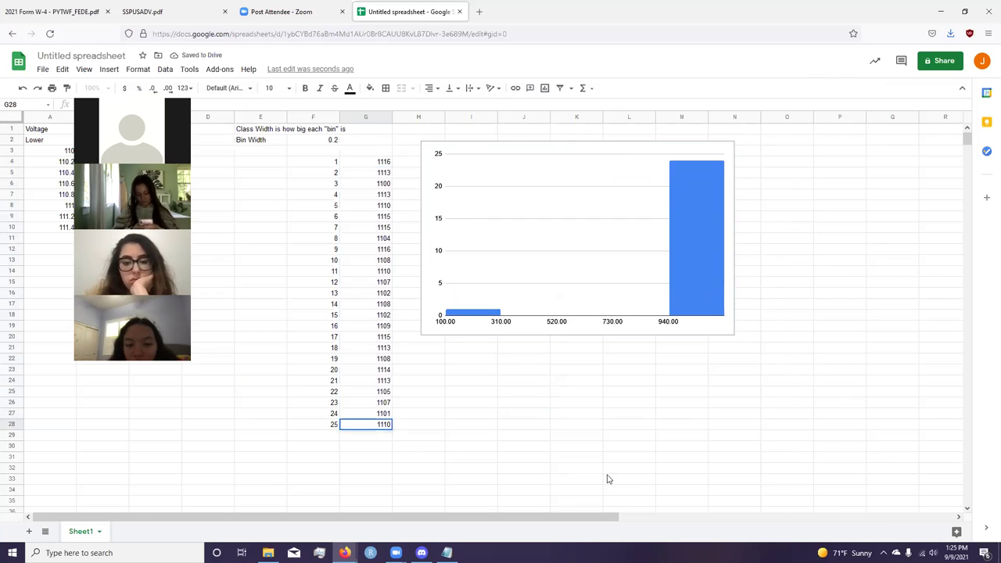
pyautogui.press('Return')
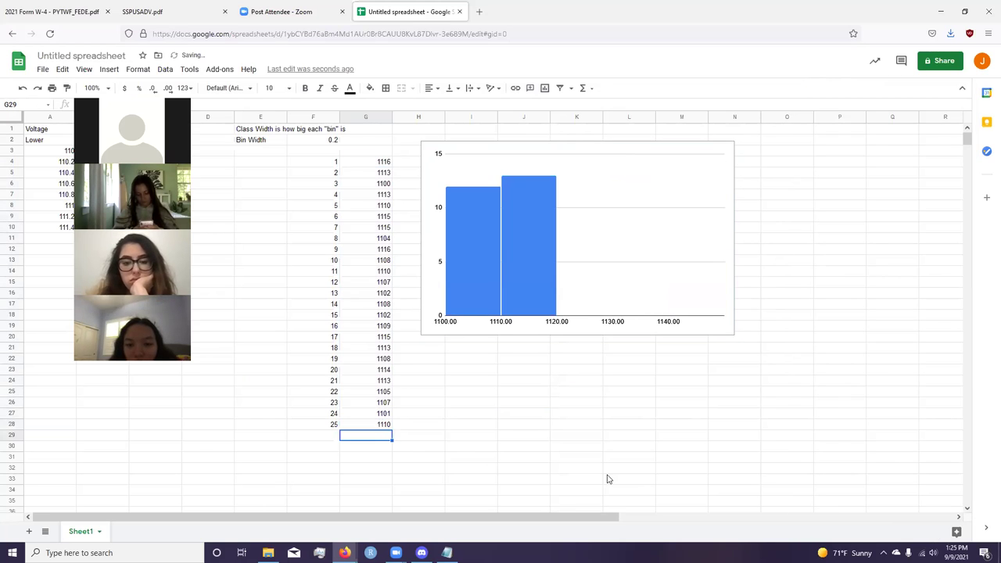
# - Open the chart's histogram settings and set the bucket size to 5
pyautogui.doubleClick(505, 323)
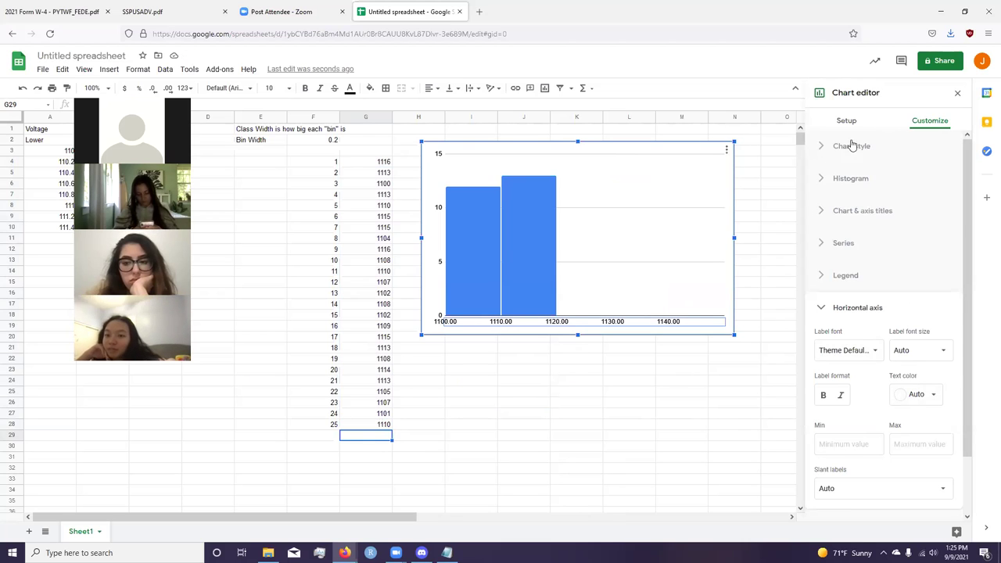
pyautogui.click(838, 180)
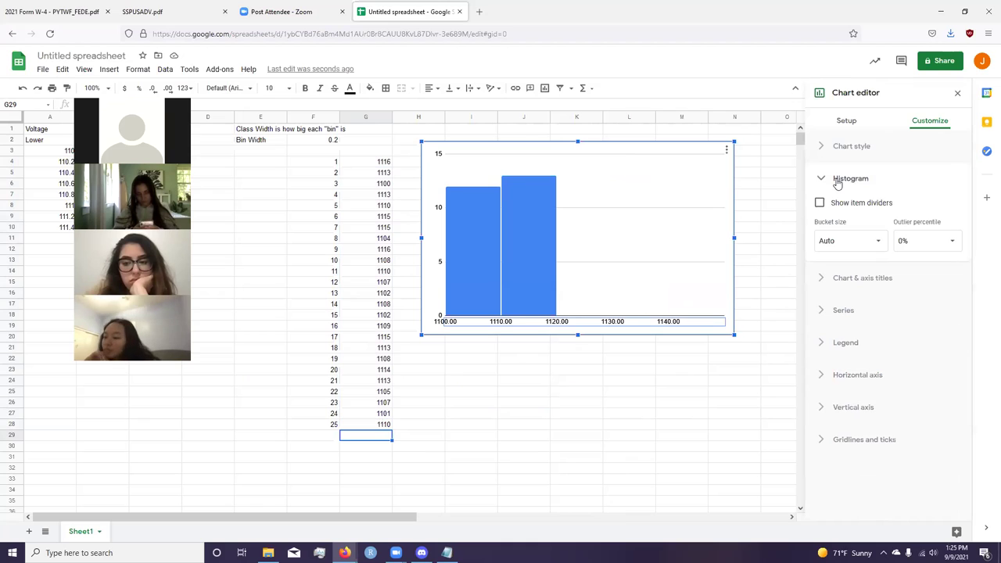
pyautogui.click(843, 245)
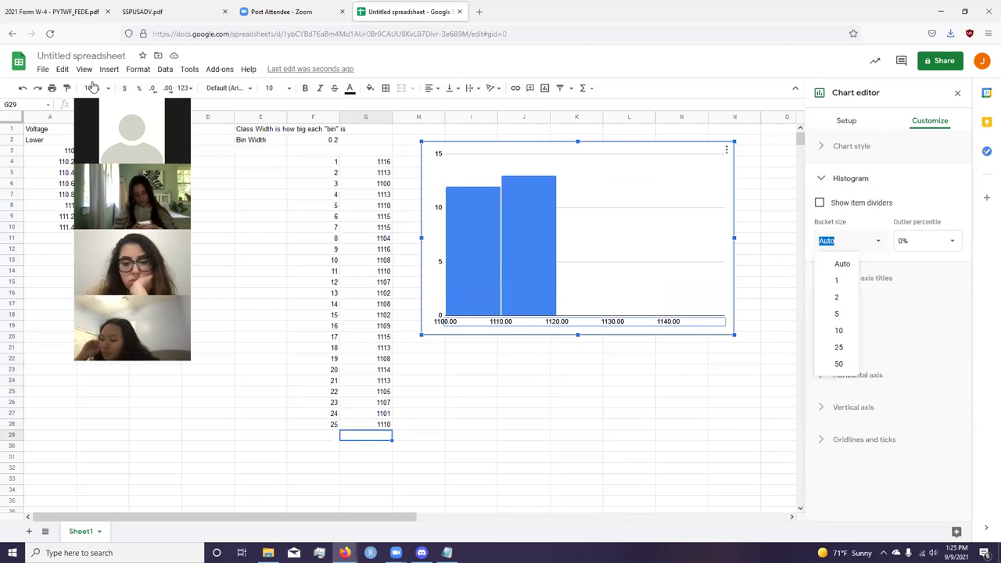
pyautogui.moveTo(92, 88); pyautogui.dragTo(354, 78)
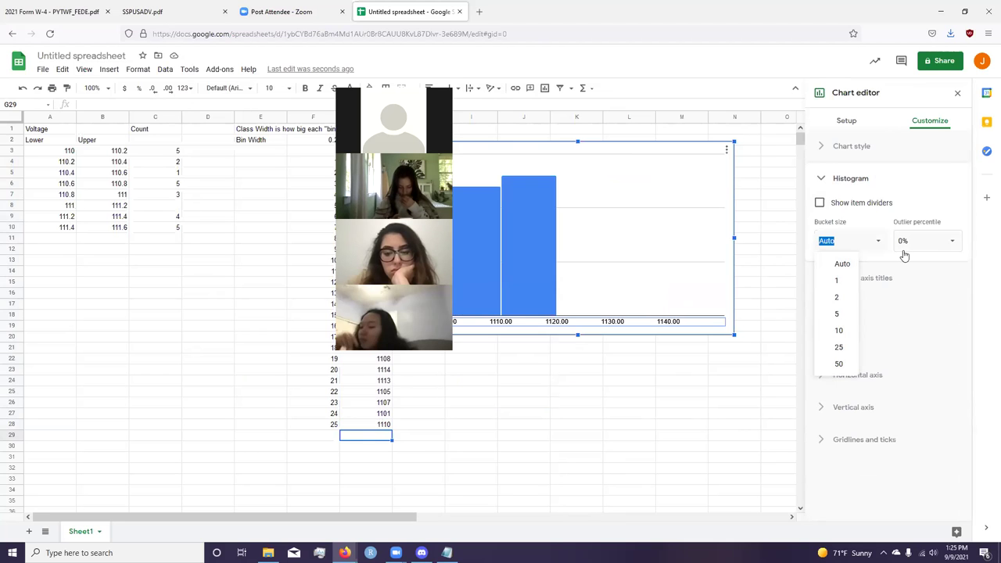
pyautogui.click(842, 313)
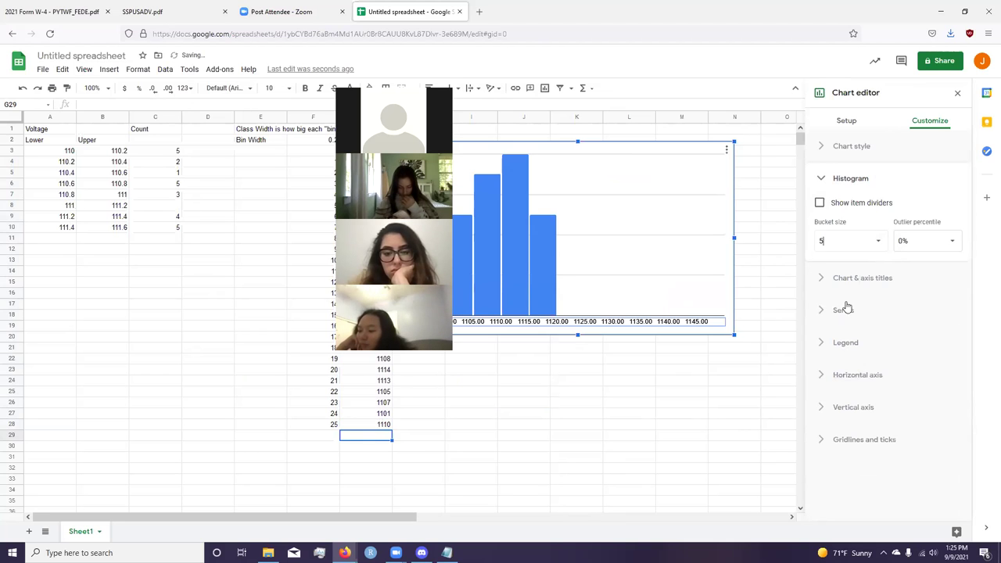
# - Try bucket sizes of 10 and 8 for the histogram
pyautogui.click(858, 240)
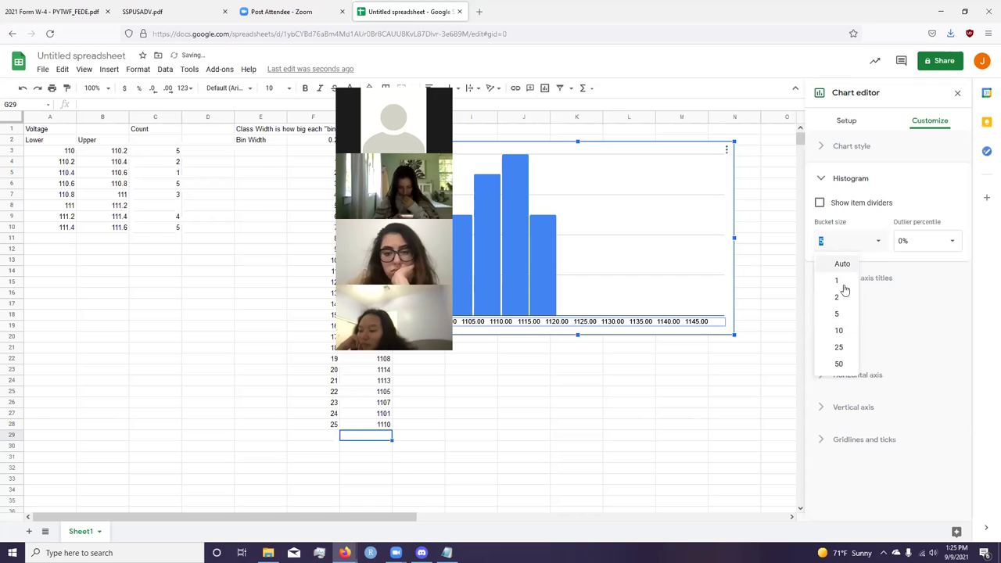
pyautogui.click(839, 332)
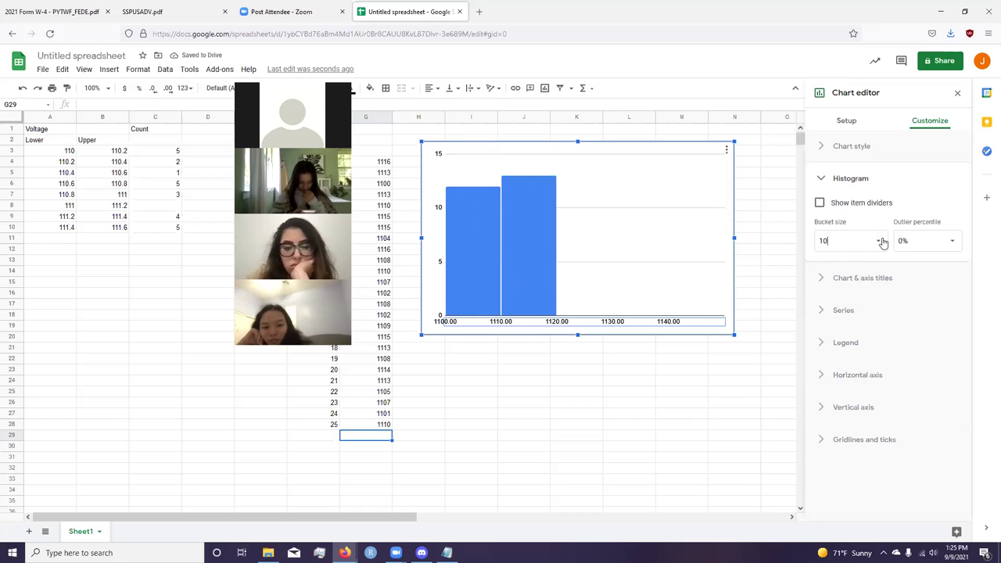
pyautogui.press('BackSpace')
pyautogui.press('BackSpace')
pyautogui.write('8')
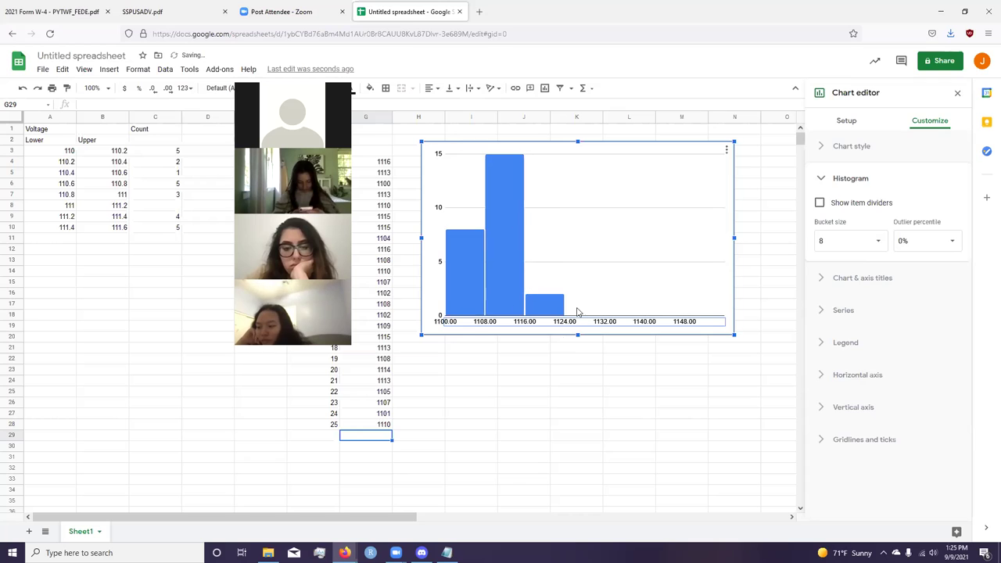
# - Set the histogram's bucket size to 0.2
pyautogui.click(878, 241)
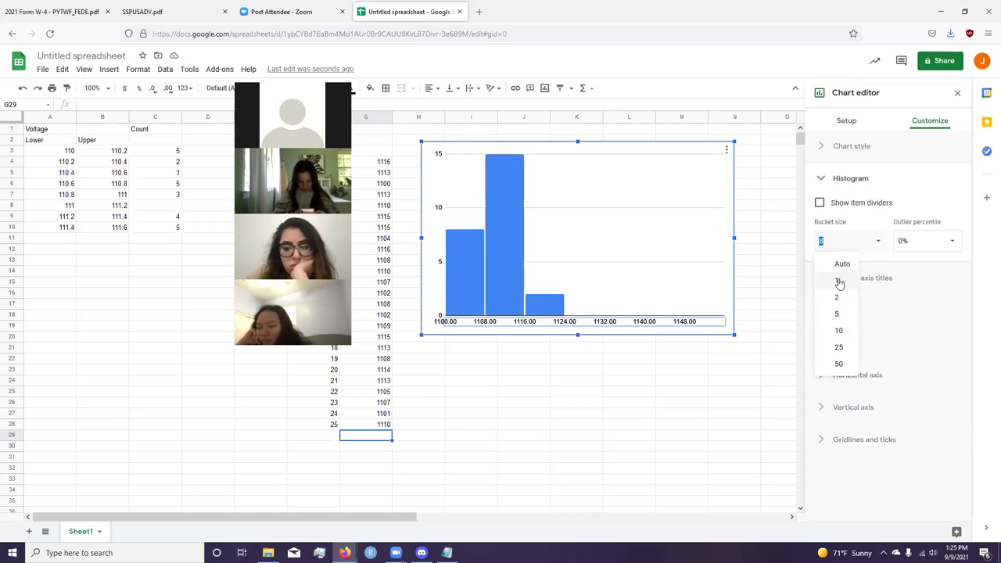
pyautogui.press('BackSpace')
pyautogui.write('0.2')
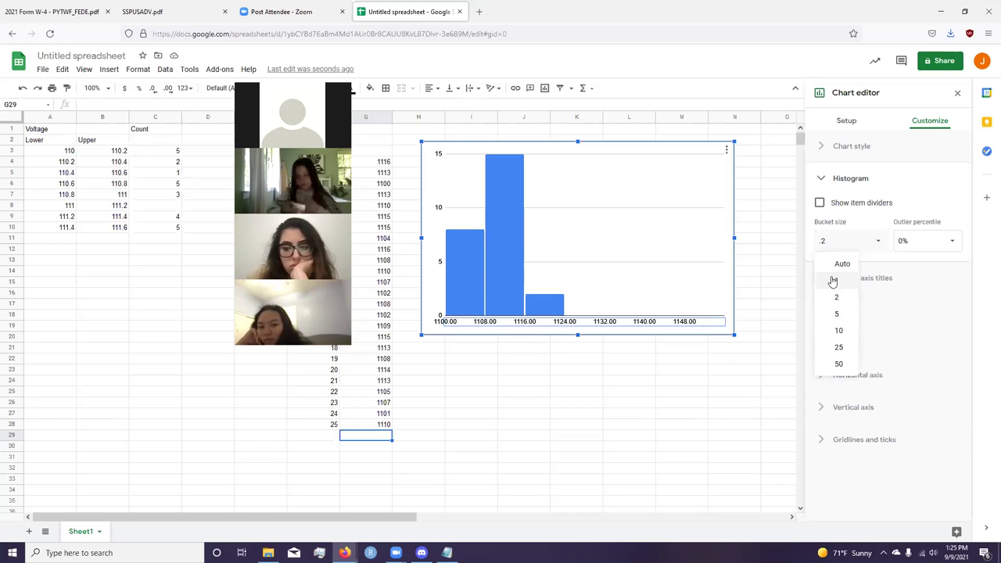
pyautogui.press('Return')
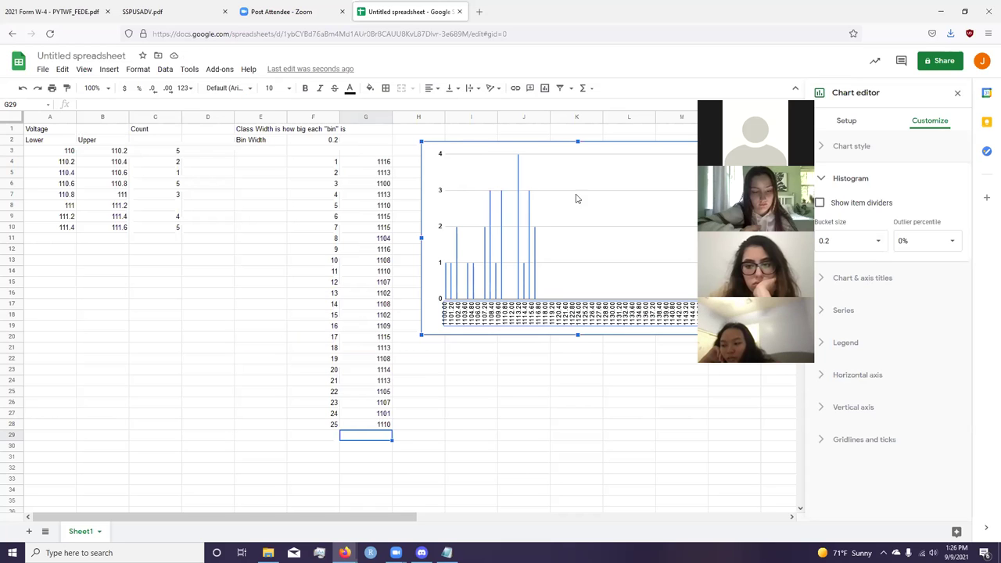
# - Select cell D3, annotate the histogram with a freehand curve over its bars, and sketch a bell-shaped curve below the chart
pyautogui.click(224, 153)
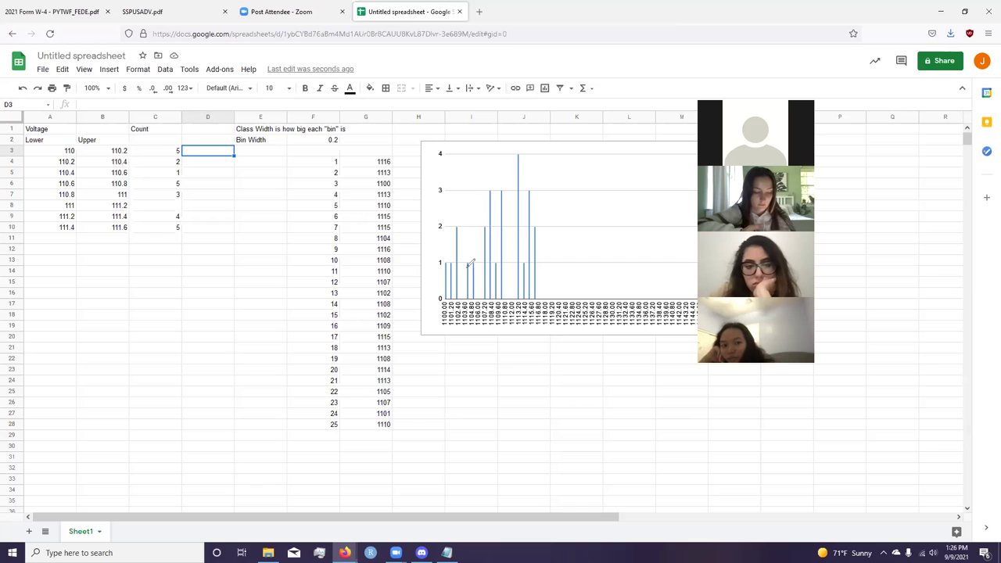
pyautogui.moveTo(441, 268)
pyautogui.mouseDown()
pyautogui.moveTo(446, 245)
pyautogui.moveTo(490, 238)
pyautogui.moveTo(512, 162)
pyautogui.moveTo(546, 176)
pyautogui.moveTo(551, 283)
pyautogui.moveTo(599, 301)
pyautogui.mouseUp()
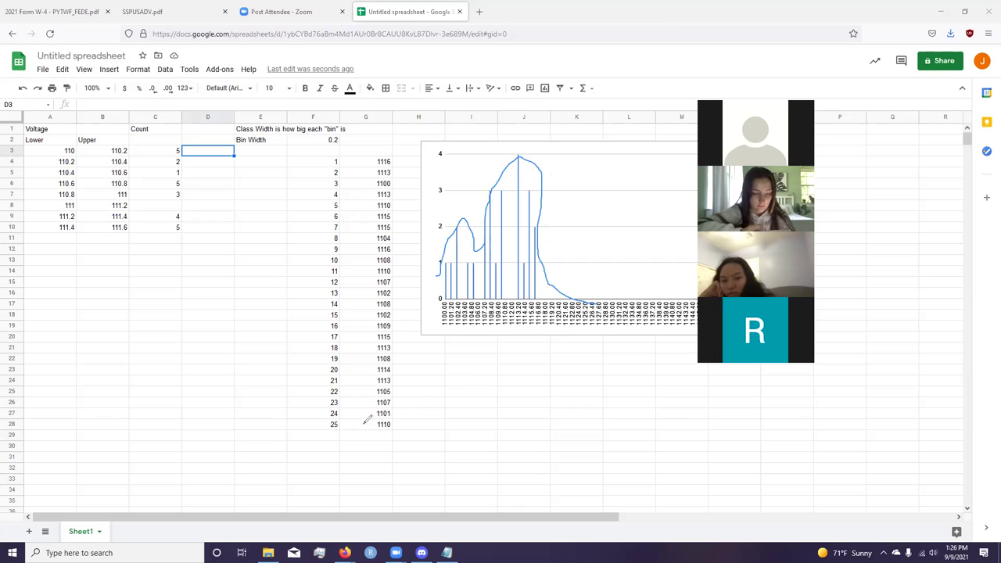
pyautogui.moveTo(395, 426)
pyautogui.mouseDown()
pyautogui.moveTo(409, 426)
pyautogui.moveTo(463, 360)
pyautogui.moveTo(544, 427)
pyautogui.mouseUp()
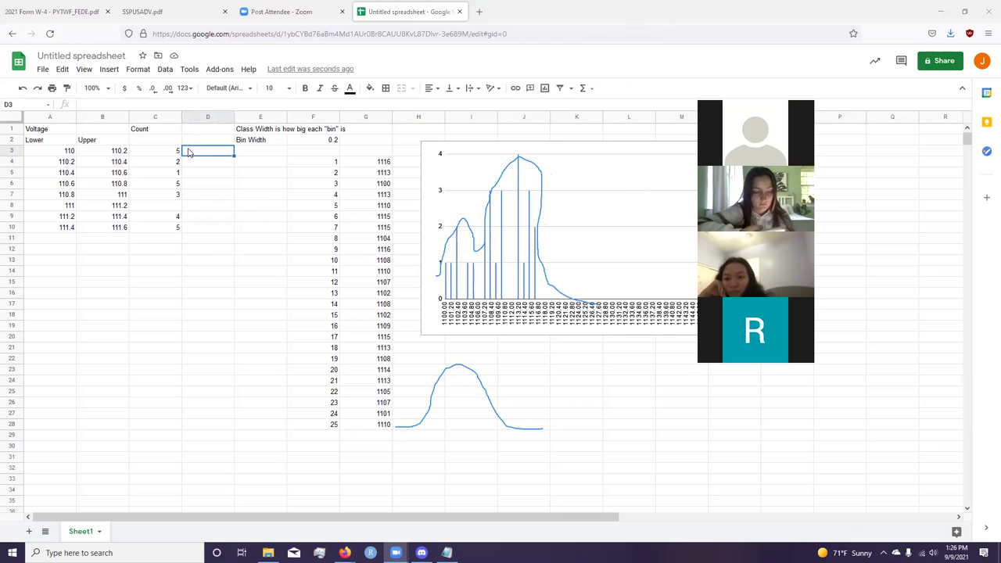
# - Put an x in D3 and move the sample numbers and values from F4:G28 to columns I and J, starting at row 4
pyautogui.write('x')
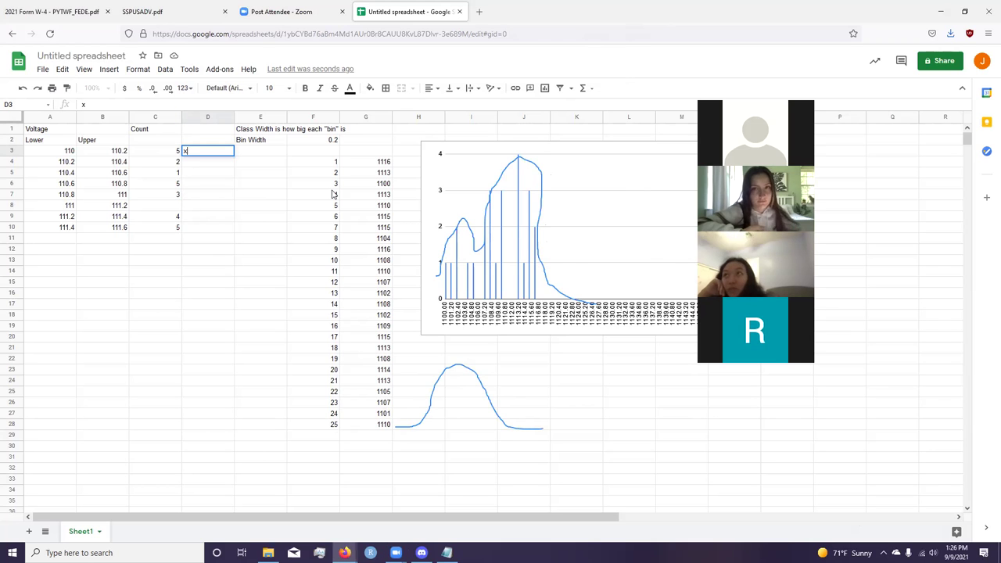
pyautogui.press('Right')
pyautogui.press('Right')
pyautogui.press('Right')
pyautogui.press('Down')
pyautogui.press('Left')
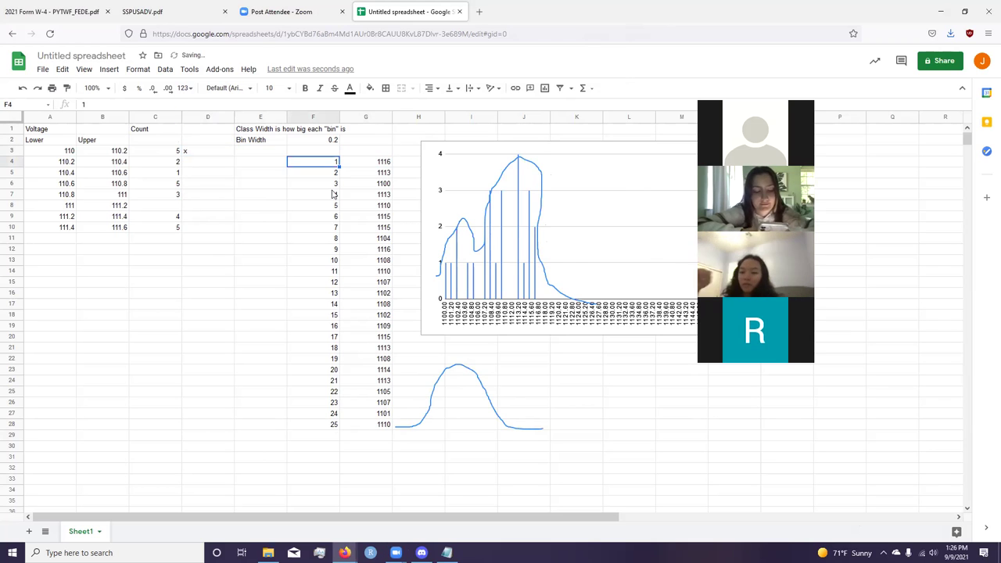
pyautogui.hotkey('ctrl', 'shift', 'Down')
pyautogui.hotkey('shift', 'Right')
pyautogui.hotkey('ctrl', 'c')
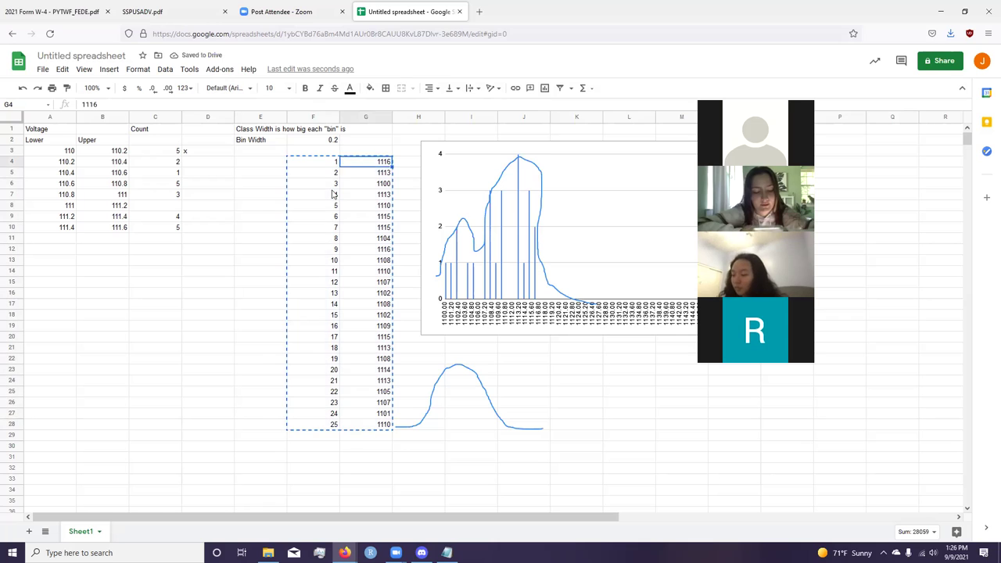
pyautogui.press('Right')
pyautogui.press('Right')
pyautogui.press('Right')
pyautogui.hotkey('ctrl', 'v')
# - Complete the tally for the 110–110.2 class with an x in each of cells E3 to H3
pyautogui.press('Left')
pyautogui.press('Left')
pyautogui.press('Left')
pyautogui.press('Left')
pyautogui.press('Up')
pyautogui.write('x')
pyautogui.press('Tab')
pyautogui.write('x')
pyautogui.press('Tab')
pyautogui.write('x')
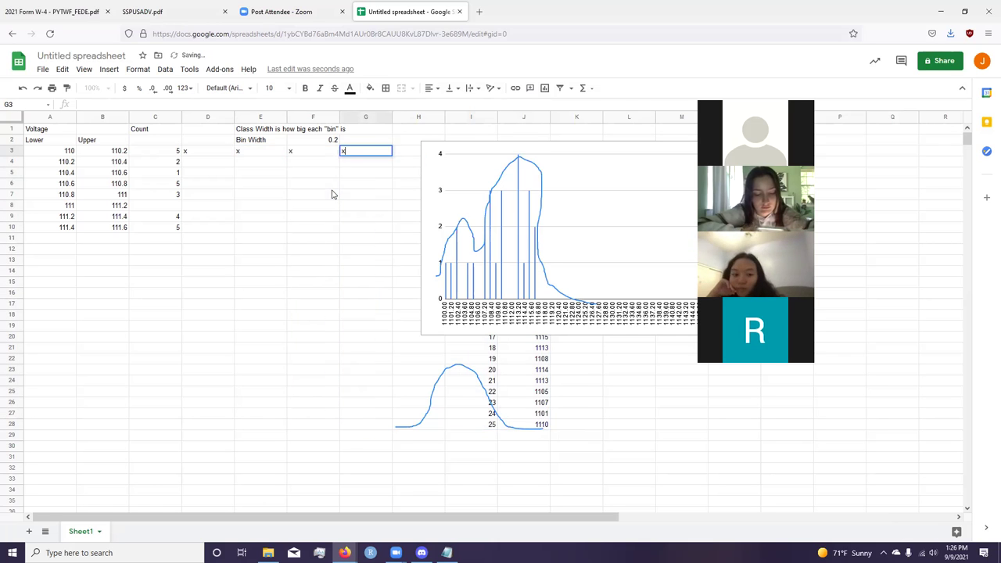
pyautogui.press('Tab')
pyautogui.write('x')
# - Tally the next two classes with x marks in D4 and E4 and one in D5
pyautogui.press('Return')
pyautogui.write('x')
pyautogui.press('Left')
pyautogui.write('x')
pyautogui.press('Return')
pyautogui.write('x')
# - Tally the 110.6–110.8 class with an x in each of cells D6 to H6
pyautogui.press('Return')
pyautogui.write('x')
pyautogui.press('Tab')
pyautogui.write('x')
pyautogui.press('Tab')
pyautogui.write('x')
pyautogui.press('Tab')
pyautogui.write('x')
pyautogui.press('Tab')
pyautogui.write('x')
# - Tally the 110.8–111 class with an x in each of cells D7 to F7
pyautogui.press('Return')
pyautogui.press('Left')
pyautogui.press('Left')
pyautogui.press('Left')
pyautogui.write('x')
pyautogui.press('Tab')
pyautogui.write('x')
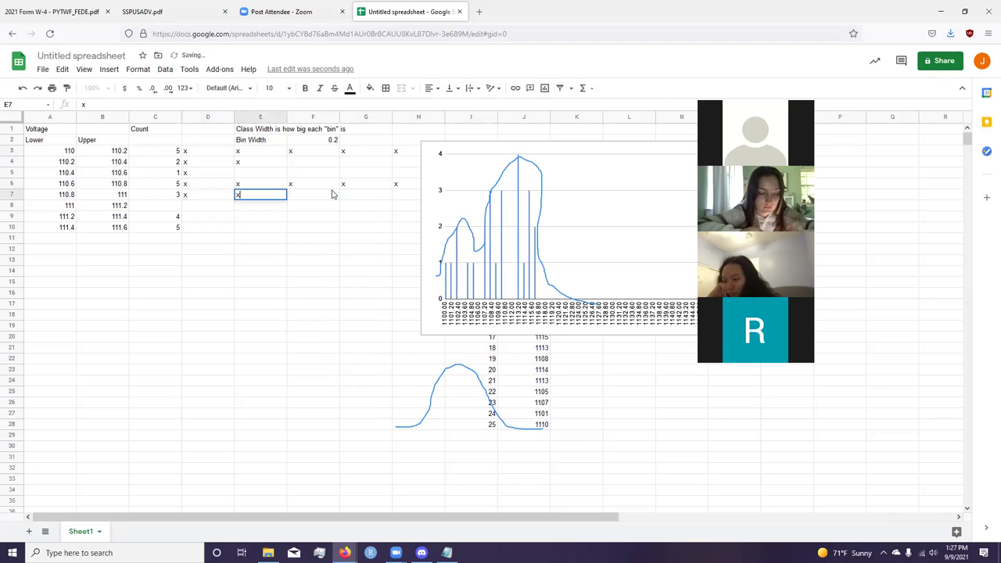
pyautogui.press('Tab')
pyautogui.write('x')
# - Leave row 8 empty and tally the 111.2–111.4 class with an x in each of cells D9 to G9
pyautogui.press('Down')
pyautogui.press('Down')
pyautogui.press('Left')
pyautogui.press('Left')
pyautogui.write('x')
pyautogui.press('Tab')
pyautogui.write('x')
pyautogui.press('Tab')
pyautogui.write('x')
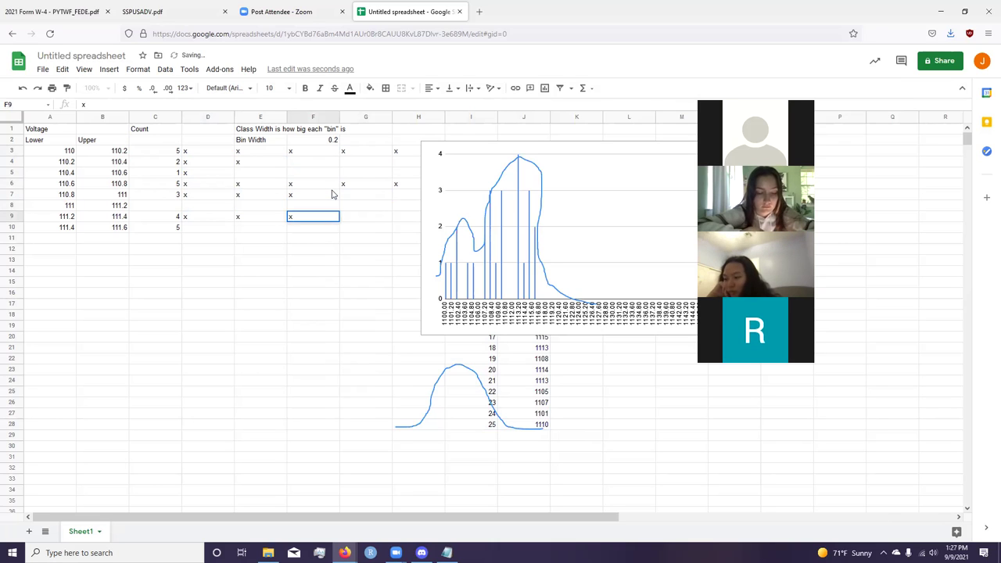
pyautogui.press('Tab')
pyautogui.write('x')
# - Tally the 111.4–111.6 class with an x in each of cells D10 to H10
pyautogui.press('Down')
pyautogui.press('Right')
pyautogui.write('x')
pyautogui.press('Left')
pyautogui.write('x')
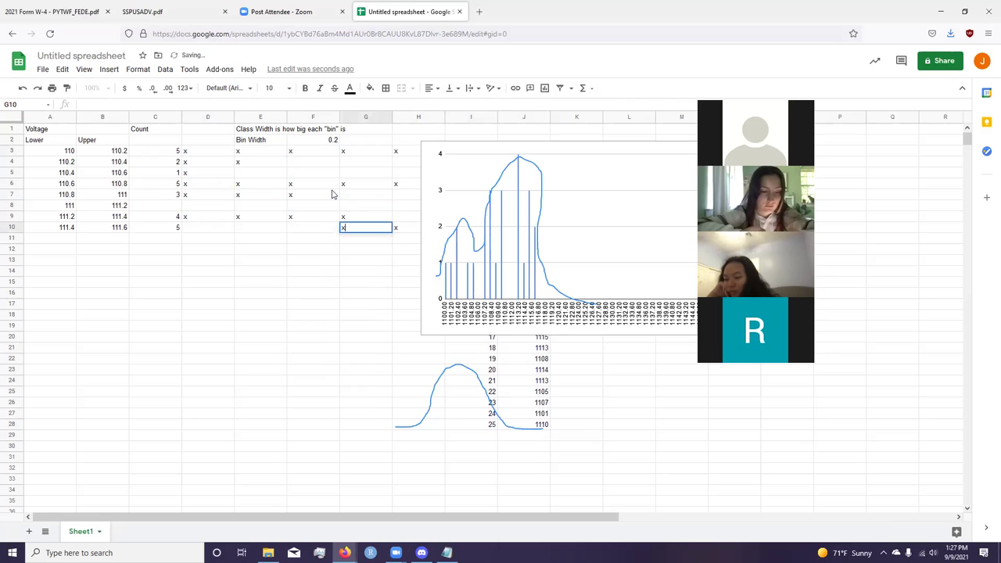
pyautogui.press('Left')
pyautogui.write('x')
pyautogui.press('Left')
pyautogui.write('x')
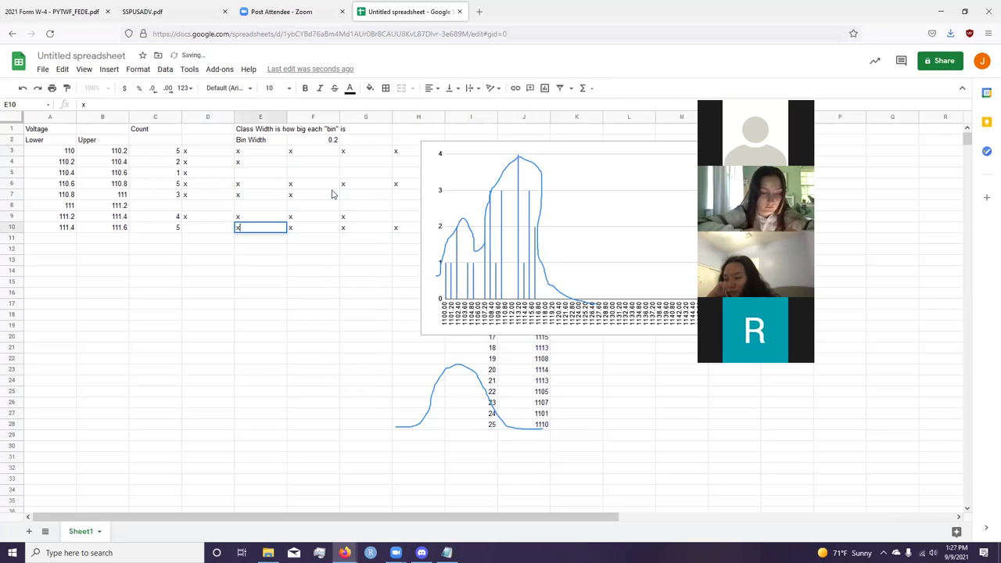
pyautogui.press('Left')
pyautogui.write('x')
pyautogui.press('Left')
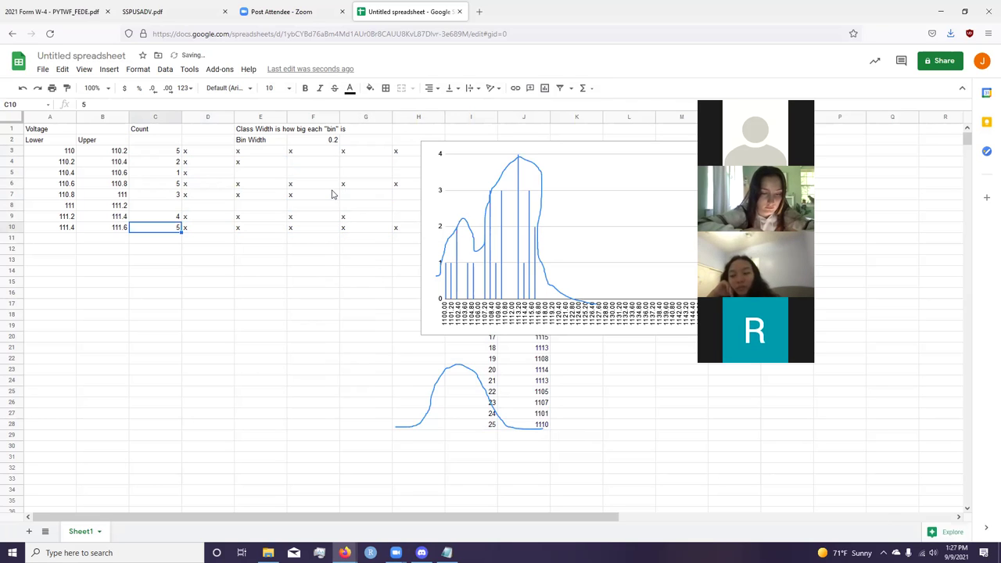
# - Reposition the histogram chart beside the tally marks, just clear of the x entries in column H
pyautogui.click(643, 155)
pyautogui.press('Right')
pyautogui.press('Right')
pyautogui.press('Right')
pyautogui.press('Right')
pyautogui.press('Right')
pyautogui.press('Right')
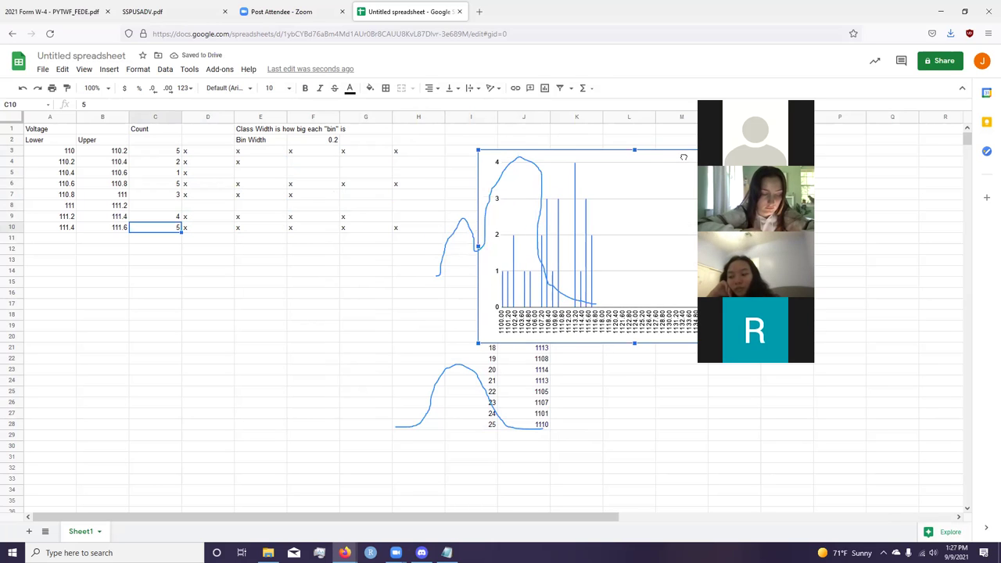
pyautogui.press('Down')
pyautogui.press('Down')
pyautogui.press('Down')
pyautogui.hotkey('ctrl', 'z')
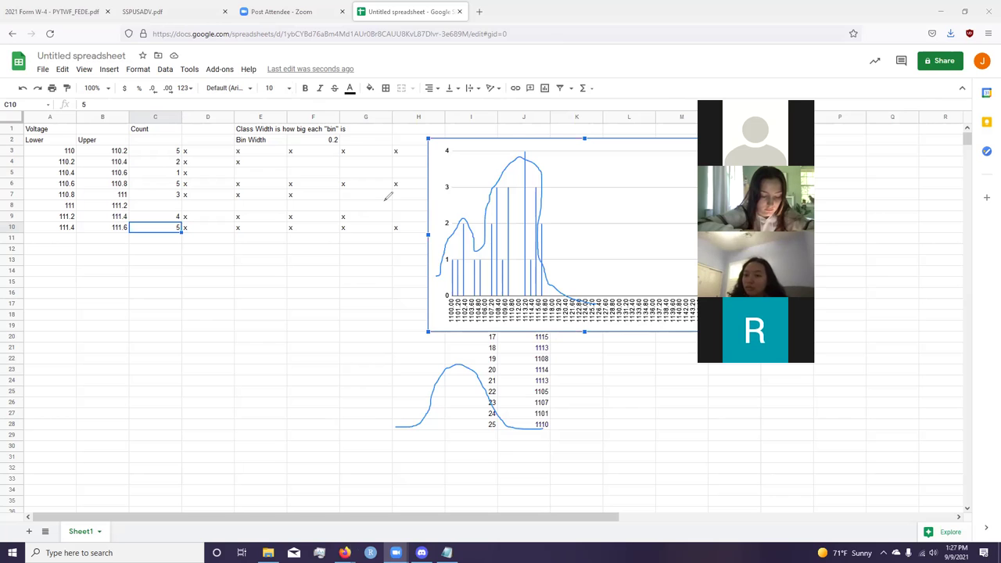
# - Look at the list of numbers in Notepad and return to the spreadsheet
pyautogui.hotkey('alt', 'Tab')
pyautogui.hotkey('alt', 'Tab')
pyautogui.hotkey('alt', 'Tab')
pyautogui.hotkey('alt', 'Tab')
pyautogui.hotkey('alt', 'Tab')
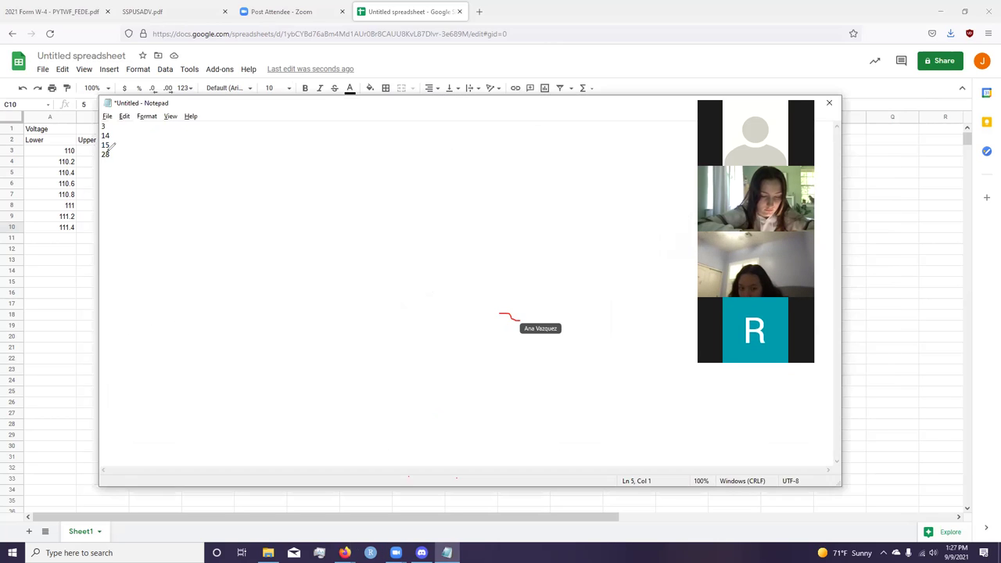
pyautogui.hotkey('alt', 'Tab')
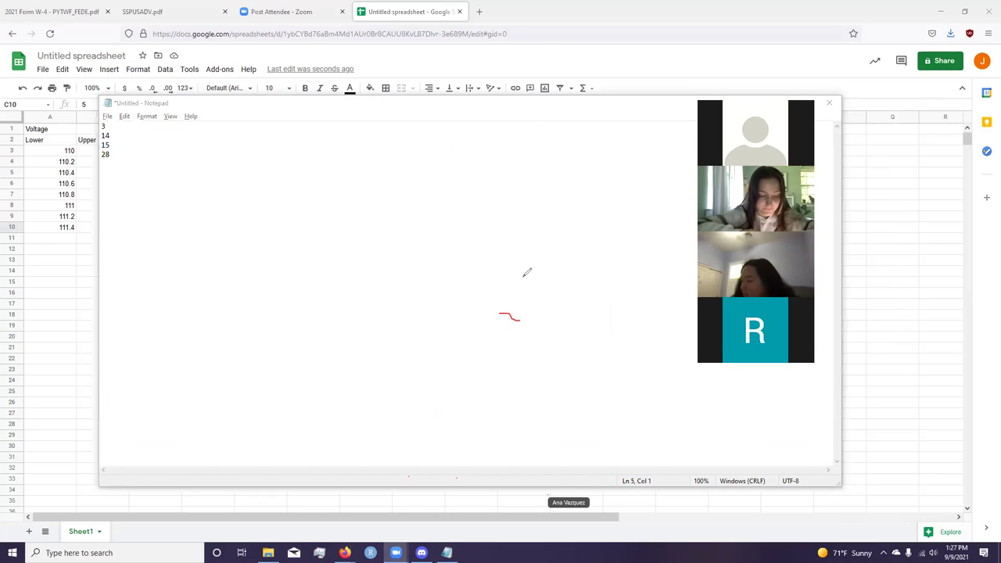
pyautogui.hotkey('alt', 'Tab')
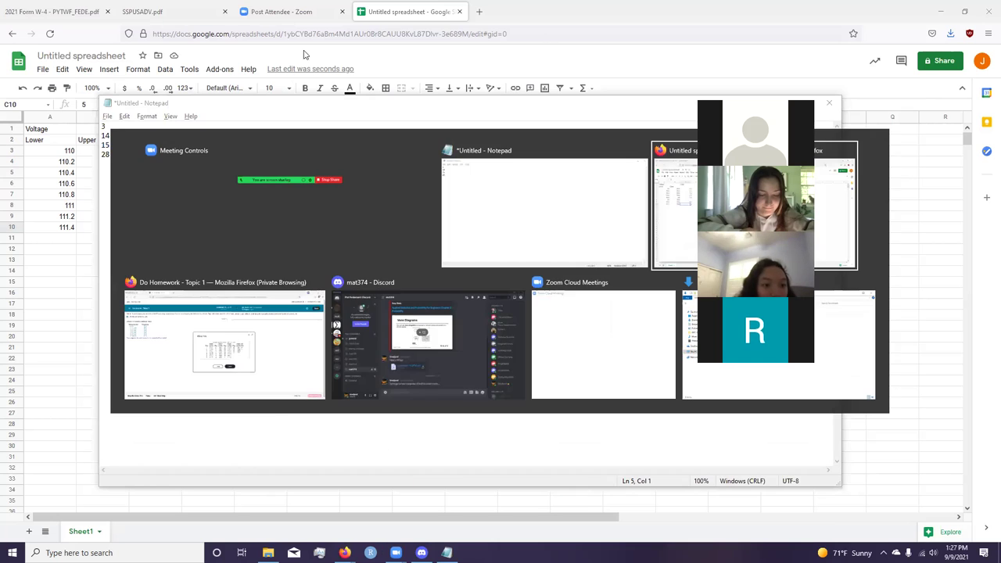
pyautogui.hotkey('alt', 'Tab')
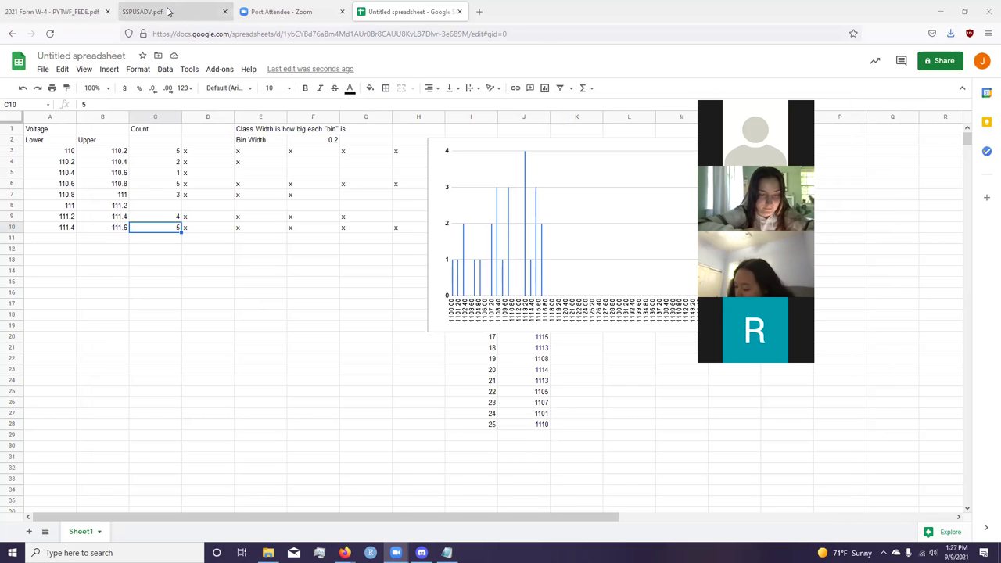
# - Switch to the Topic 1 homework in the other Firefox window, advance to Question 15 and open its frequency distributions
pyautogui.hotkey('alt', 'Tab')
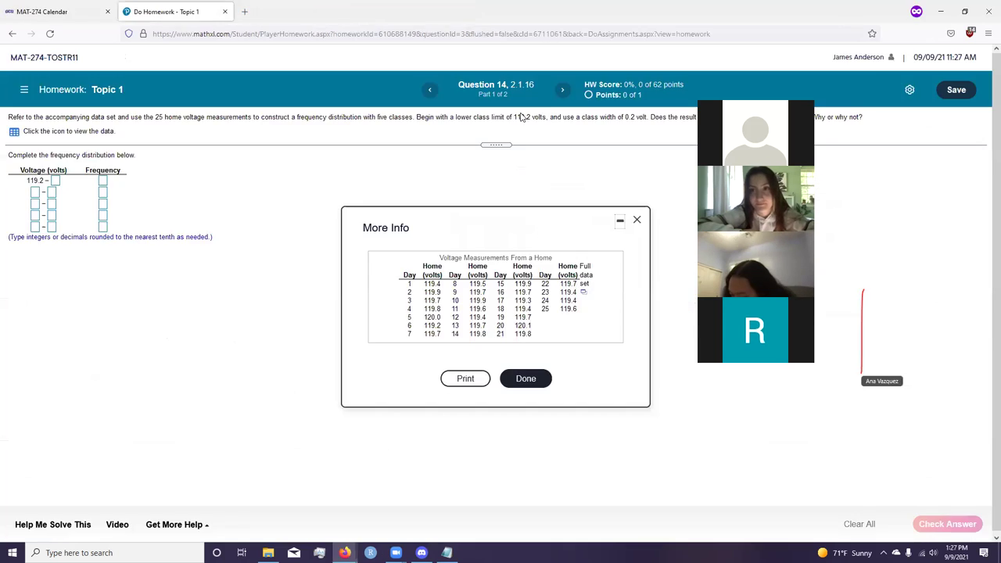
pyautogui.click(564, 91)
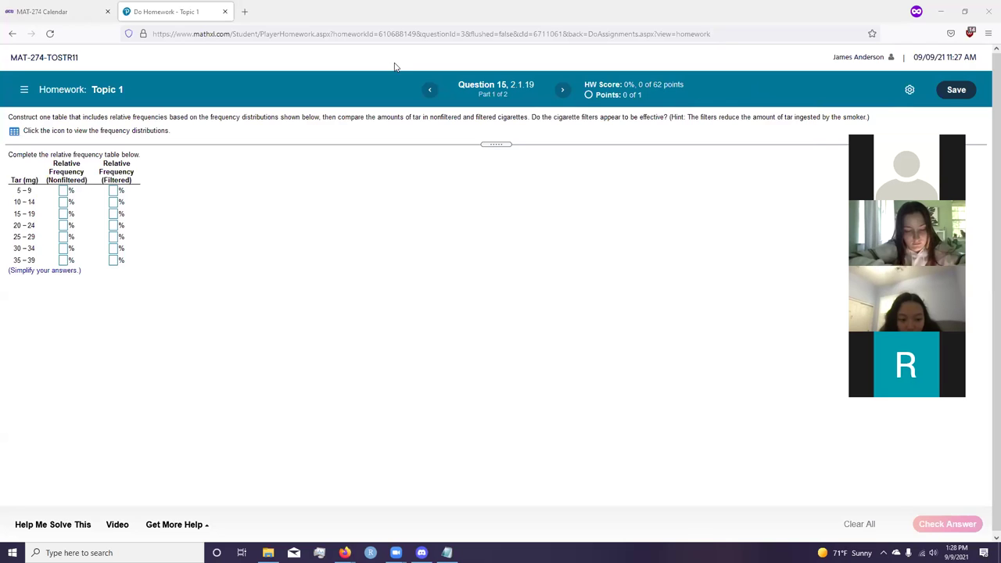
pyautogui.click(14, 130)
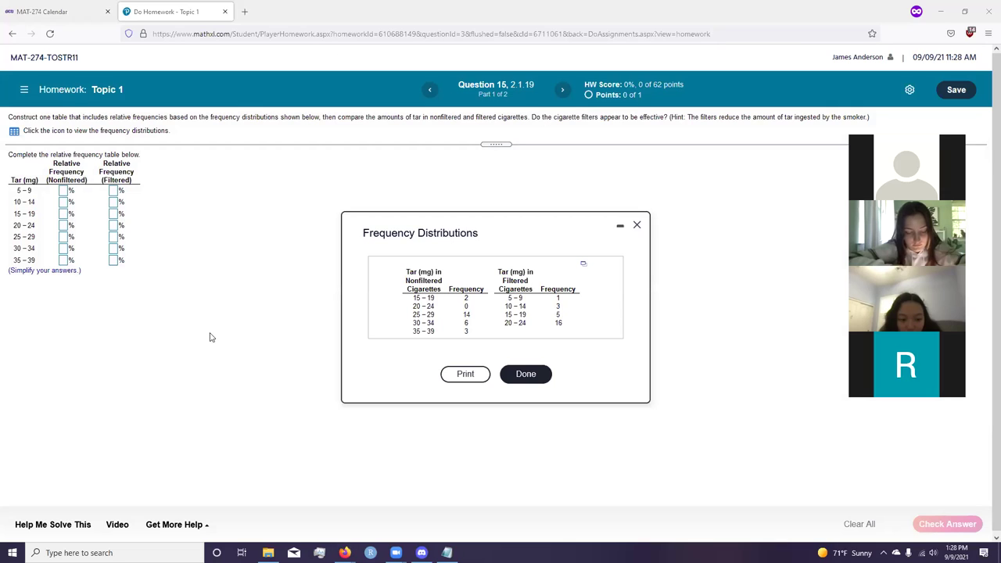
# - Switch back to the spreadsheet and rename Sheet1 as "simple distribution"
pyautogui.hotkey('alt', 'Tab')
pyautogui.hotkey('alt', 'Tab')
pyautogui.hotkey('alt', 'Tab')
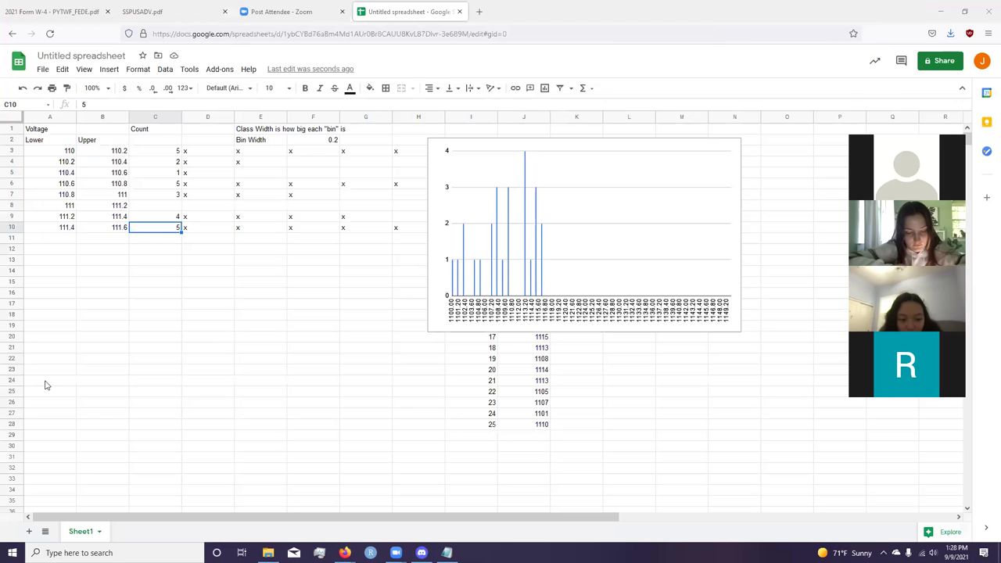
pyautogui.rightClick(78, 538)
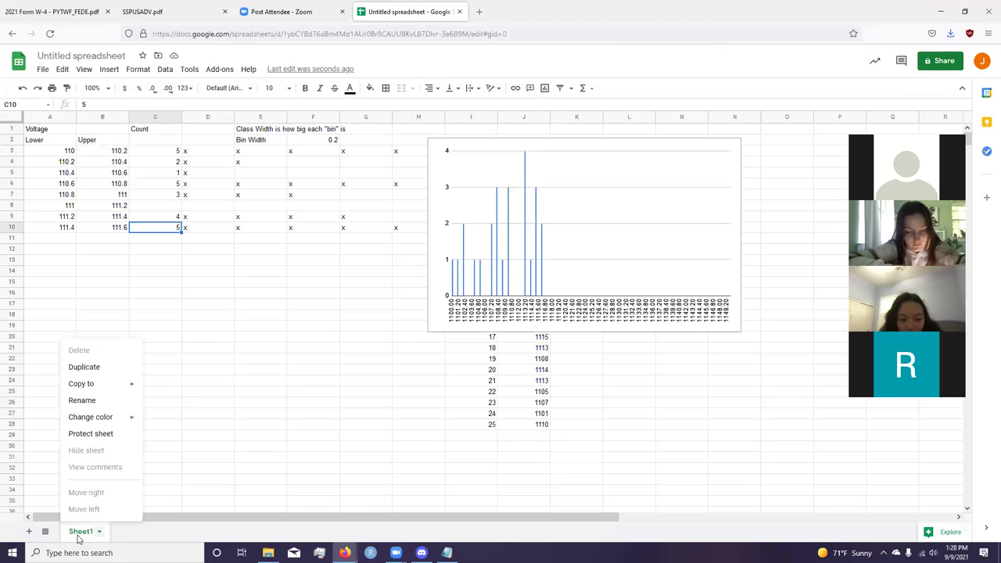
pyautogui.click(100, 404)
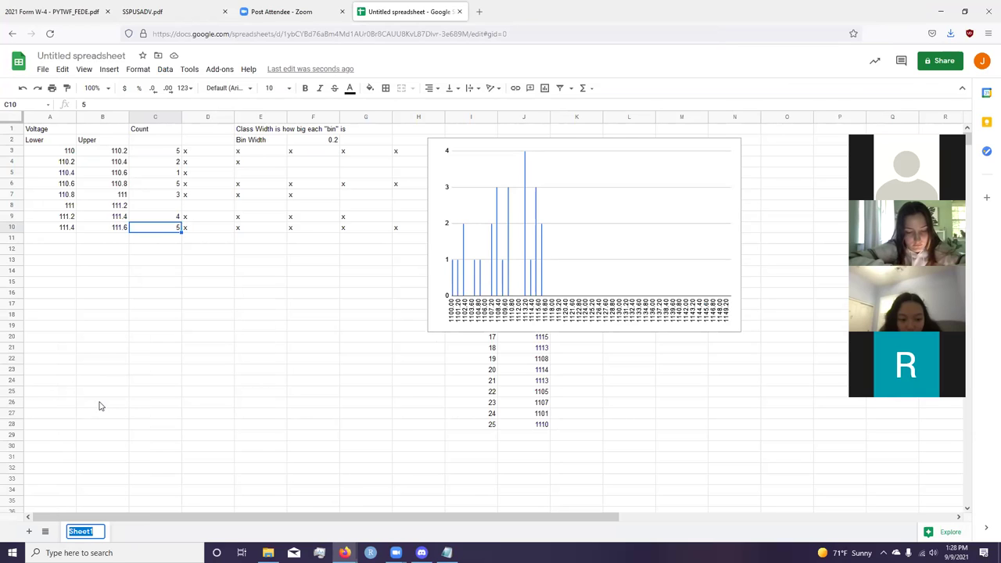
pyautogui.write('hi')
pyautogui.press('BackSpace')
pyautogui.write('simple dis')
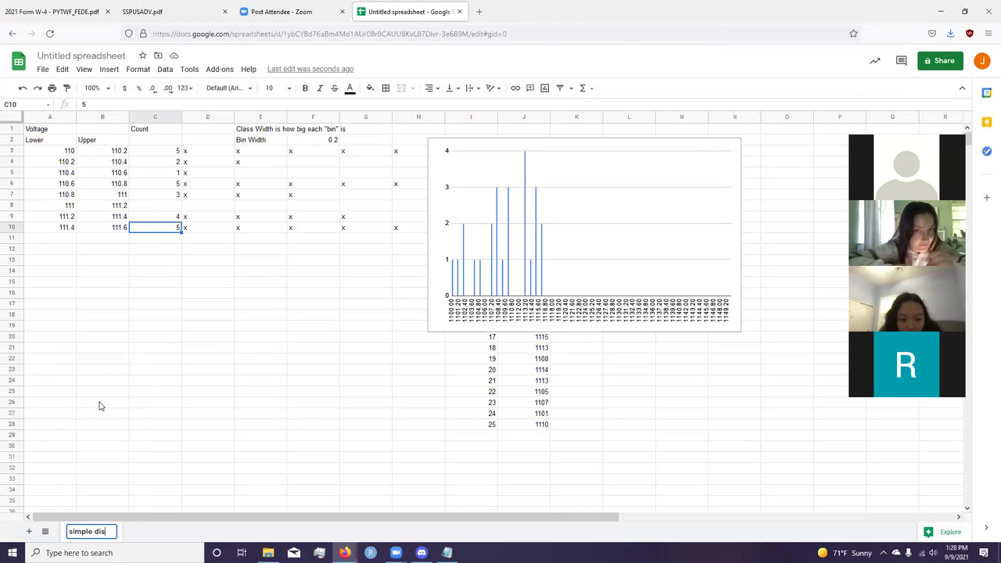
pyautogui.write('tribution')
pyautogui.press('Return')
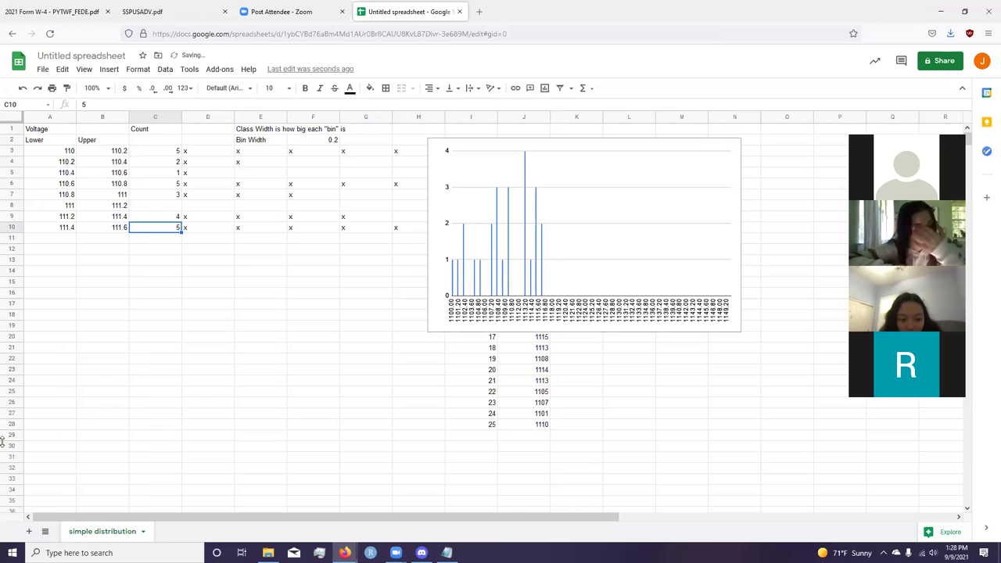
# - Add a new sheet and name it "Two Distributions"
pyautogui.click(29, 530)
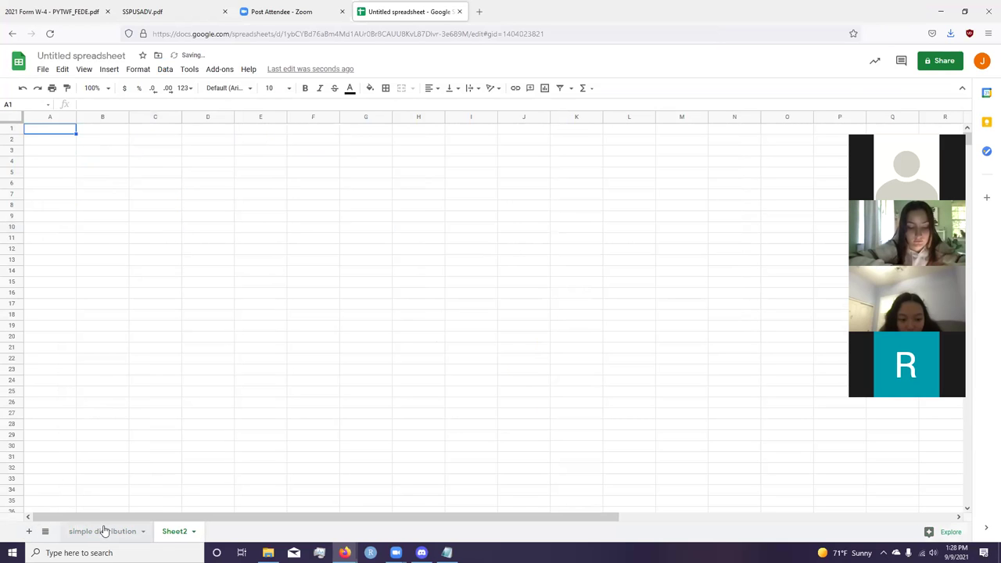
pyautogui.rightClick(173, 531)
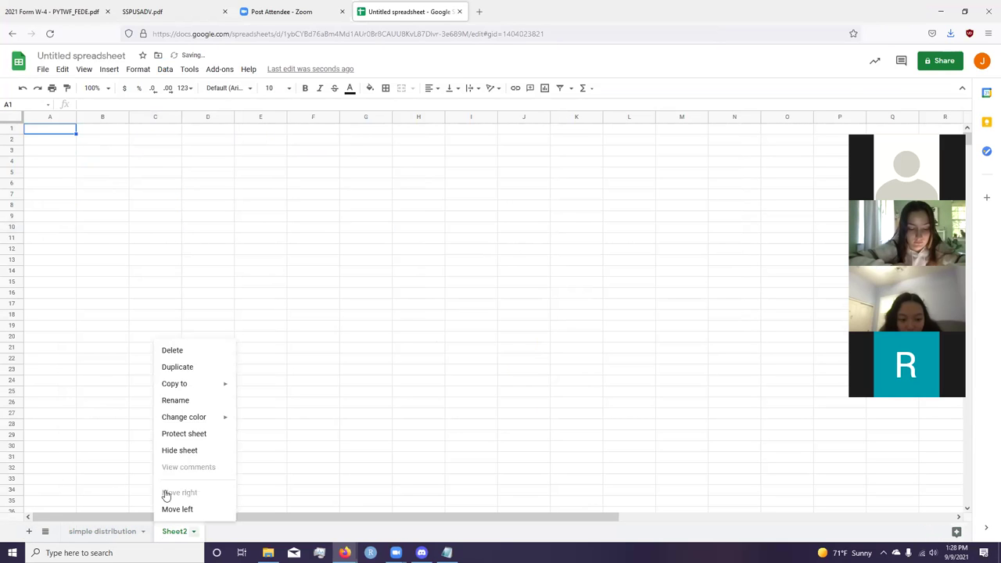
pyautogui.click(175, 400)
pyautogui.write('Tw')
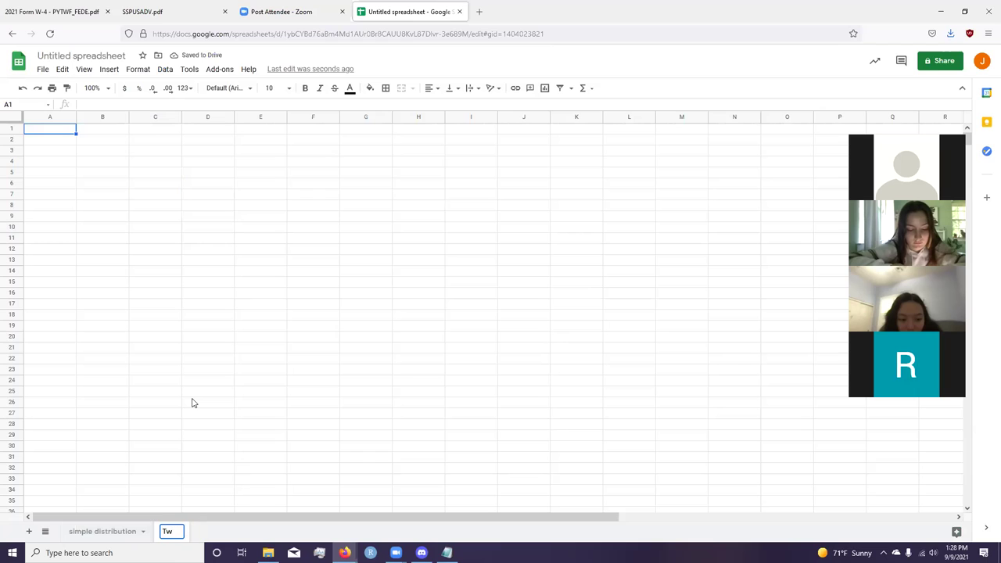
pyautogui.write('o Distributions')
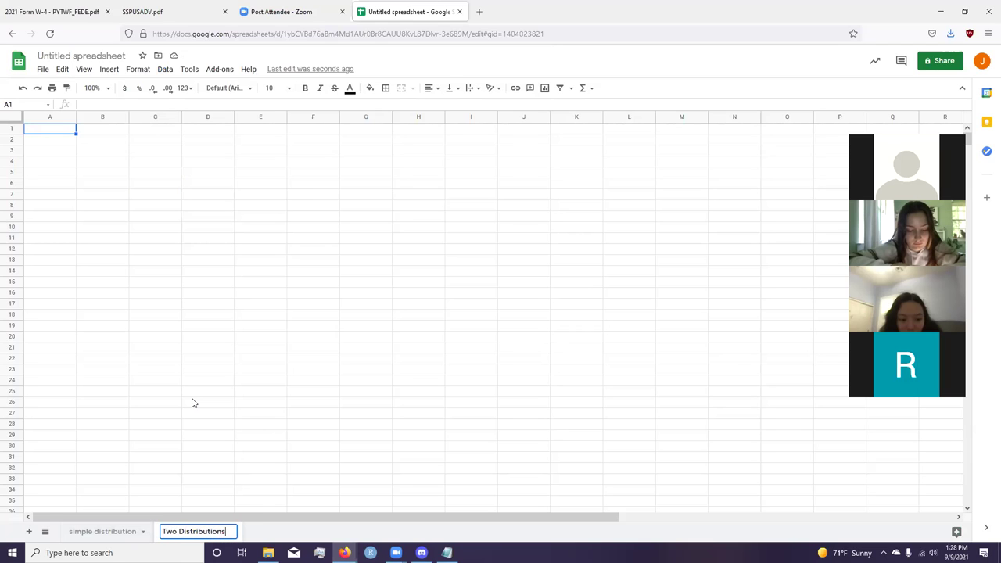
pyautogui.press('Return')
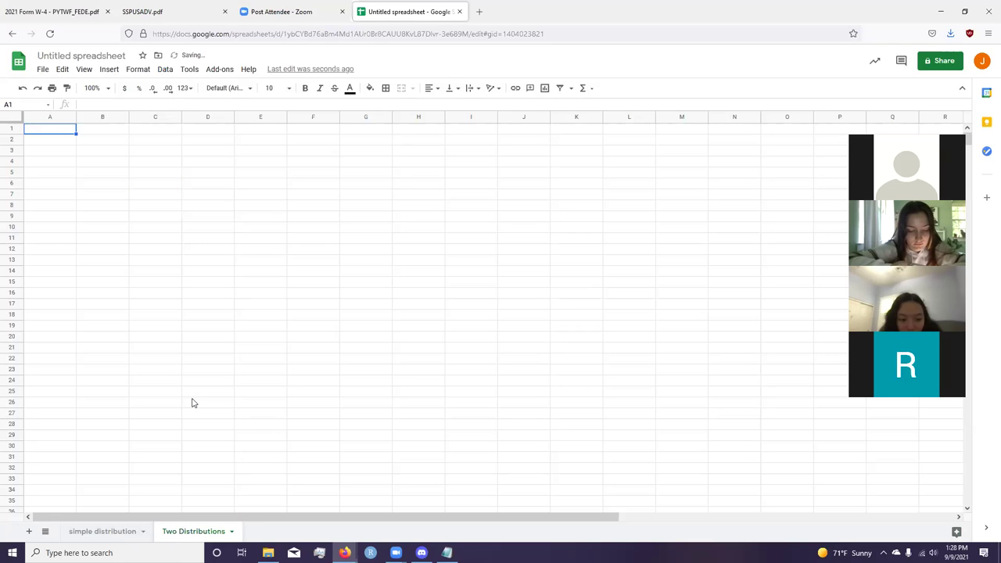
# - Check the homework's tar tables and enter the headers Tar, Filtered and Non-Filtered in cells A1 to C1
pyautogui.hotkey('alt', 'Tab')
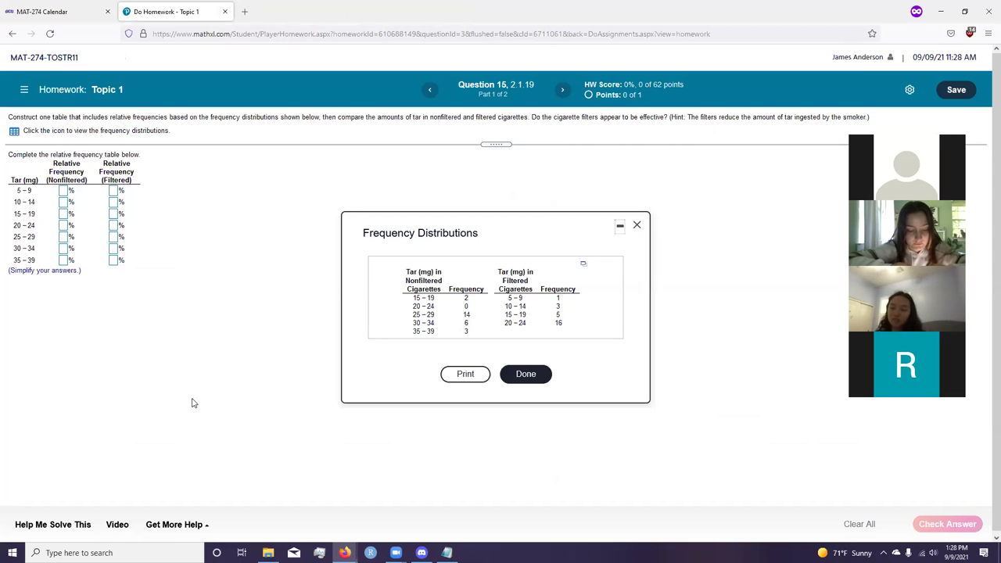
pyautogui.hotkey('alt', 'Tab')
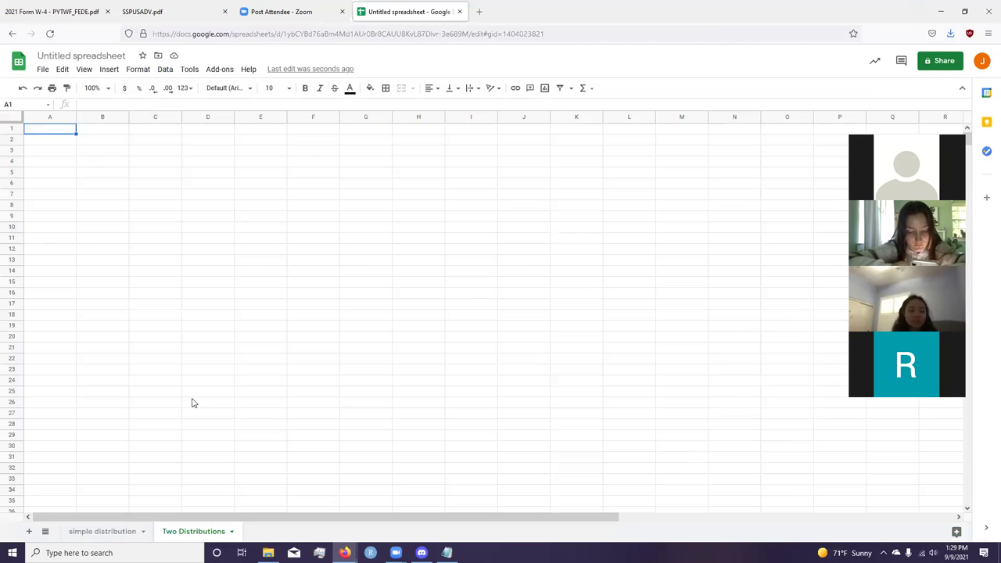
pyautogui.write('5Tar')
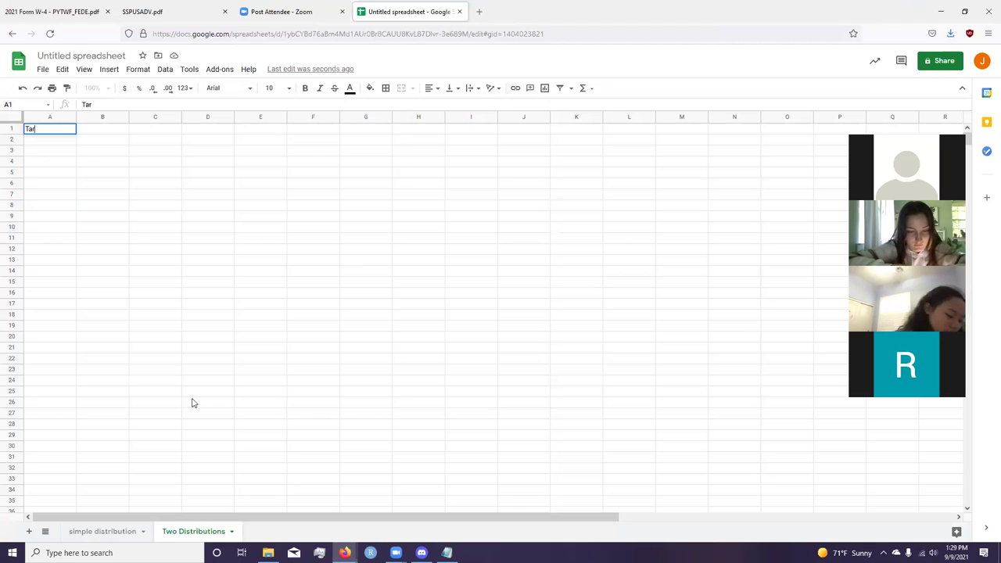
pyautogui.press('Tab')
pyautogui.write('F')
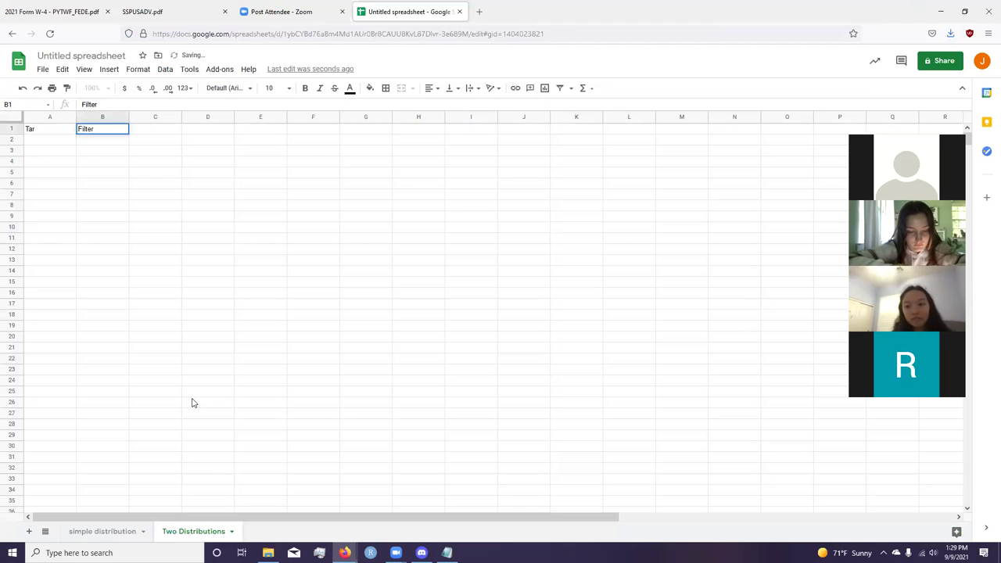
pyautogui.press('Tab')
pyautogui.write('N')
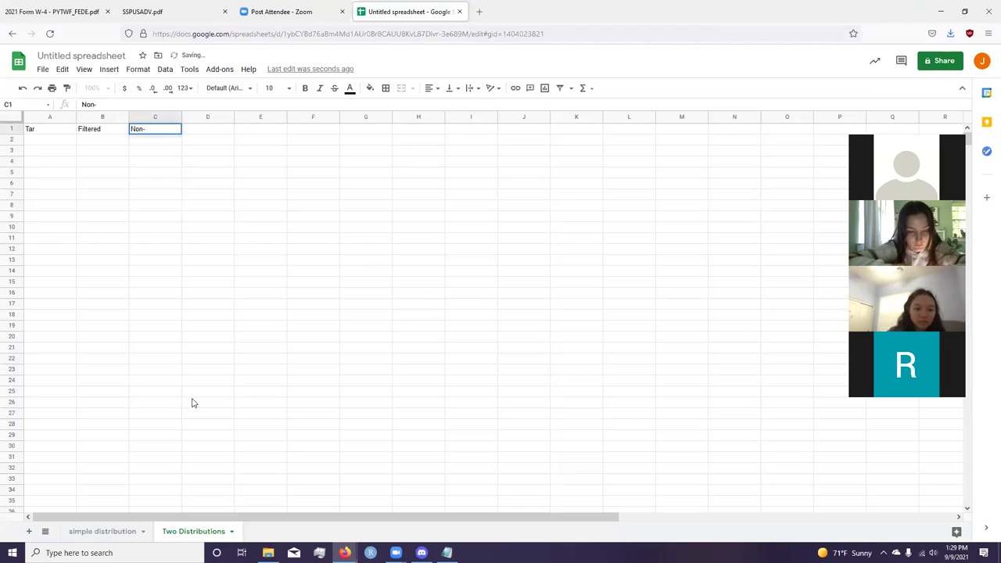
pyautogui.press('Return')
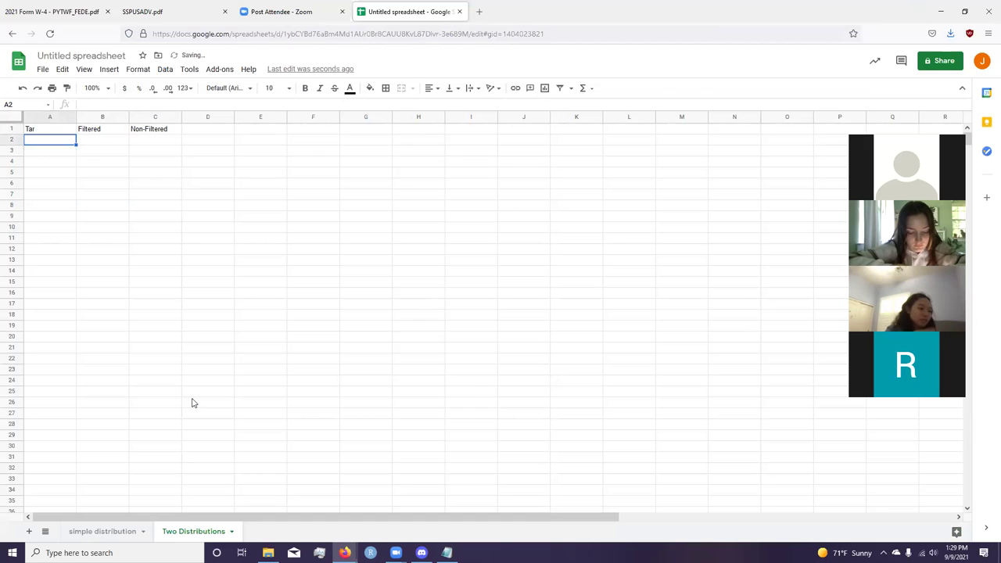
# - Enter the homework's tar ranges 5-9, 10-14 and 15-19 in cells A2 to A4, checking the homework table between entries
pyautogui.hotkey('alt', 'Tab')
pyautogui.hotkey('alt', 'Tab')
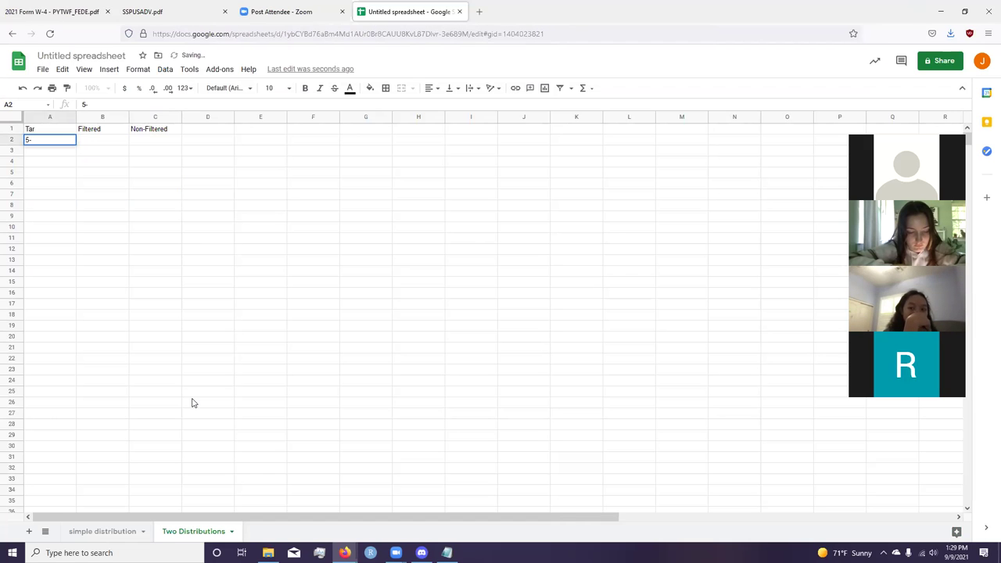
pyautogui.write('5-9')
pyautogui.press('Return')
pyautogui.hotkey('alt', 'Tab')
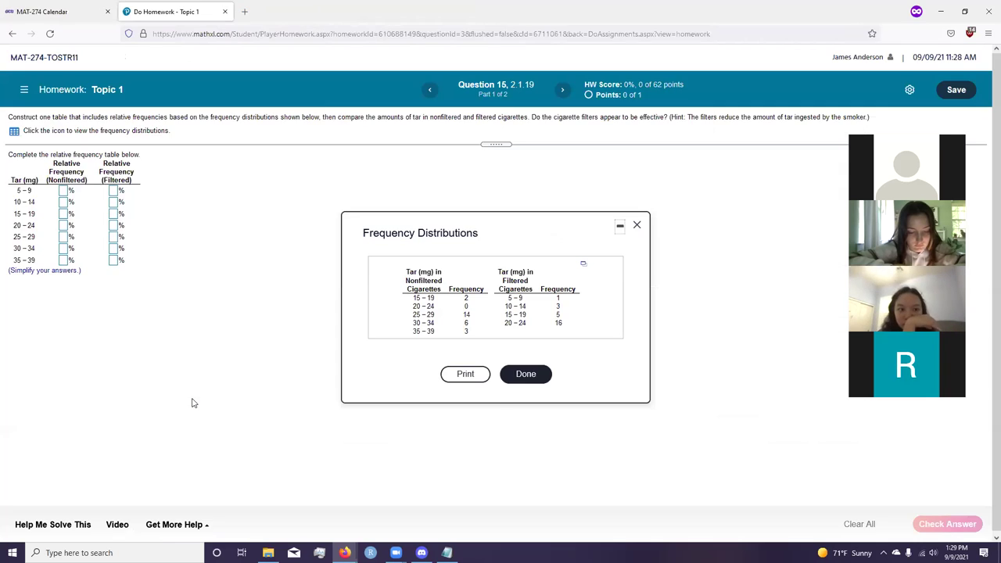
pyautogui.hotkey('alt', 'Tab')
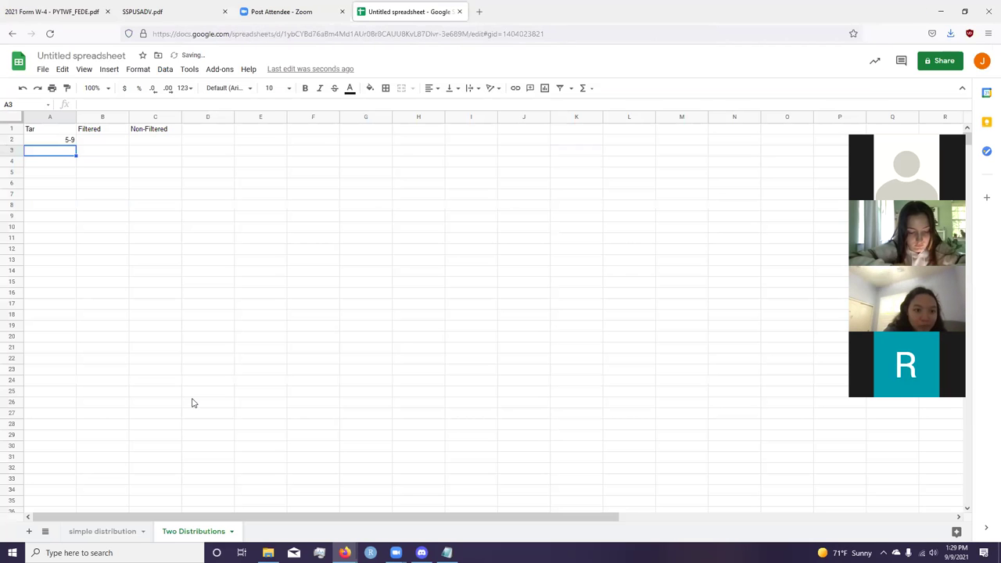
pyautogui.write('10-14')
pyautogui.press('Return')
pyautogui.hotkey('alt', 'Tab')
pyautogui.hotkey('alt', 'Tab')
pyautogui.write('15-19')
pyautogui.press('Return')
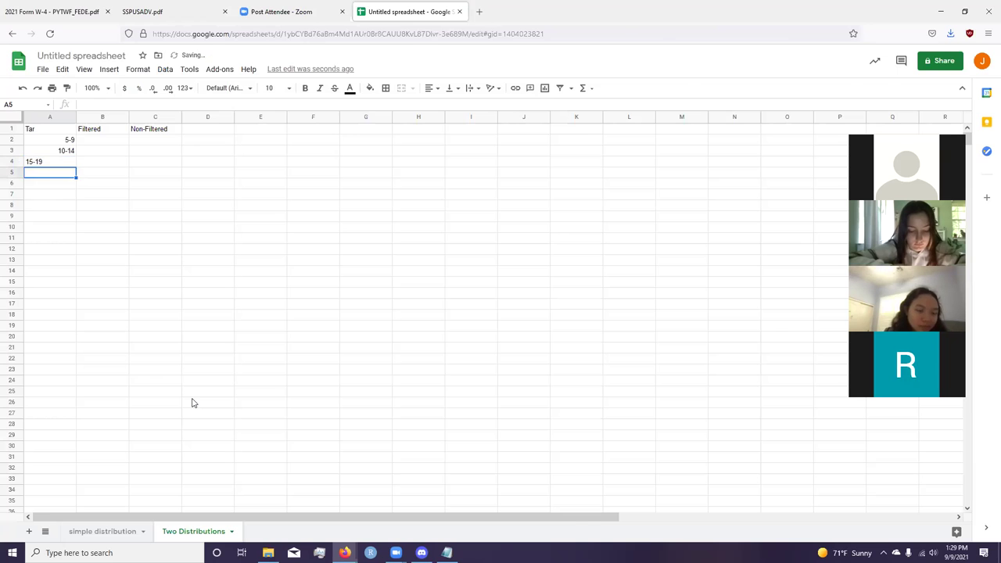
# - Place the spreadsheet beside the homework and enter the tar ranges 20-24, 25-29, 30-34 and 35-39 in cells A5 to A8
pyautogui.press('super+Right')
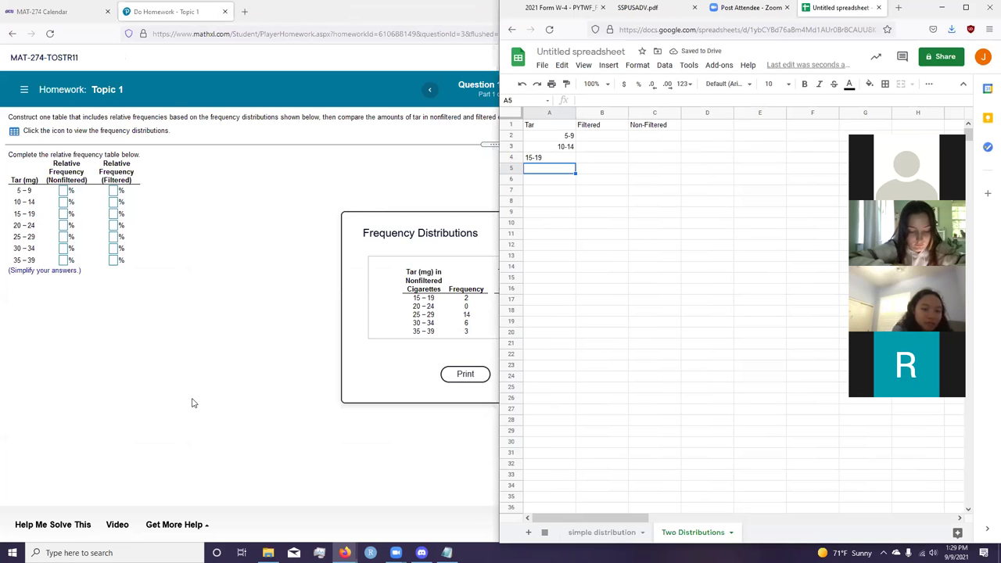
pyautogui.press('Up')
pyautogui.press('Down')
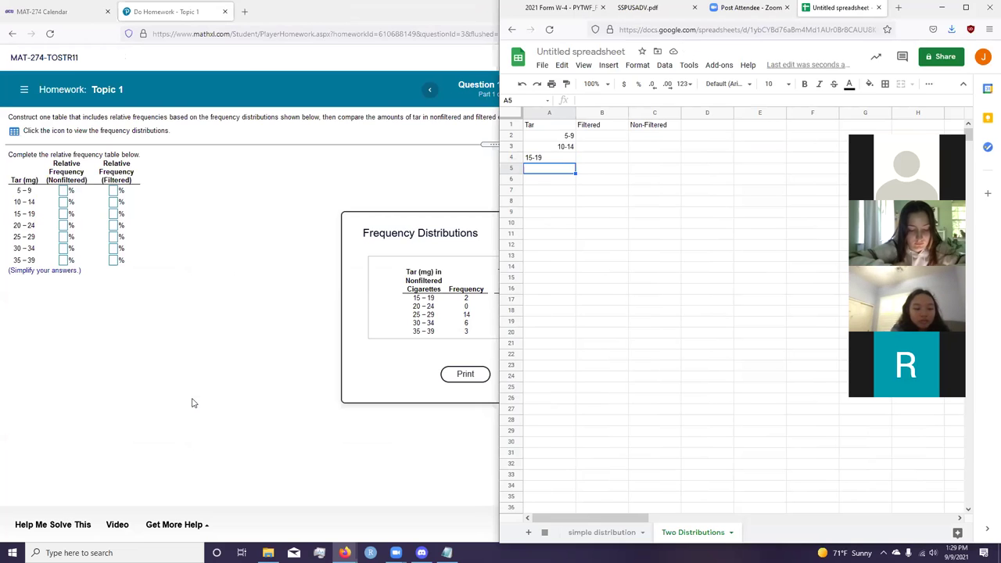
pyautogui.write('20-24')
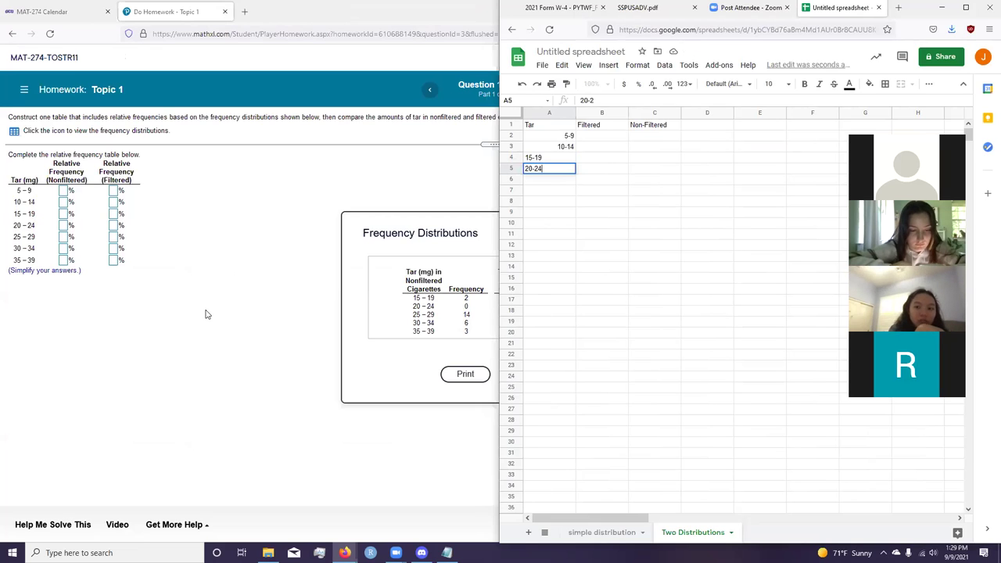
pyautogui.press('Return')
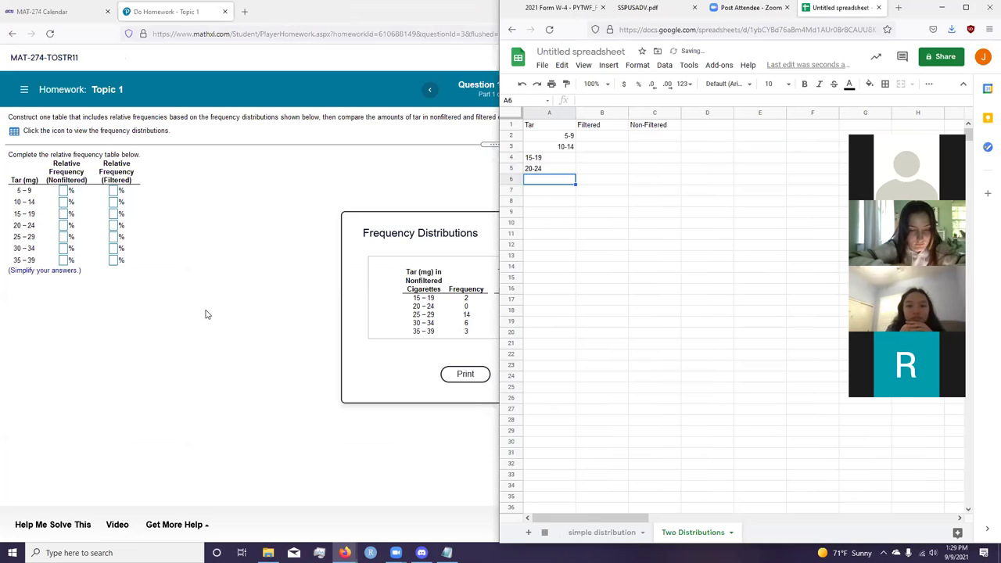
pyautogui.write('25')
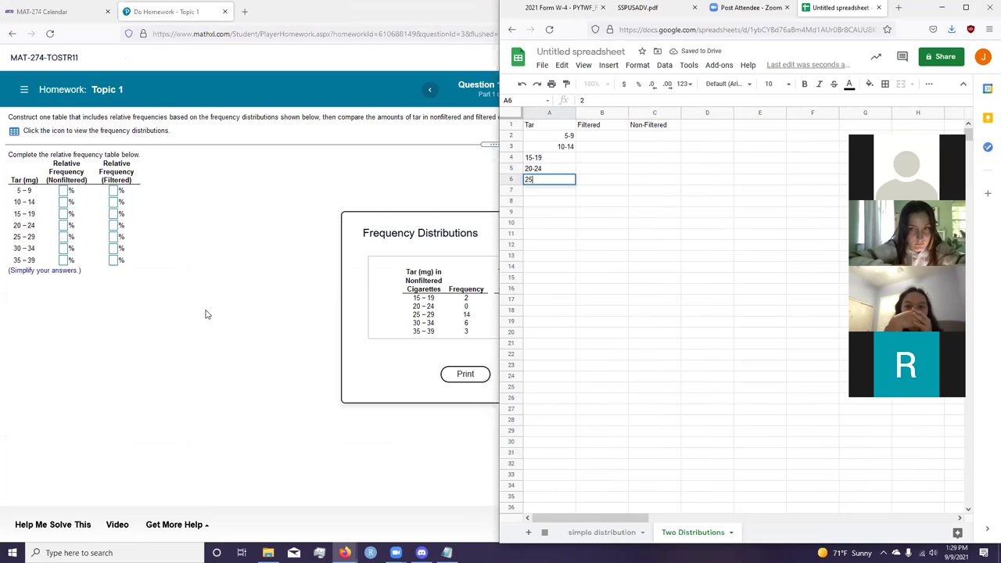
pyautogui.write('-29')
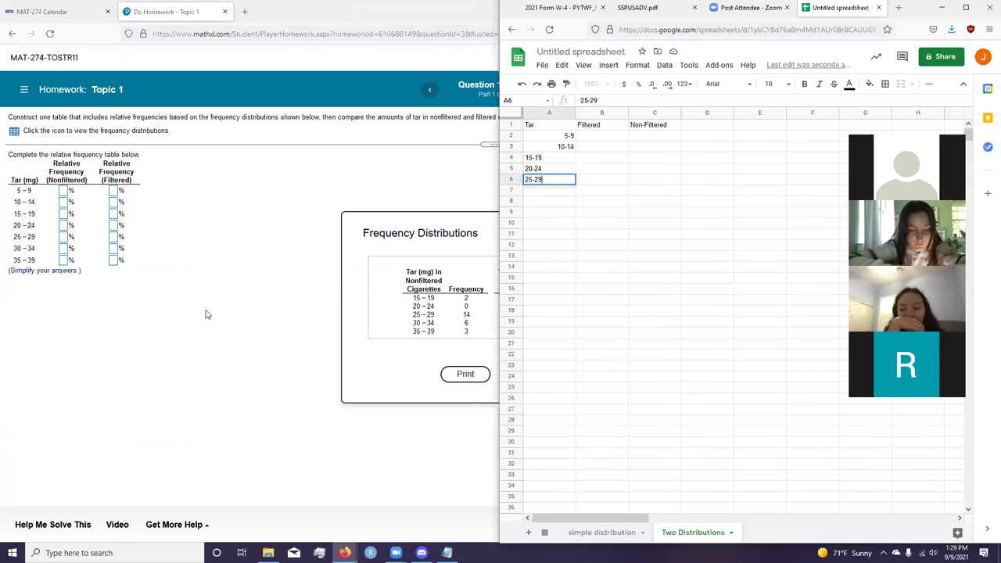
pyautogui.press('Return')
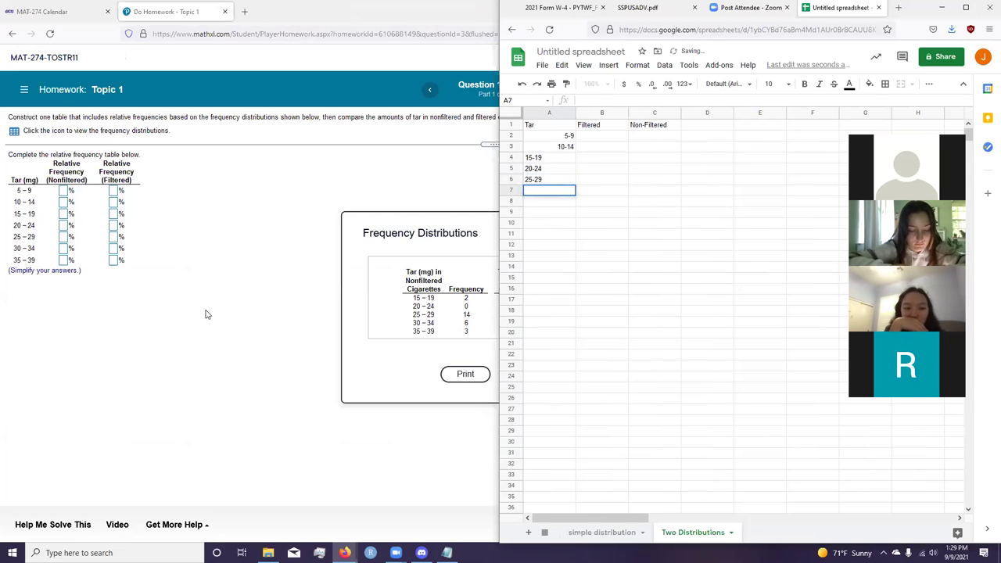
pyautogui.write('30-34')
pyautogui.press('Return')
pyautogui.write('35')
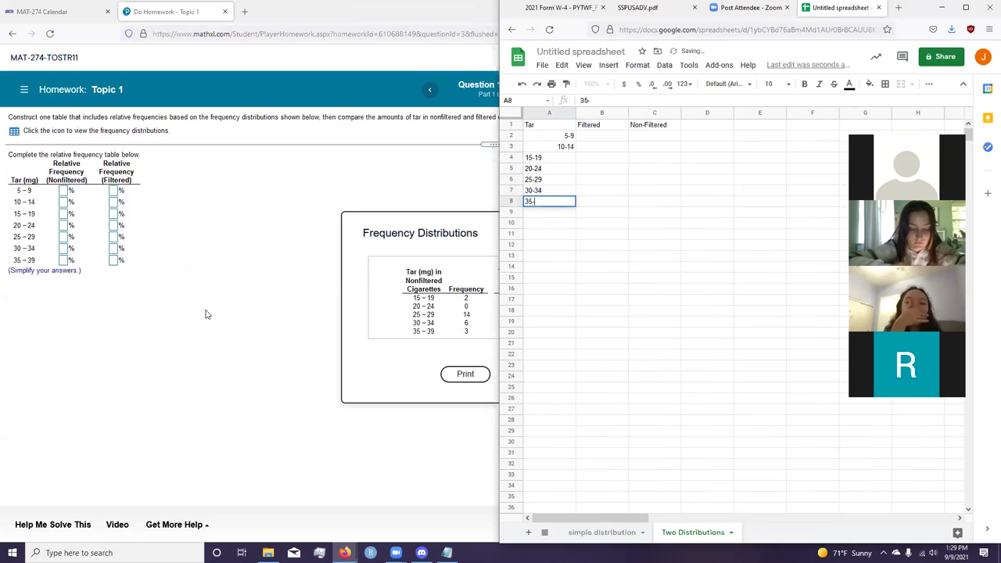
pyautogui.write('-39')
pyautogui.press('Return')
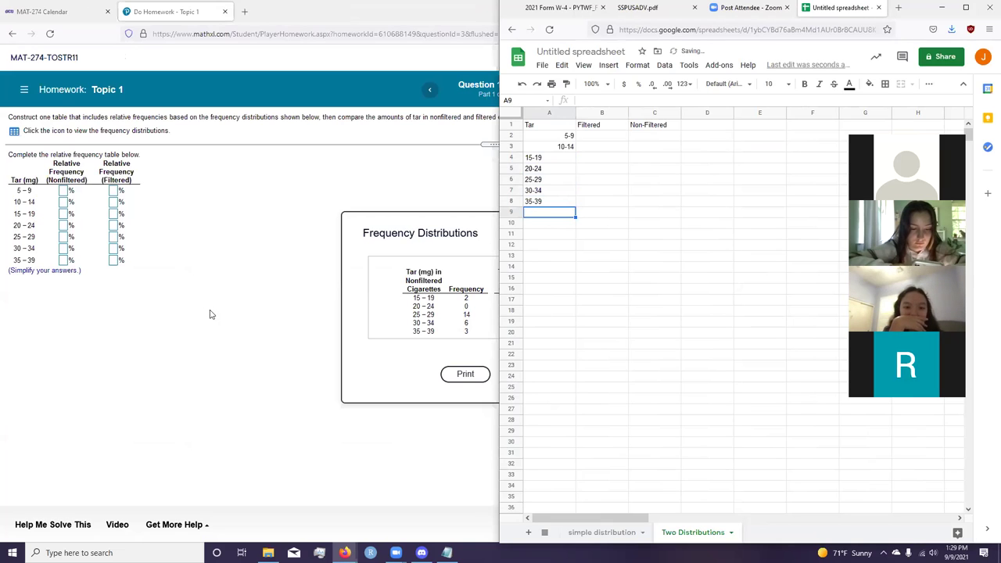
# - Move the homework's Frequency Distributions pop-up clear of the spreadsheet window, then return to the spreadsheet
pyautogui.click(444, 239)
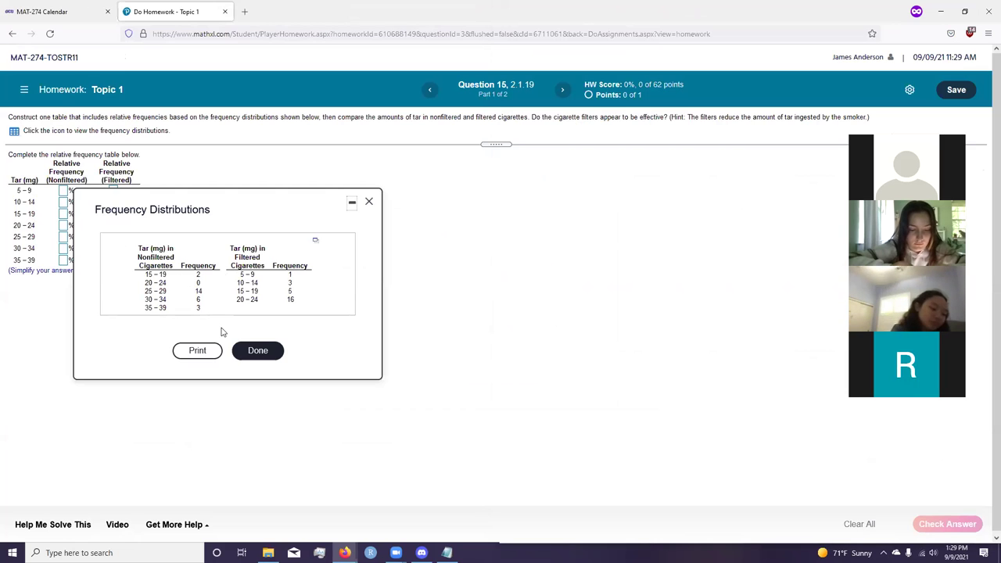
pyautogui.hotkey('alt', 'Tab')
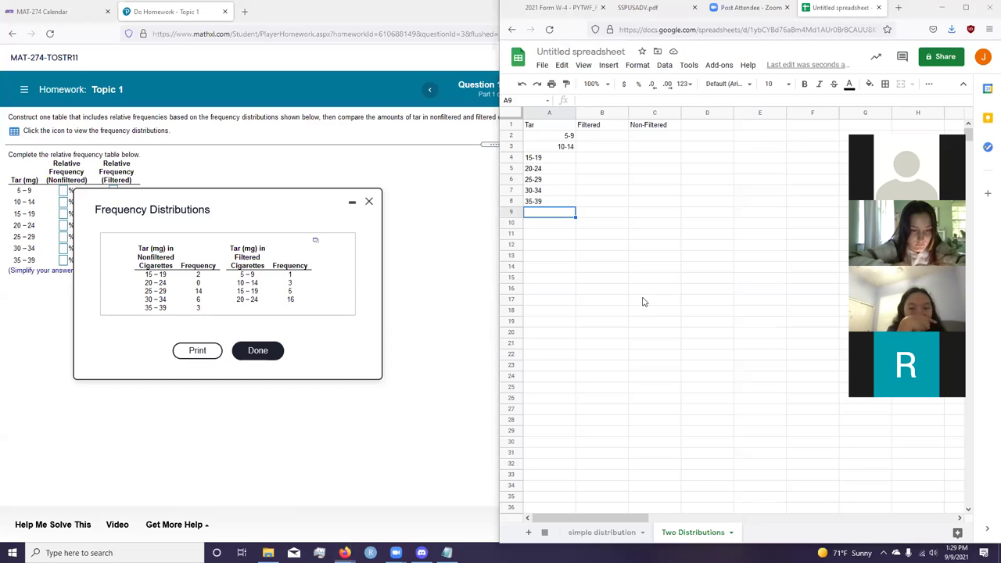
# - Enter the sample numbers 1, 2 and 3 in cells E2 to E4 and return to cell E2
pyautogui.click(770, 138)
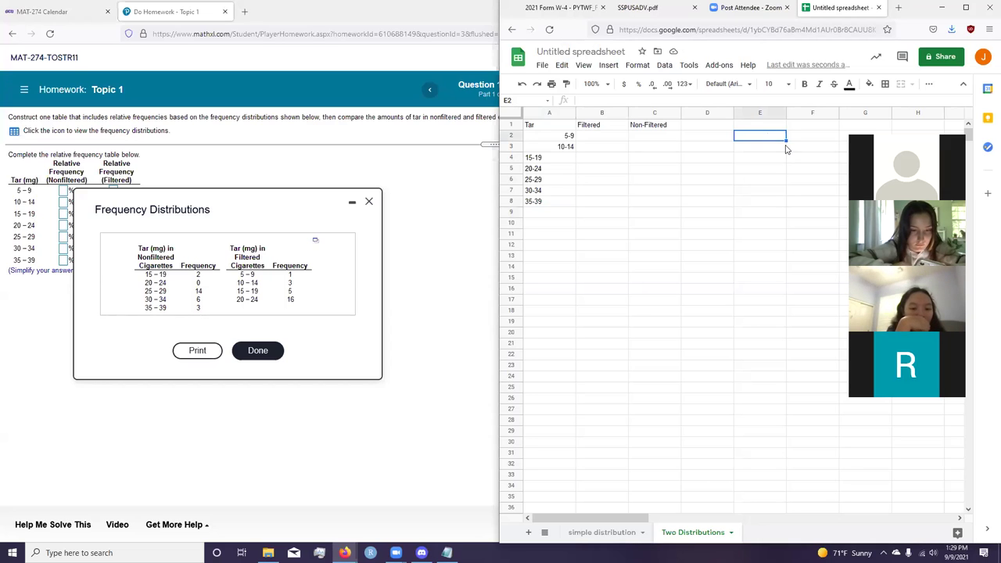
pyautogui.write('1')
pyautogui.press('Return')
pyautogui.write('2')
pyautogui.press('Return')
pyautogui.write('3')
pyautogui.press('Up')
pyautogui.press('Up')
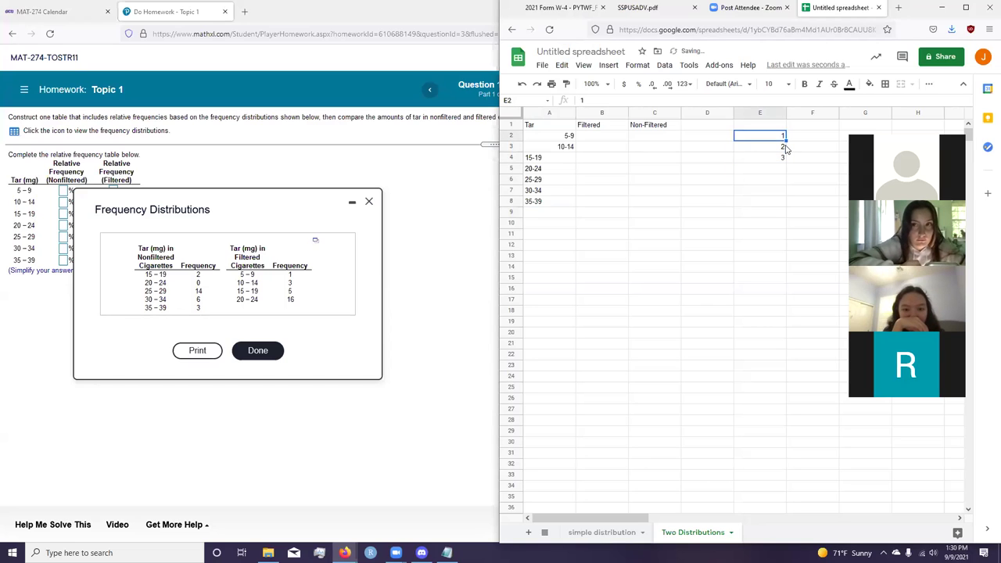
# - Extend the 1, 2, 3 number series in column E down to 25 in cell E26
pyautogui.hotkey('shift', 'Down')
pyautogui.hotkey('shift', 'Down')
pyautogui.moveTo(787, 160); pyautogui.dragTo(768, 398)
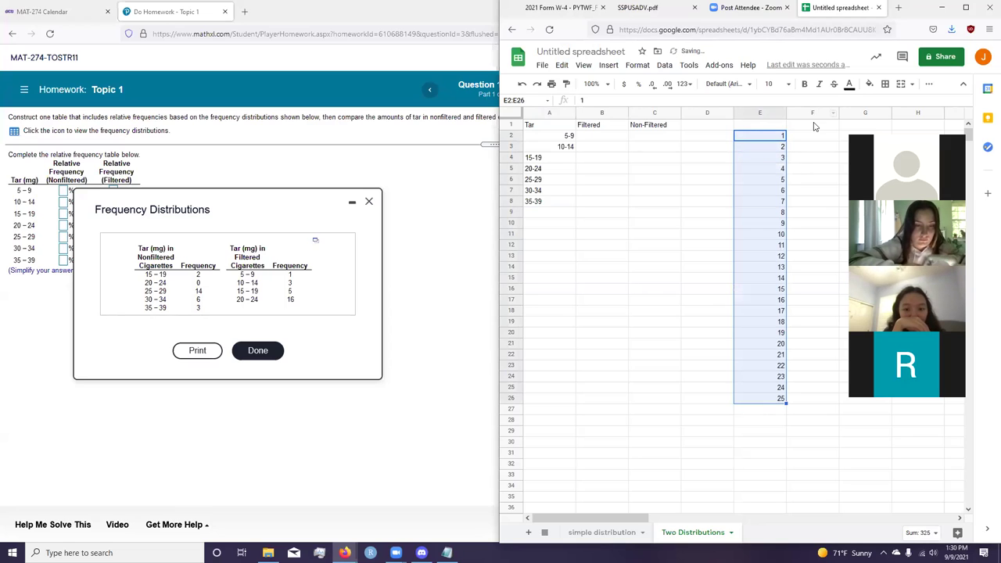
# - Enter the headers Entry, Non and Filtered in cells E1, F1 and G1
pyautogui.click(777, 125)
pyautogui.write('Entr')
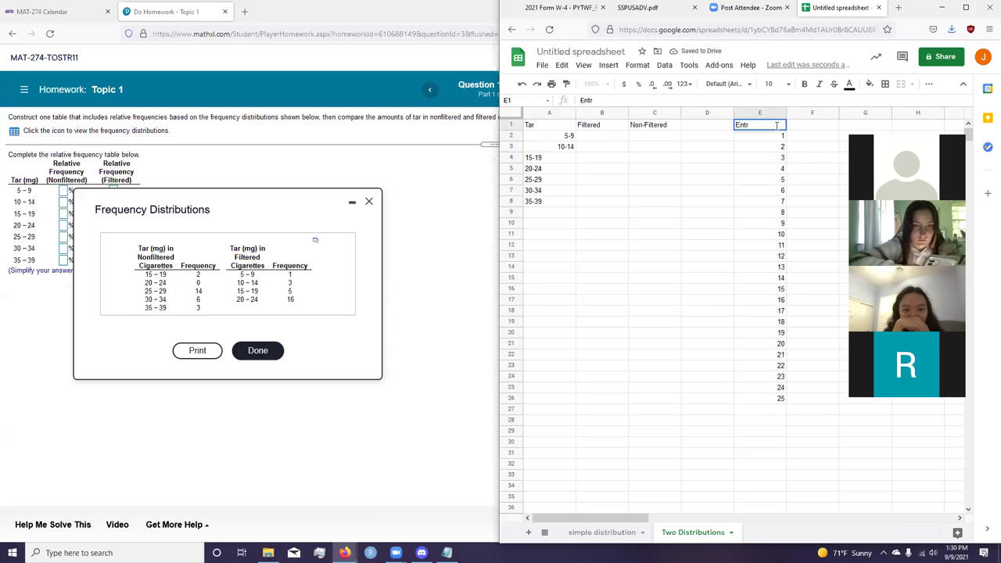
pyautogui.write('y')
pyautogui.press('Tab')
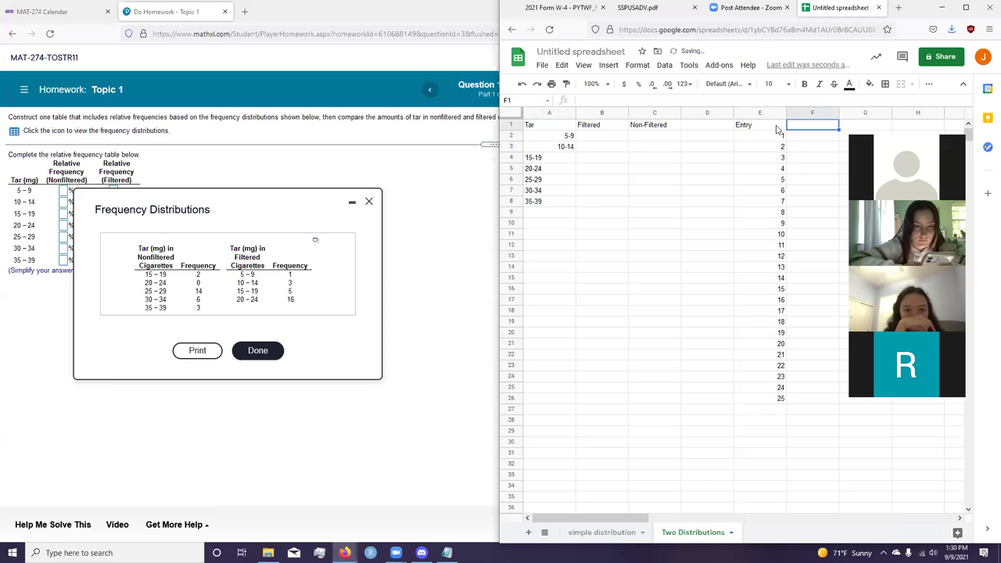
pyautogui.write('F')
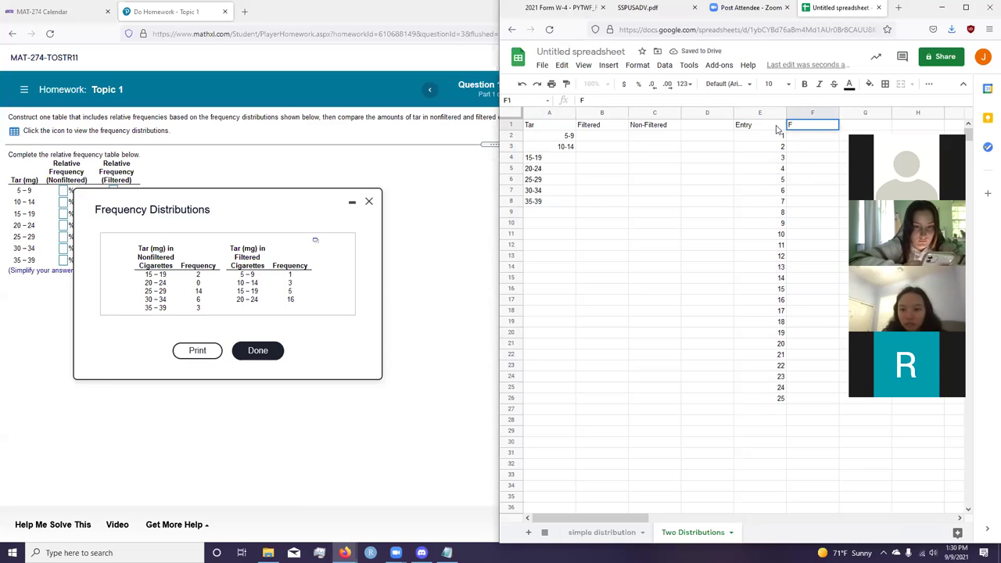
pyautogui.write('Non')
pyautogui.press('Tab')
pyautogui.write('Fi')
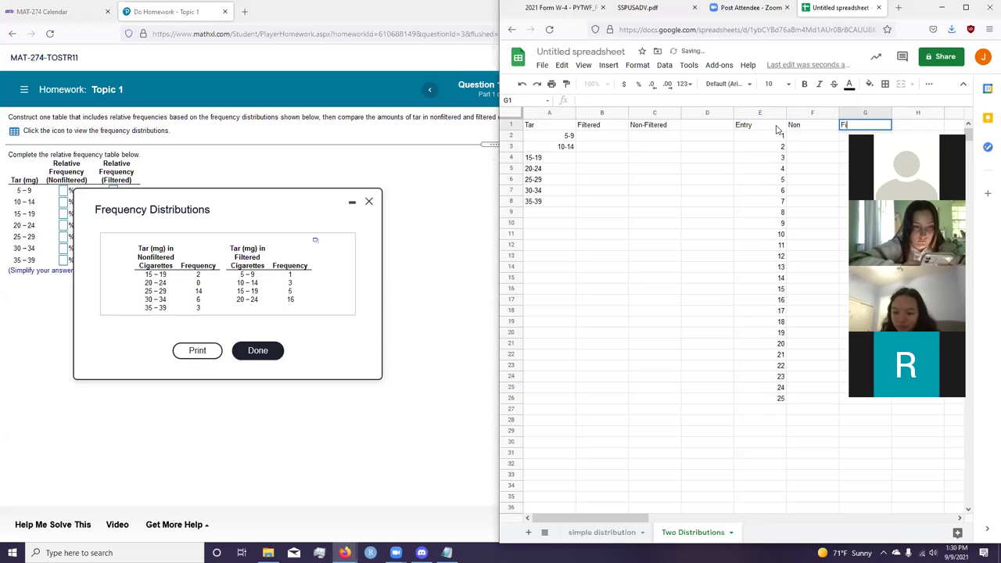
pyautogui.write('ltered')
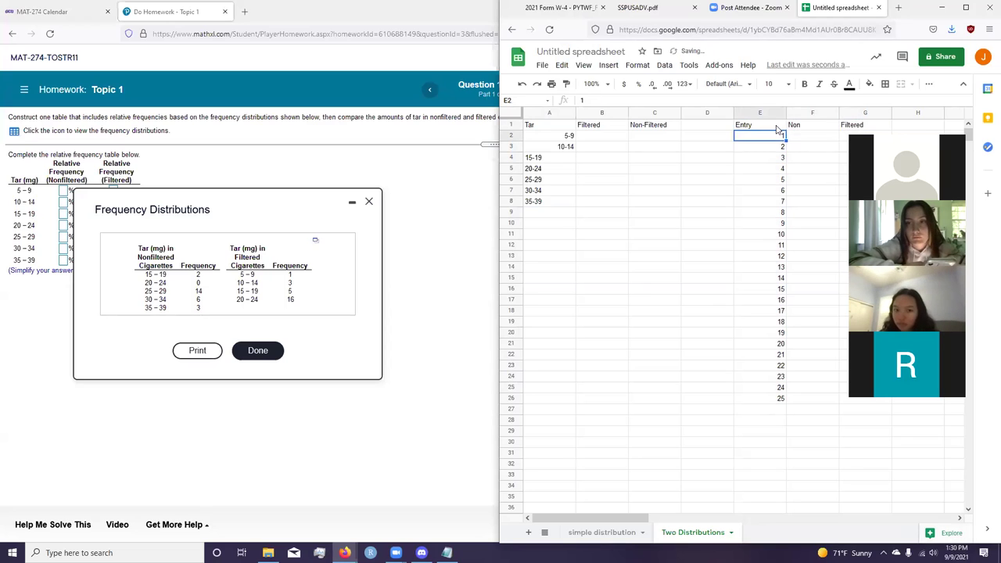
pyautogui.press('Return')
# - Enter =RANDBETWEEN(15,39) in cell F2 and fill it down the Non column to F26
pyautogui.write('=ran')
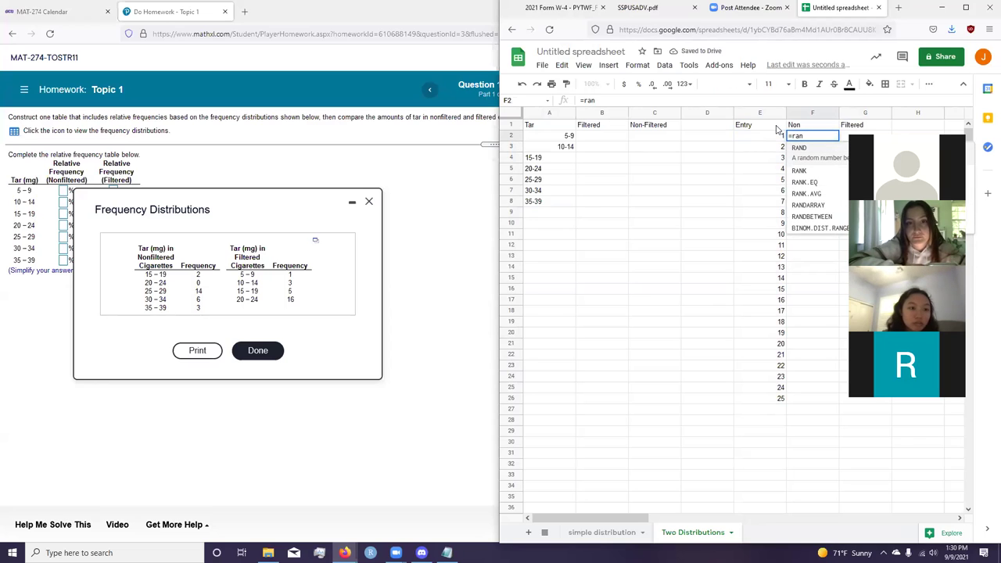
pyautogui.press('Down')
pyautogui.press('Down')
pyautogui.press('Down')
pyautogui.press('Down')
pyautogui.press('Down')
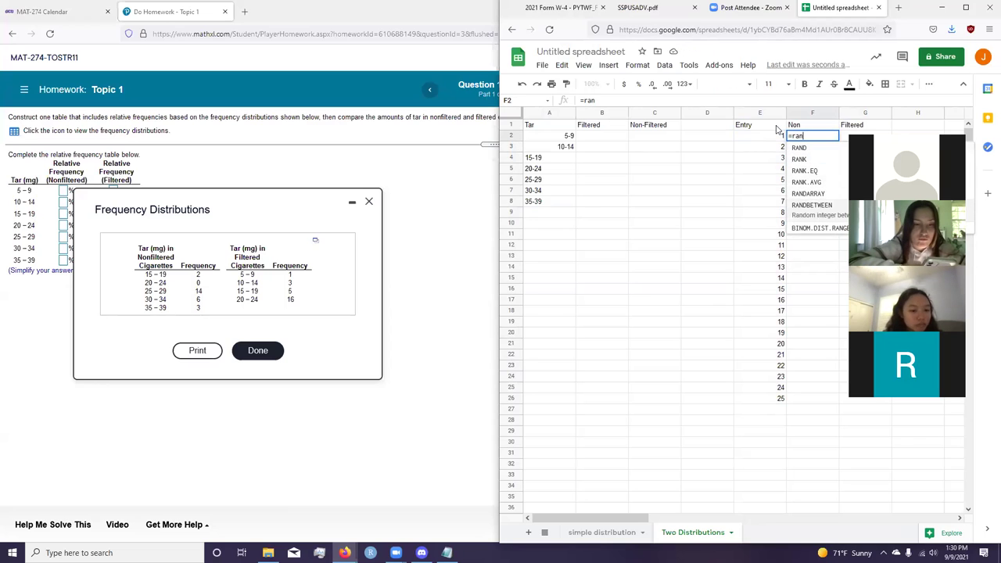
pyautogui.press('Tab')
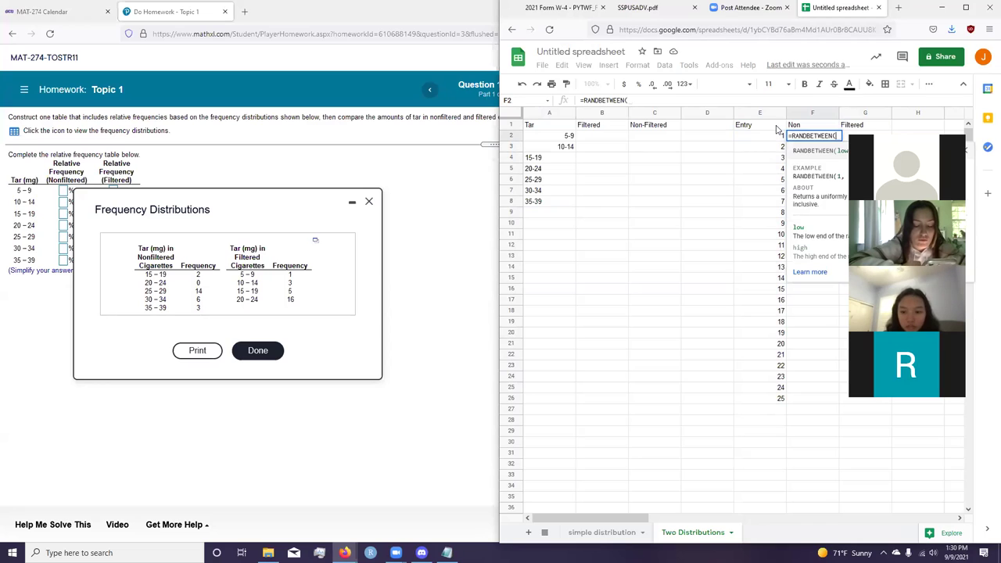
pyautogui.write('15,')
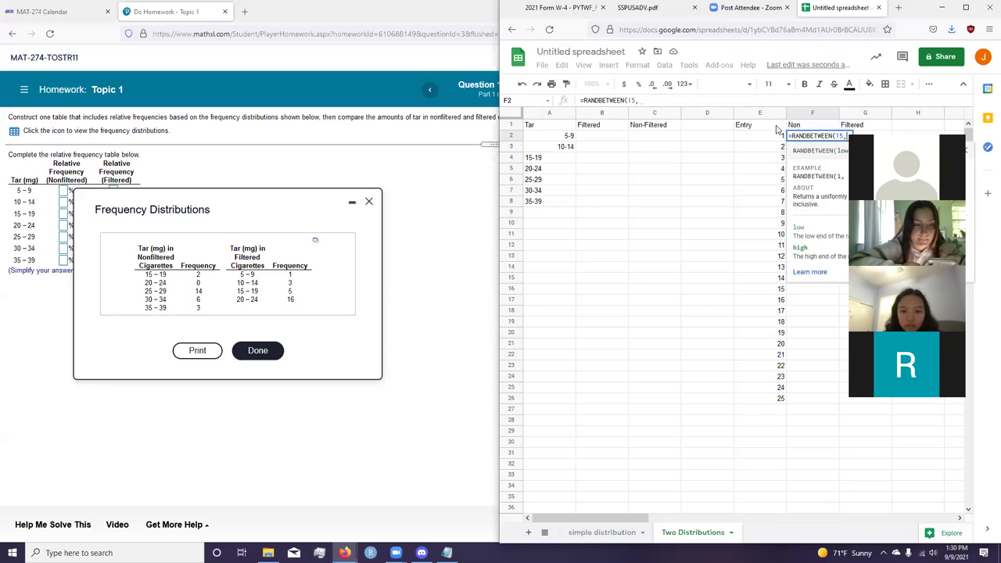
pyautogui.write('39')
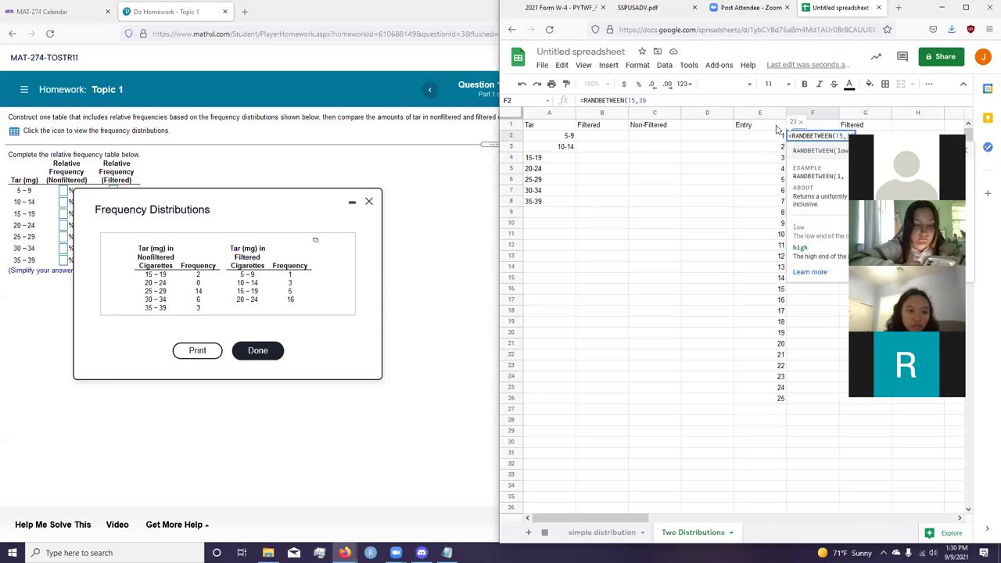
pyautogui.press('Return')
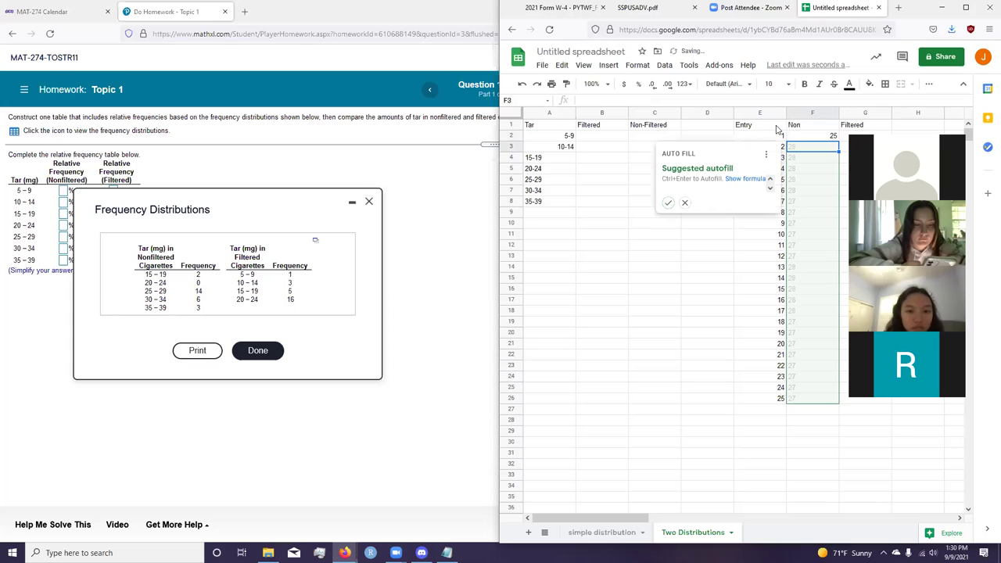
pyautogui.press('Up')
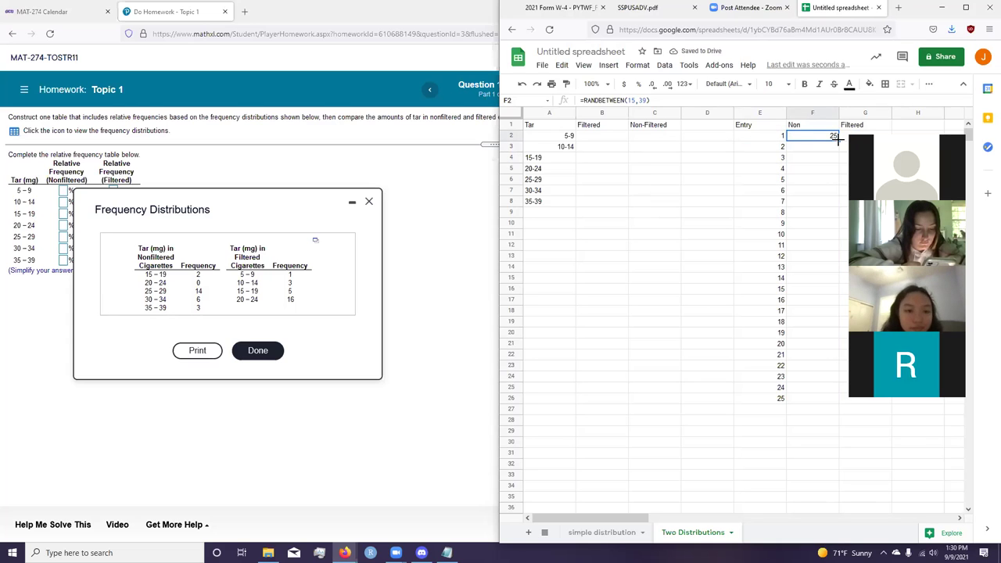
pyautogui.doubleClick(838, 140)
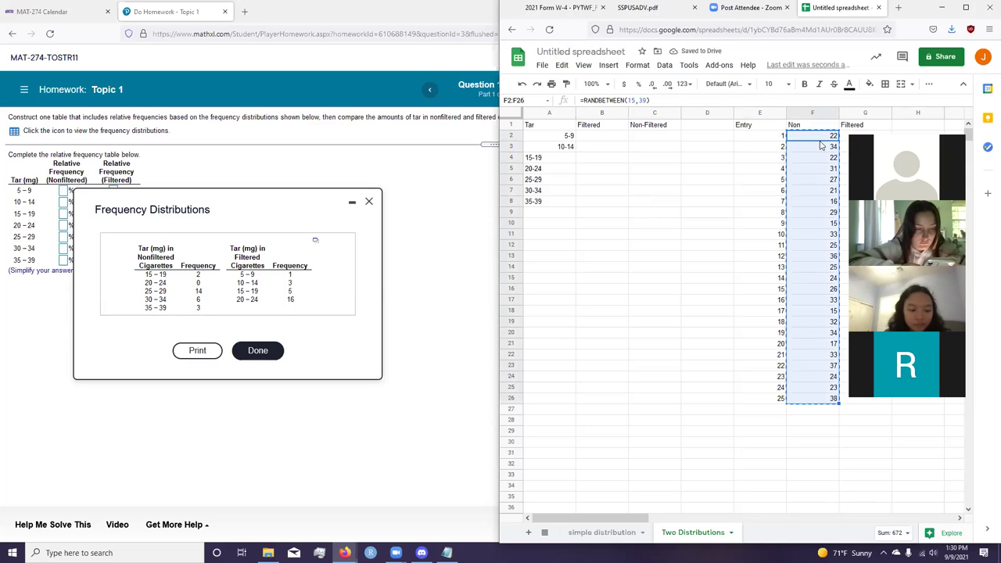
# - Replace the random-number formulas in F2:F26 with their values only
pyautogui.rightClick(815, 140)
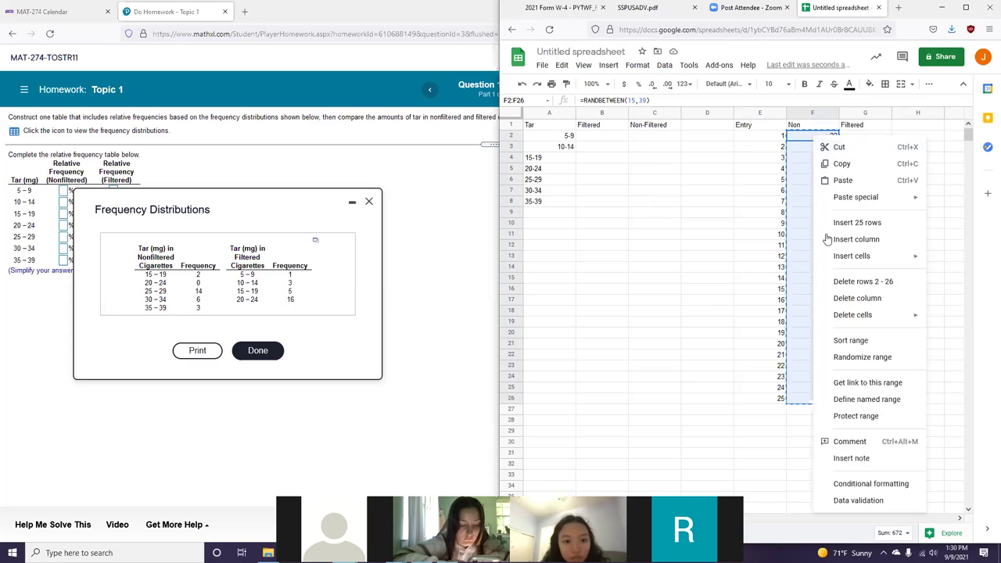
pyautogui.moveTo(875, 202)
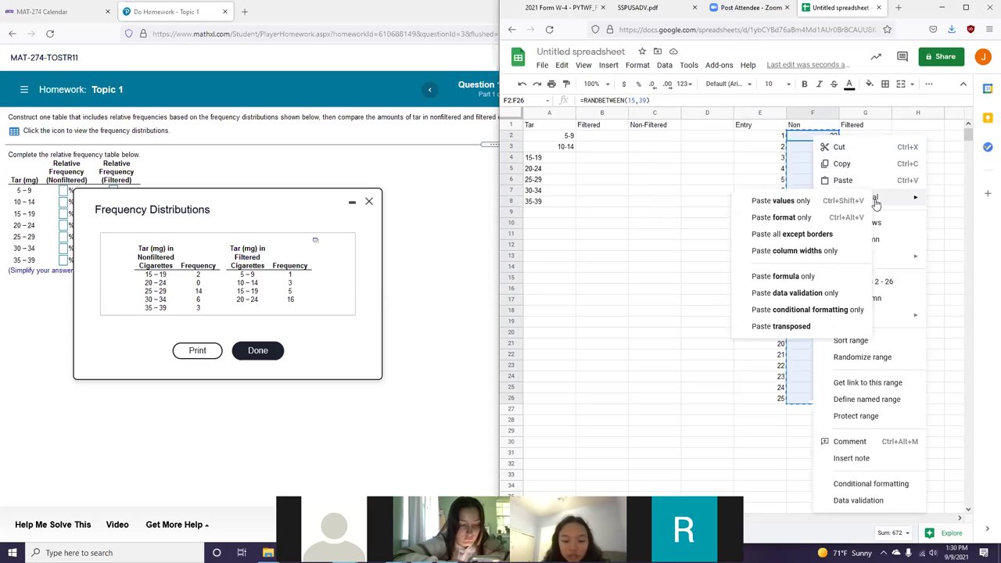
pyautogui.click(818, 202)
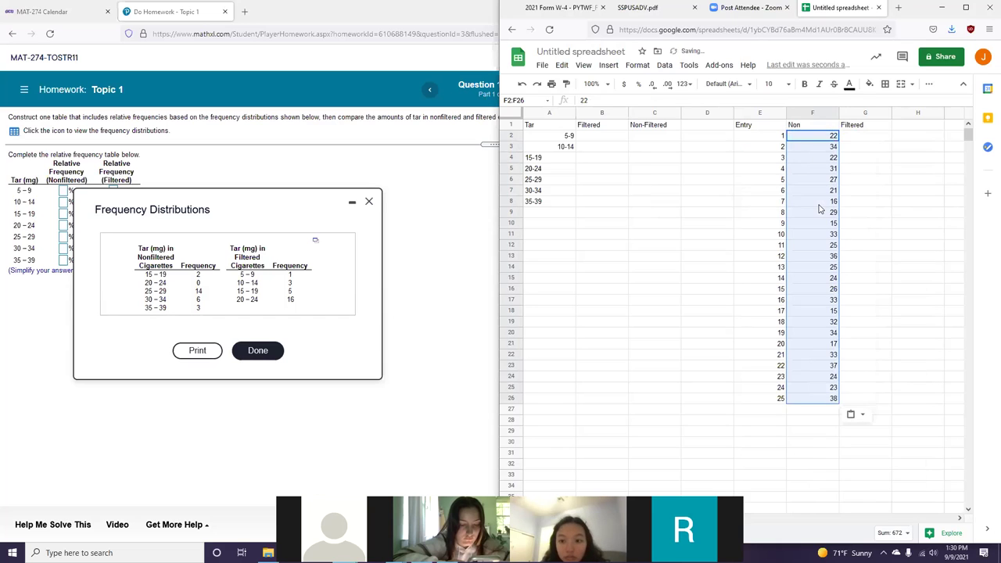
# - Enter =RANDBETWEEN(5,24) in cell G2 and fill it down the Filtered column to G26
pyautogui.press('Right')
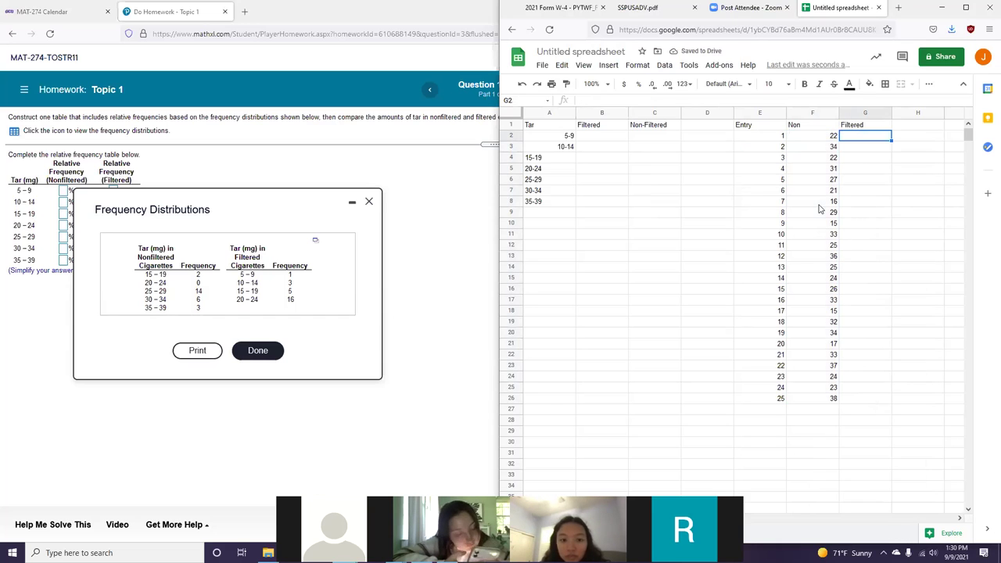
pyautogui.write('=rand')
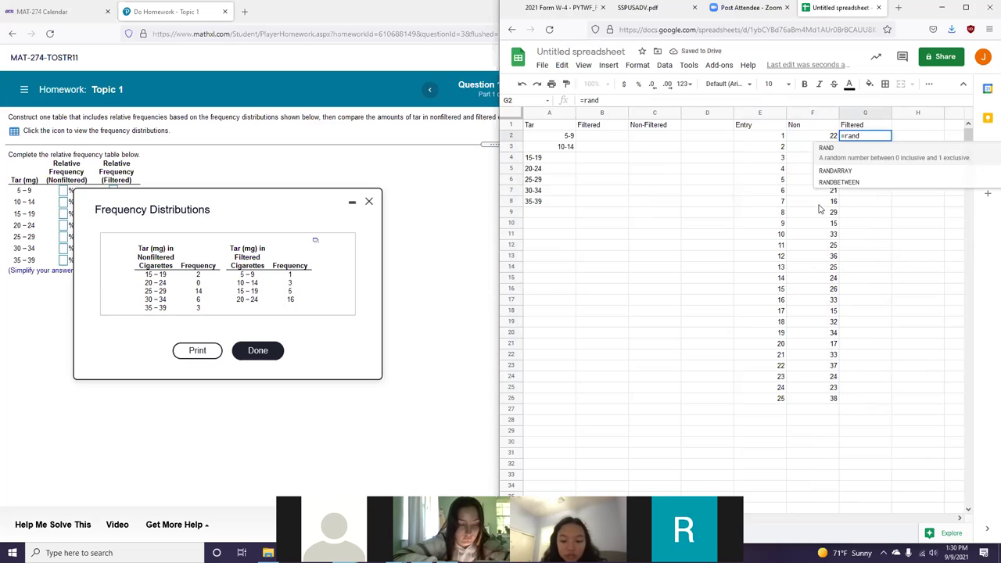
pyautogui.press('Down')
pyautogui.press('Down')
pyautogui.press('Tab')
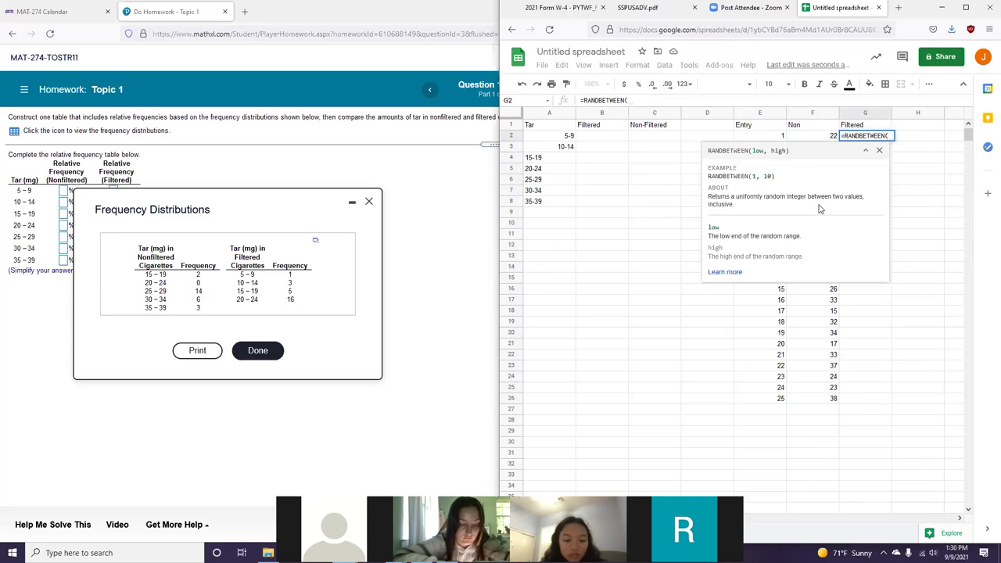
pyautogui.write('5,24')
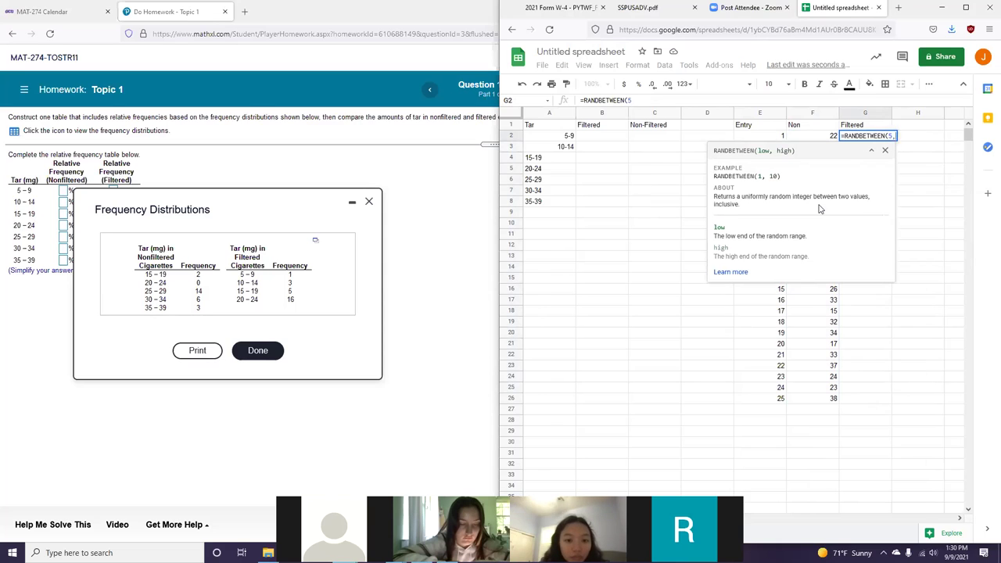
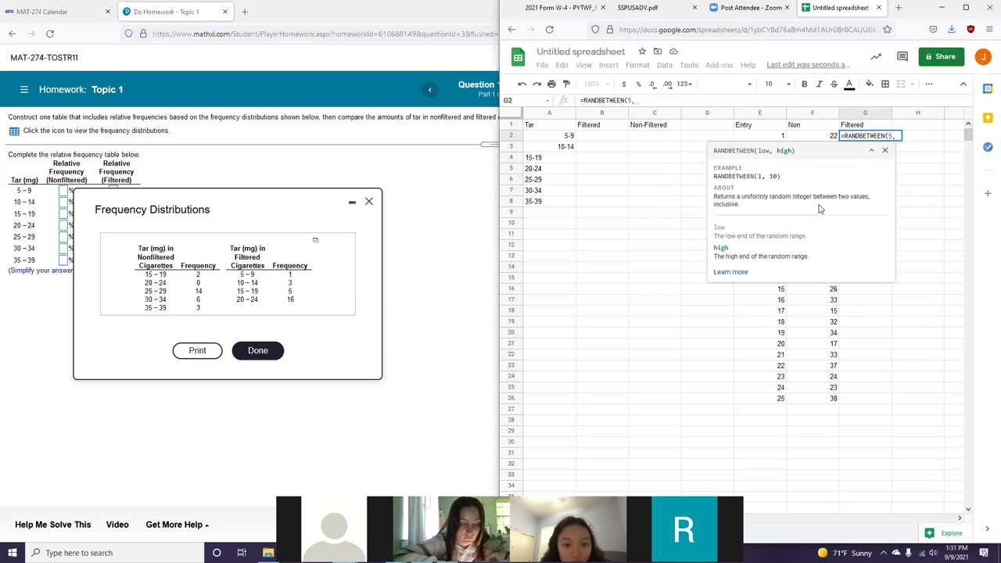
pyautogui.write('24')
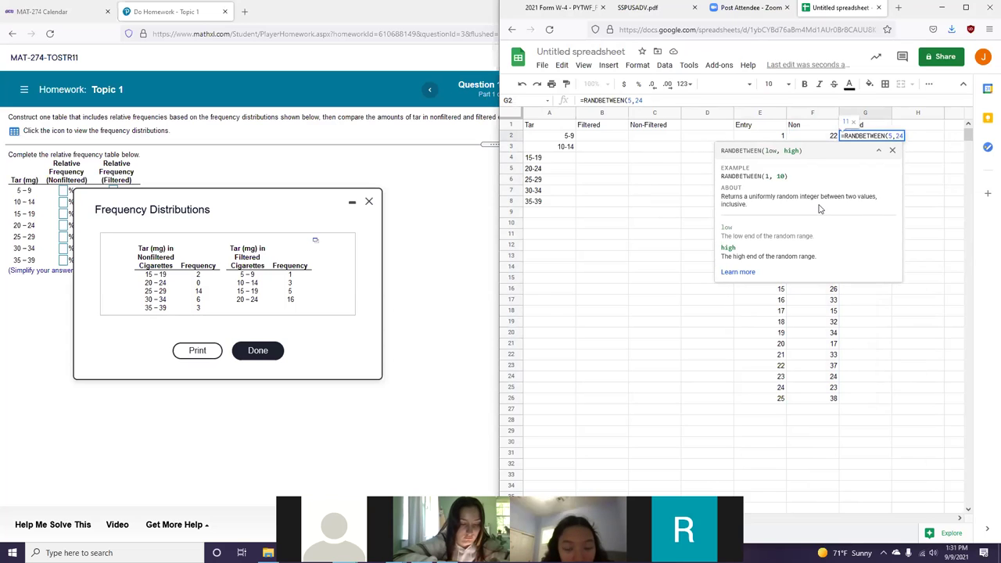
pyautogui.press('Return')
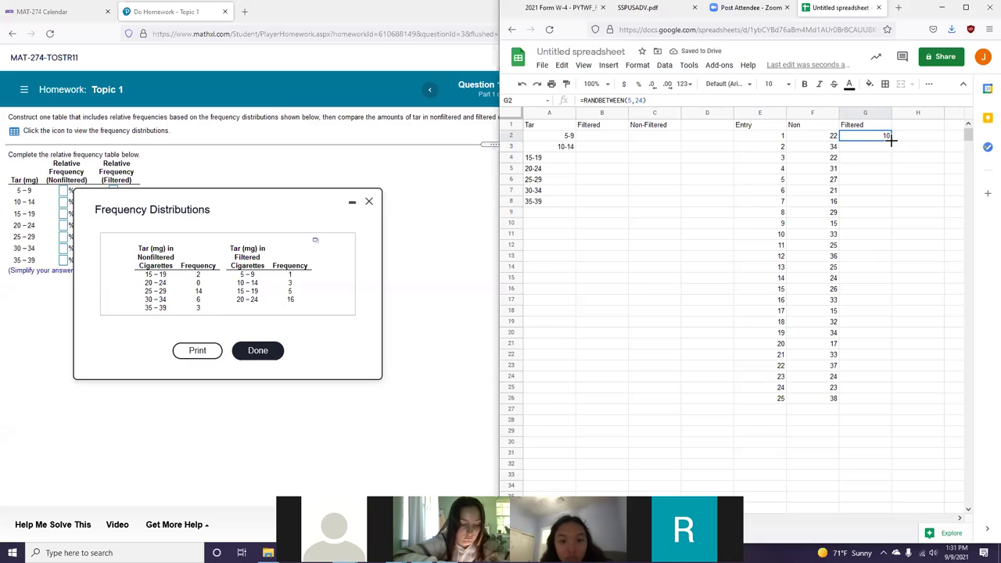
pyautogui.doubleClick(889, 141)
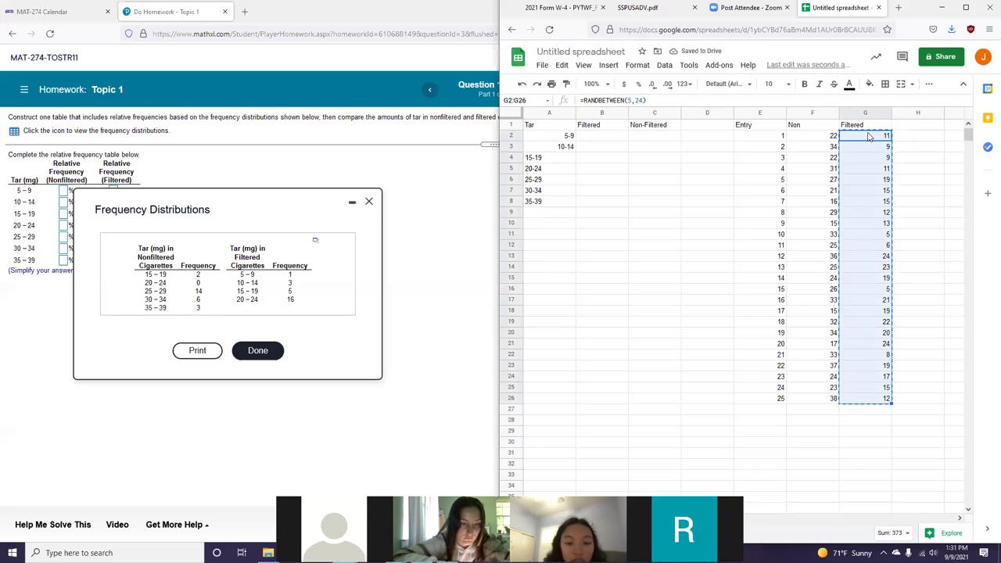
# - Copy G2:G26 and paste it over itself as values only to replace the random-number formulas
pyautogui.hotkey('ctrl', 'c')
pyautogui.rightClick(868, 137)
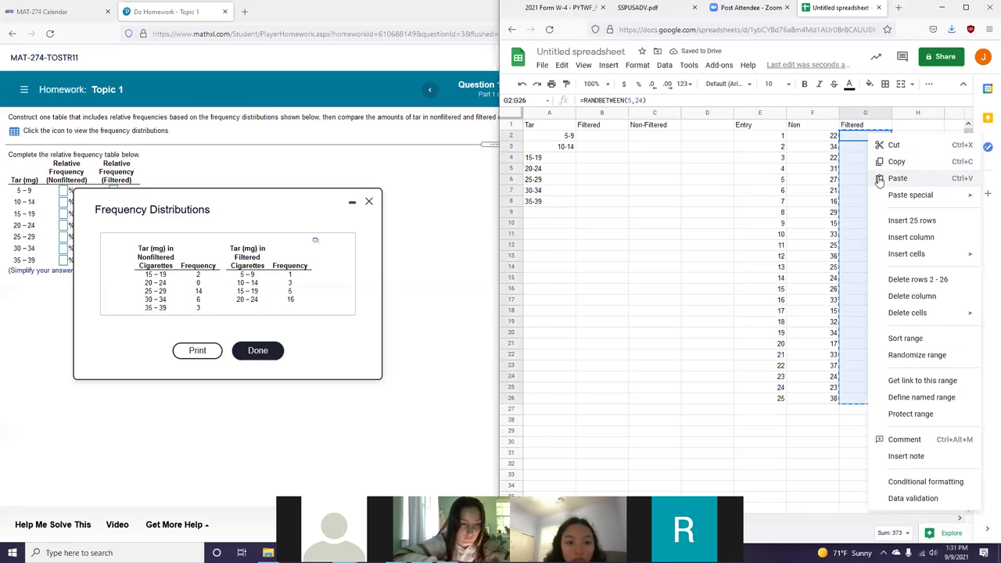
pyautogui.click(879, 179)
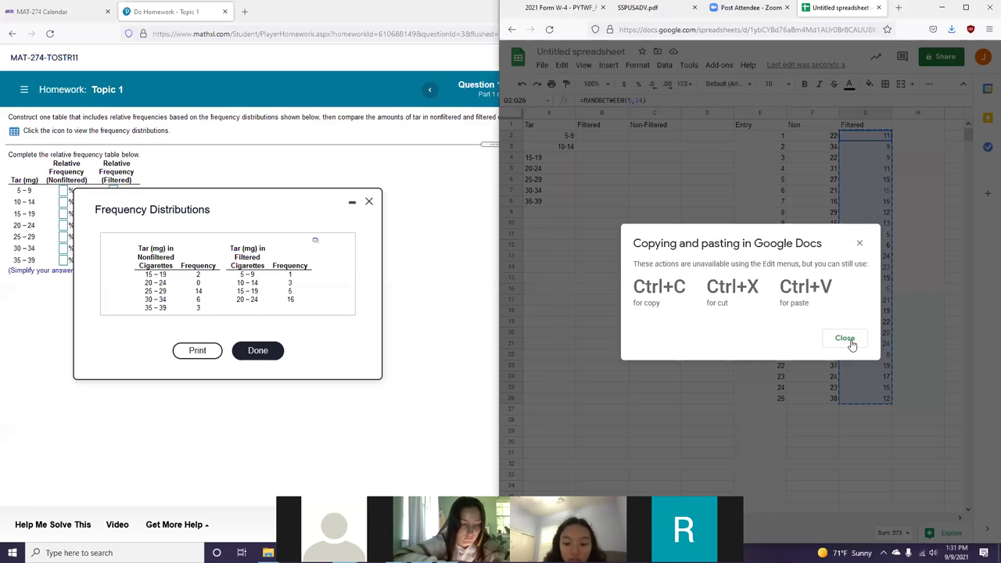
pyautogui.press('Escape')
pyautogui.rightClick(864, 135)
pyautogui.moveTo(905, 194)
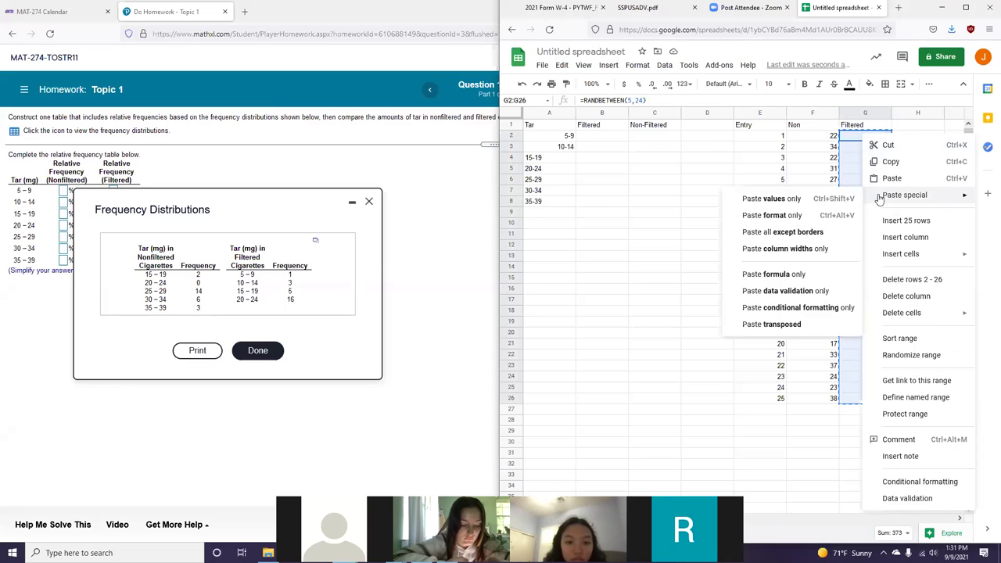
pyautogui.click(796, 202)
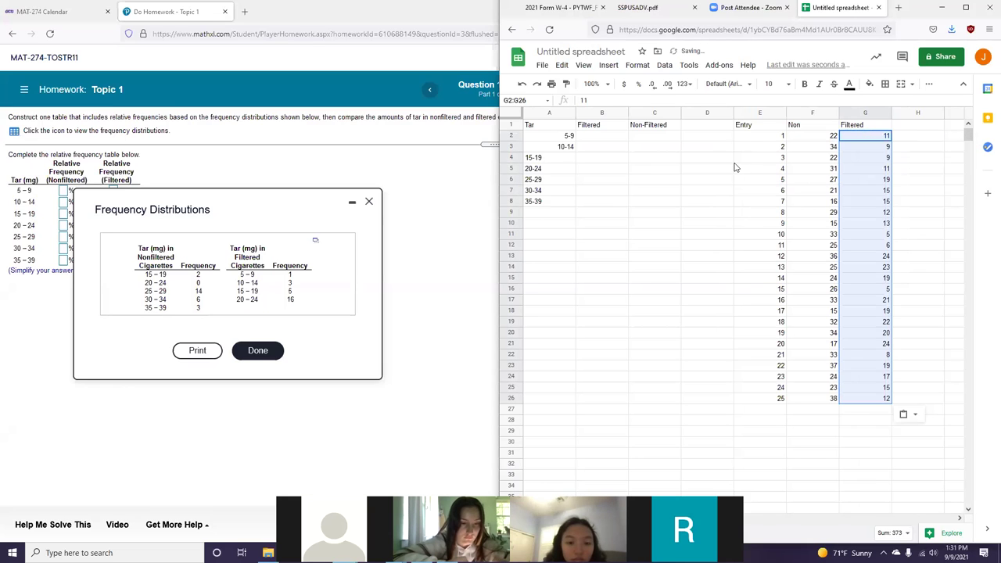
# - Sort the range F2:F26 by column F in ascending order (A → Z)
pyautogui.click(796, 135)
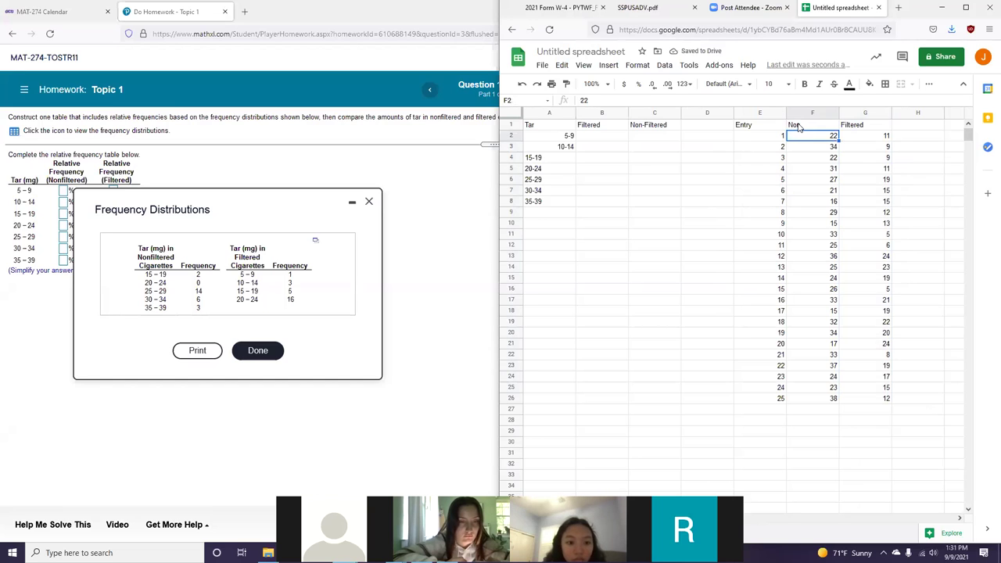
pyautogui.hotkey('ctrl', 'shift', 'Down')
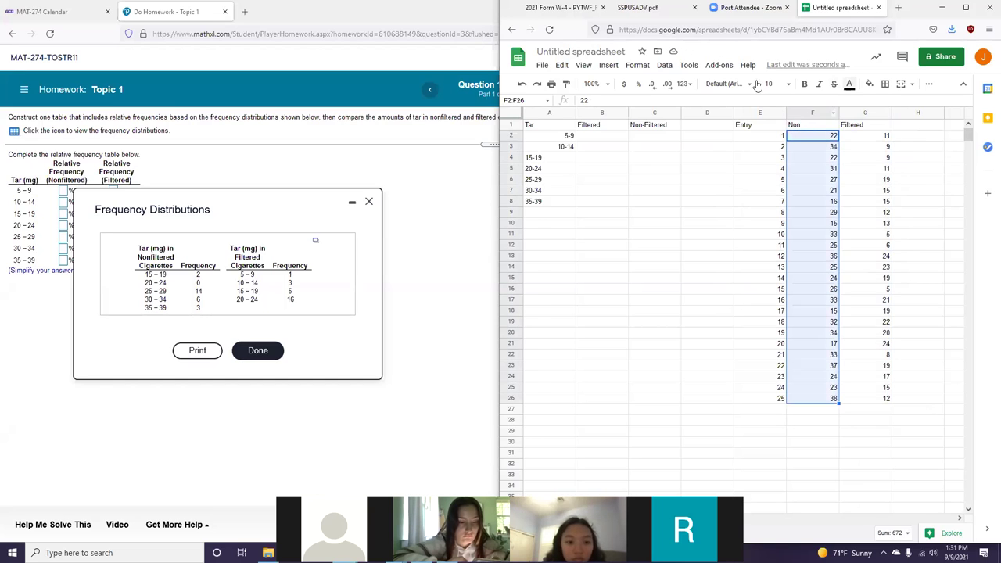
pyautogui.click(663, 66)
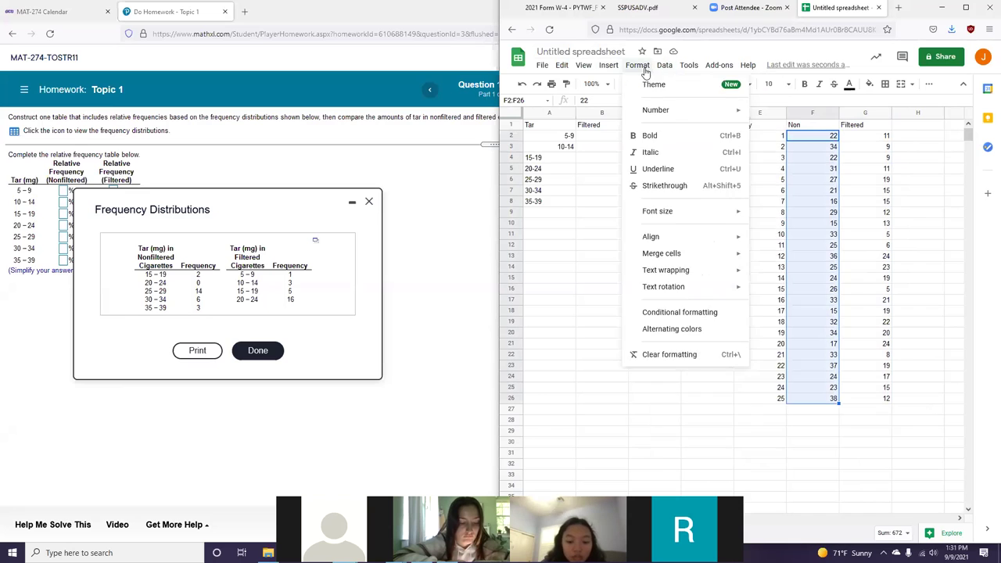
pyautogui.click(679, 168)
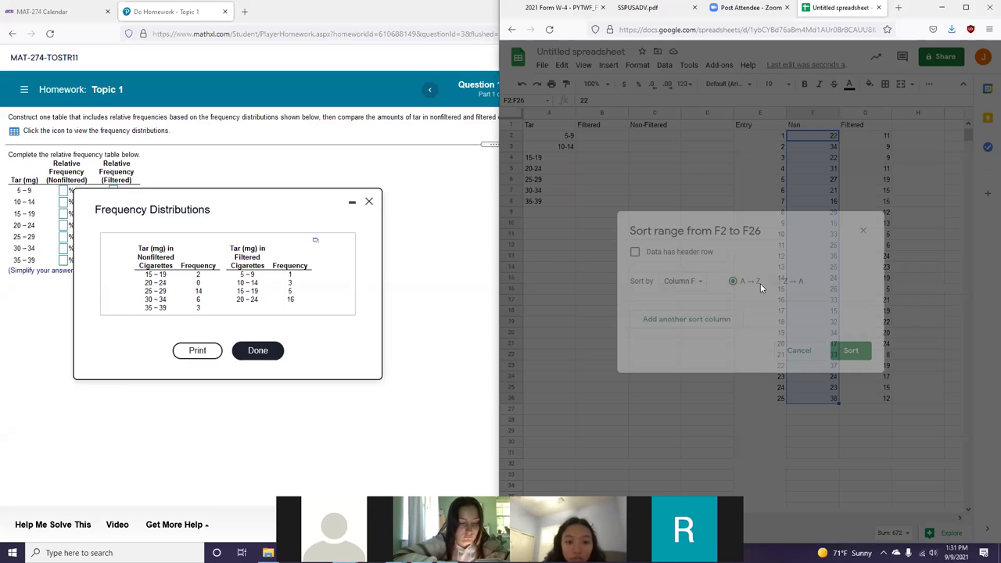
pyautogui.click(850, 351)
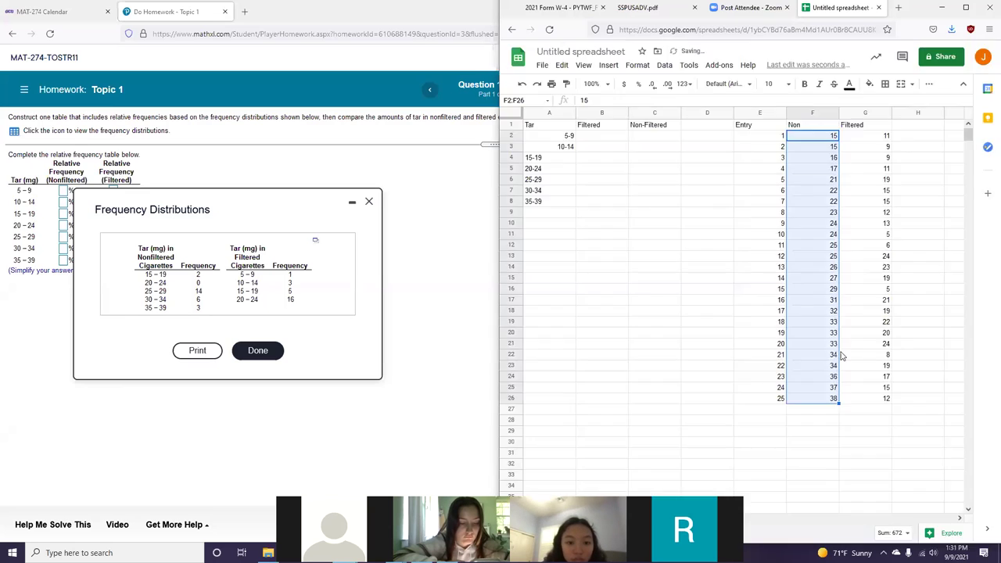
# - Sort the range G2:G26 by column G in ascending order (A → Z)
pyautogui.click(876, 134)
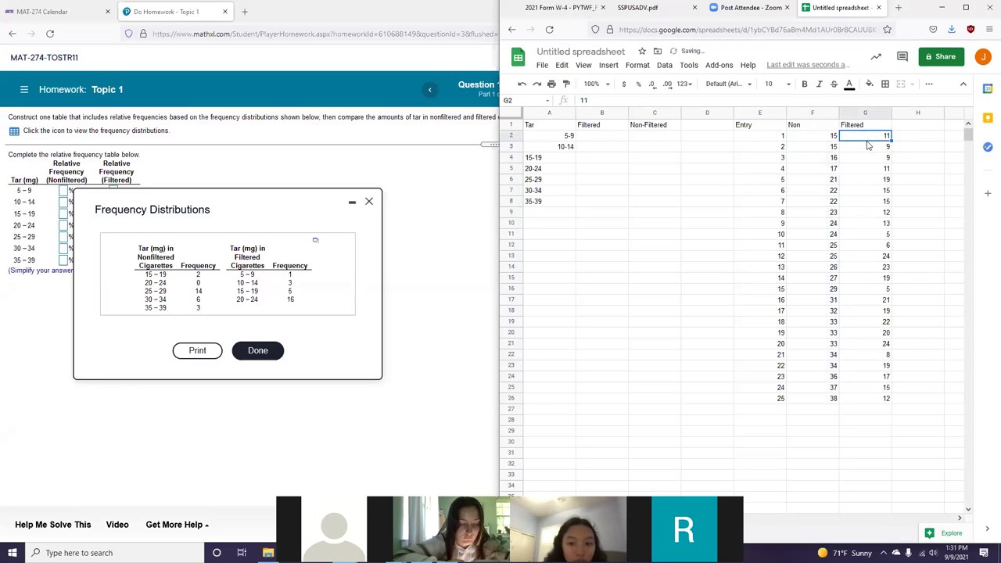
pyautogui.hotkey('ctrl', 'shift', 'Down')
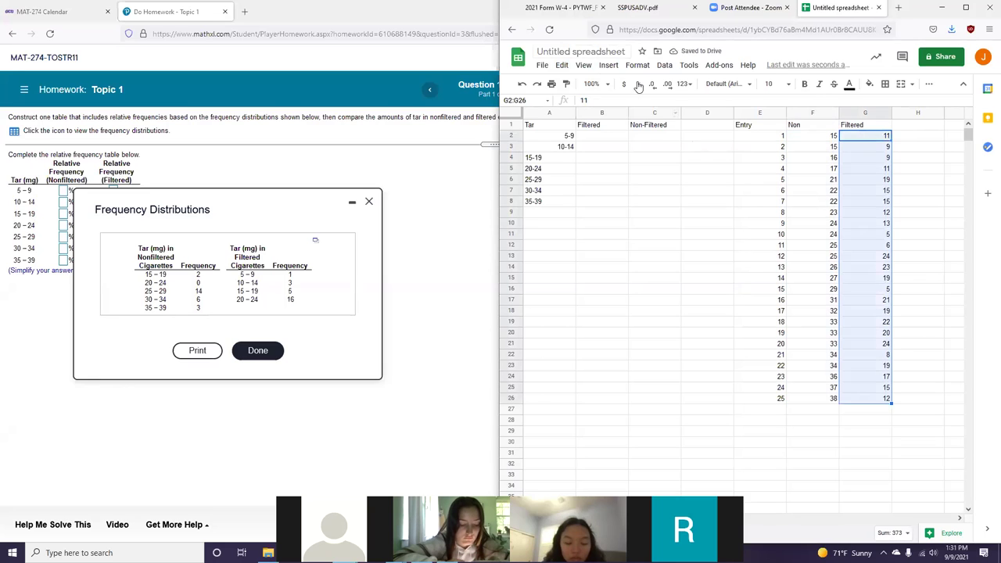
pyautogui.click(664, 65)
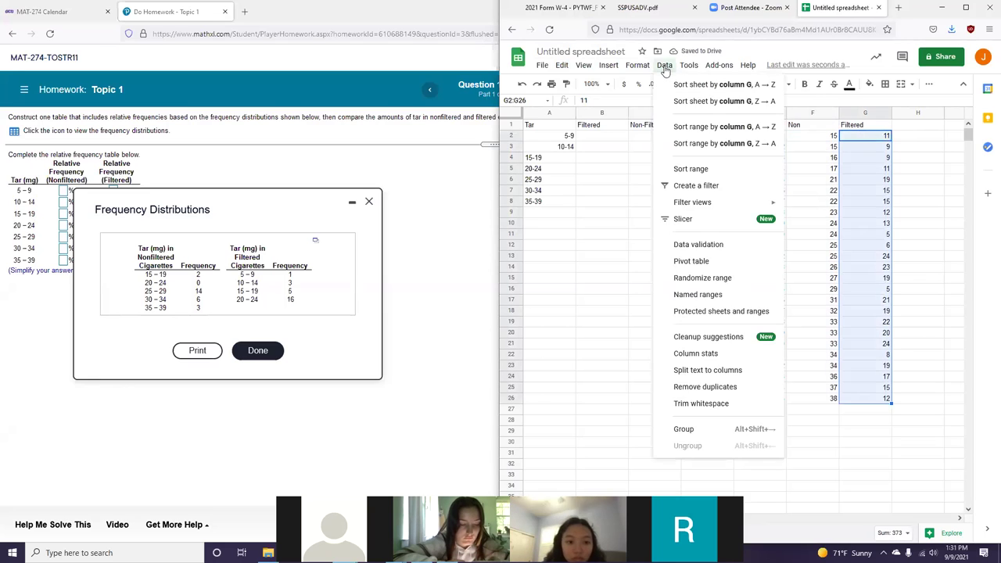
pyautogui.click(701, 128)
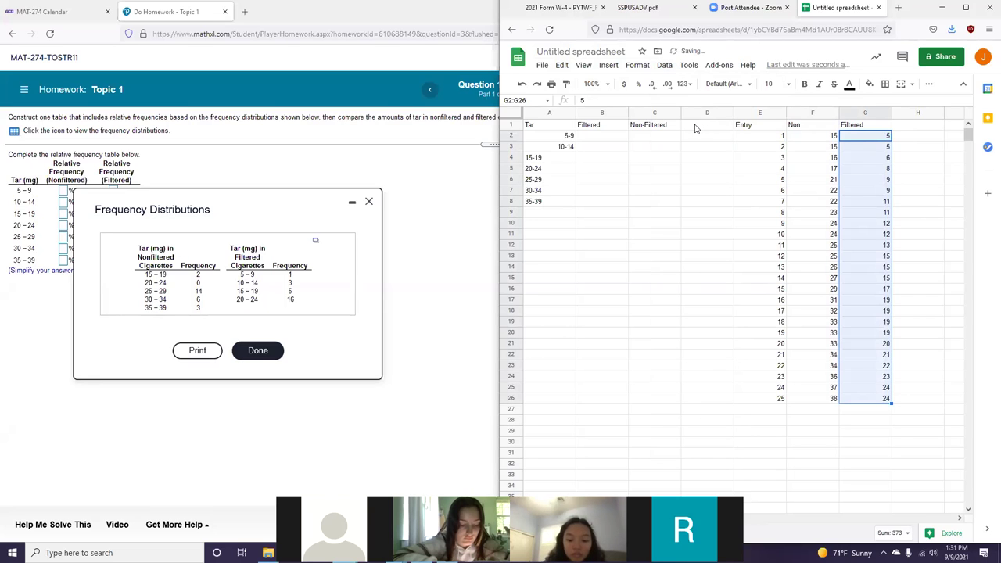
# - Enter 4 in cell C2 as the frequency for the 5-9 tar class
pyautogui.click(588, 136)
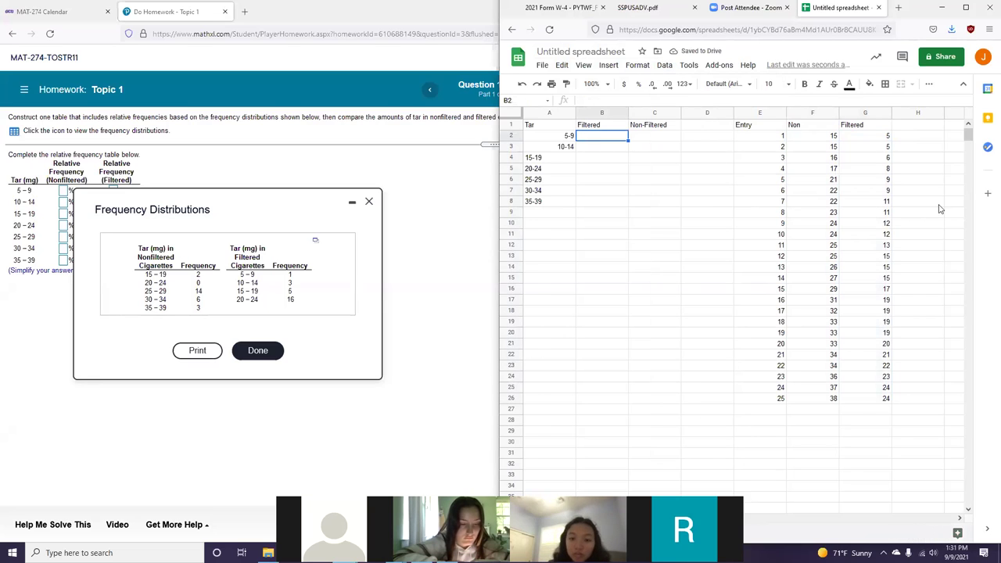
pyautogui.click(652, 129)
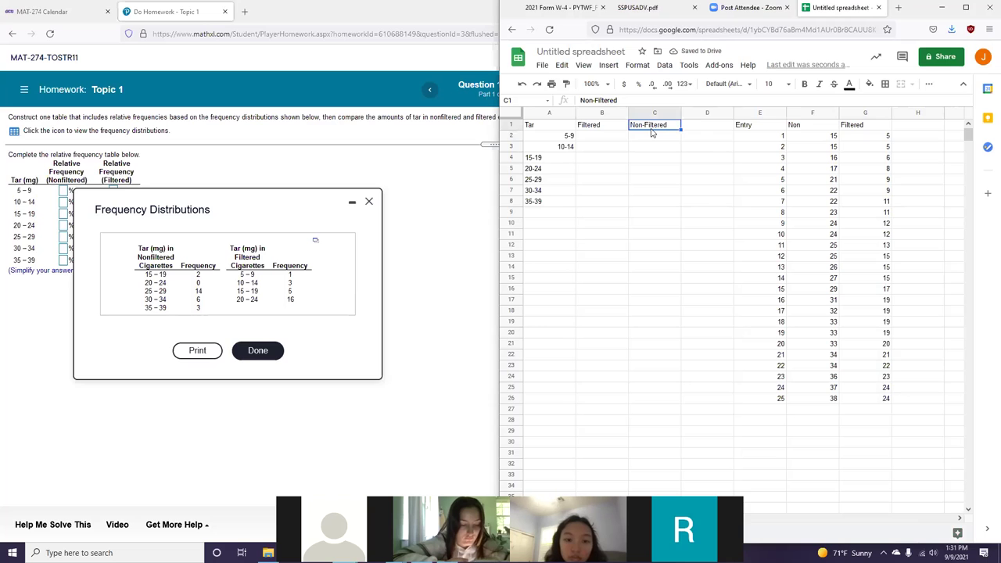
pyautogui.click(651, 132)
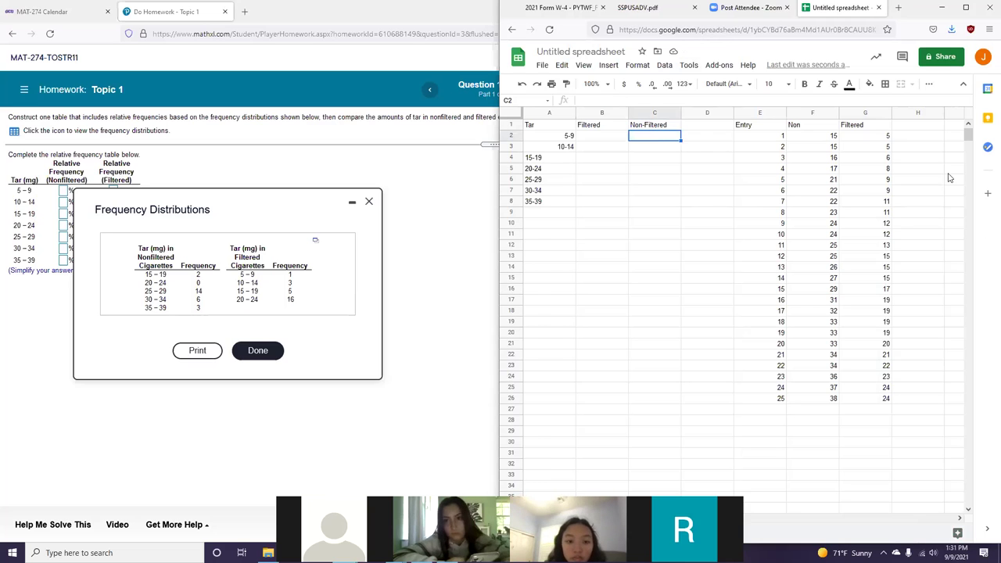
pyautogui.moveTo(870, 136); pyautogui.dragTo(878, 168)
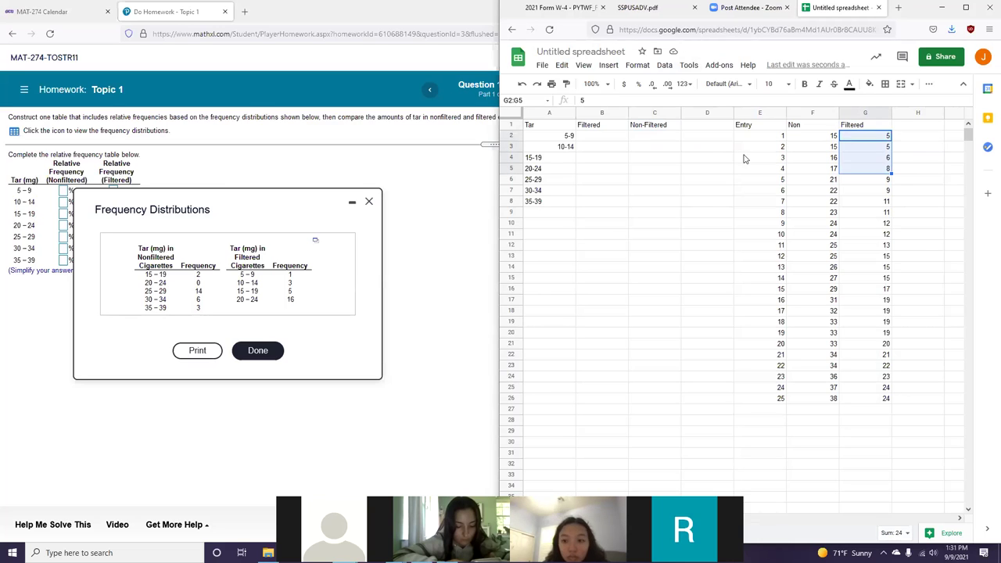
pyautogui.press('Left')
pyautogui.press('Left')
pyautogui.press('Left')
pyautogui.press('Left')
pyautogui.write('4')
pyautogui.press('Return')
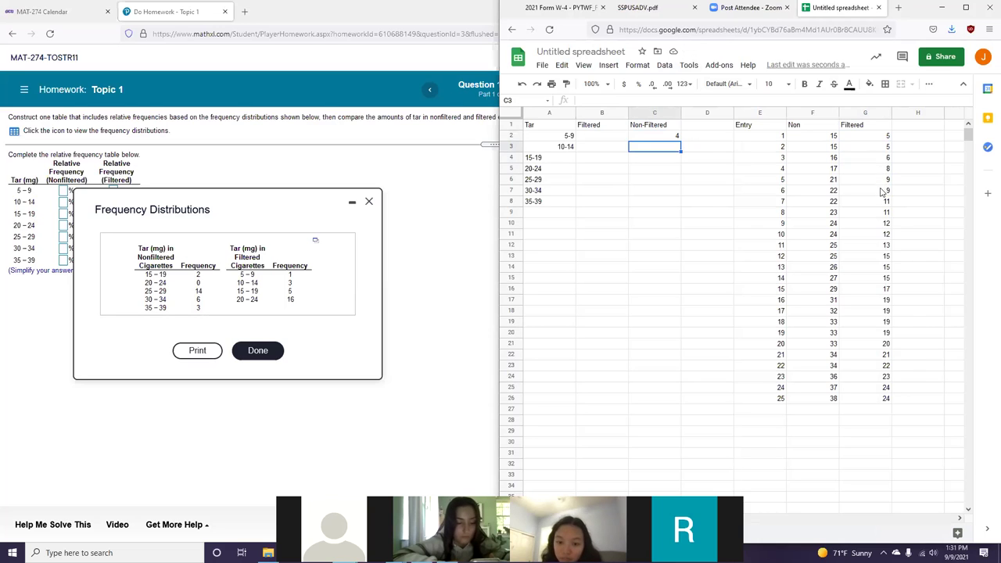
# - Select the column G values up to 9 and correct the 5-9 class frequency in C2 to 6
pyautogui.moveTo(882, 191); pyautogui.dragTo(877, 176)
pyautogui.click(655, 147)
pyautogui.click(645, 139)
pyautogui.write('6')
pyautogui.press('Return')
# - Maximize the browser window and set the lower class limit in A4 of the simple distribution sheet to 110.3
pyautogui.click(964, 9)
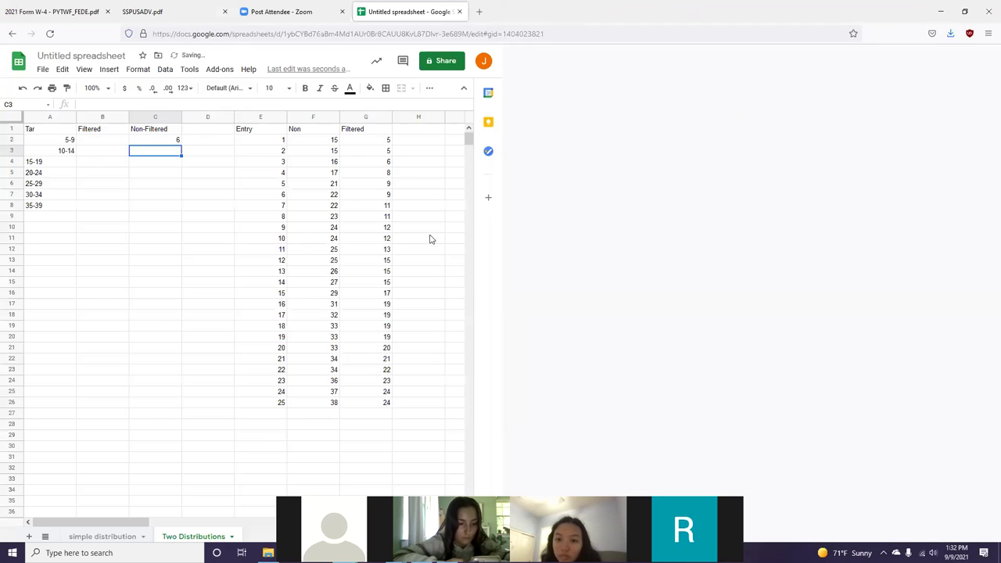
pyautogui.click(94, 534)
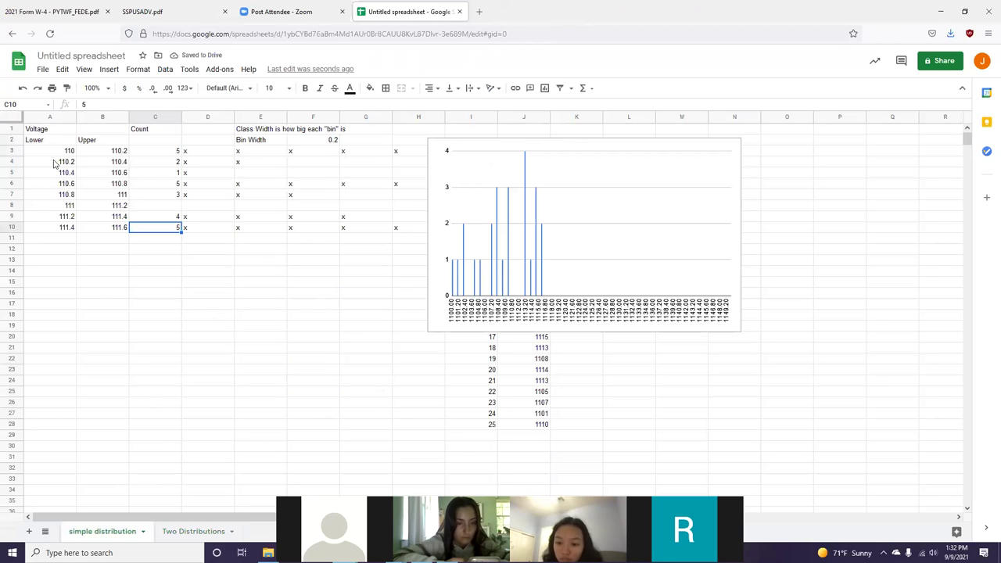
pyautogui.click(55, 162)
pyautogui.write('110.3')
pyautogui.press('Tab')
pyautogui.write('11')
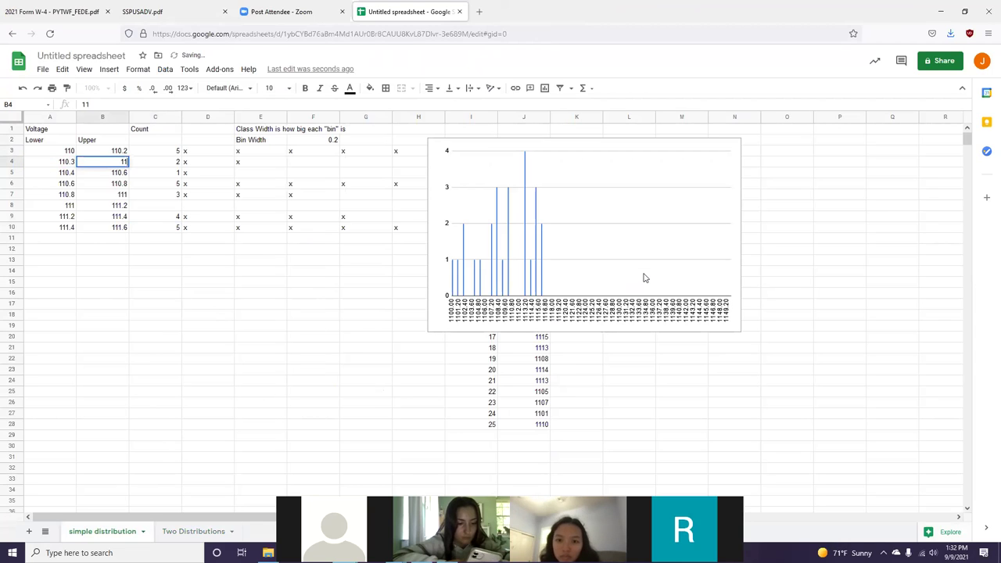
pyautogui.press('Return')
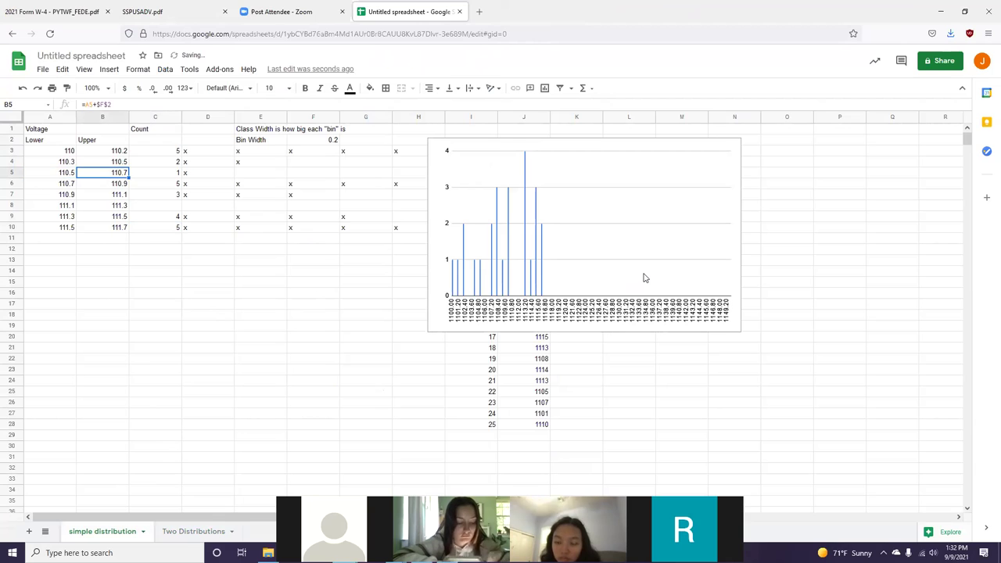
# - Change the lower-limit formula in A5 to =B4+0.1 and fill it down to A10
pyautogui.press('F2')
pyautogui.write('+')
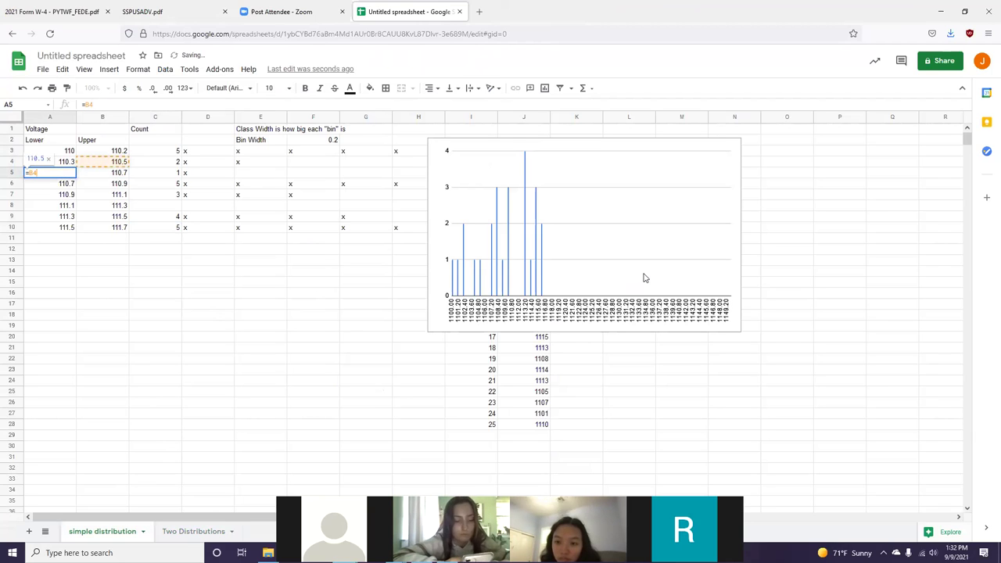
pyautogui.write('0.1')
pyautogui.press('Return')
pyautogui.press('Up')
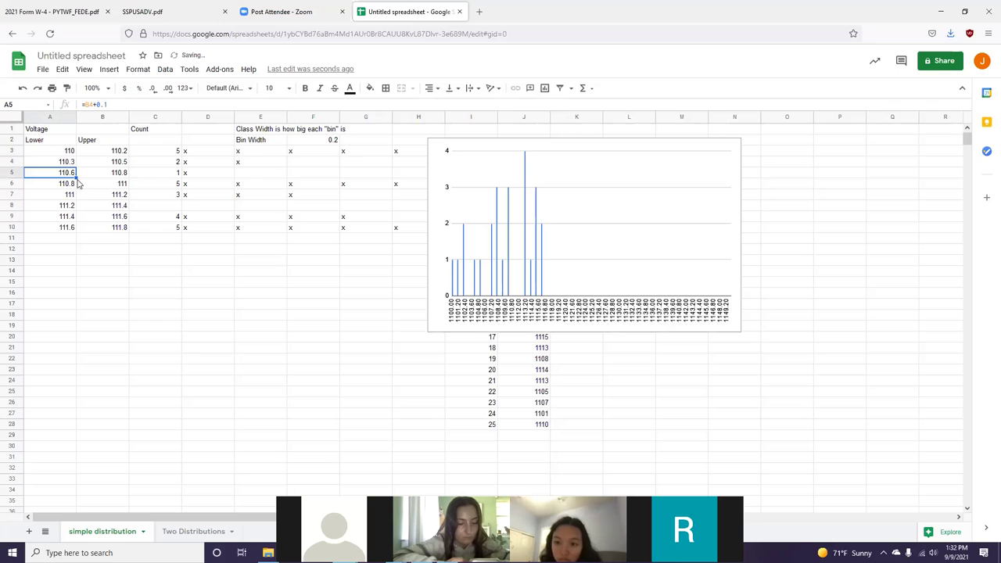
pyautogui.moveTo(76, 178); pyautogui.dragTo(75, 229)
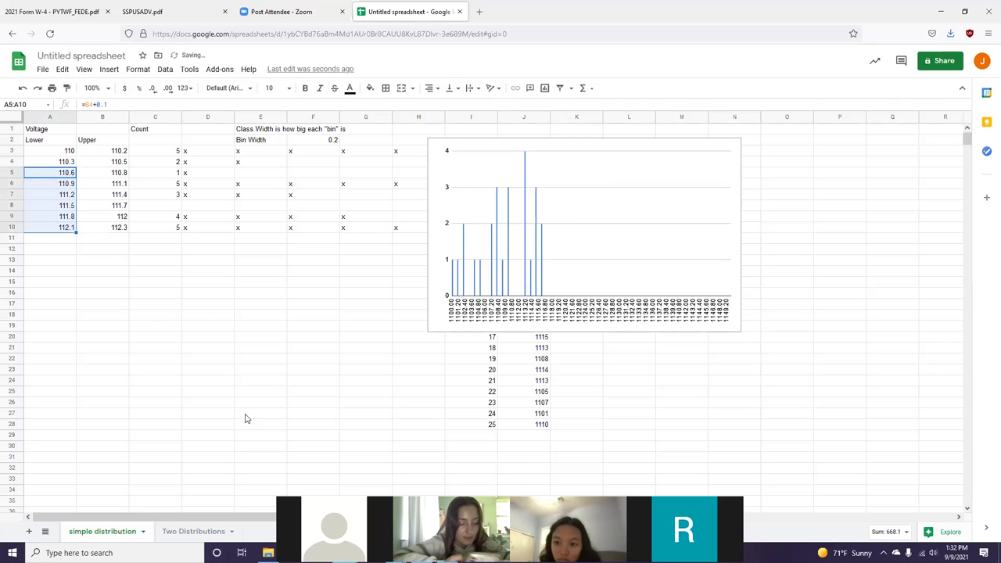
pyautogui.click(51, 162)
pyautogui.press('Down')
pyautogui.click(67, 162)
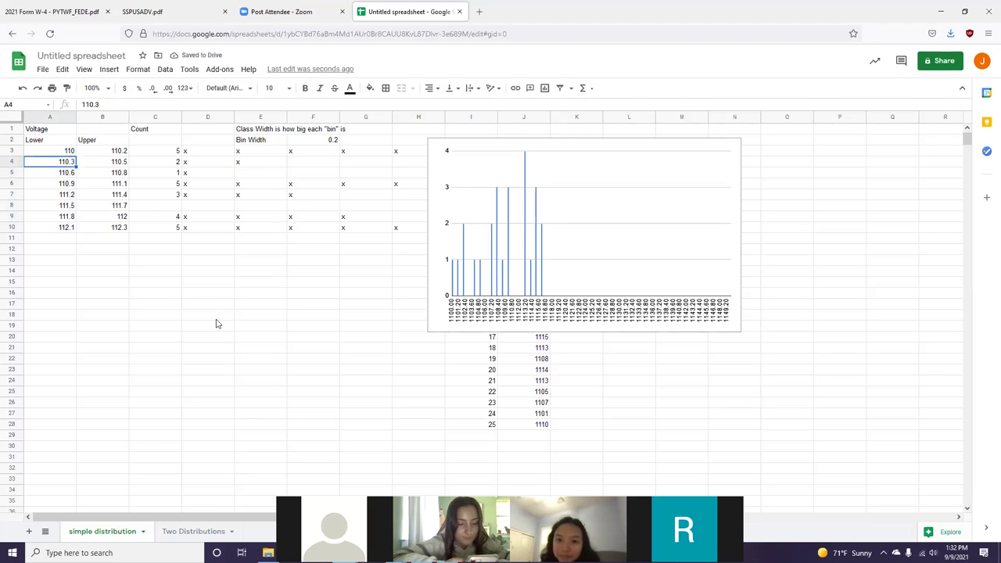
# - On the Two Distributions sheet, select the 10-14 values G8:G12 and enter their frequency, 5, in C3
pyautogui.click(195, 532)
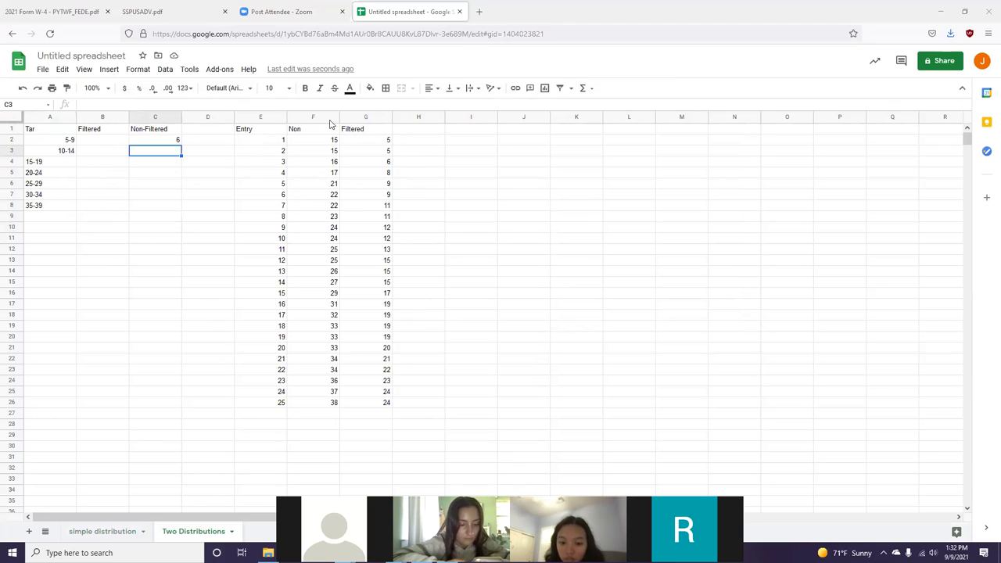
pyautogui.click(386, 207)
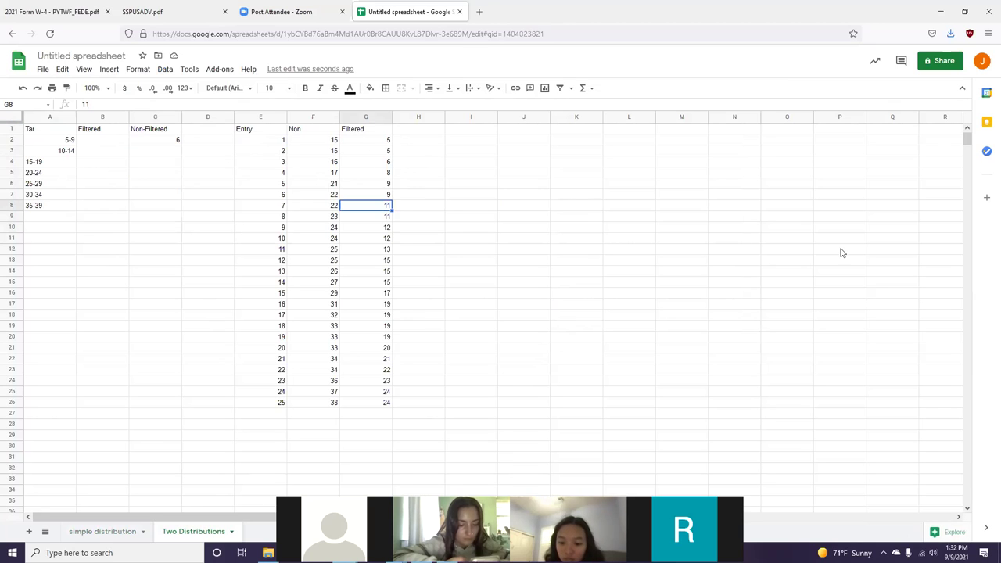
pyautogui.hotkey('shift', 'Down')
pyautogui.hotkey('shift', 'Down')
pyautogui.hotkey('shift', 'Down')
pyautogui.hotkey('shift', 'Down')
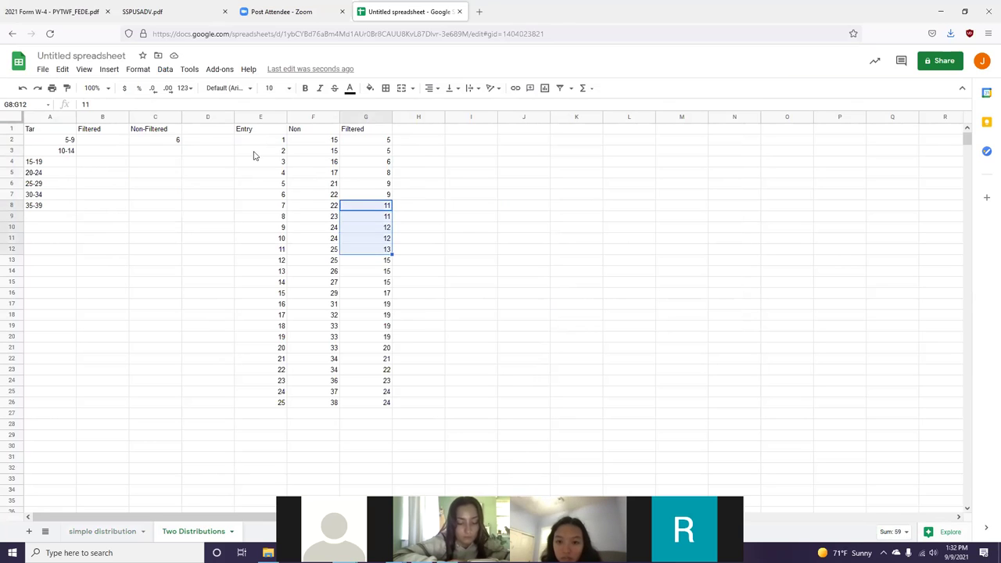
pyautogui.click(160, 156)
pyautogui.write('5')
pyautogui.press('Return')
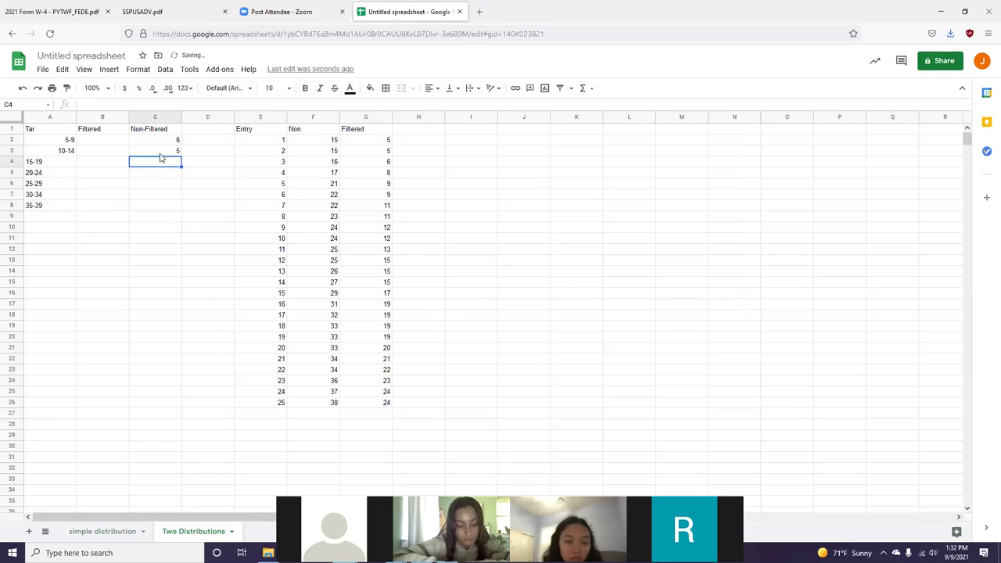
# - Select the 15-19 values G13:G20 and enter their frequency, 8, in cell C4
pyautogui.click(385, 277)
pyautogui.press('Up')
pyautogui.hotkey('shift', 'Down')
pyautogui.hotkey('shift', 'Down')
pyautogui.hotkey('shift', 'Down')
pyautogui.hotkey('shift', 'Down')
pyautogui.hotkey('shift', 'Down')
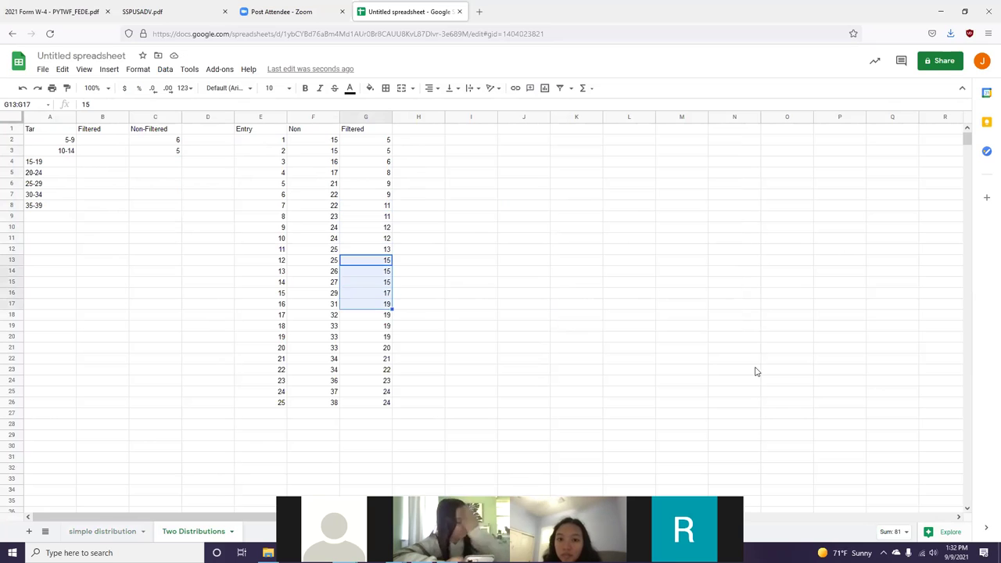
pyautogui.hotkey('shift', 'Down')
pyautogui.hotkey('shift', 'Down')
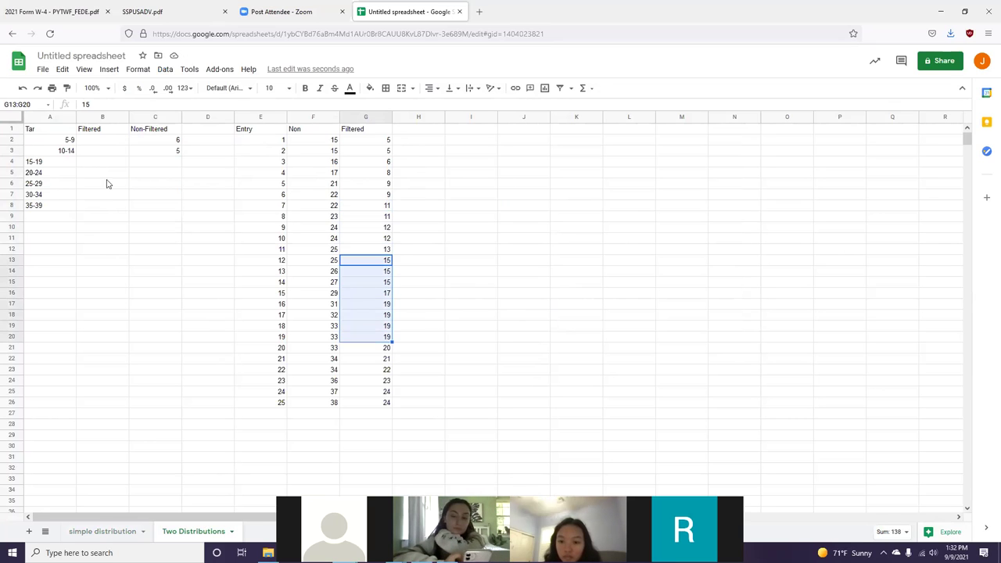
pyautogui.click(157, 163)
pyautogui.write('8')
pyautogui.press('Return')
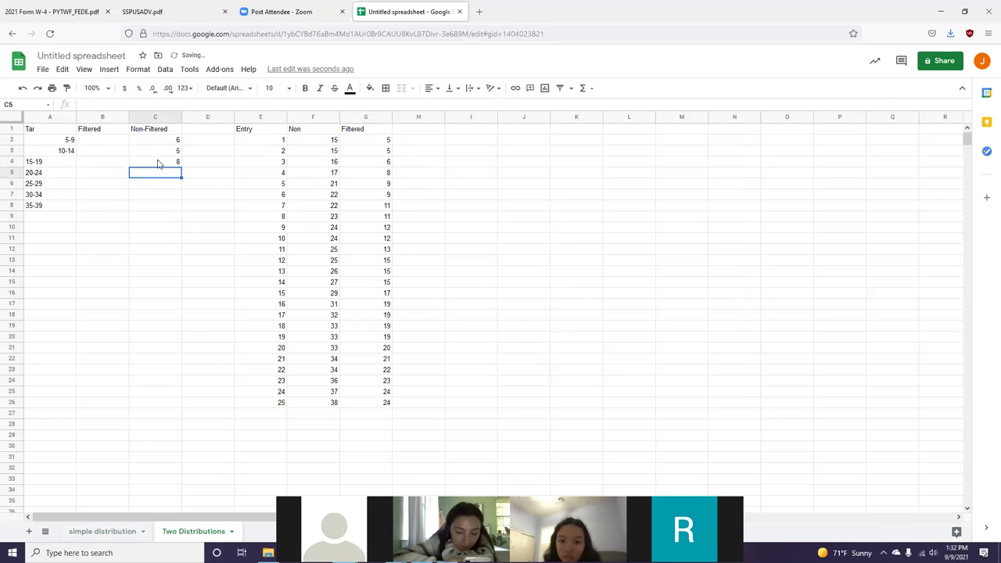
# - Select the 20-24 values G21:G26 and enter their frequency, 6, in cell C5
pyautogui.click(384, 350)
pyautogui.hotkey('shift', 'Down')
pyautogui.hotkey('shift', 'Down')
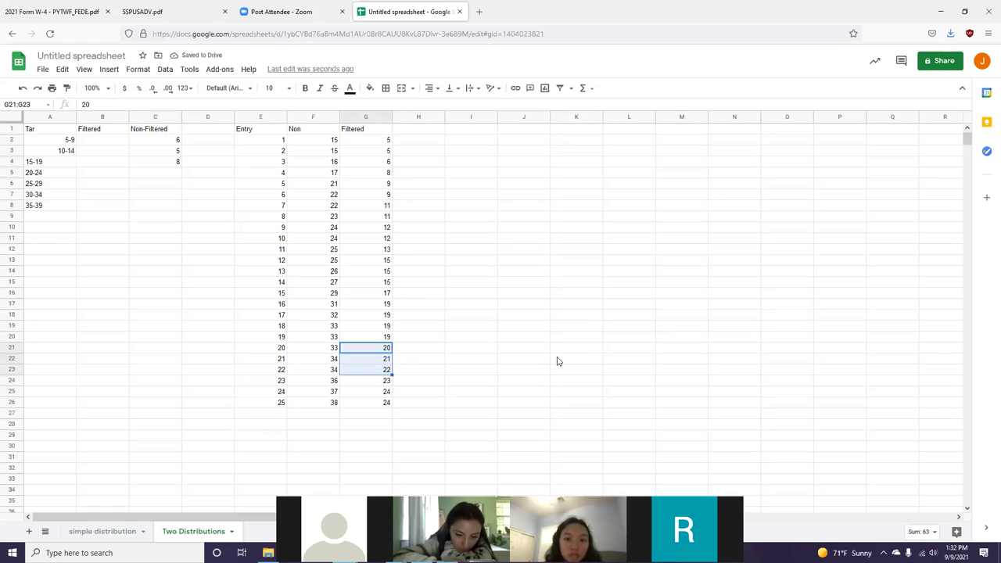
pyautogui.hotkey('shift', 'Down')
pyautogui.hotkey('shift', 'Down')
pyautogui.hotkey('shift', 'Down')
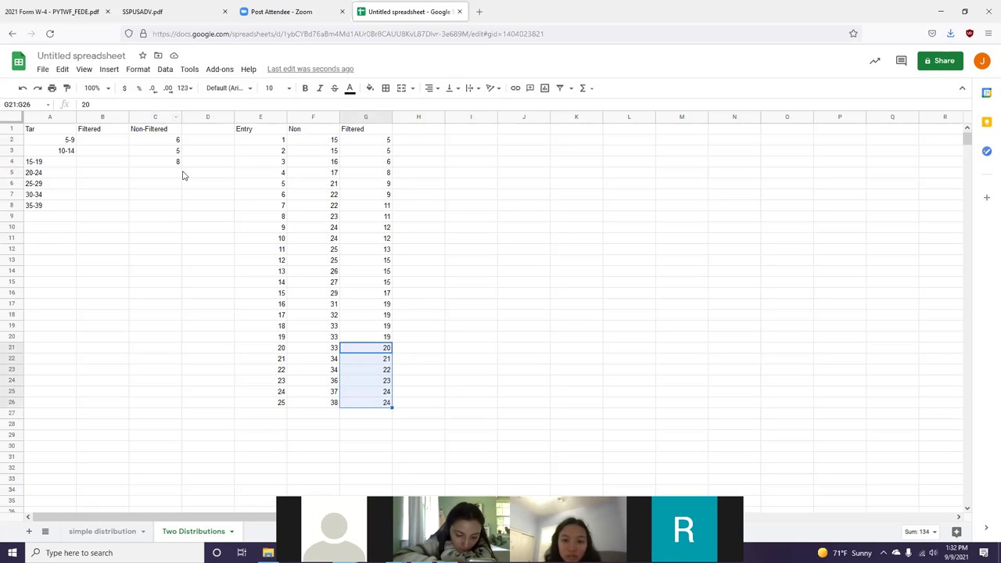
pyautogui.click(178, 175)
pyautogui.write('6')
pyautogui.press('Return')
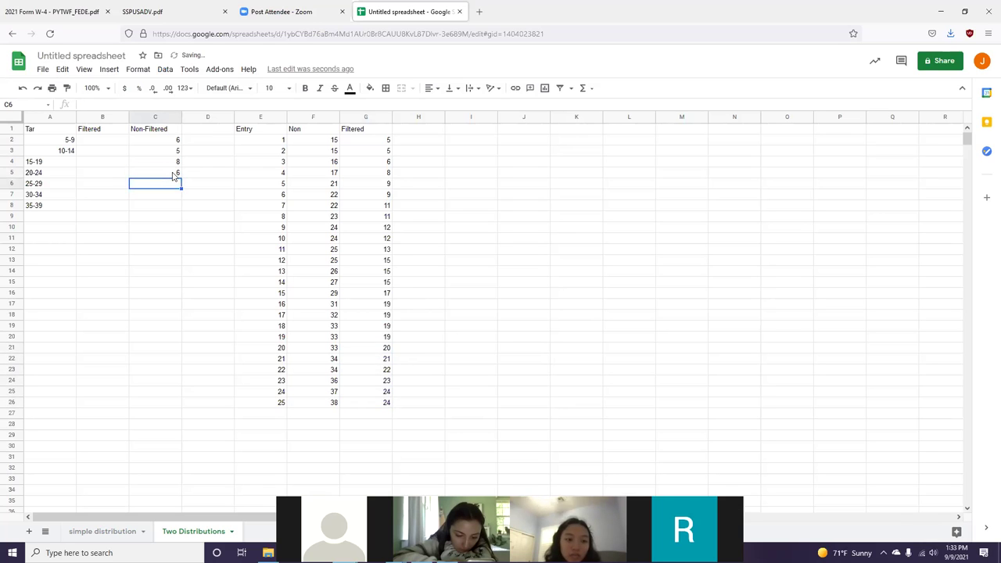
# - Select the 15-19 values F2:F5 in the Non column and enter their frequency, 4, in cell B4
pyautogui.press('Left')
pyautogui.press('Up')
pyautogui.press('Up')
pyautogui.press('Up')
pyautogui.press('Up')
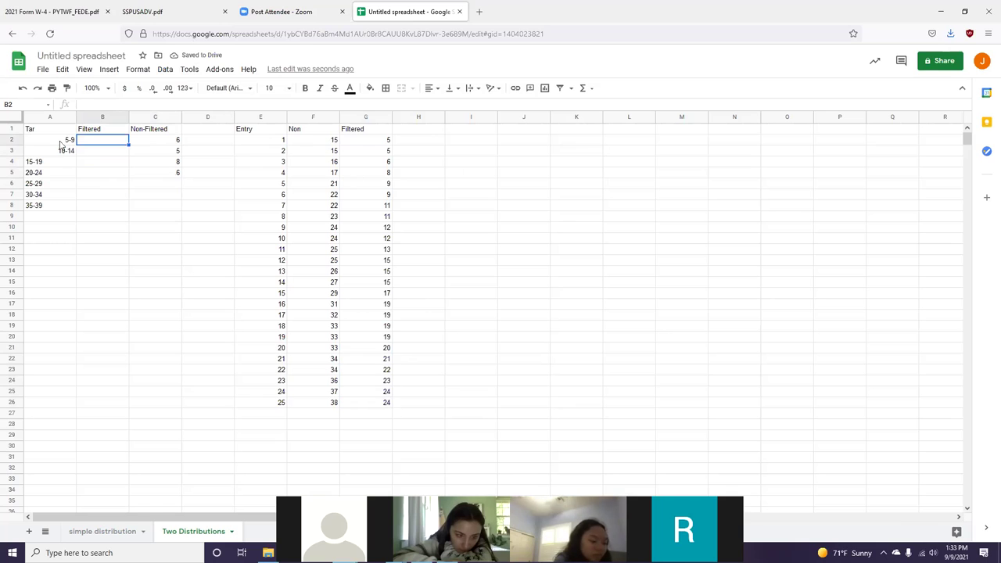
pyautogui.click(107, 161)
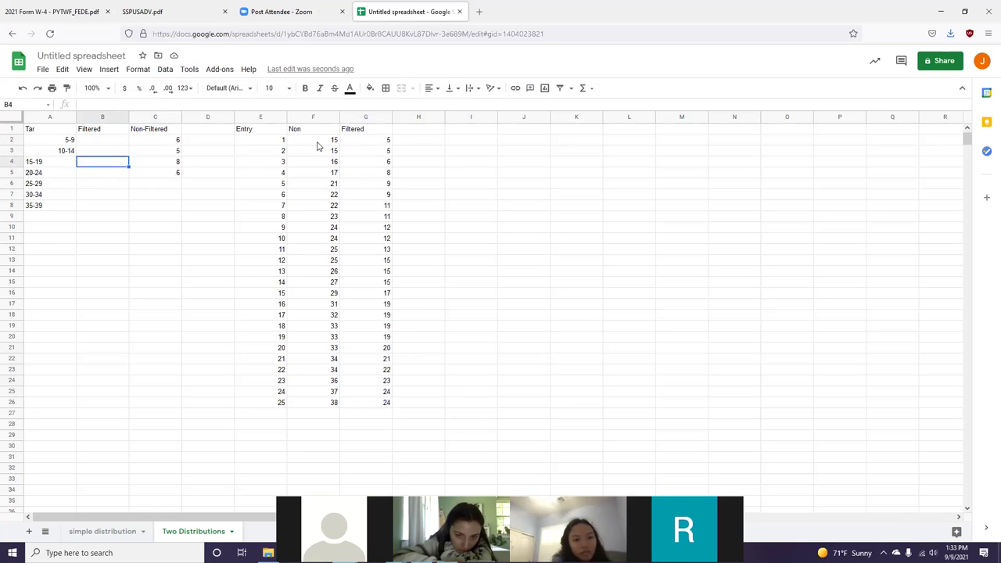
pyautogui.click(317, 142)
pyautogui.hotkey('shift', 'Down')
pyautogui.hotkey('shift', 'Down')
pyautogui.hotkey('shift', 'Down')
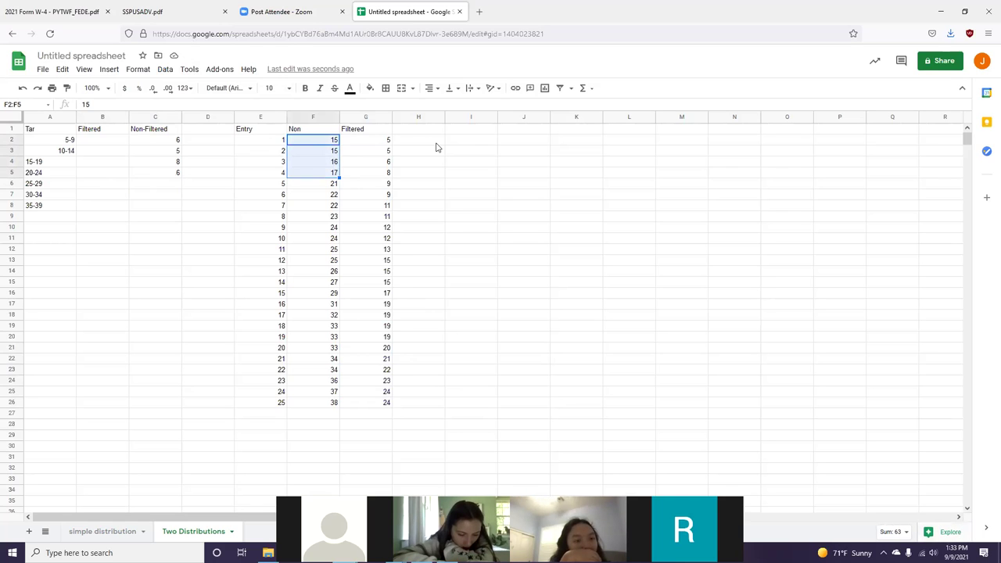
pyautogui.click(92, 161)
pyautogui.write('4')
pyautogui.press('Return')
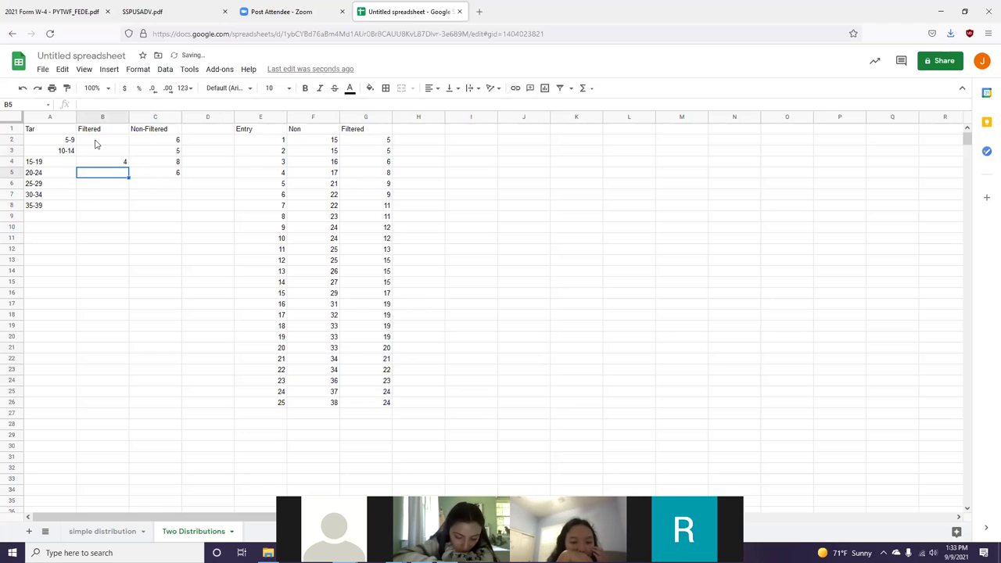
# - Select the 20-24 values F6:F11 in the Non column and enter their frequency, 6, in cell B5
pyautogui.click(330, 185)
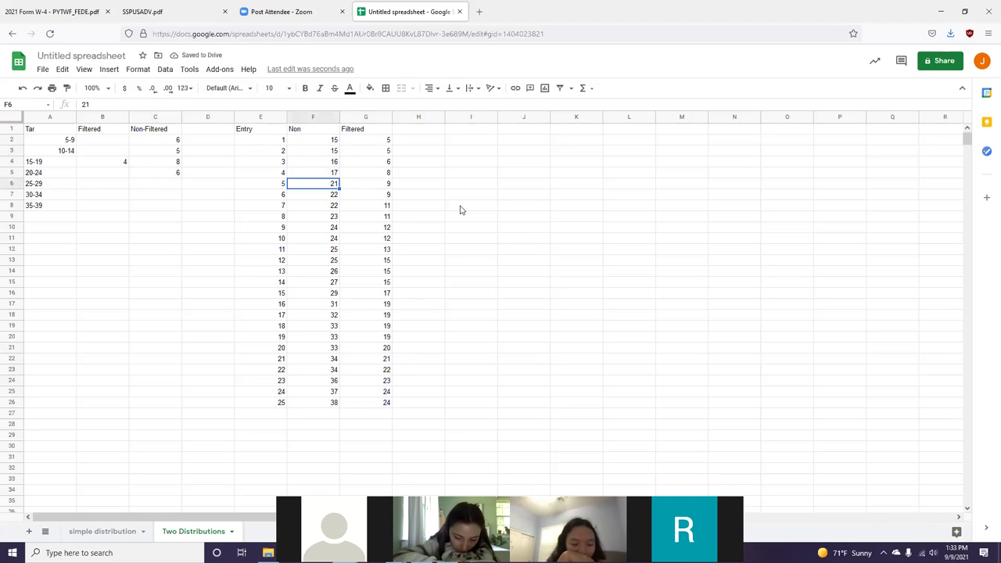
pyautogui.hotkey('shift', 'Down')
pyautogui.hotkey('shift', 'Down')
pyautogui.hotkey('shift', 'Down')
pyautogui.hotkey('shift', 'Down')
pyautogui.hotkey('shift', 'Down')
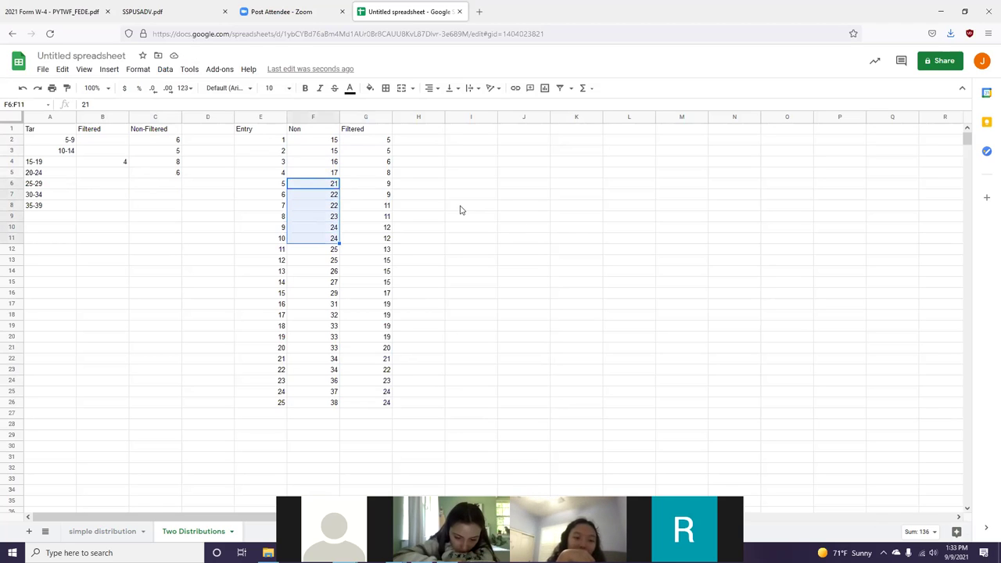
pyautogui.click(125, 175)
pyautogui.write('6')
pyautogui.press('Return')
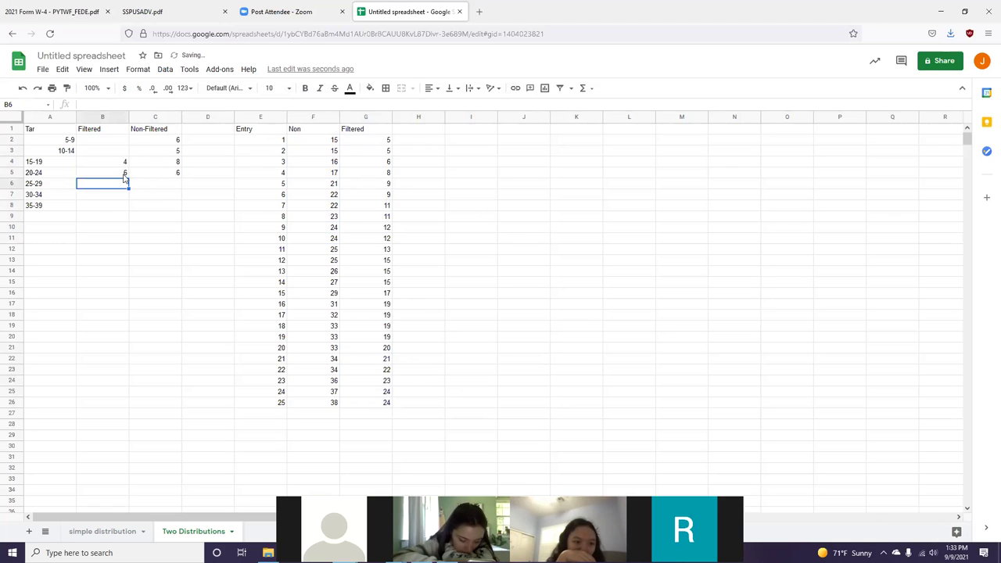
# - Select the 25-29 values F12:F16 in the Non column and enter their frequency, 5, in cell B6
pyautogui.click(332, 249)
pyautogui.hotkey('shift', 'Down')
pyautogui.hotkey('shift', 'Down')
pyautogui.hotkey('shift', 'Down')
pyautogui.hotkey('shift', 'Down')
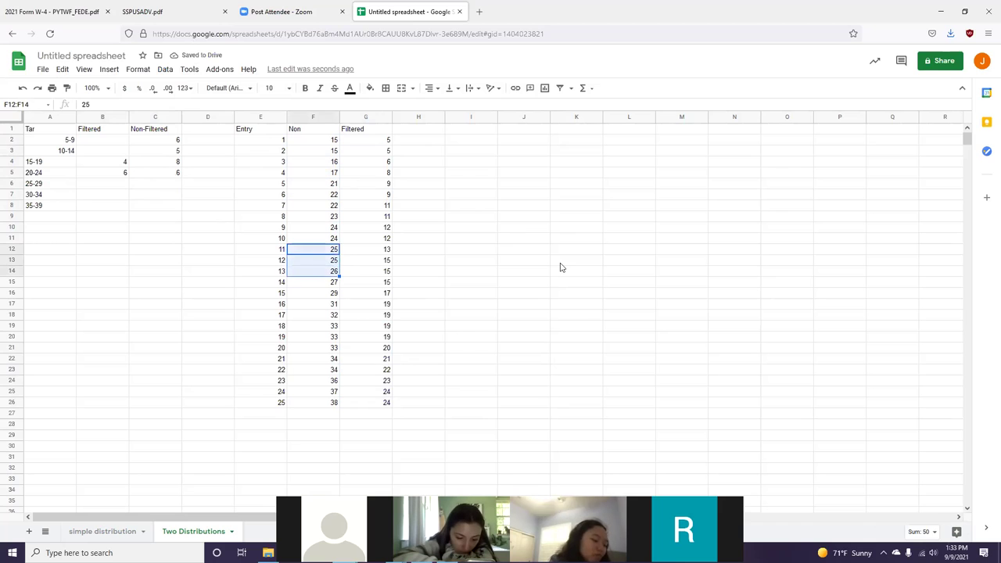
pyautogui.click(105, 181)
pyautogui.write('5')
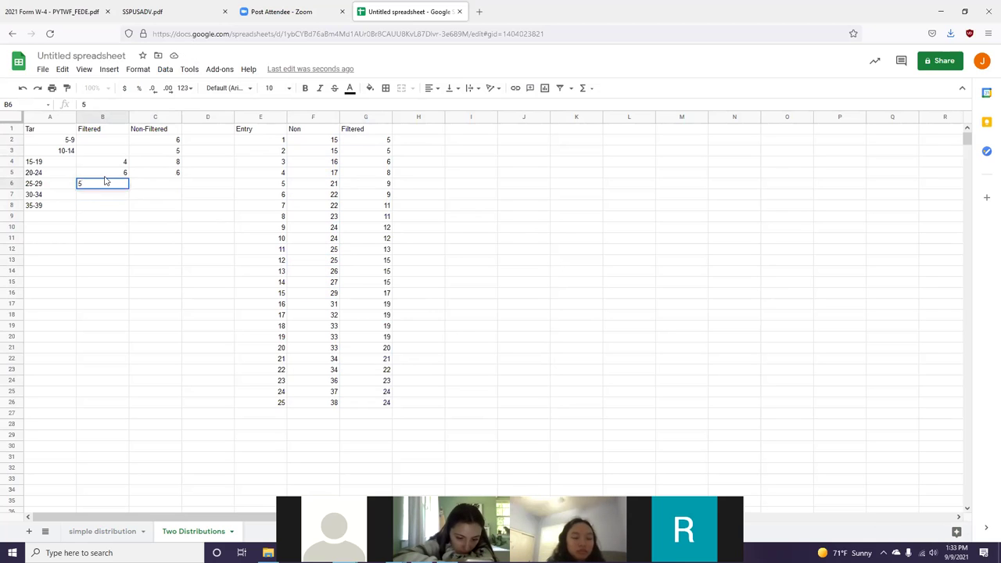
pyautogui.press('Return')
# - Select the 30-34 values F17:F23 in the Non column, and enter the frequencies 7 in B7 and 3 in B8
pyautogui.click(333, 306)
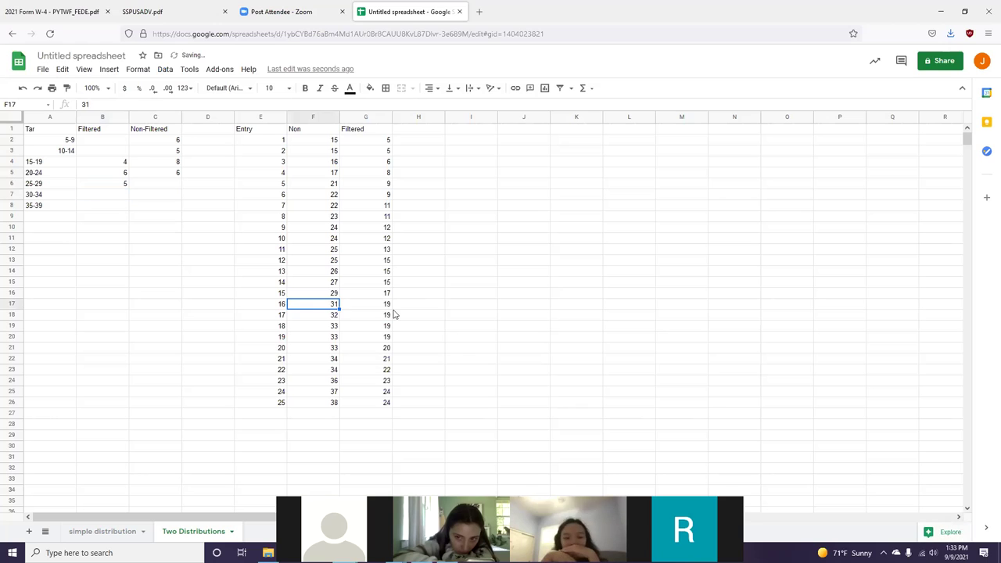
pyautogui.hotkey('shift', 'Down')
pyautogui.hotkey('shift', 'Down')
pyautogui.hotkey('shift', 'Down')
pyautogui.hotkey('shift', 'Down')
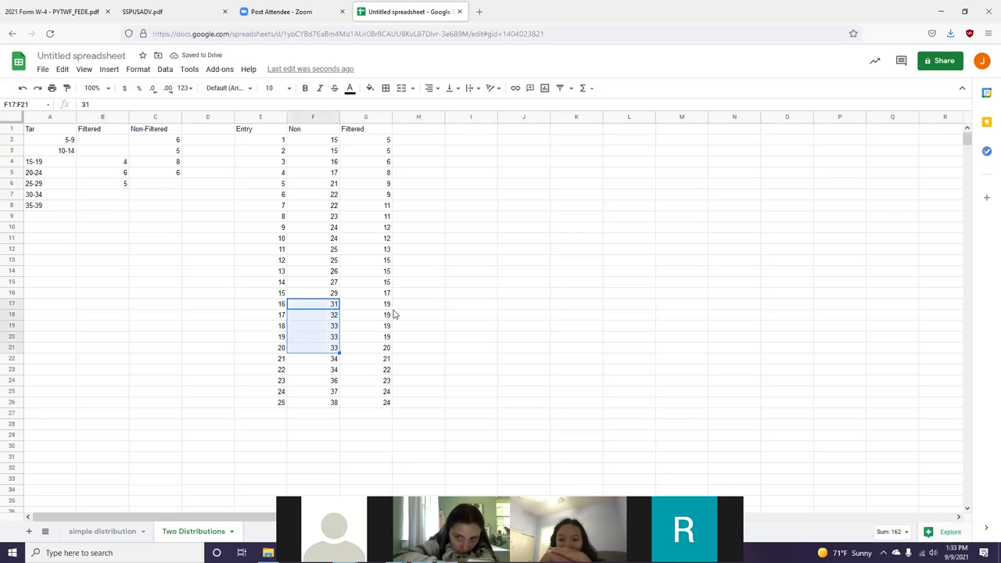
pyautogui.hotkey('shift', 'Down')
pyautogui.hotkey('shift', 'Down')
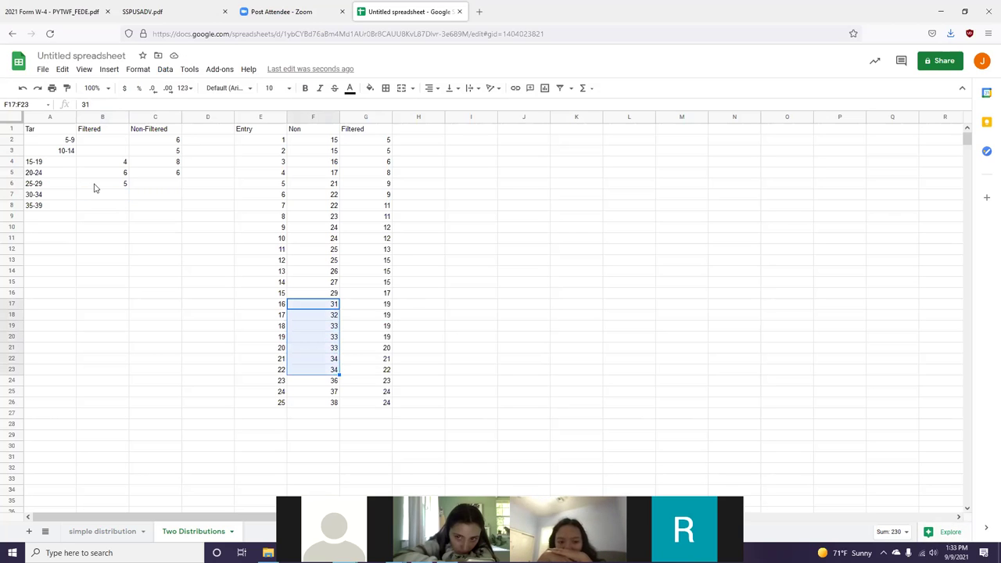
pyautogui.click(100, 196)
pyautogui.write('7')
pyautogui.press('Return')
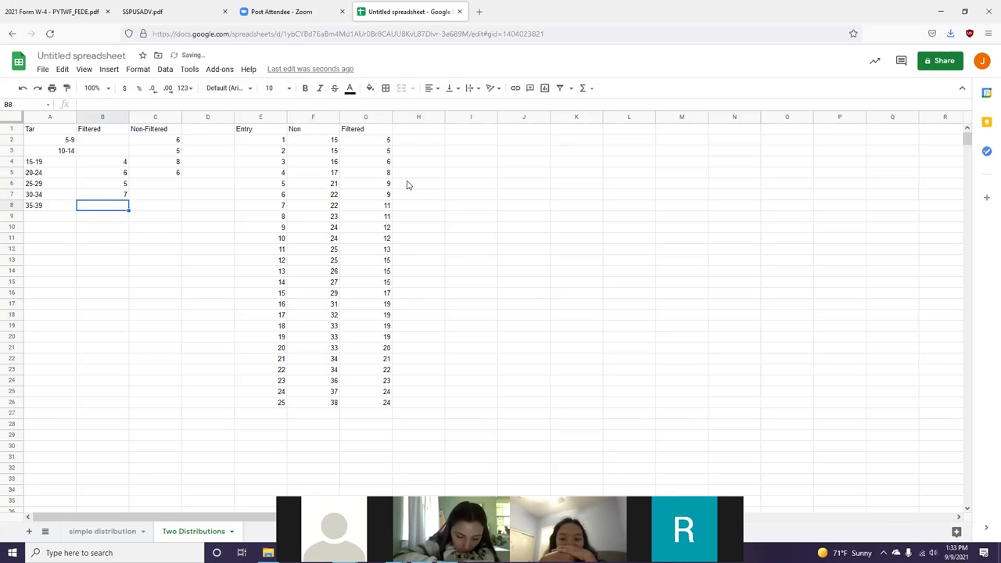
pyautogui.write('3')
pyautogui.press('Return')
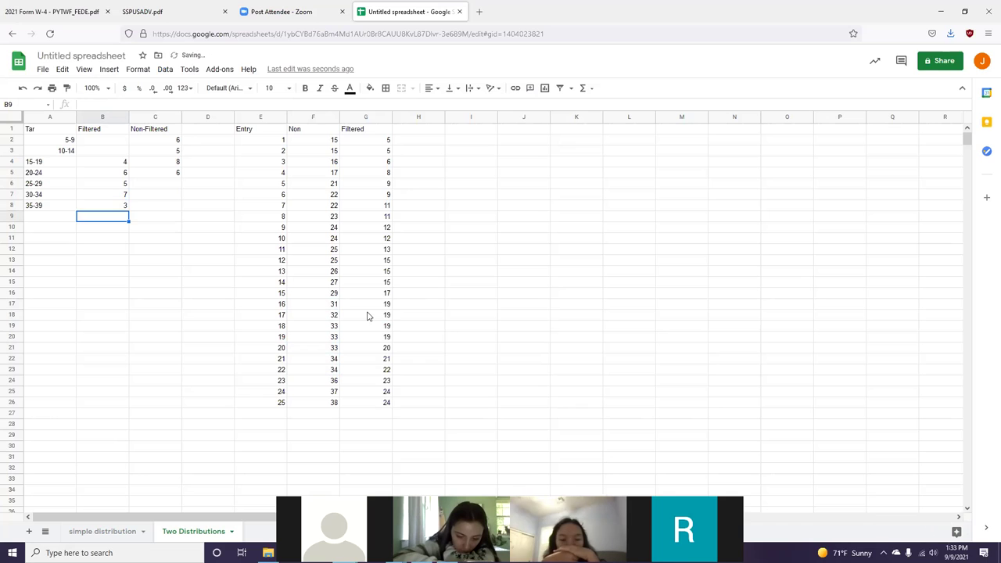
# - Clear the sorted sample data with its Entry, Non and Filtered headings from E1:G26
pyautogui.press('Right')
pyautogui.press('Right')
pyautogui.press('Right')
pyautogui.press('Up')
pyautogui.press('Up')
pyautogui.press('Up')
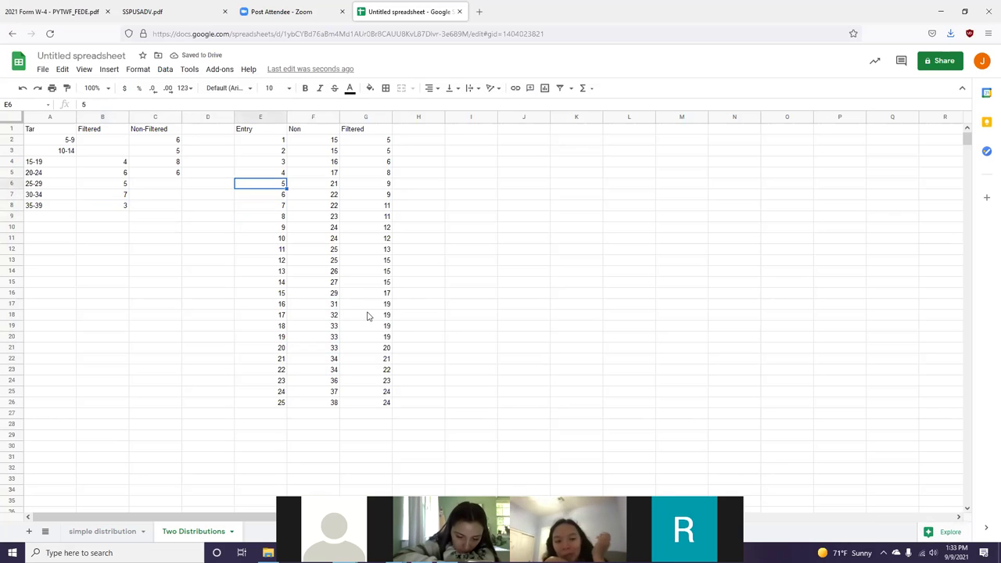
pyautogui.hotkey('ctrl', 'Up')
pyautogui.hotkey('ctrl', 'shift', 'Right')
pyautogui.hotkey('ctrl', 'shift', 'Down')
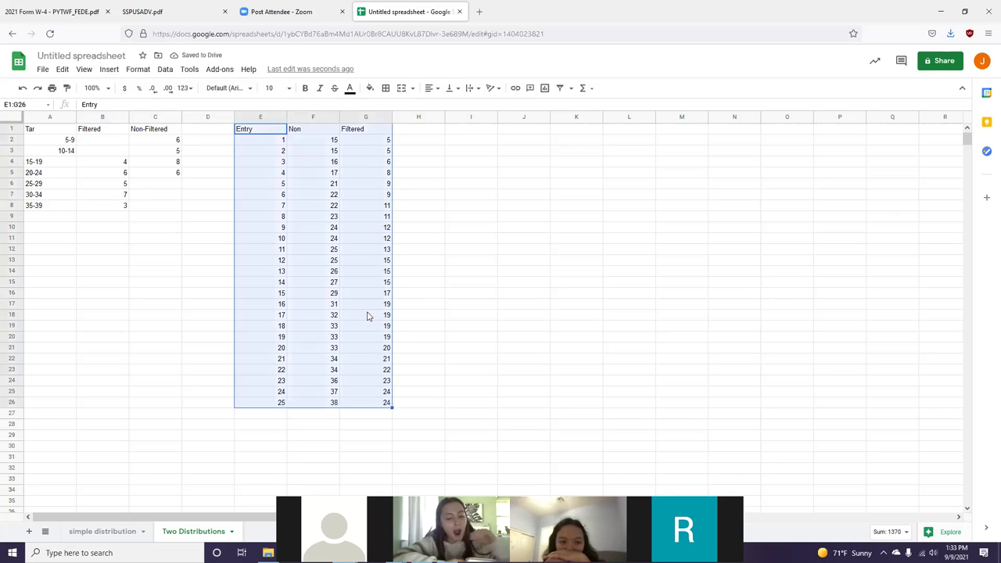
pyautogui.press('Delete')
pyautogui.press('Left')
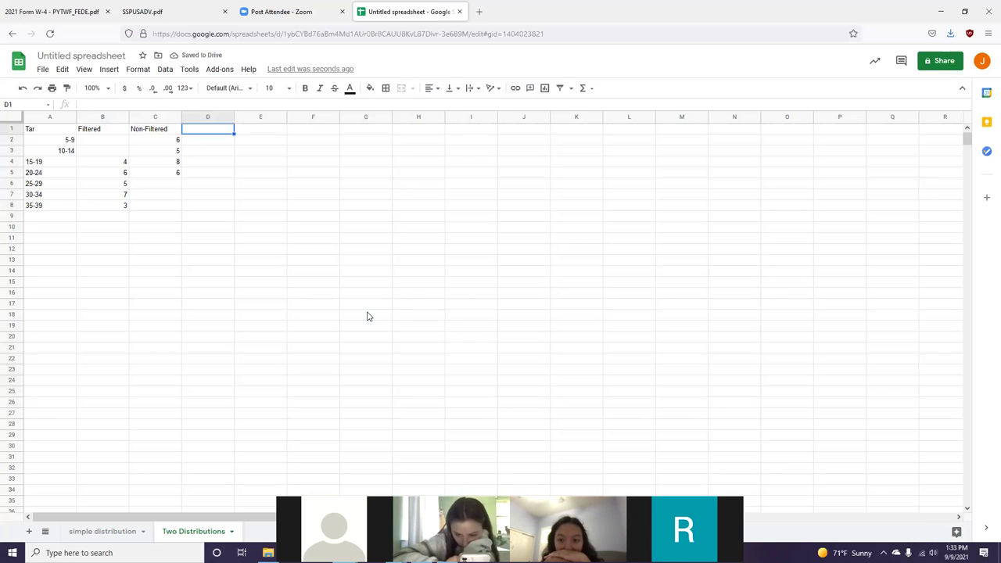
pyautogui.write('%')
pyautogui.hotkey('alt', 'Tab')
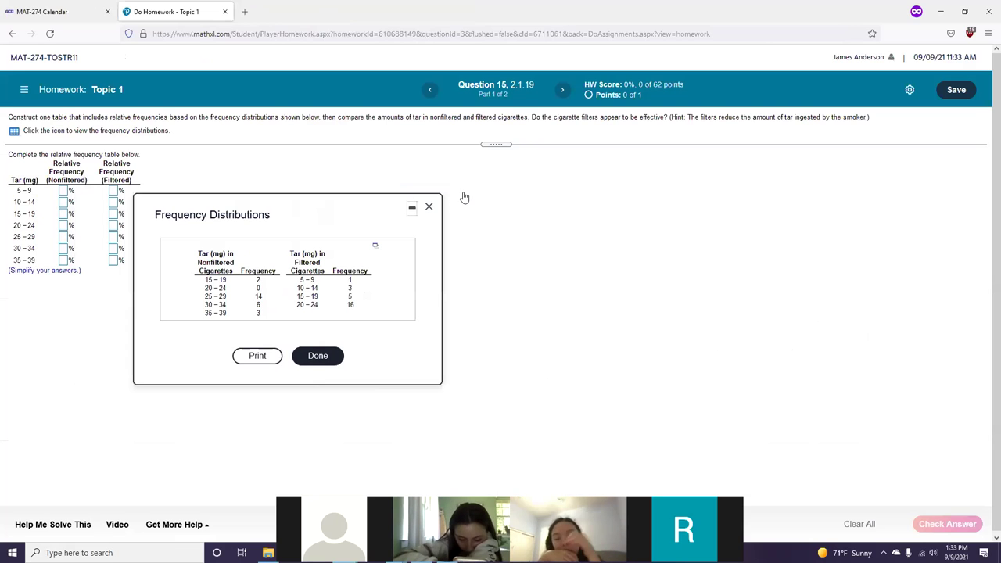
pyautogui.press('Escape')
pyautogui.hotkey('alt', 'Tab')
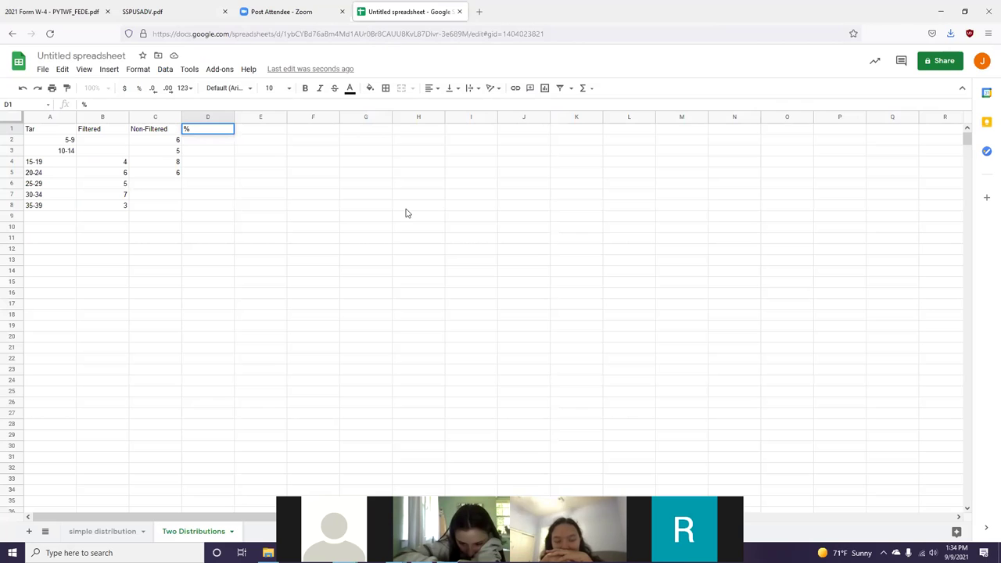
# - Enter "Relative Frequency" in B12 and its definition, "Frequency at one point", in C12
pyautogui.press('Down')
pyautogui.press('Down')
pyautogui.press('Down')
pyautogui.press('Down')
pyautogui.press('Down')
pyautogui.press('Down')
pyautogui.press('Down')
pyautogui.press('Down')
pyautogui.press('Down')
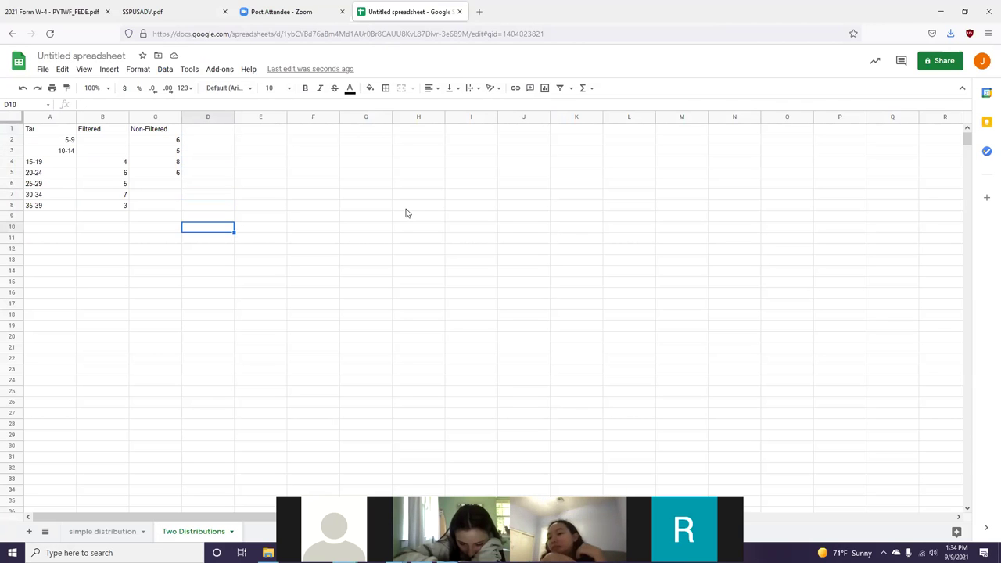
pyautogui.press('Left')
pyautogui.press('Left')
pyautogui.press('Down')
pyautogui.press('Down')
pyautogui.write('Re')
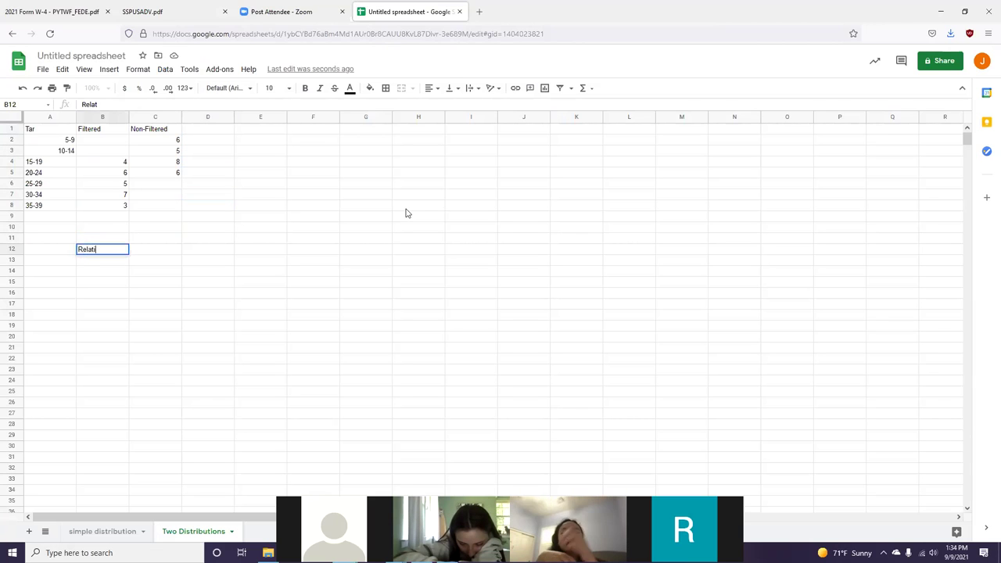
pyautogui.write('lative Frequency')
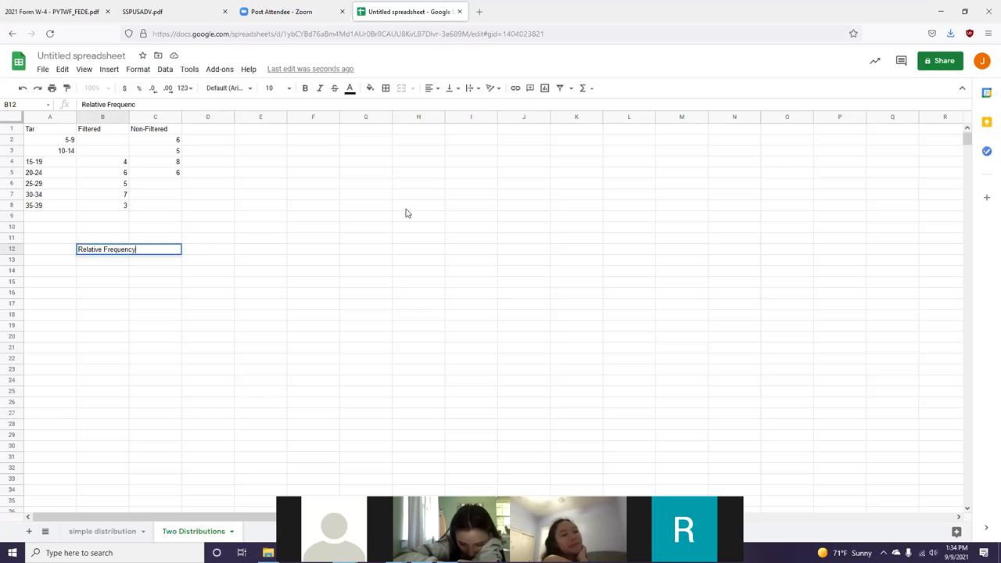
pyautogui.press('Tab')
pyautogui.write('Freq')
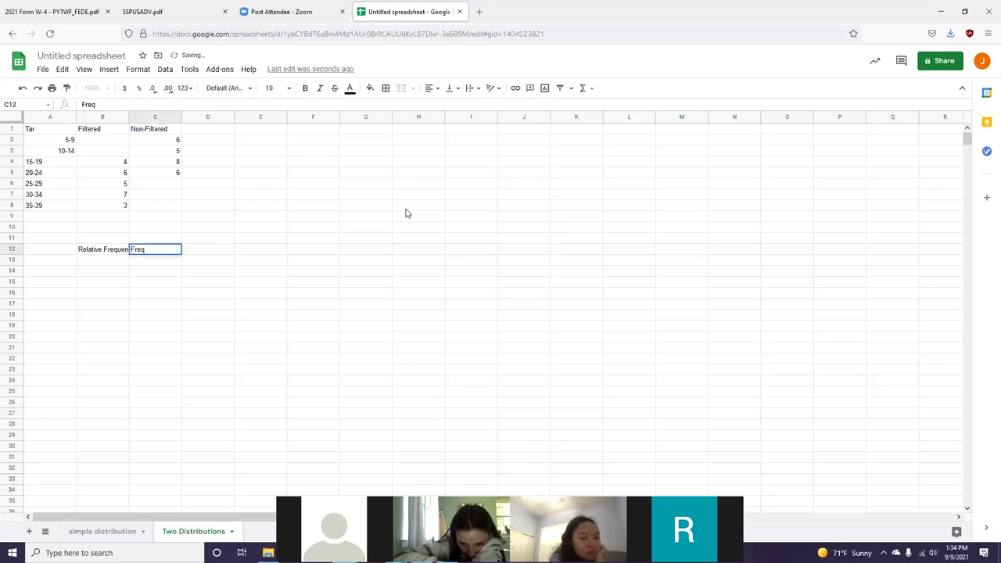
pyautogui.write('uency at ')
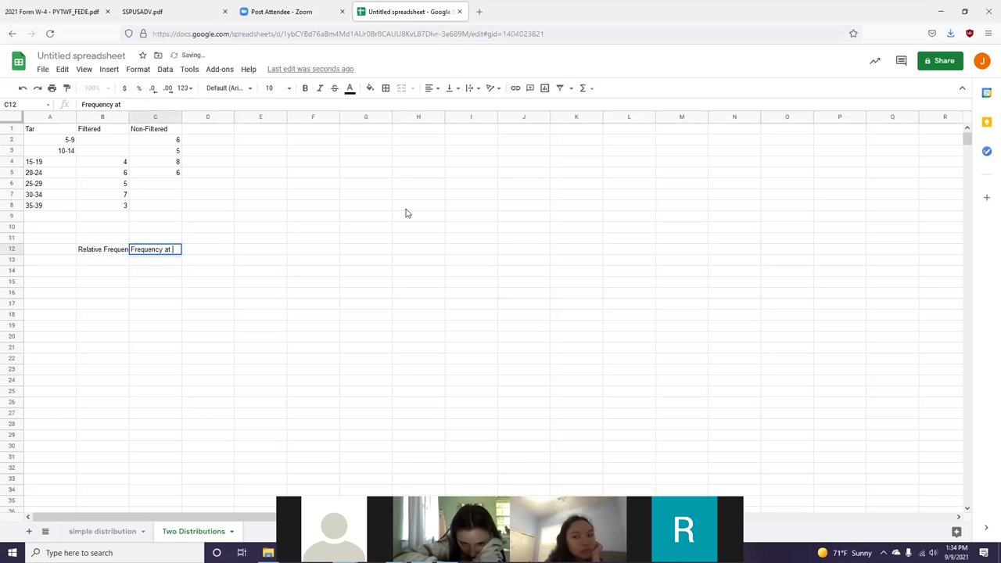
pyautogui.write('one point')
pyautogui.press('Return')
# - Enter "Cumulative Frequency" in B13 and its definition, "Frequency at that point and all before it", in C13
pyautogui.write('Cu')
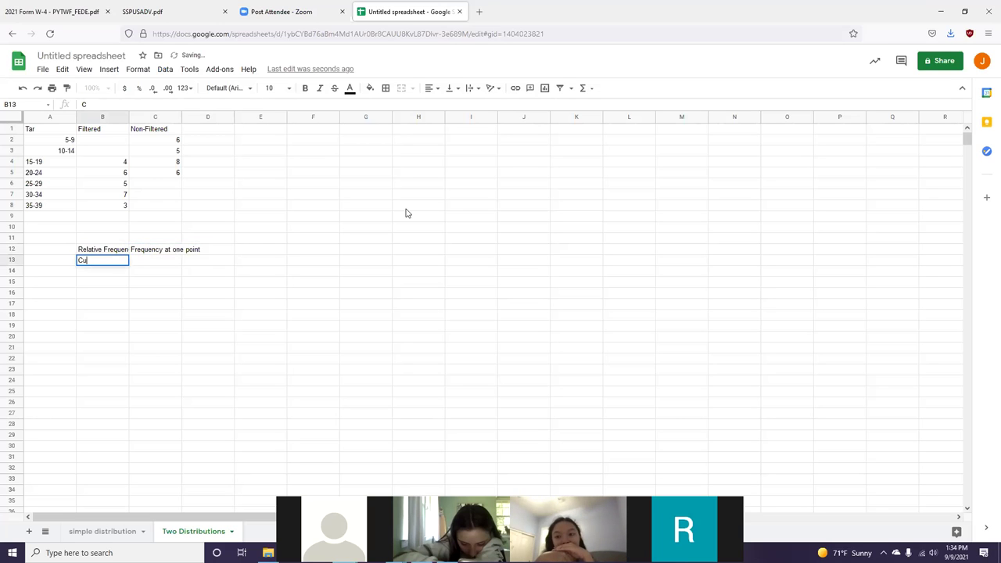
pyautogui.write('mulative Frequency')
pyautogui.press('Tab')
pyautogui.write('Fr')
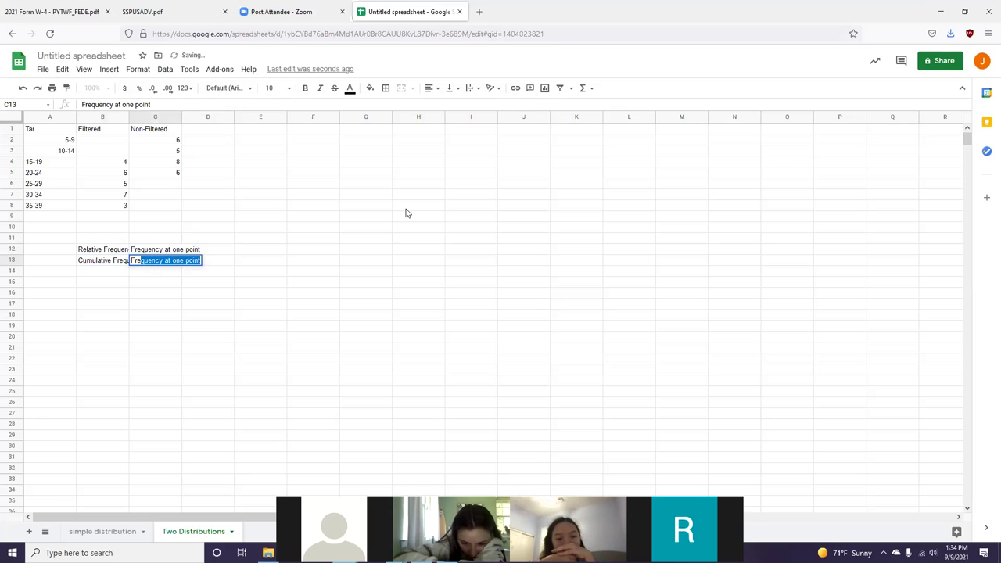
pyautogui.write('equency ')
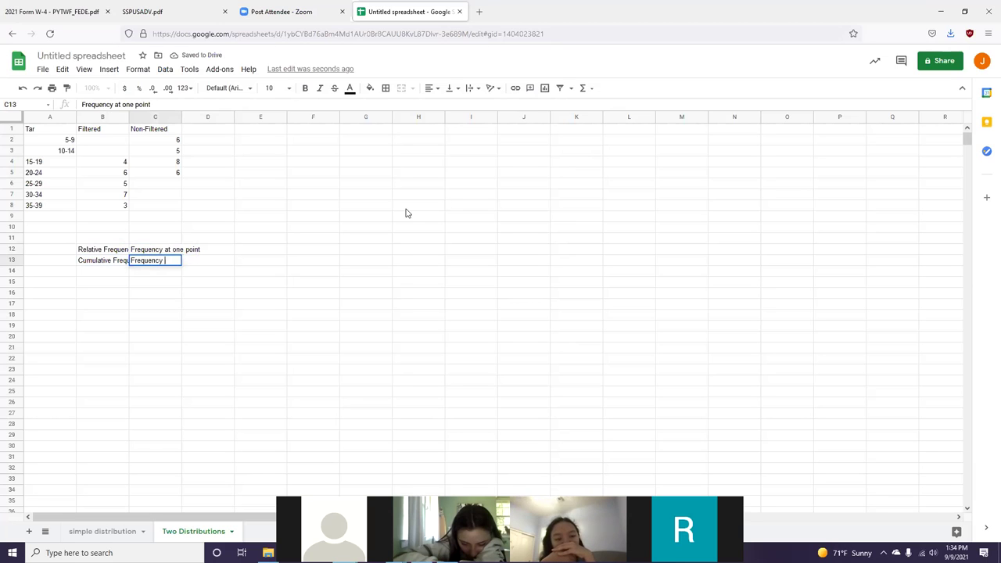
pyautogui.write('at that po')
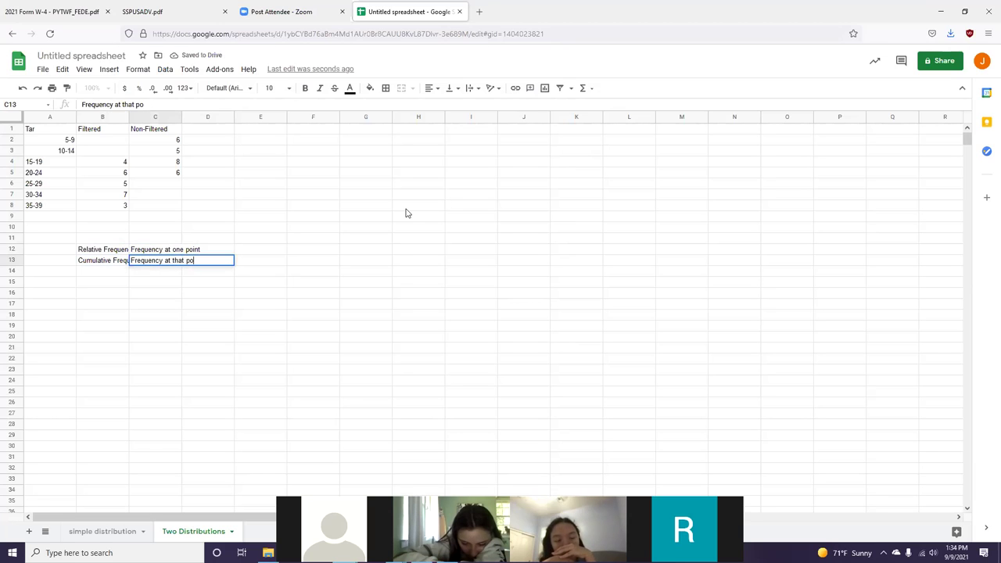
pyautogui.write('int and all be')
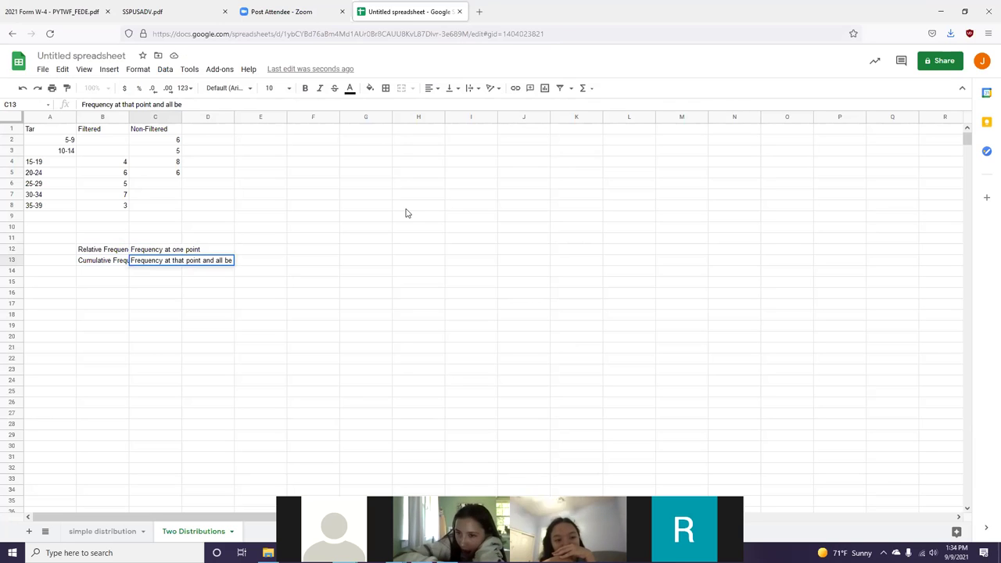
pyautogui.write('fore it')
pyautogui.press('Return')
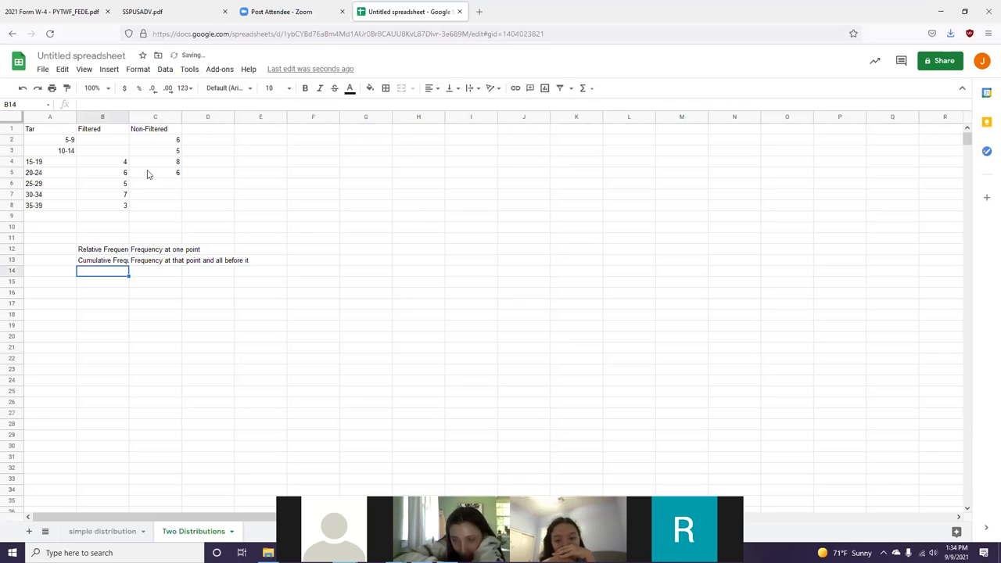
# - Widen column B so that the frequency terms in B12 and B13 fit completely
pyautogui.click(132, 117)
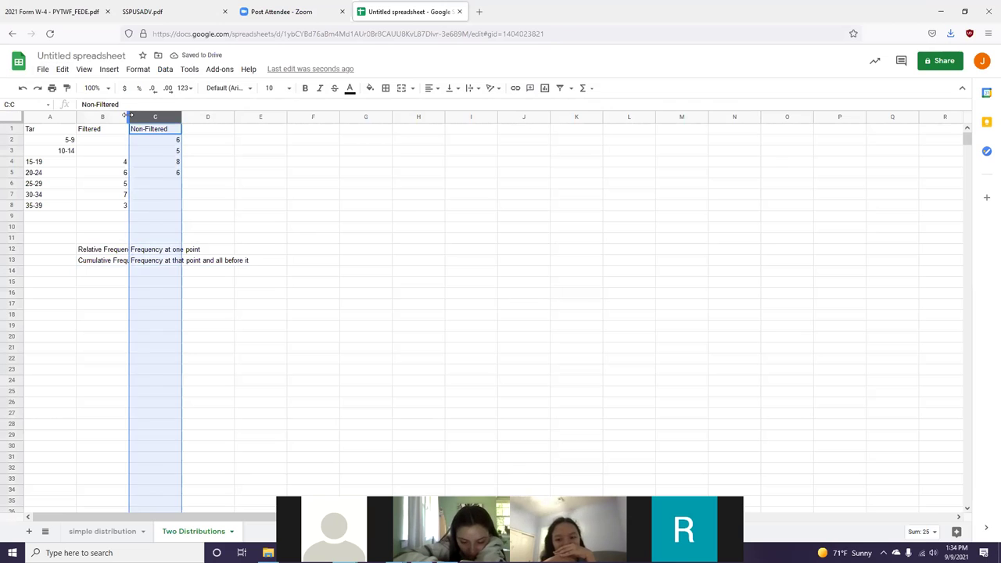
pyautogui.moveTo(131, 137); pyautogui.dragTo(149, 138)
pyautogui.click(90, 217)
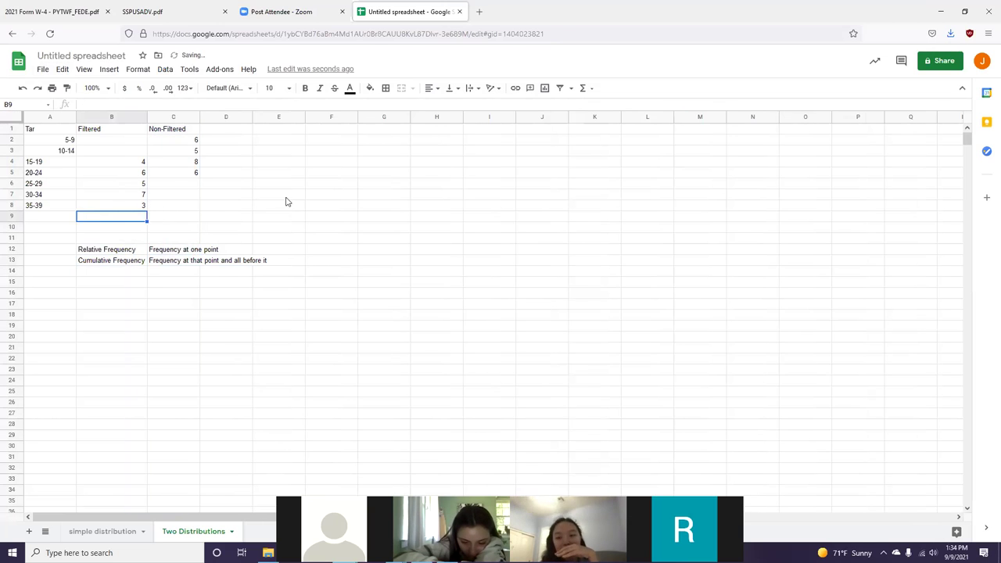
# - Add the column headings "% Relative Filtered" in D1 and "% Relative Non FIltered" in E1
pyautogui.click(227, 132)
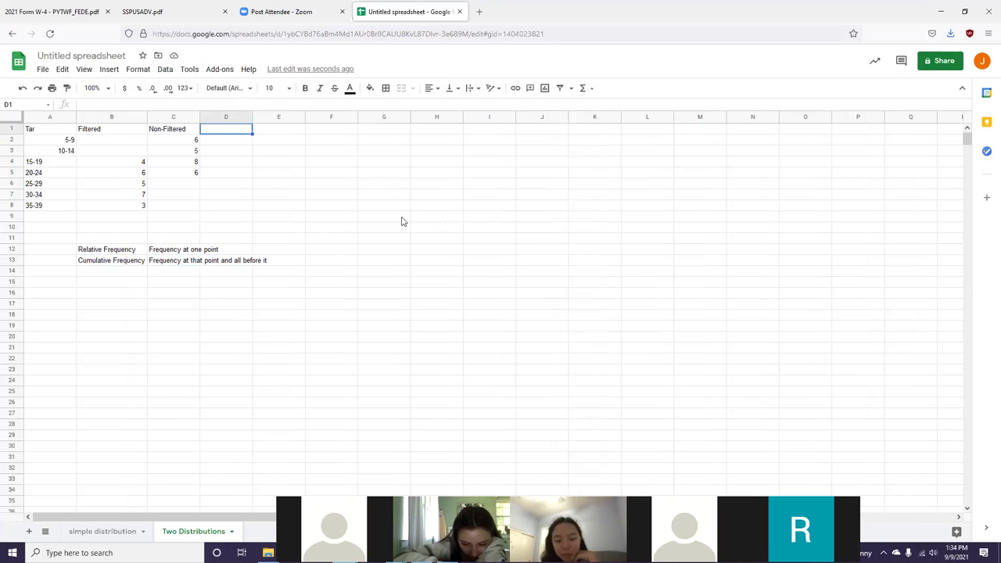
pyautogui.write('%')
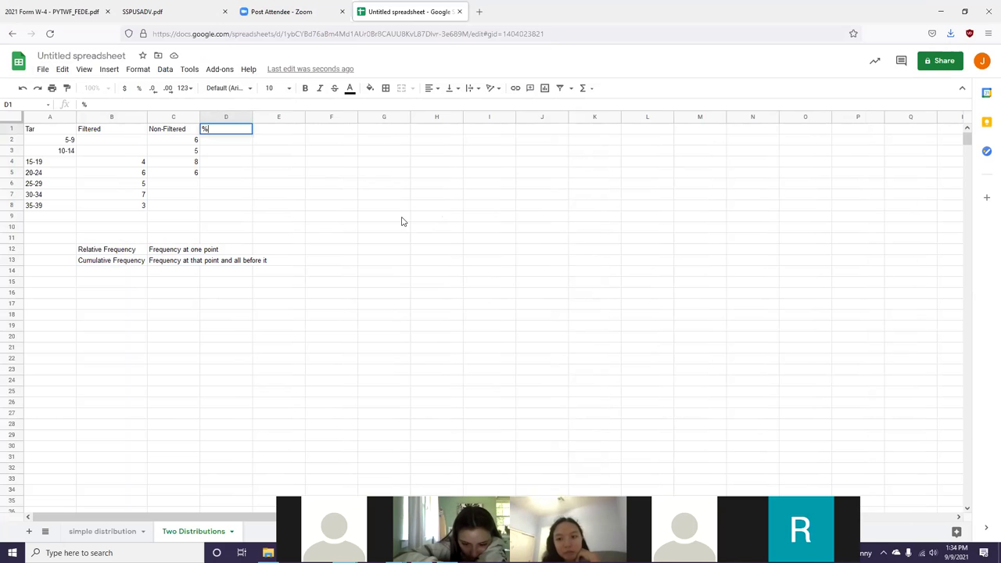
pyautogui.write(' Relat')
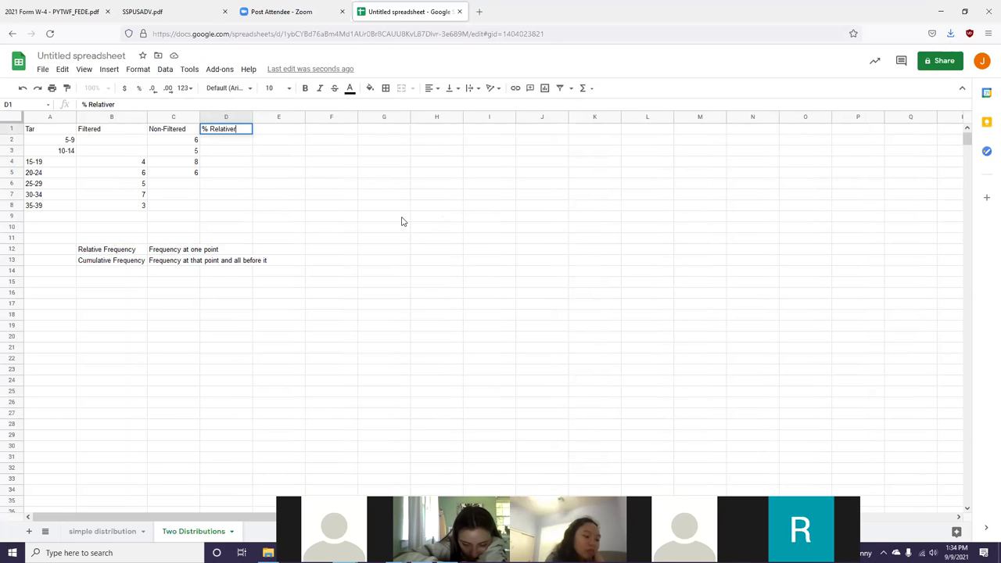
pyautogui.write('iver')
pyautogui.press('BackSpace')
pyautogui.write('Filtered')
pyautogui.press('Tab')
pyautogui.write('% Relat')
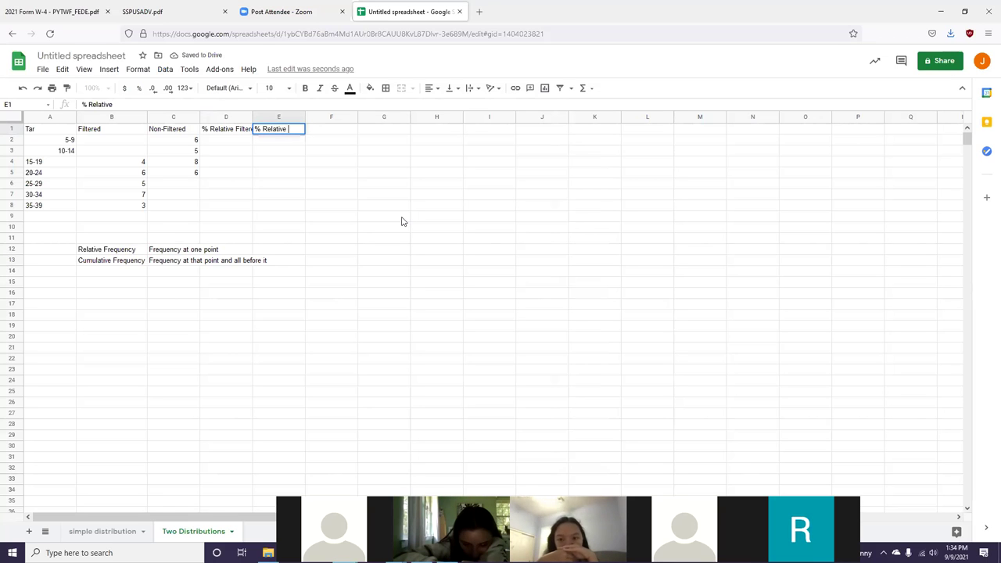
pyautogui.write('ive Non Filtered')
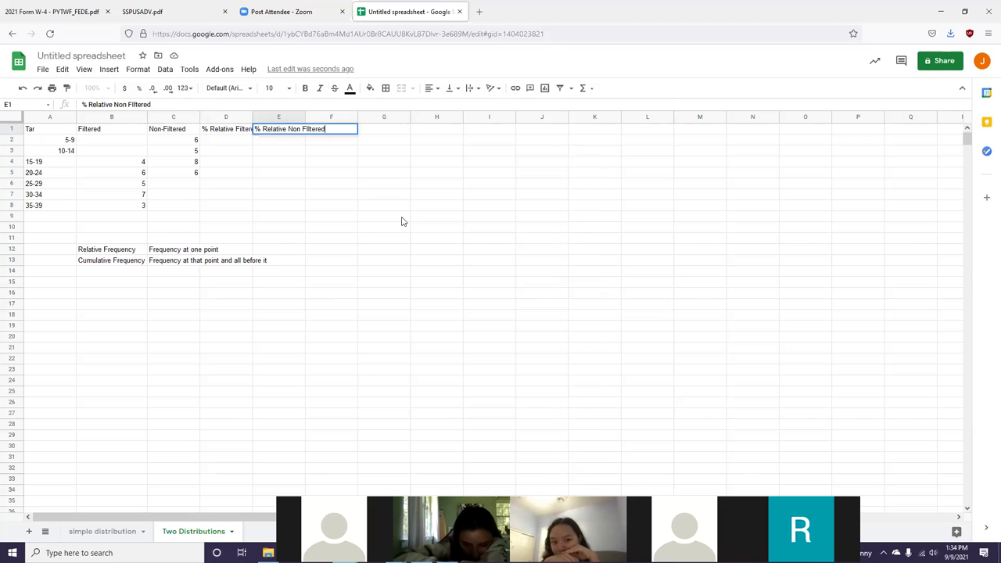
pyautogui.press('Tab')
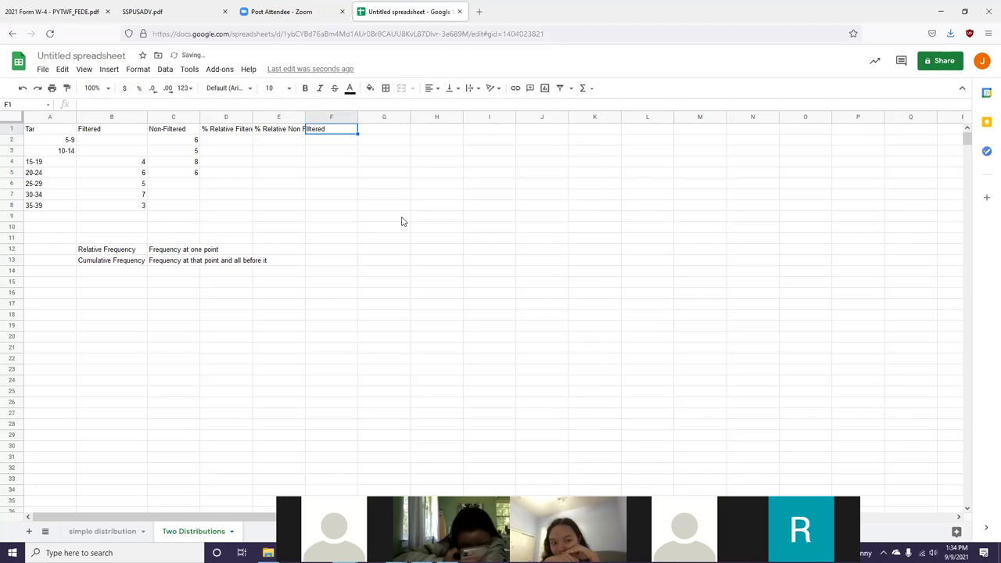
# - Add the column headings "% Cumulative FIltered" in F1 and "% Cumulative Non Filtered" in G1
pyautogui.write('%')
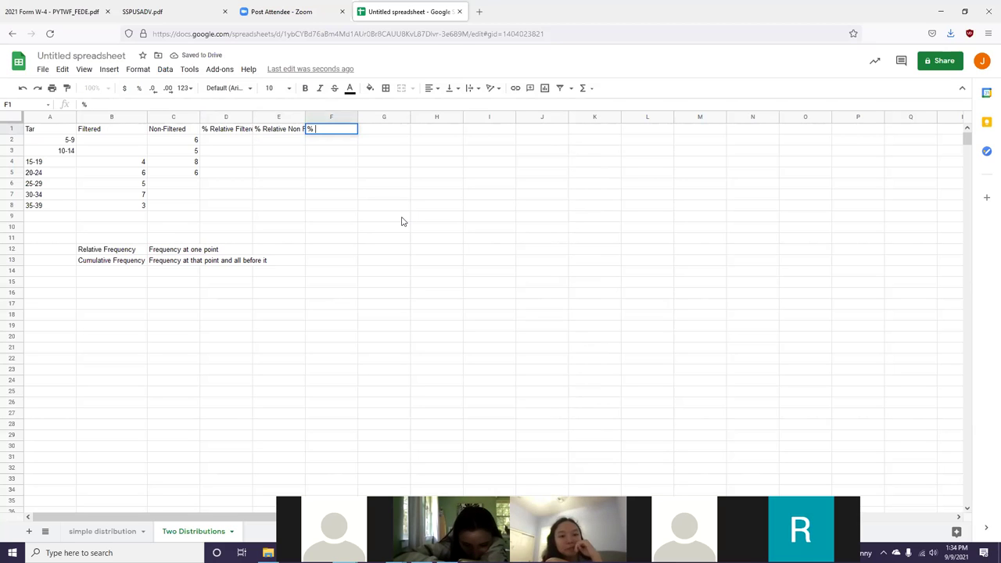
pyautogui.write(' Cumulative FIltere')
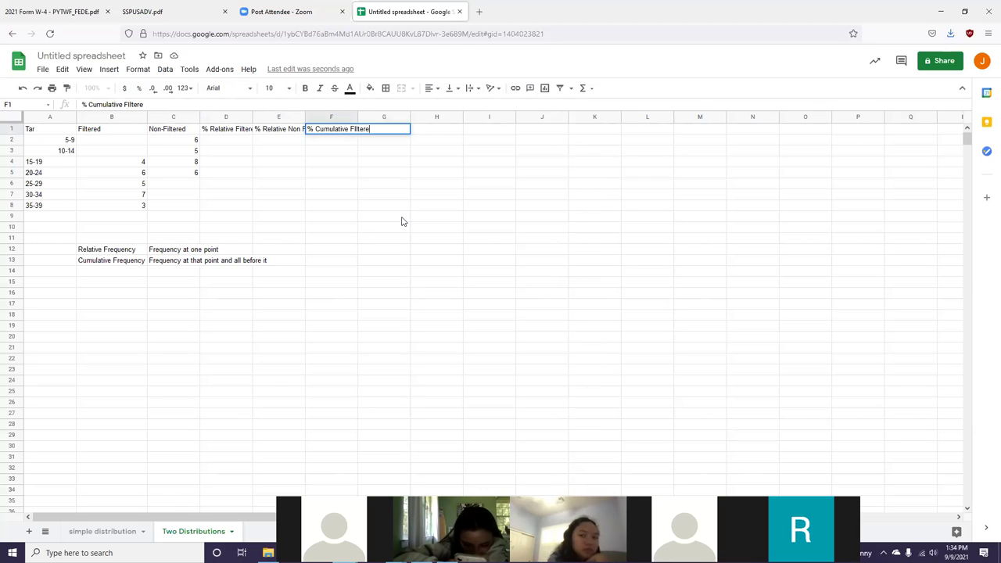
pyautogui.write('d')
pyautogui.press('Tab')
pyautogui.write('% ')
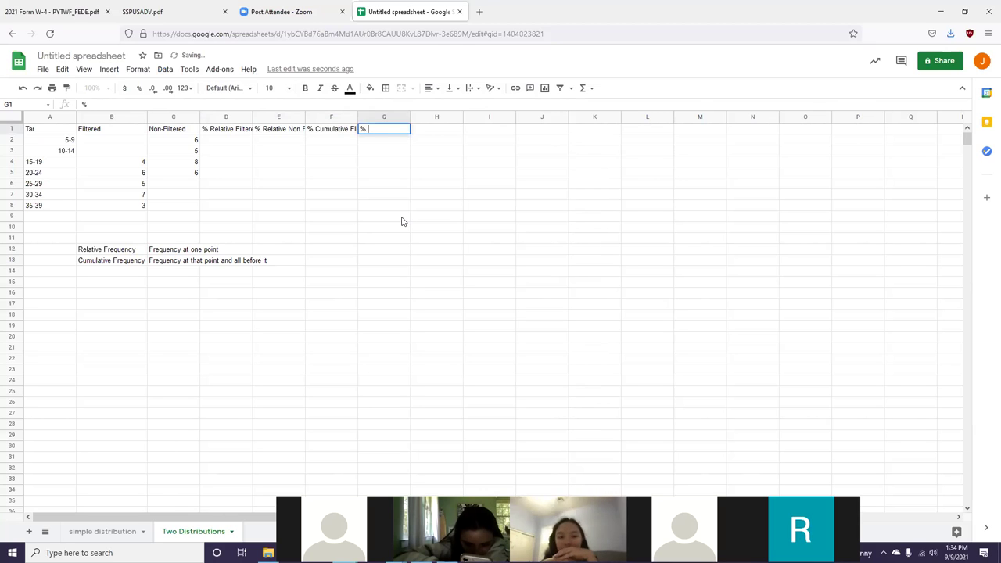
pyautogui.write('Cumulative Non Filtered')
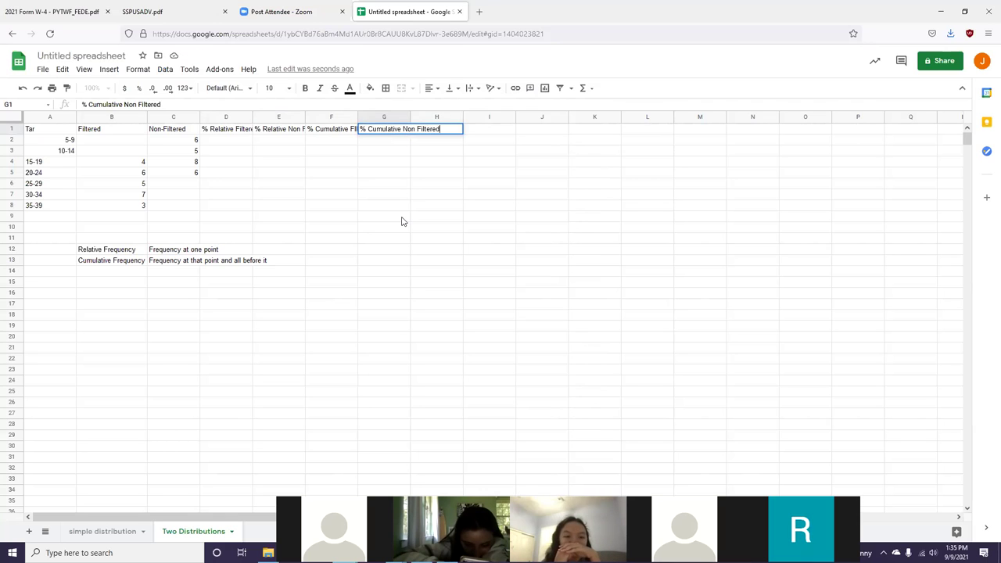
# - Widen columns D through G so that the four percentage headings fit completely
pyautogui.press('Return')
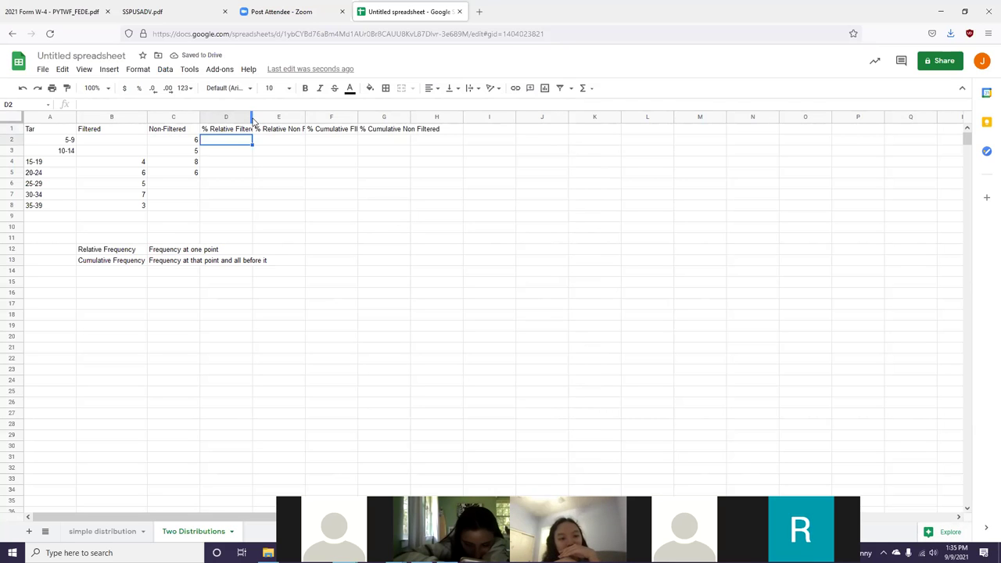
pyautogui.moveTo(251, 116); pyautogui.dragTo(472, 123)
pyautogui.doubleClick(456, 117)
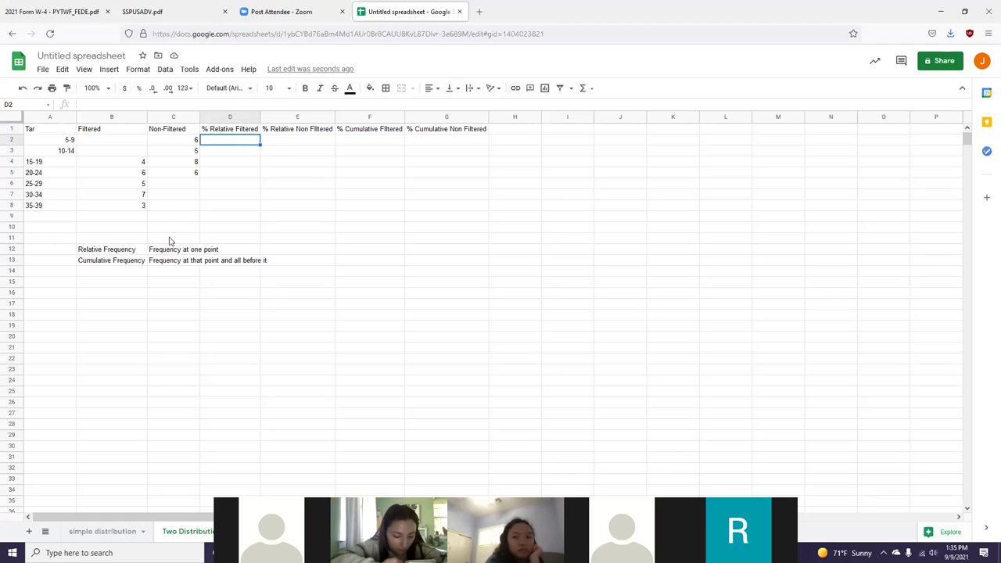
# - Label A9 "Sum" and total the filtered frequencies B2:B8 with a SUM formula in B9
pyautogui.click(43, 222)
pyautogui.write('Sum')
pyautogui.press('Tab')
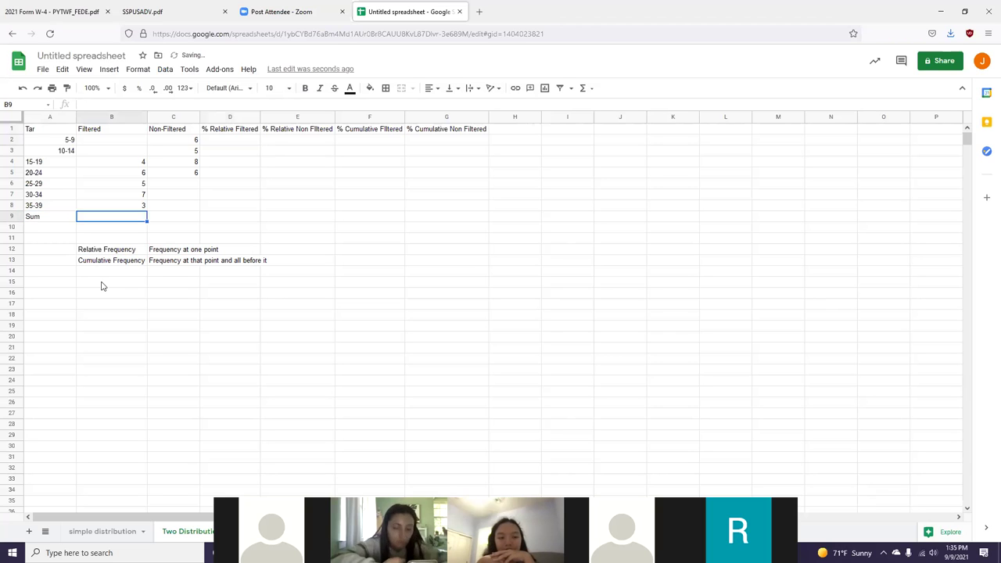
pyautogui.write('=sum')
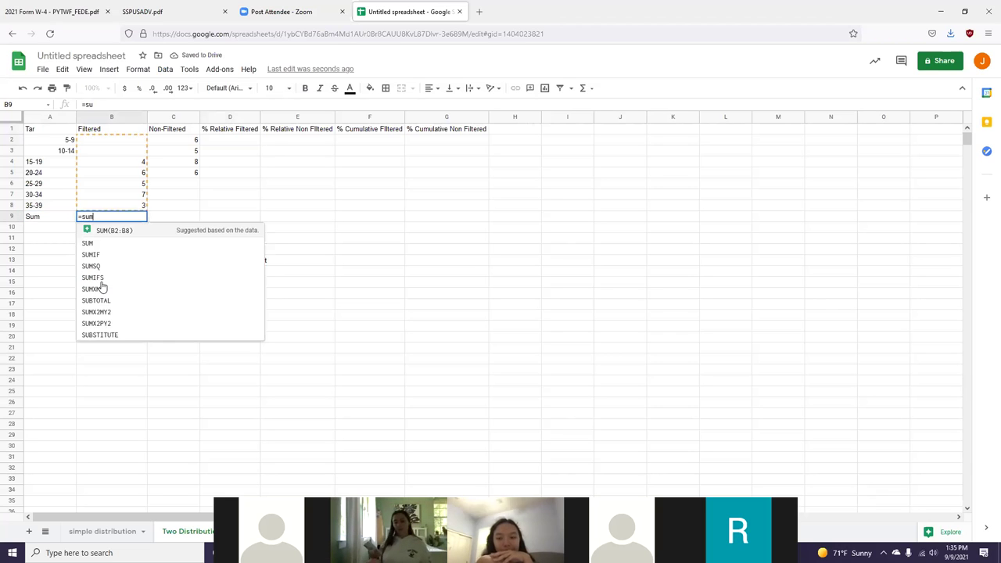
pyautogui.write('(')
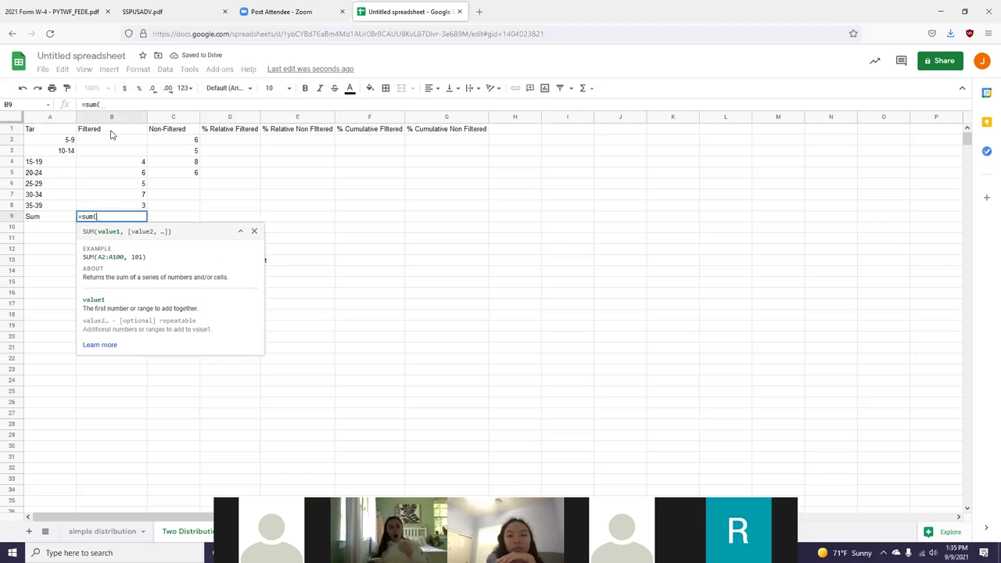
pyautogui.moveTo(120, 141); pyautogui.dragTo(143, 206)
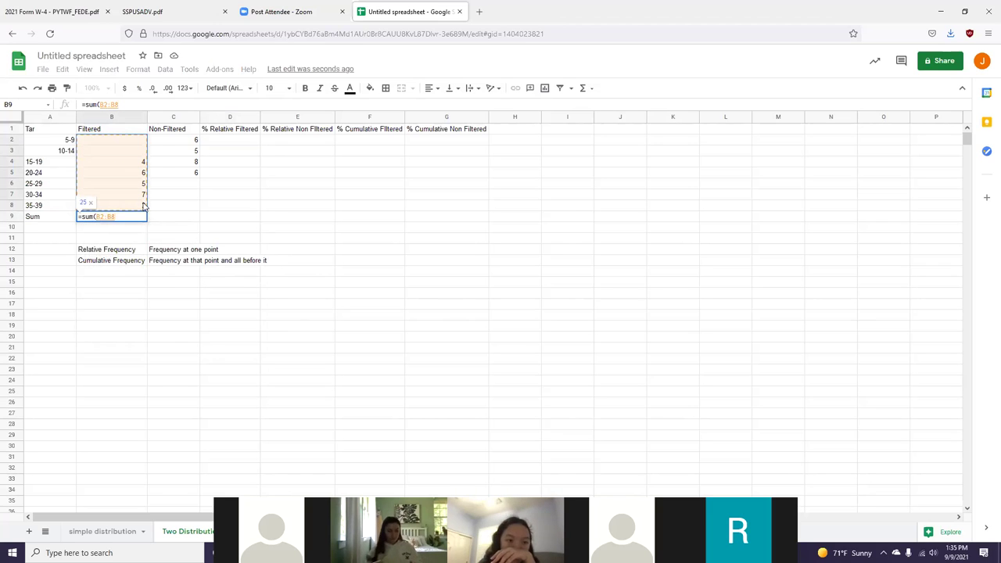
pyautogui.press('Return')
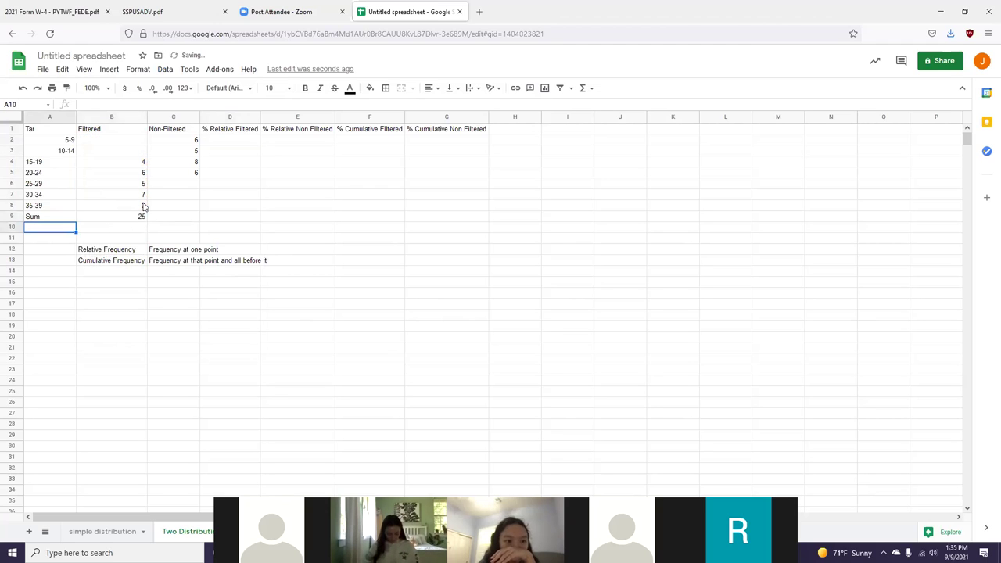
# - Total the non-filtered frequencies C2:C8 with a SUM formula in C9
pyautogui.press('Right')
pyautogui.press('Right')
pyautogui.press('Up')
pyautogui.write('=sum*(')
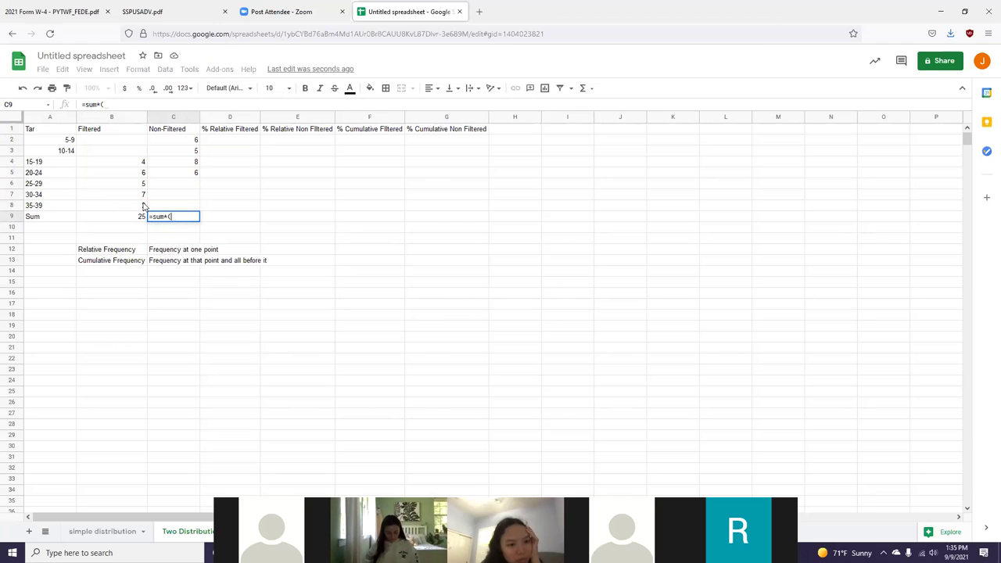
pyautogui.press('BackSpace')
pyautogui.press('BackSpace')
pyautogui.write('(')
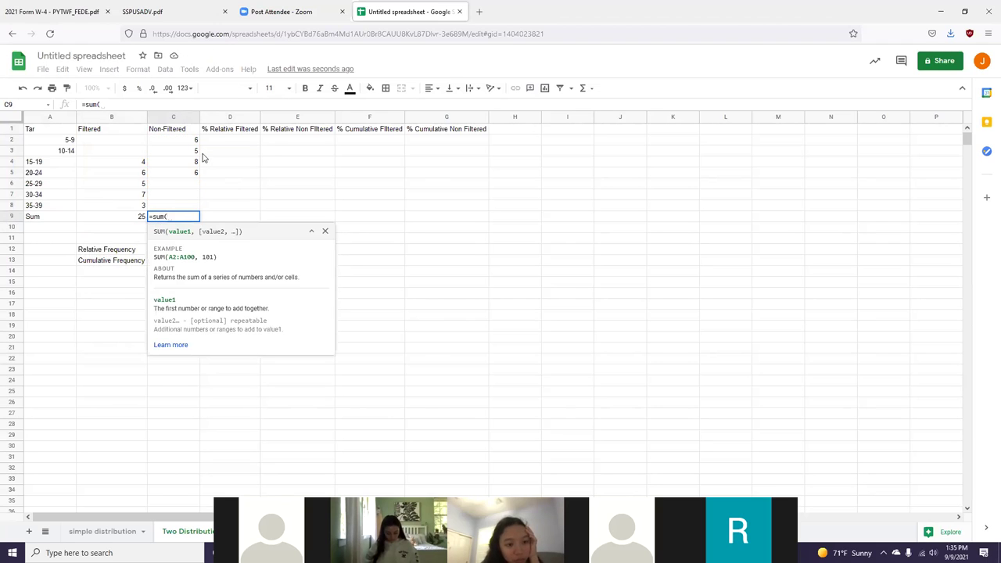
pyautogui.moveTo(192, 141); pyautogui.dragTo(186, 206)
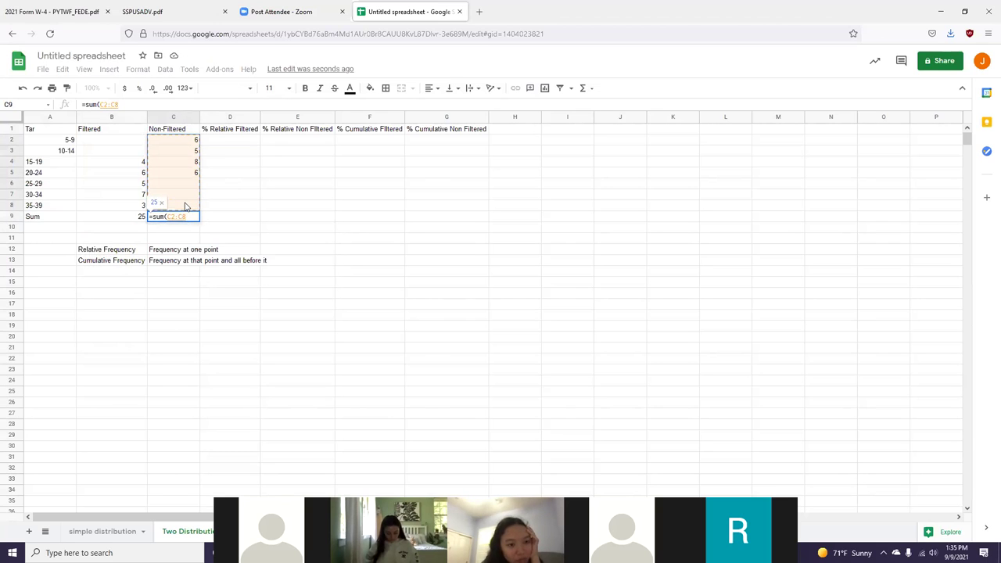
pyautogui.press('Return')
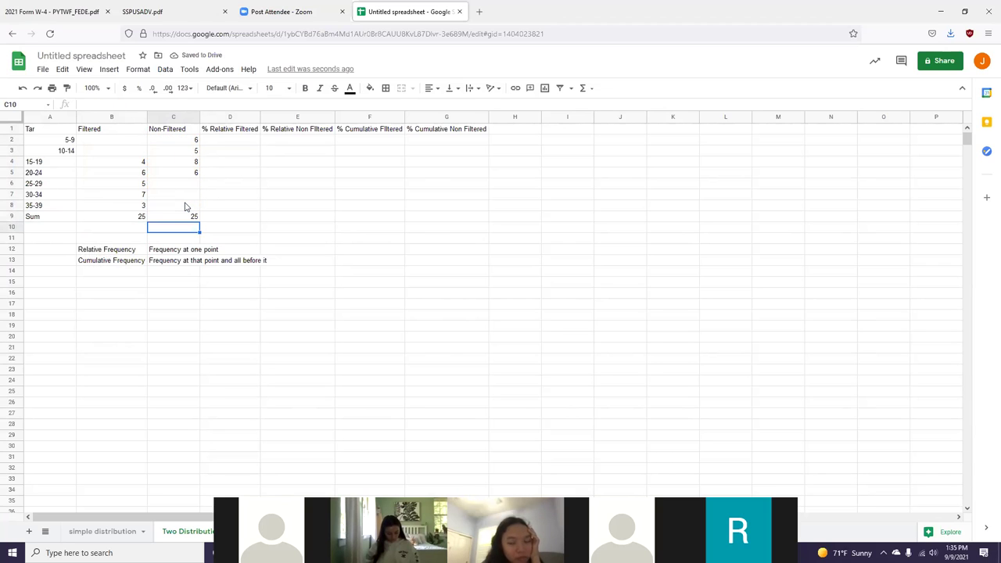
# - Enter the relative frequency formula =B2/B9 in D2 for the first filtered class
pyautogui.press('Right')
pyautogui.press('Up')
pyautogui.press('Up')
pyautogui.press('Up')
pyautogui.press('Up')
pyautogui.press('Up')
pyautogui.press('Up')
pyautogui.press('Up')
pyautogui.press('Up')
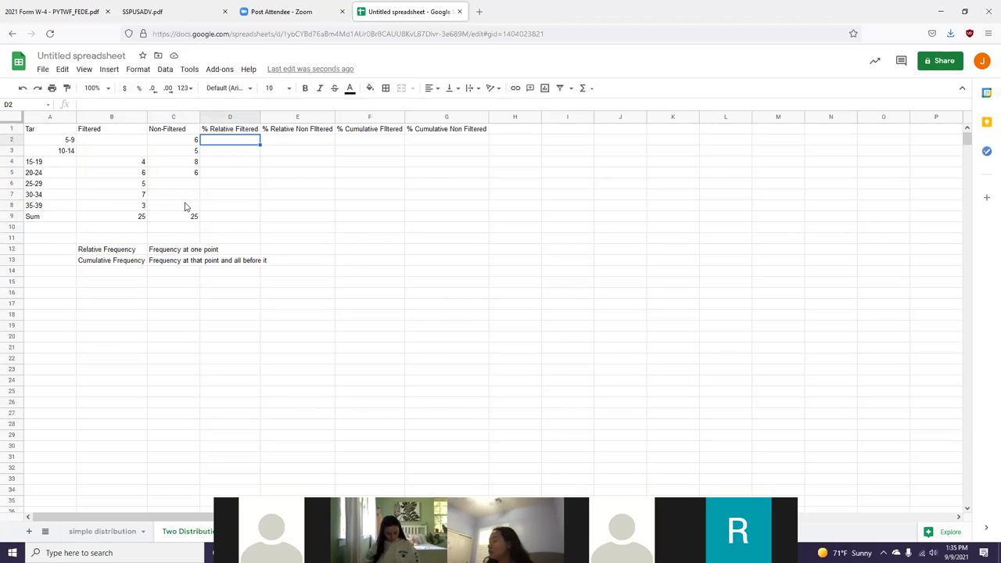
pyautogui.write('=')
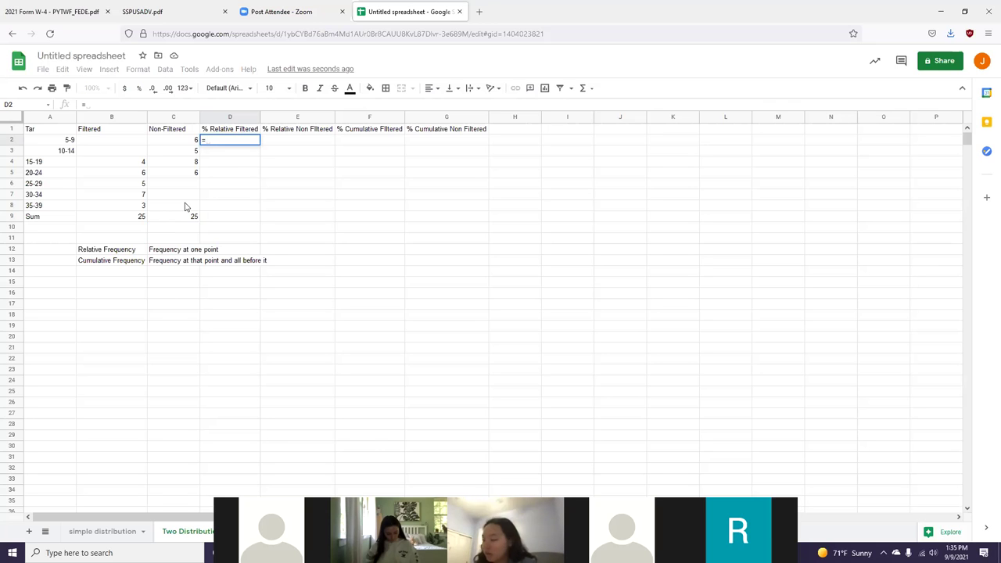
pyautogui.click(123, 143)
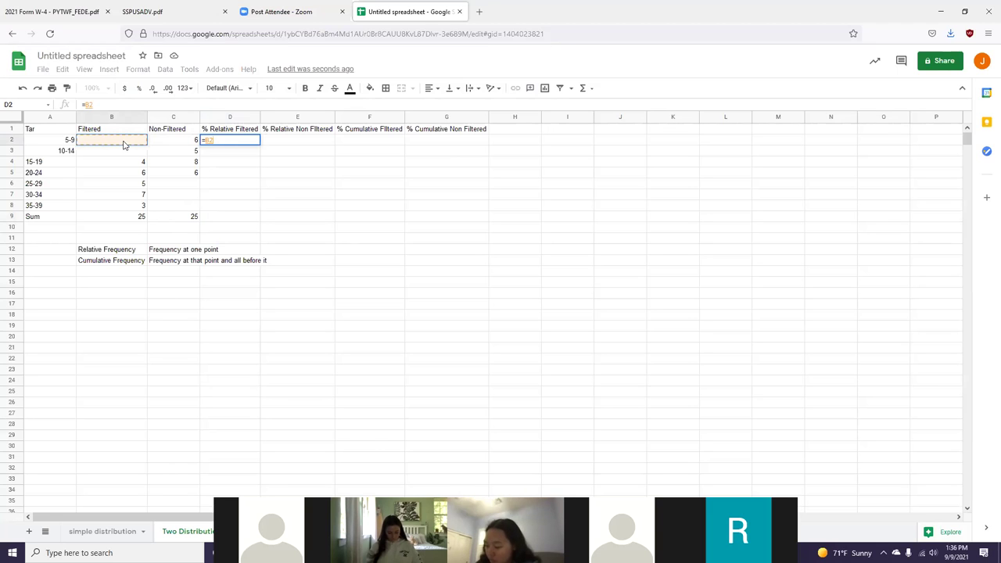
pyautogui.write('/')
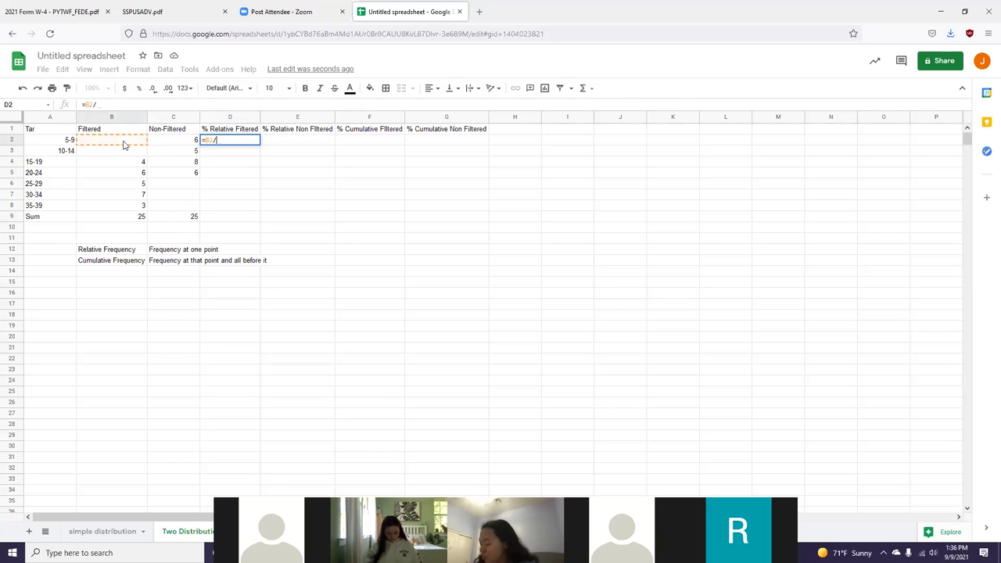
pyautogui.click(136, 218)
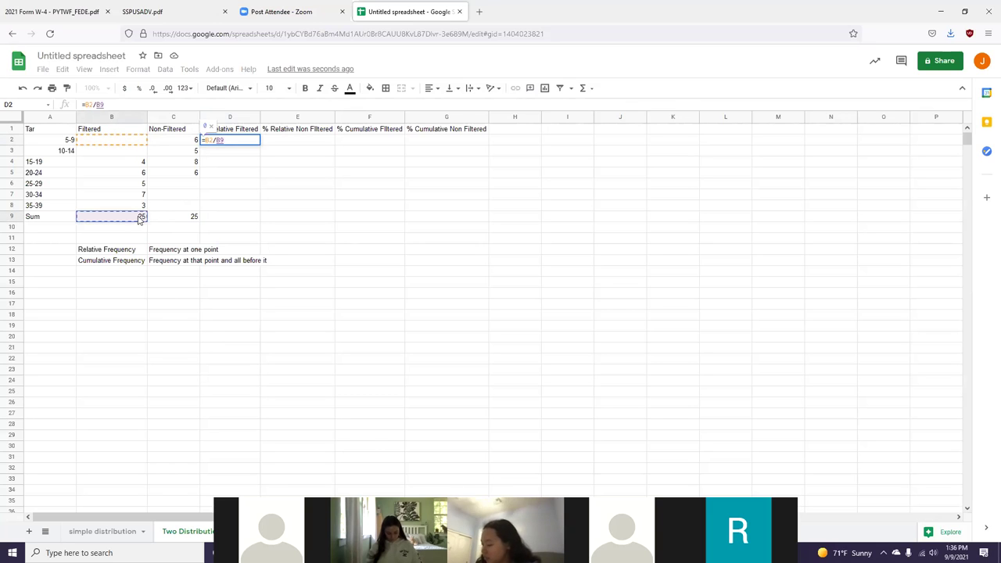
pyautogui.press('Return')
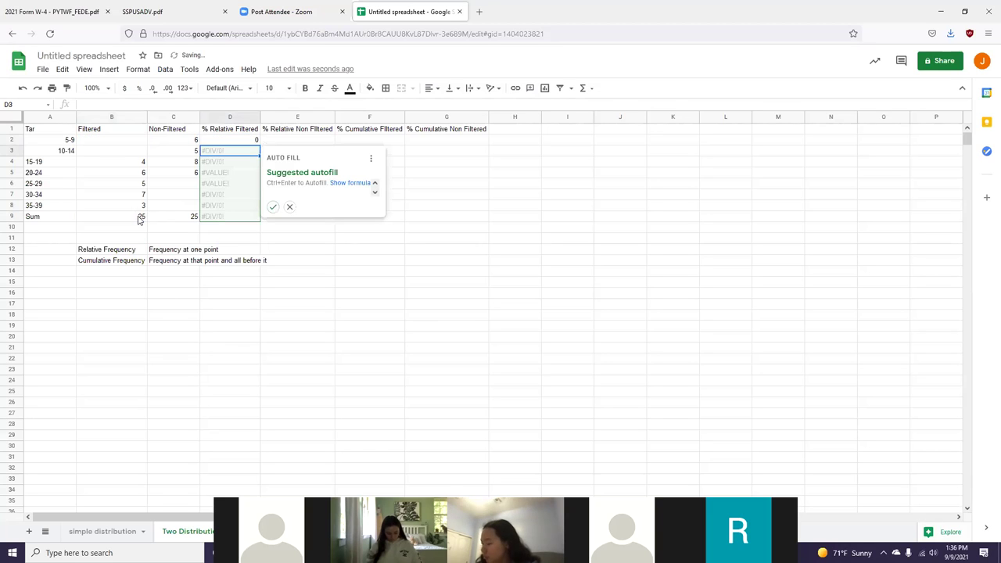
# - Make the reference to the filtered sum absolute in D2, so the formula reads =B2/$B$9
pyautogui.press('Up')
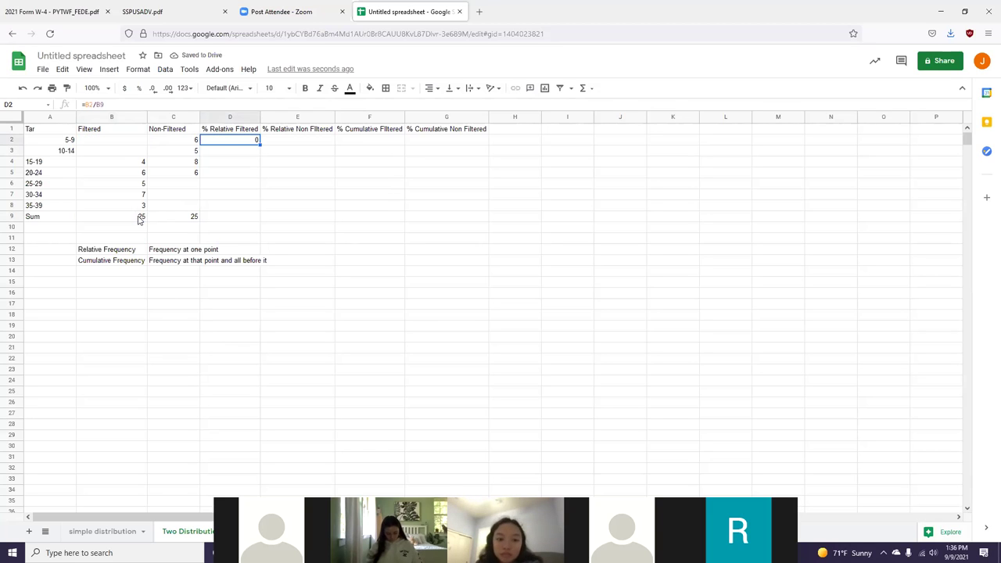
pyautogui.press('Return')
pyautogui.press('Left')
pyautogui.press('Left')
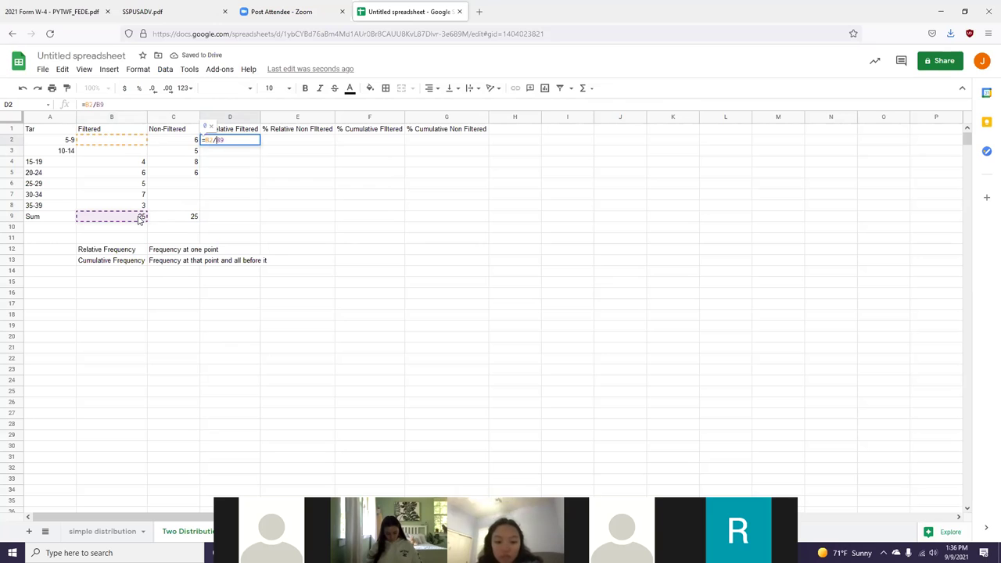
pyautogui.write('$')
pyautogui.press('Right')
pyautogui.write('$')
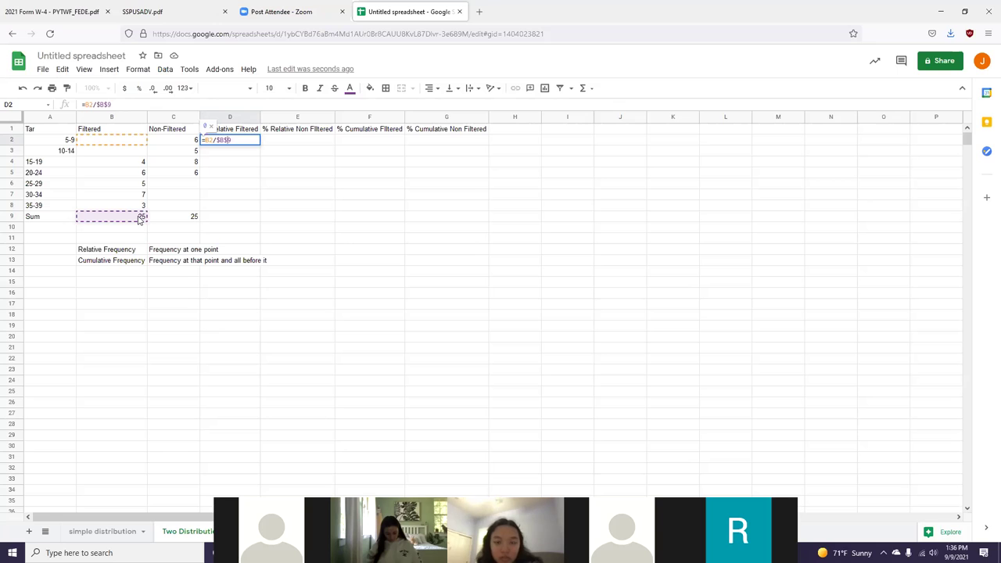
pyautogui.press('Return')
# - Fill the relative frequency formula from D2 down through D8
pyautogui.press('Up')
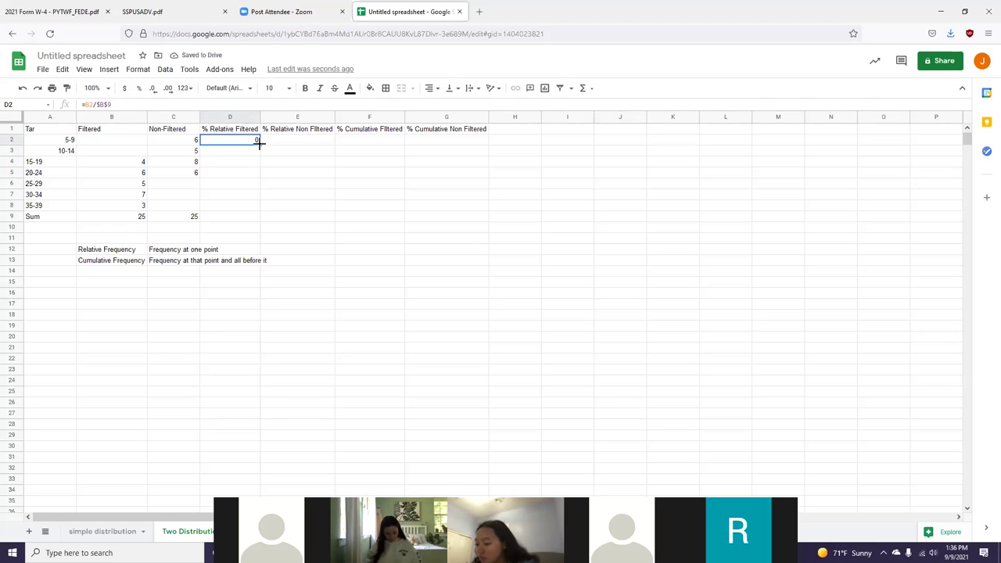
pyautogui.doubleClick(259, 142)
pyautogui.click(254, 176)
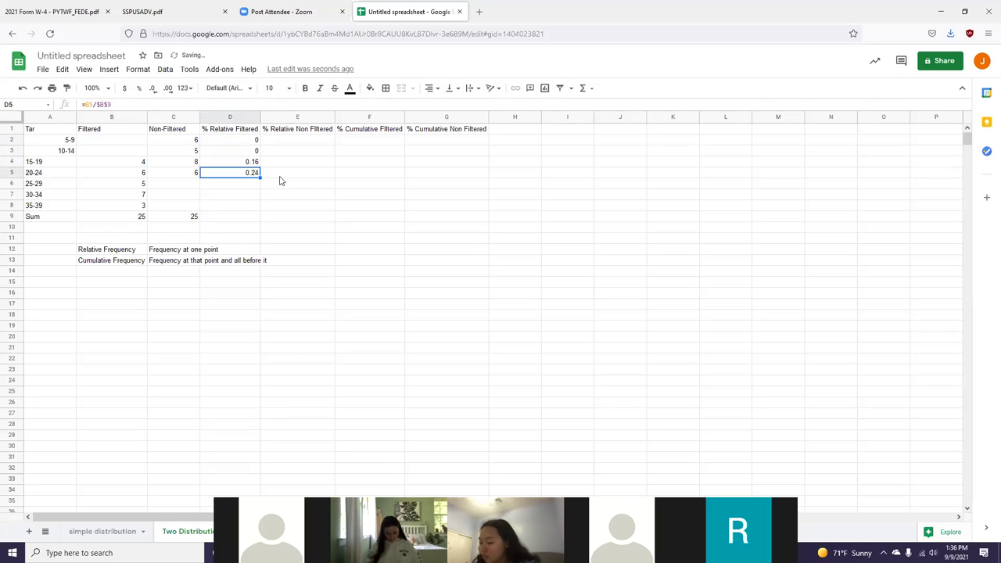
pyautogui.press('Up')
pyautogui.press('Up')
pyautogui.press('Up')
pyautogui.hotkey('shift', 'Down')
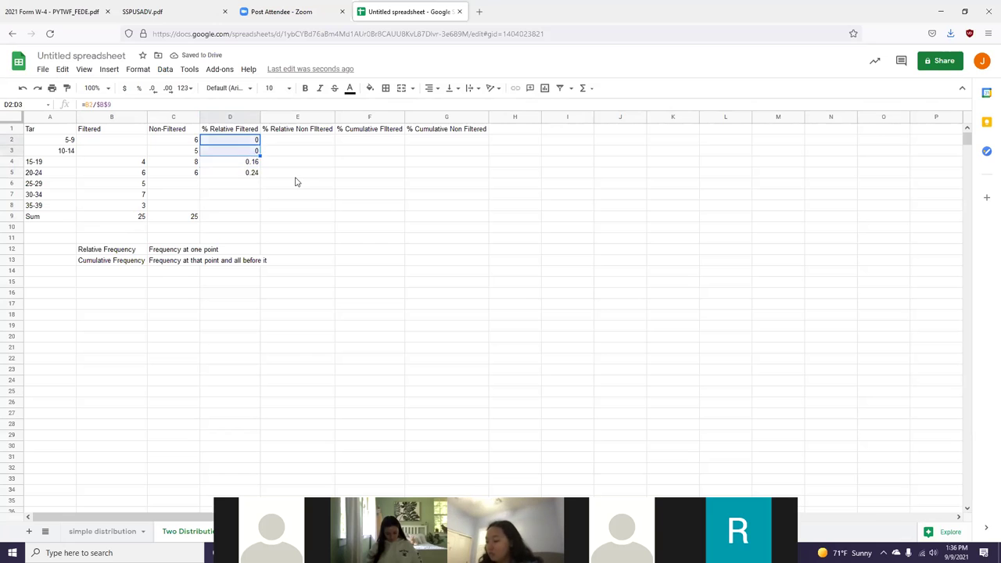
pyautogui.hotkey('shift', 'Down')
pyautogui.hotkey('shift', 'Up')
pyautogui.hotkey('shift', 'Up')
pyautogui.moveTo(260, 144); pyautogui.dragTo(261, 209)
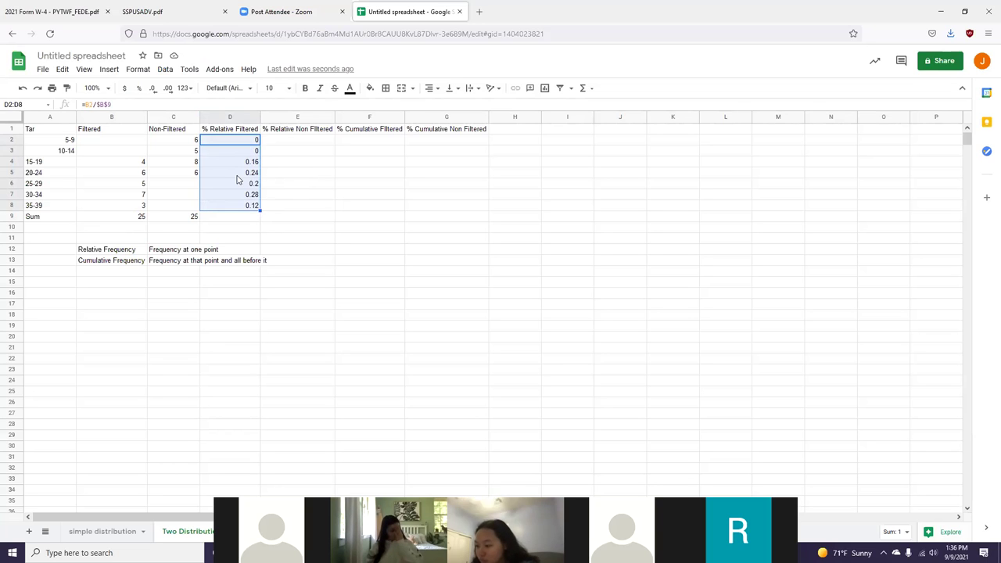
# - Format the relative filtered frequencies in D2:D8 as Percent
pyautogui.hotkey('alt', 'Tab')
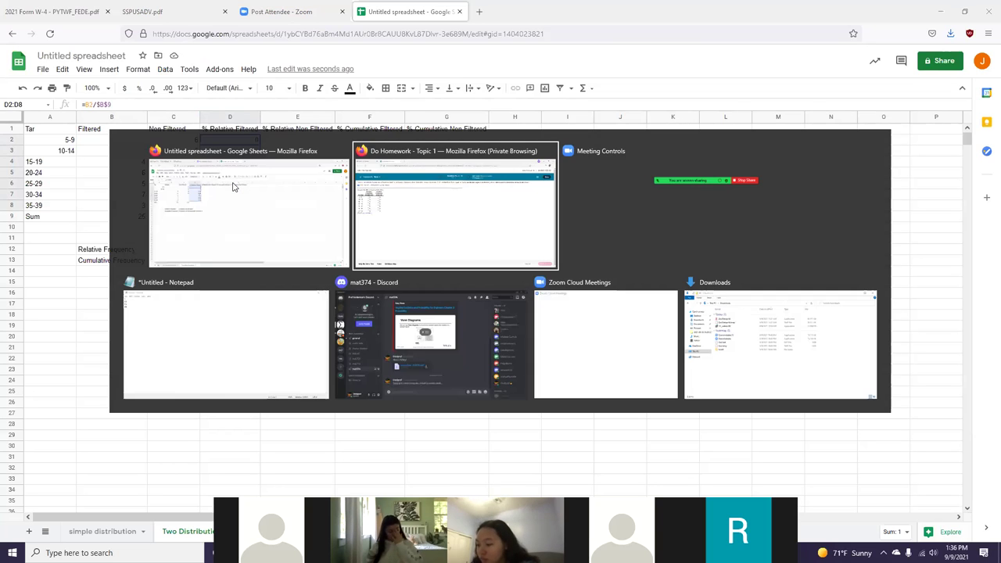
pyautogui.hotkey('alt', 'Tab')
pyautogui.rightClick(232, 187)
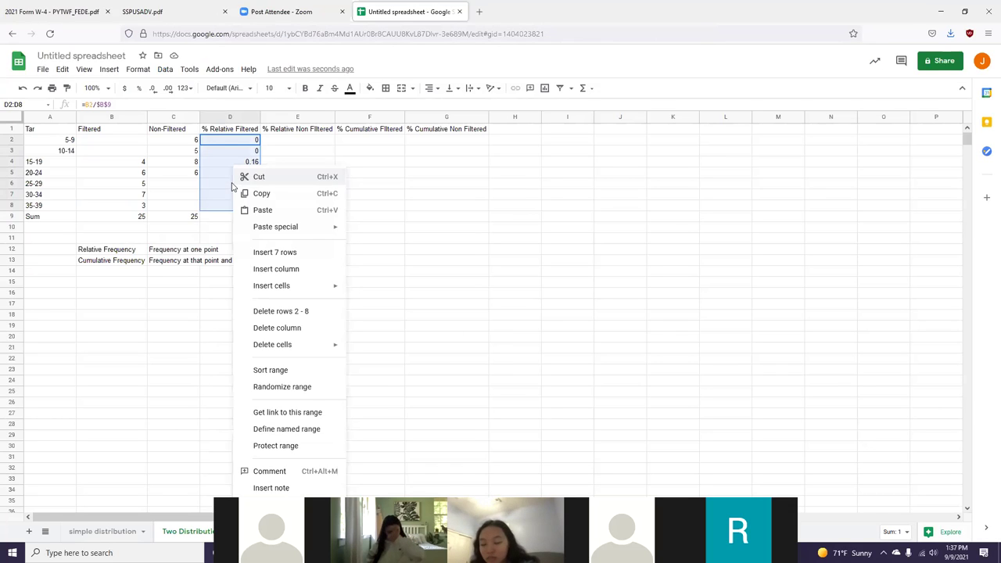
pyautogui.click(137, 69)
pyautogui.moveTo(144, 229)
pyautogui.click(165, 69)
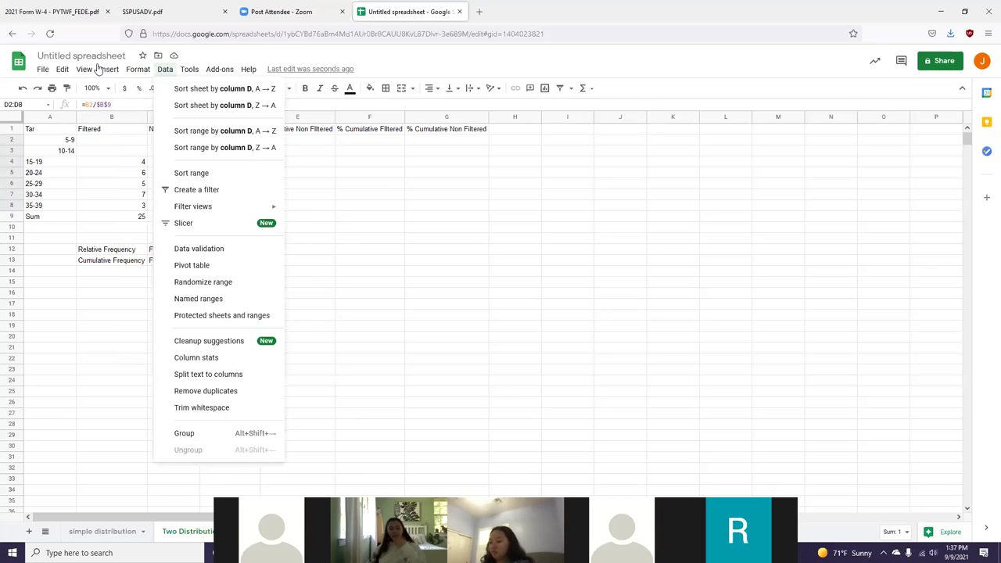
pyautogui.click(189, 69)
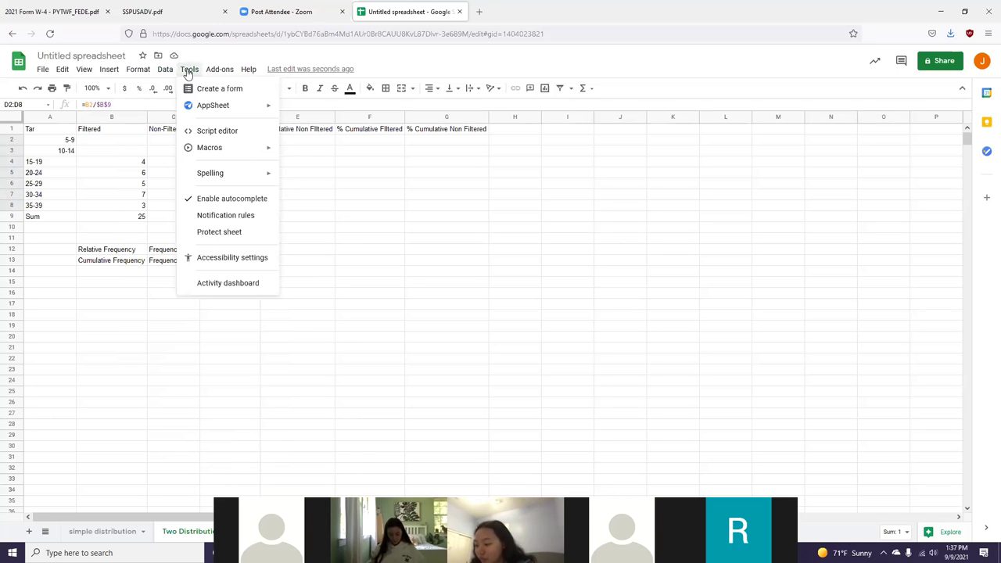
pyautogui.moveTo(141, 69)
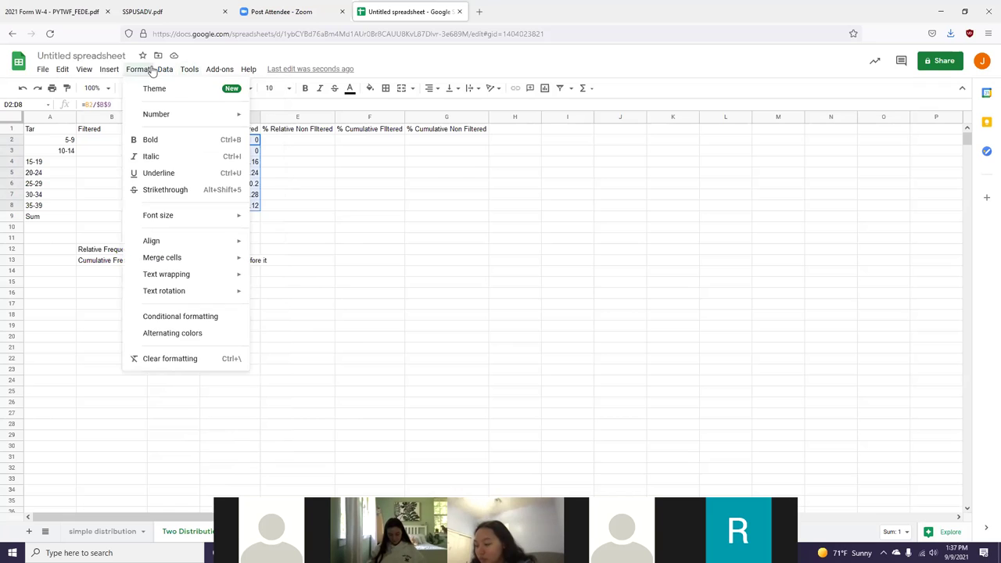
pyautogui.moveTo(153, 113)
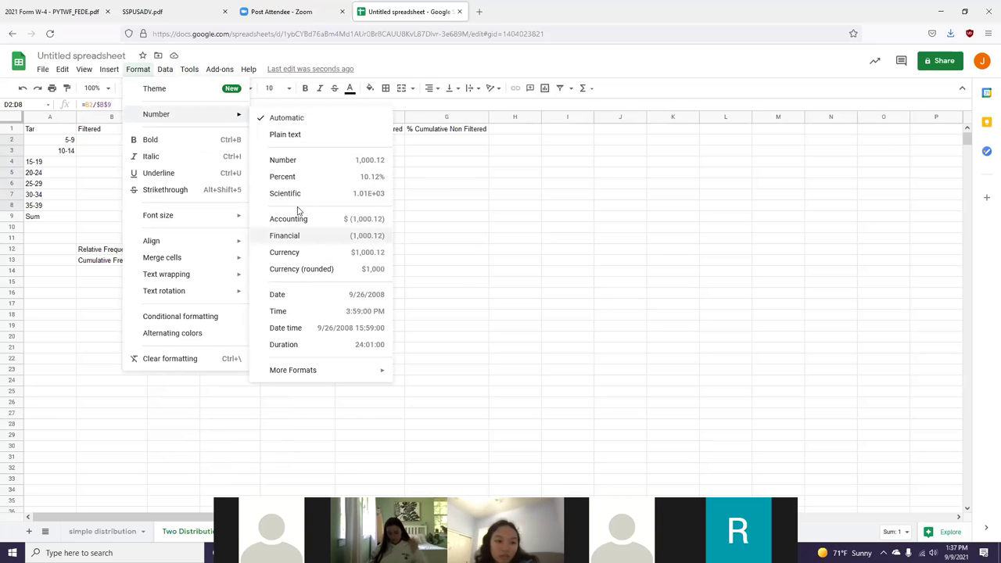
pyautogui.click(311, 179)
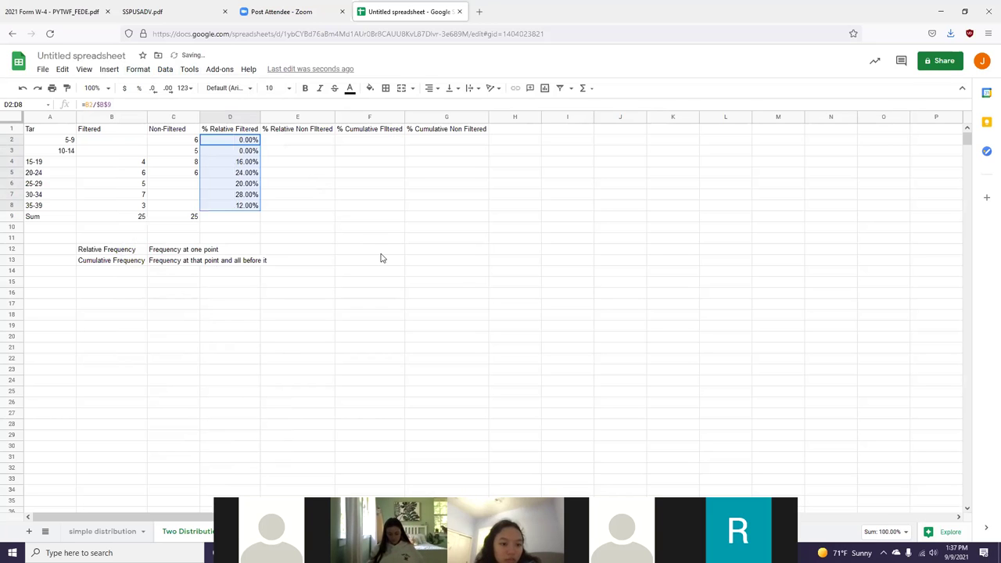
# - Enter the relative frequency formula =C2/C9 in E2 for the first non-filtered class
pyautogui.click(292, 143)
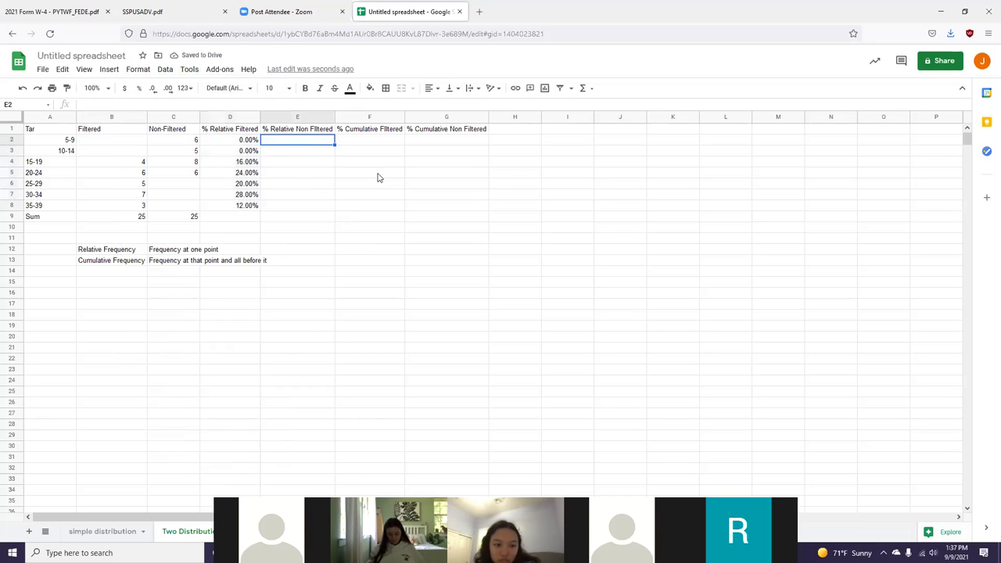
pyautogui.write('=')
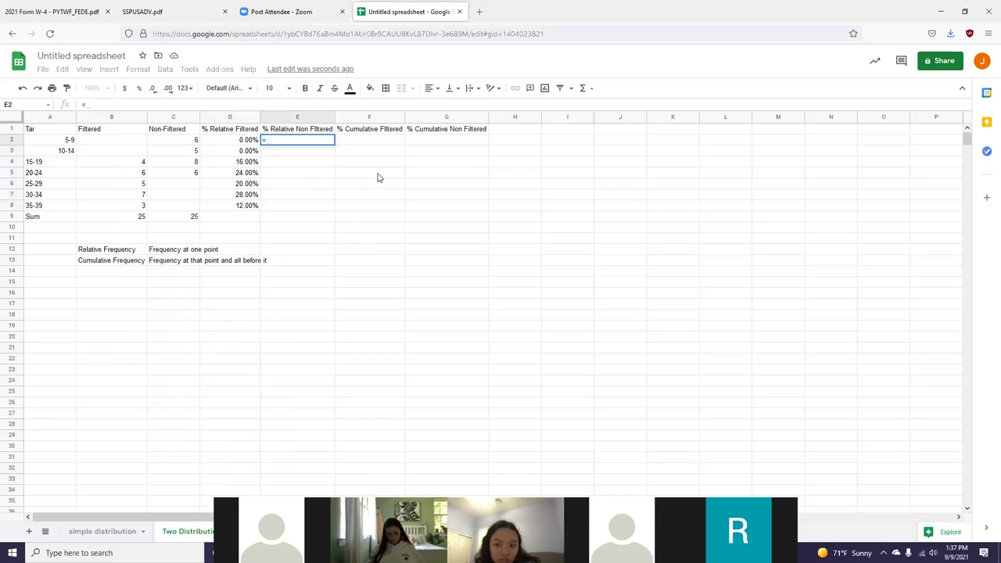
pyautogui.click(172, 144)
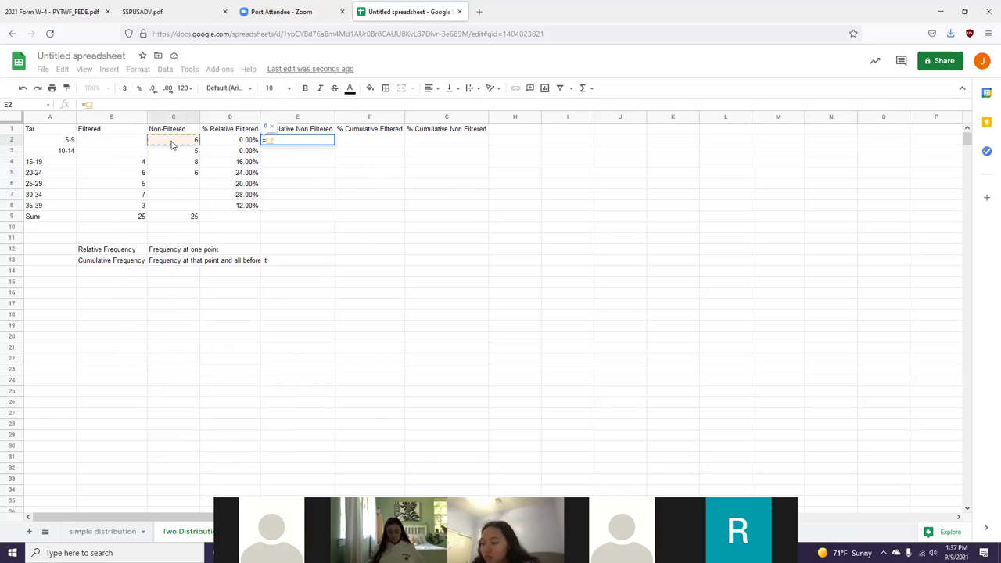
pyautogui.write('/')
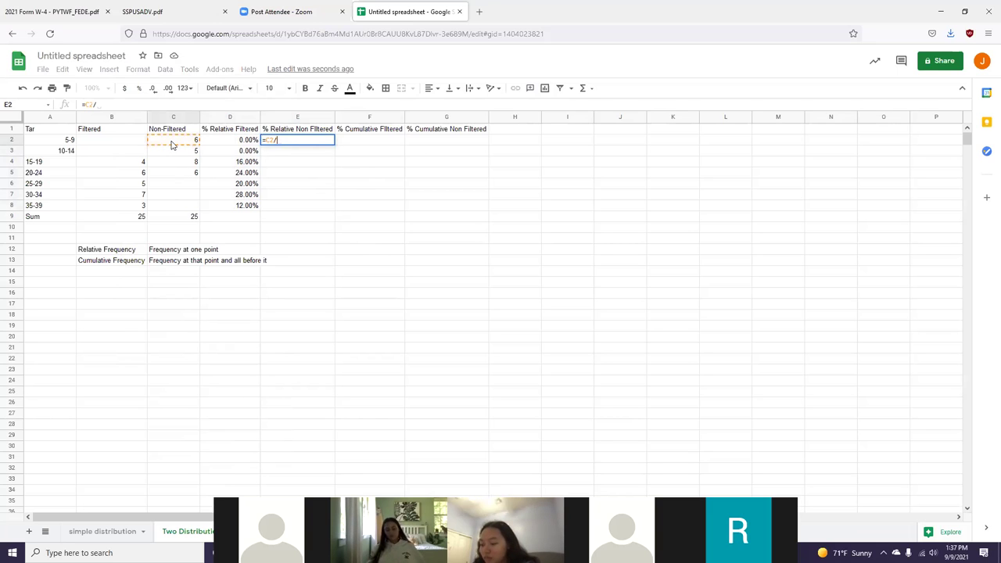
pyautogui.click(191, 217)
pyautogui.press('Return')
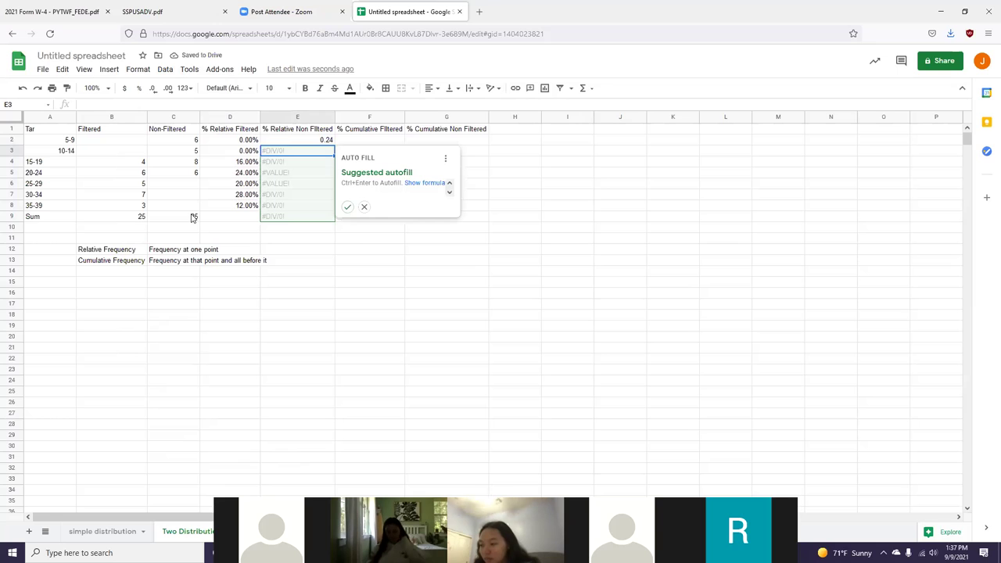
# - Make the reference to the non-filtered sum absolute in E2, so the formula reads =C2/$C$9
pyautogui.press('Up')
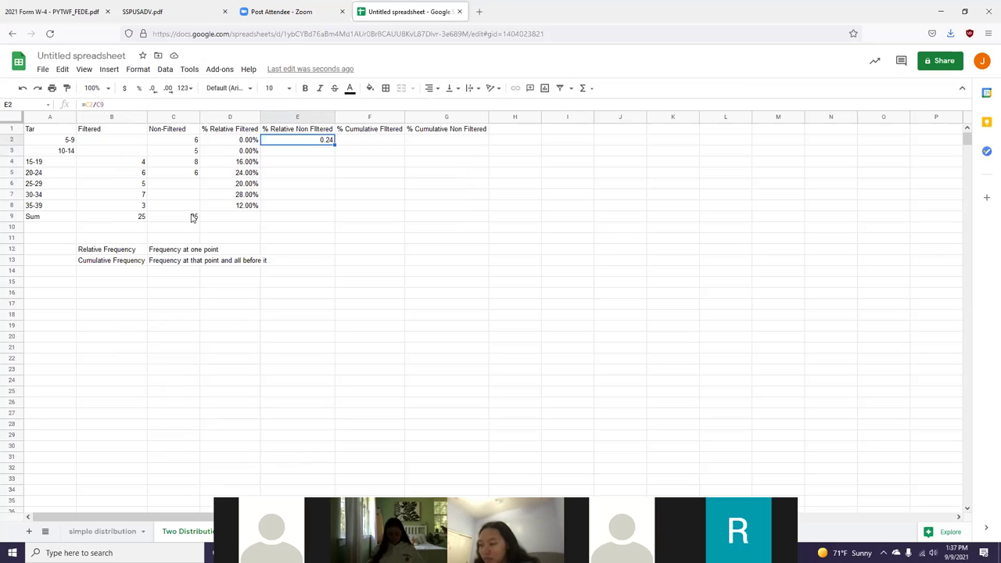
pyautogui.press('Return')
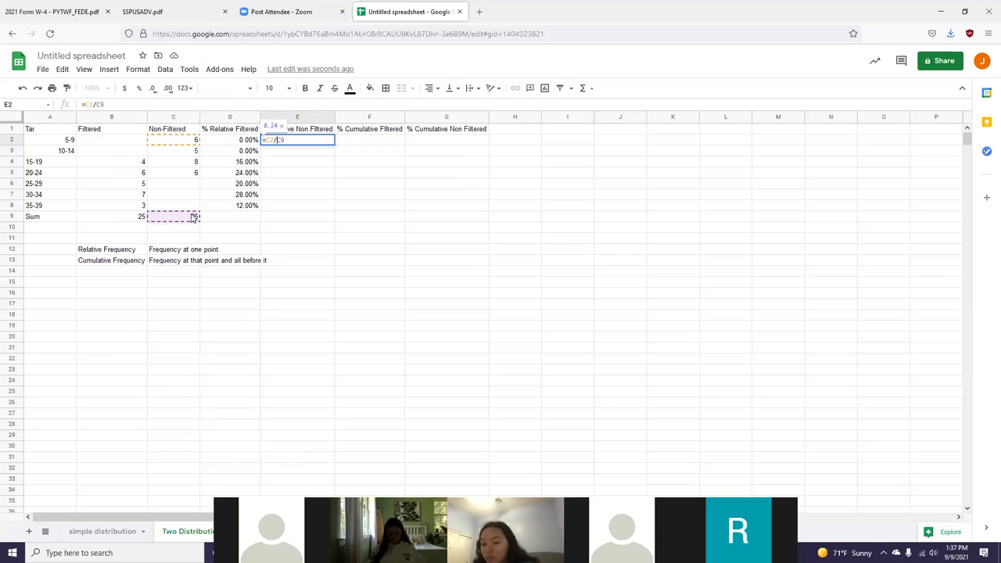
pyautogui.write('$C$')
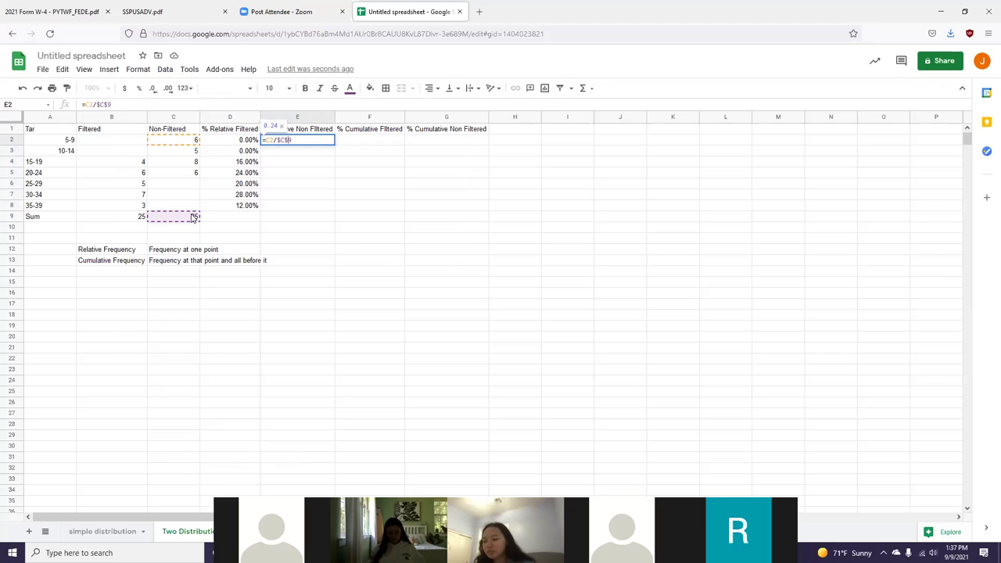
pyautogui.press('Return')
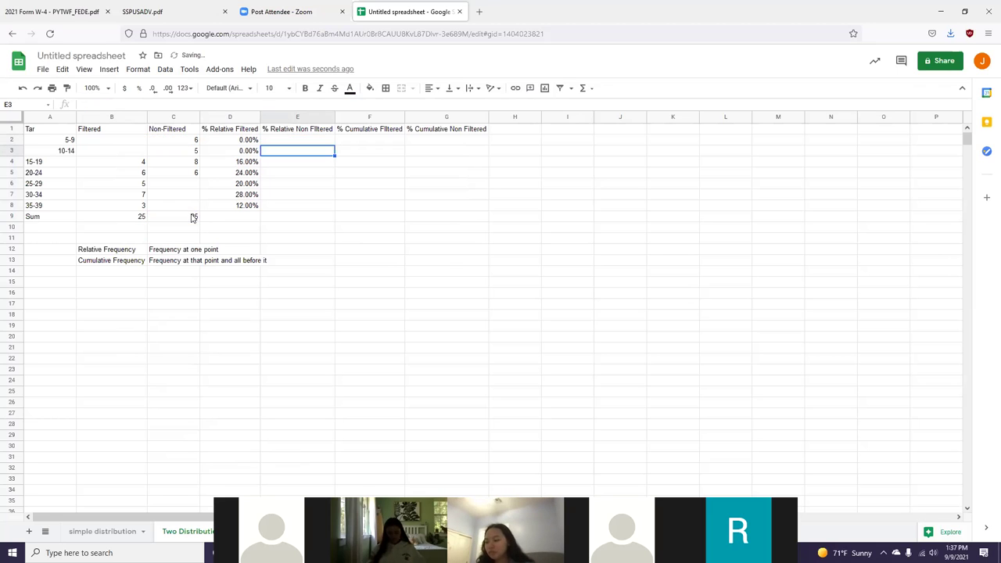
# - Fill the relative non-filtered formula from E2 down through E8 and format those cells as Percent
pyautogui.press('Up')
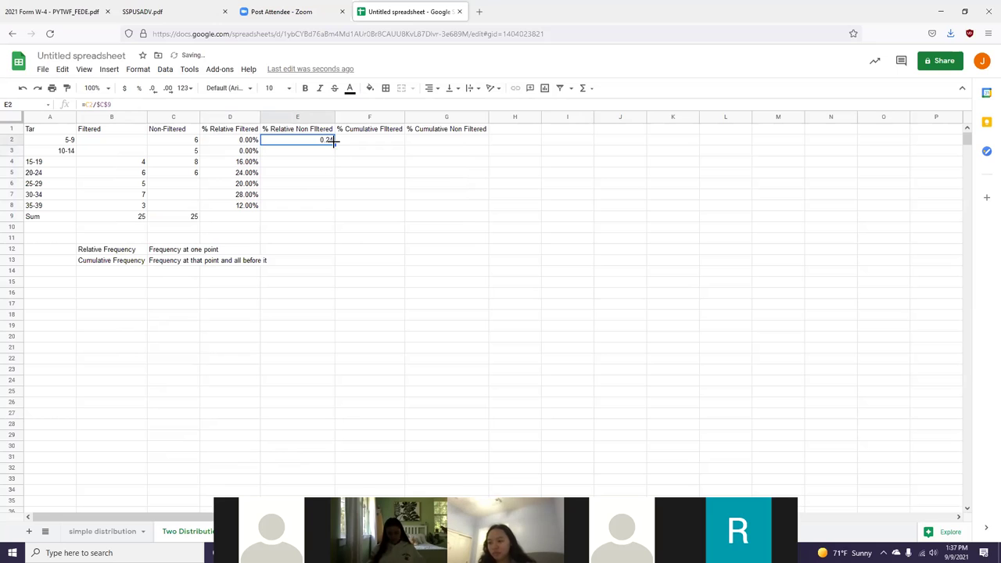
pyautogui.moveTo(334, 144); pyautogui.dragTo(333, 205)
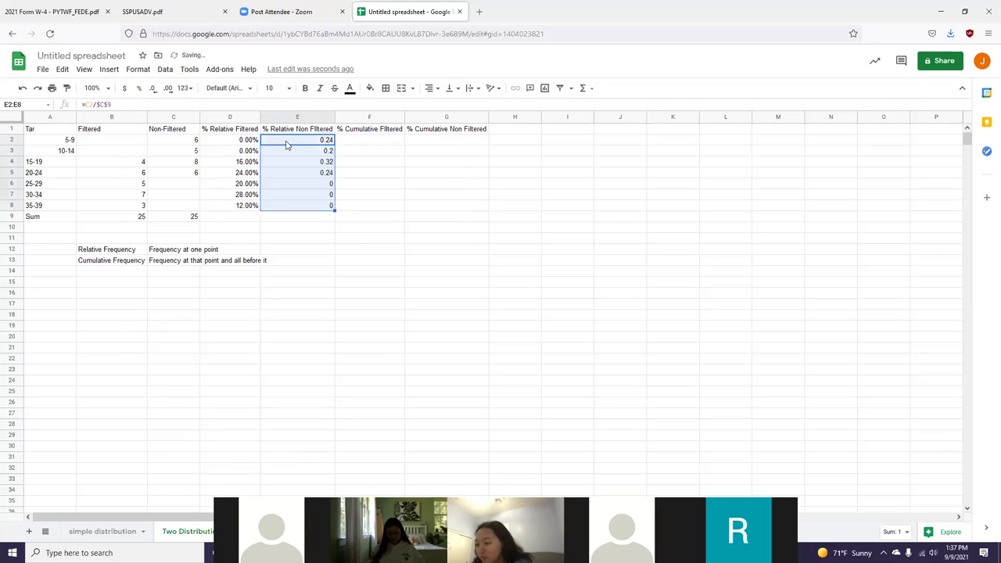
pyautogui.click(138, 68)
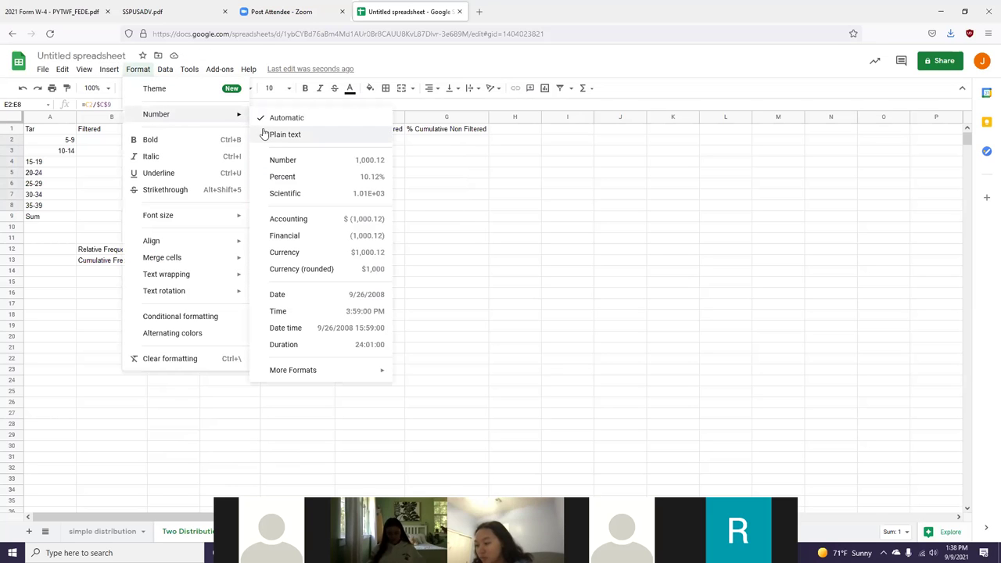
pyautogui.click(305, 180)
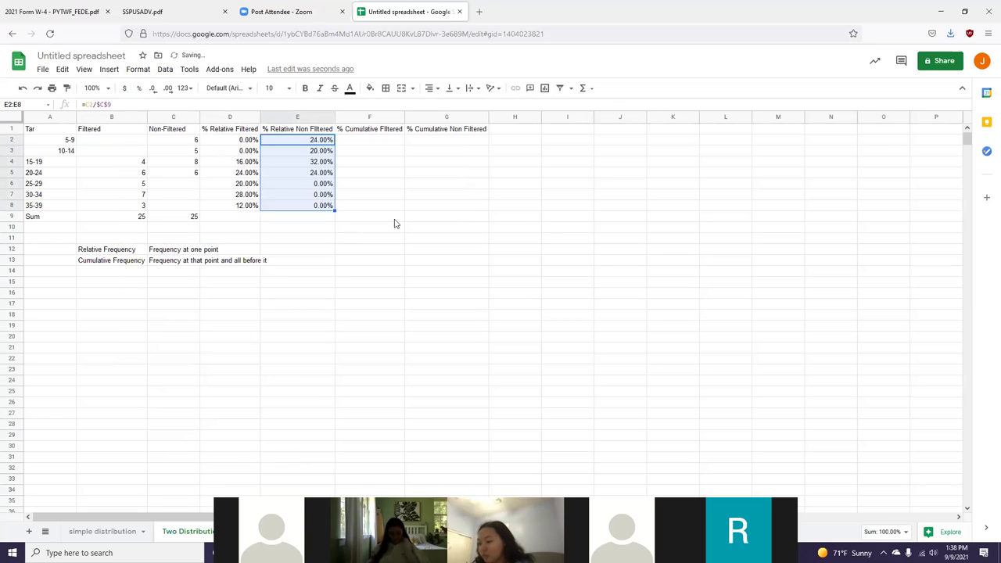
# - Start the cumulative filtered column by entering =D2 in F2
pyautogui.click(365, 144)
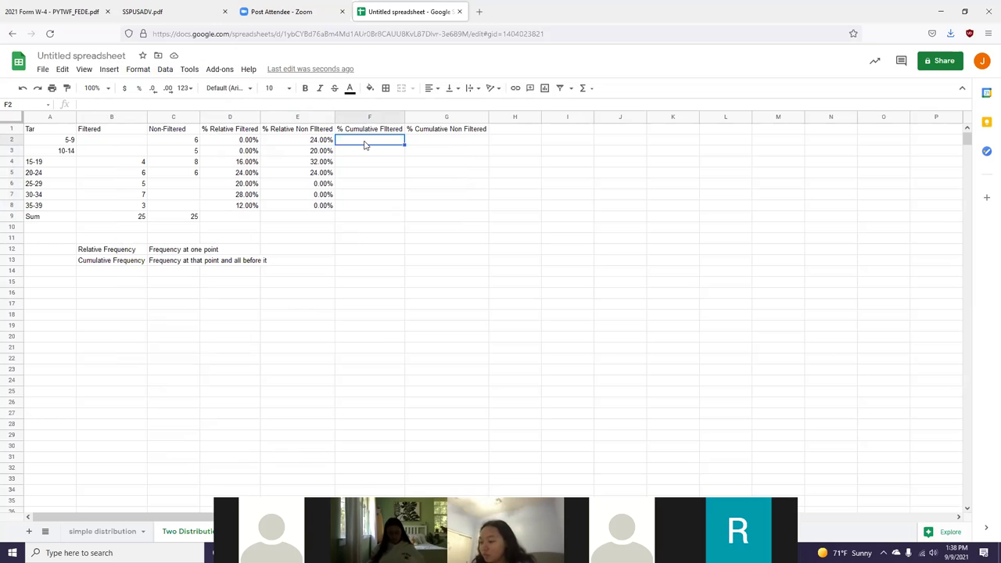
pyautogui.write('=')
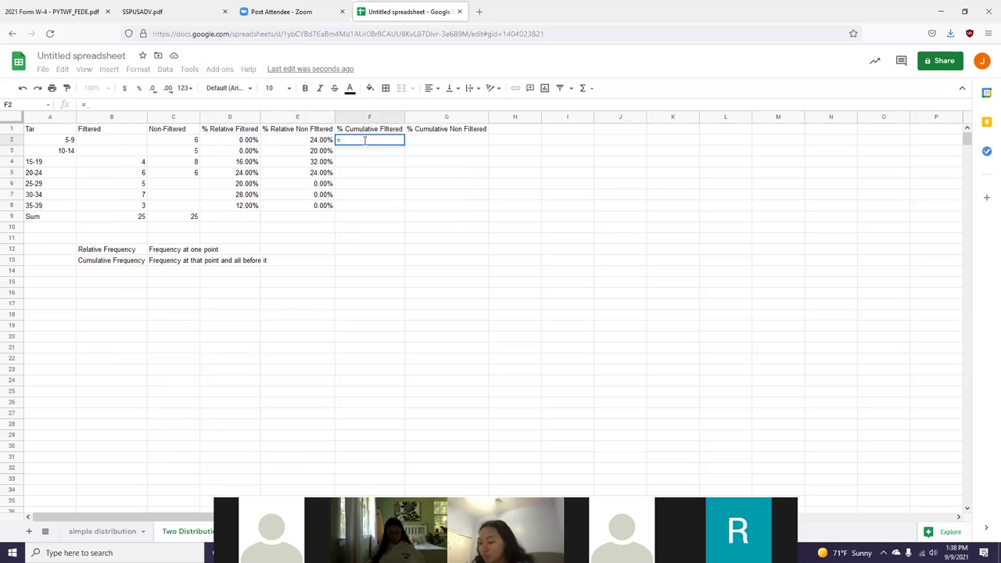
pyautogui.click(241, 141)
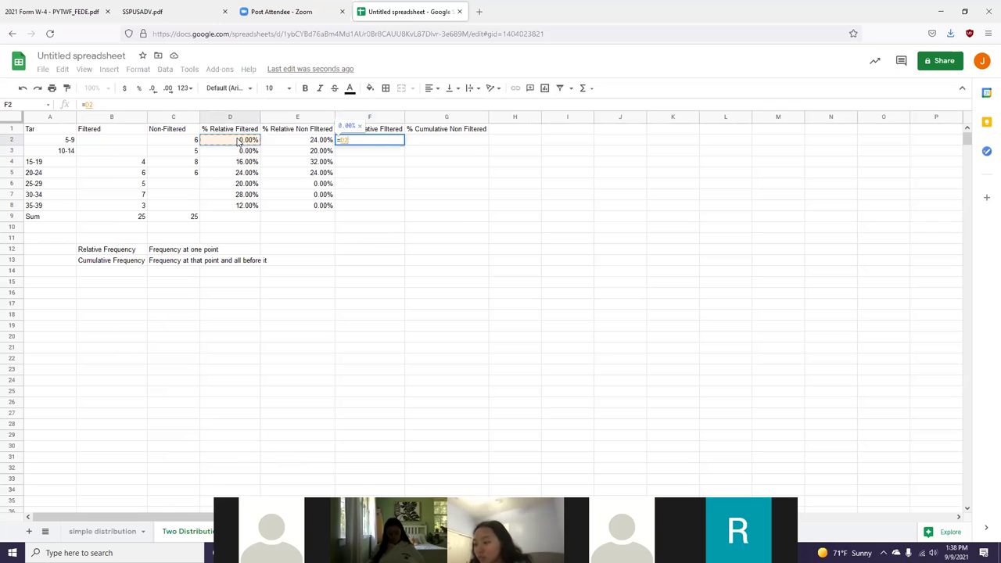
pyautogui.press('Return')
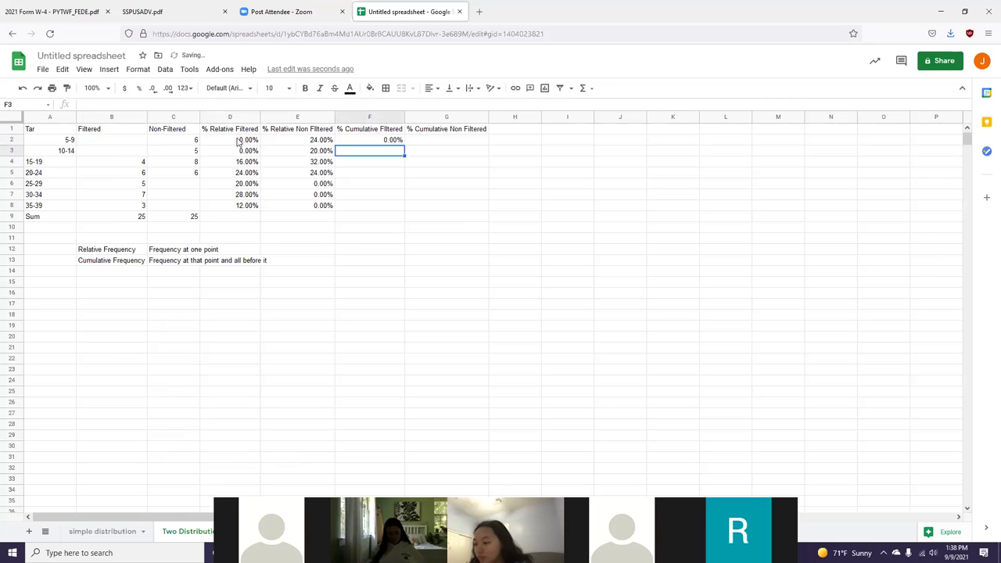
# - Enter the running-total formula =D3+F2 in F3 for the second cumulative filtered class
pyautogui.write('=')
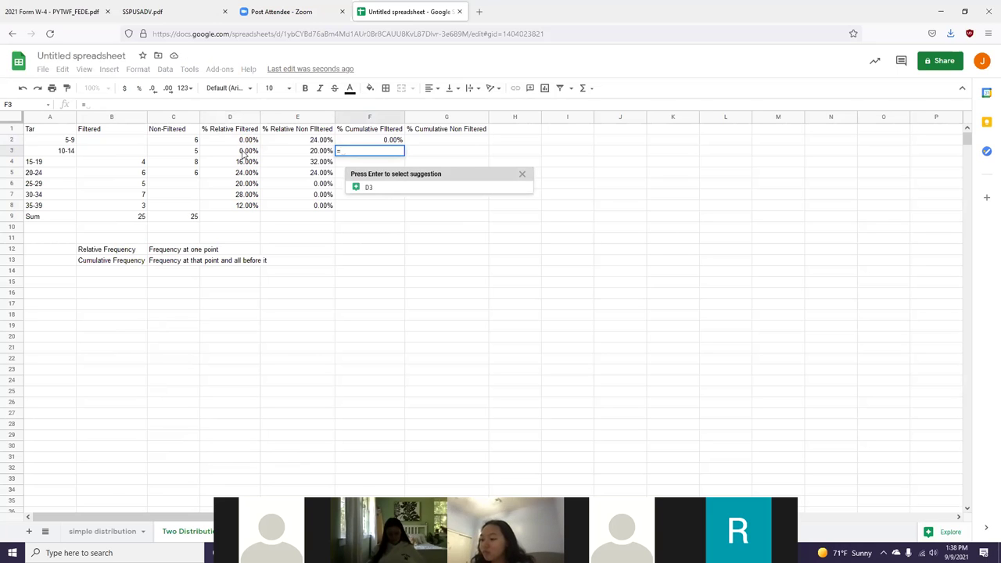
pyautogui.click(244, 151)
pyautogui.write('+')
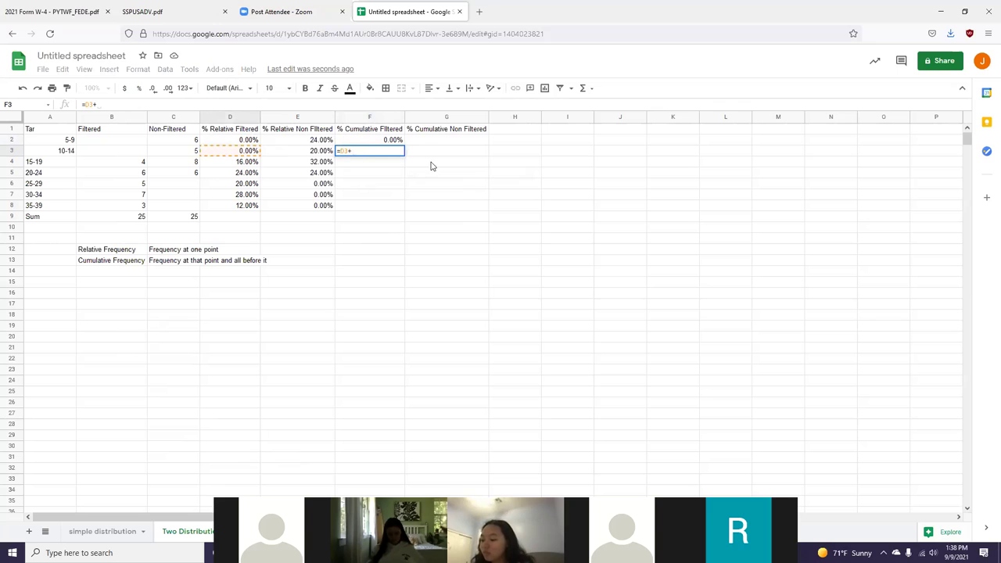
pyautogui.click(385, 140)
pyautogui.press('Return')
# - Fill the cumulative filtered formula from F3 down through F8
pyautogui.click(395, 147)
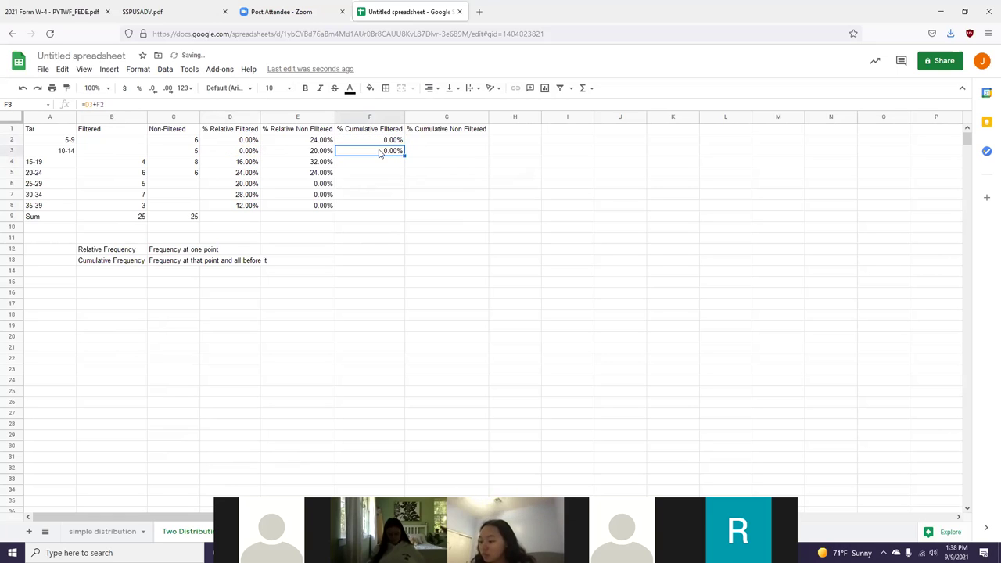
pyautogui.moveTo(404, 154); pyautogui.dragTo(392, 212)
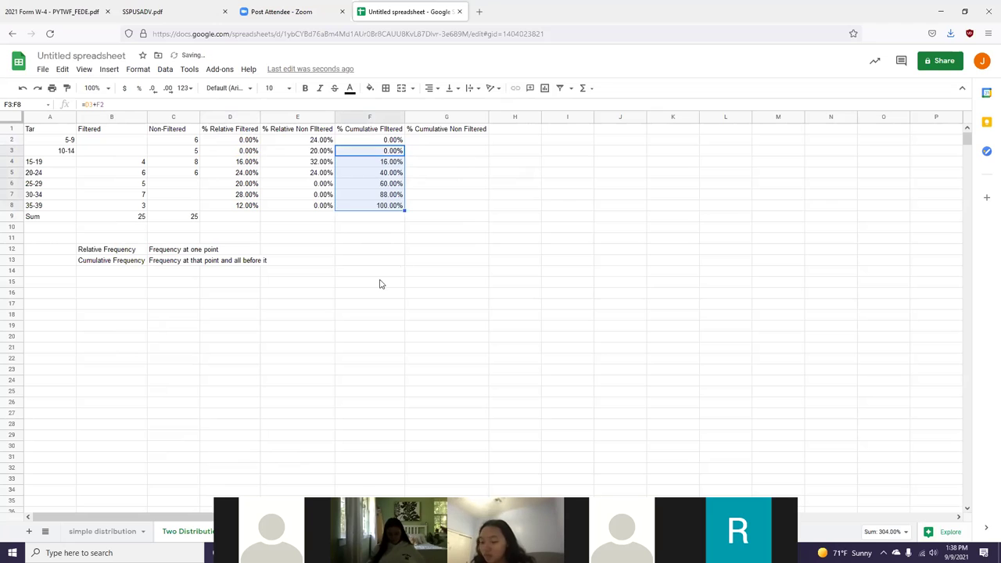
pyautogui.click(380, 206)
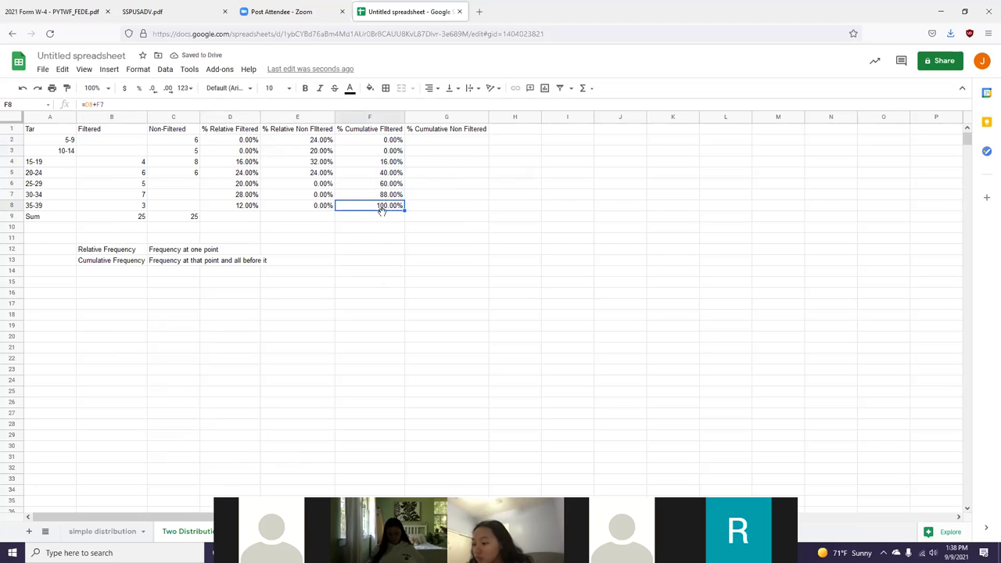
# - Compare the relative filtered, relative non-filtered and cumulative filtered columns over rows 2 to 8
pyautogui.click(453, 139)
pyautogui.click(395, 143)
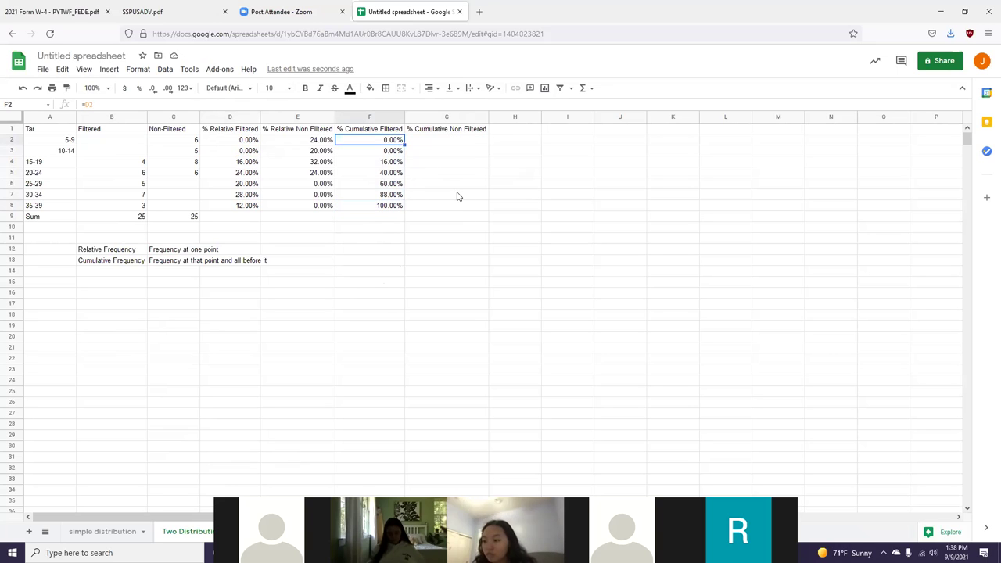
pyautogui.hotkey('shift', 'Down')
pyautogui.hotkey('shift', 'Down')
pyautogui.hotkey('shift', 'Down')
pyautogui.hotkey('shift', 'Down')
pyautogui.hotkey('shift', 'Down')
pyautogui.hotkey('shift', 'Down')
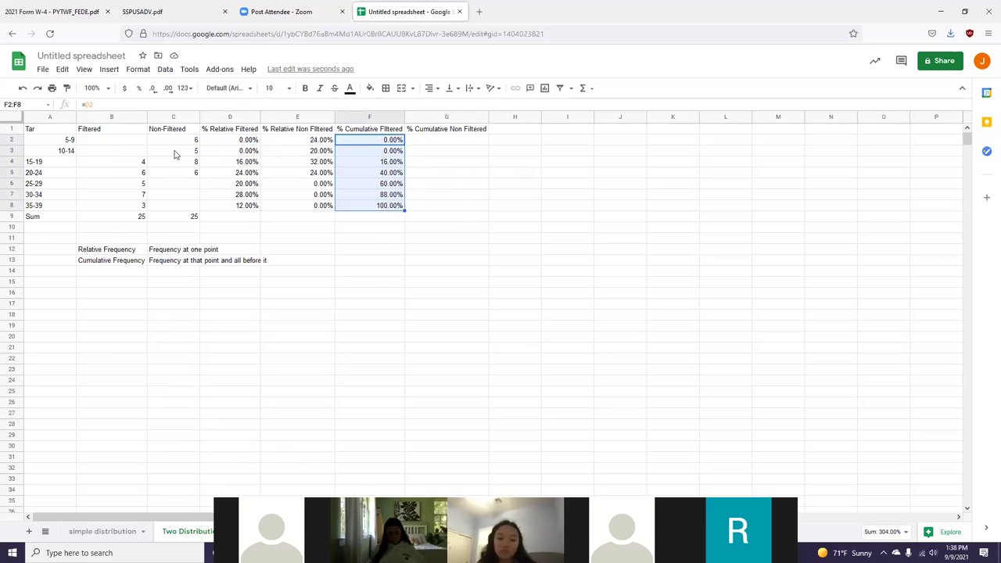
pyautogui.click(237, 143)
pyautogui.moveTo(237, 157); pyautogui.dragTo(237, 208)
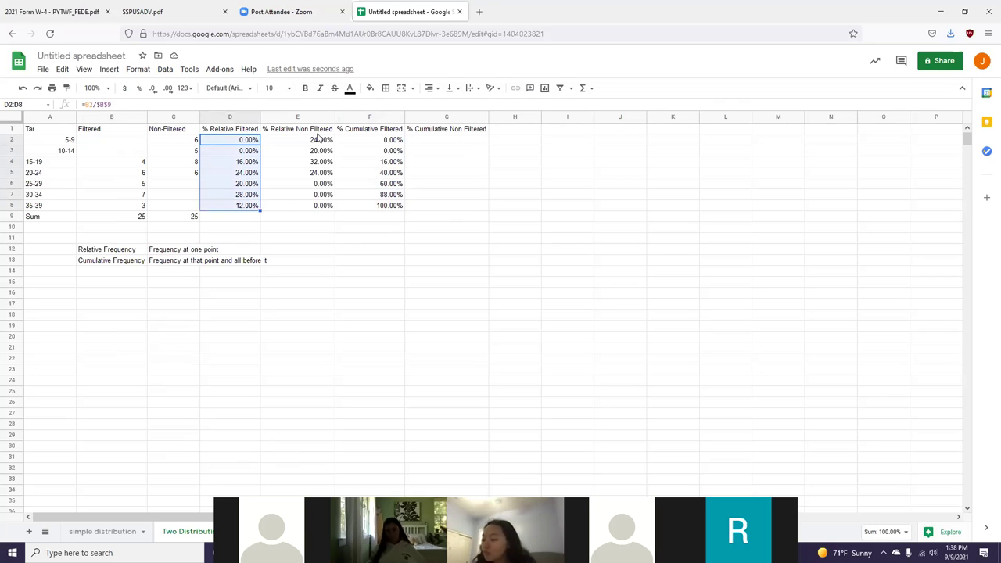
pyautogui.moveTo(314, 139); pyautogui.dragTo(313, 205)
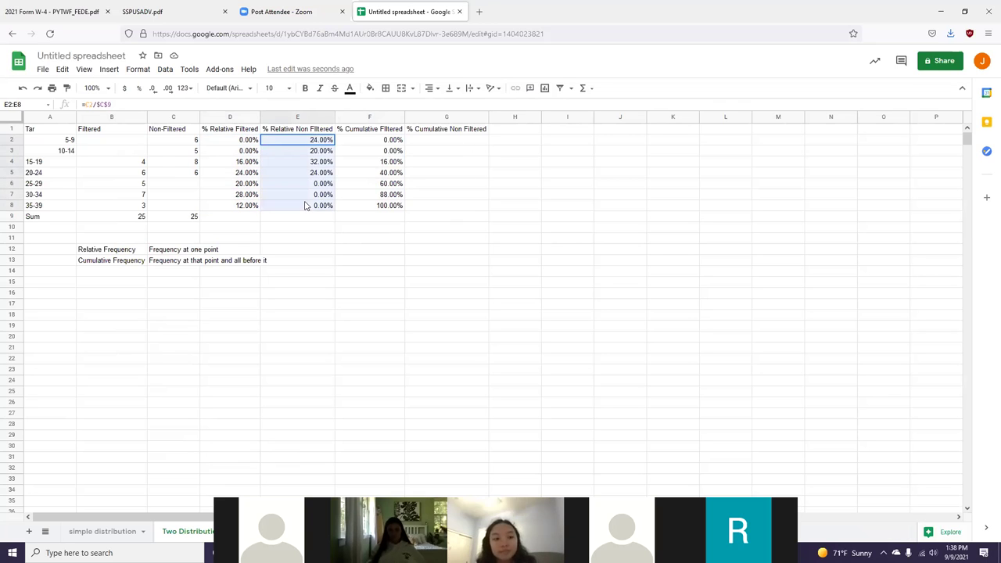
pyautogui.click(463, 140)
pyautogui.moveTo(315, 139); pyautogui.dragTo(312, 206)
pyautogui.moveTo(250, 139); pyautogui.dragTo(250, 213)
pyautogui.moveTo(310, 141); pyautogui.dragTo(312, 206)
# - Fill the cumulative formulas in F2:F8 across into the % Cumulative Non Filtered column, G2:G8
pyautogui.moveTo(387, 130); pyautogui.dragTo(392, 206)
pyautogui.click(393, 141)
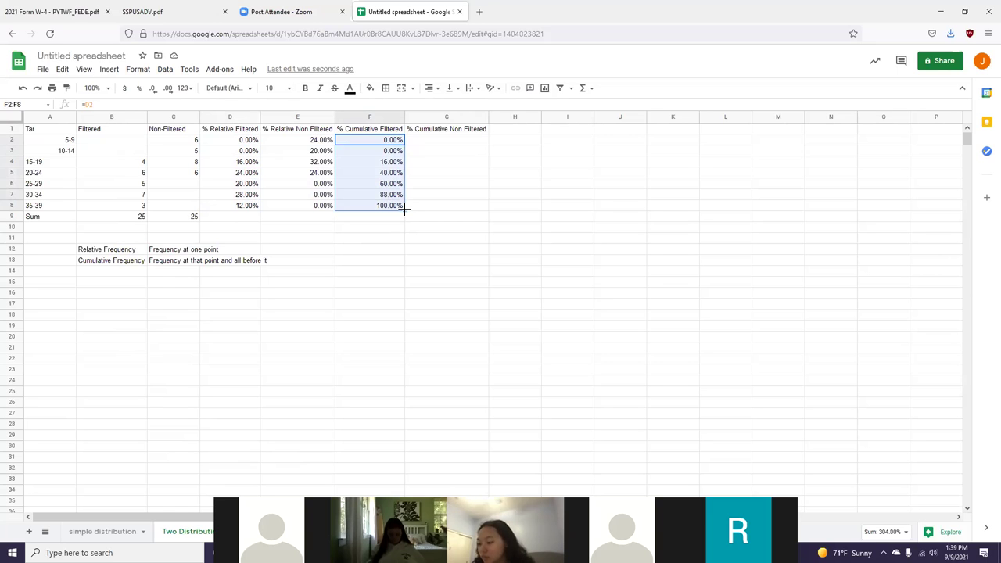
pyautogui.moveTo(404, 208); pyautogui.dragTo(436, 215)
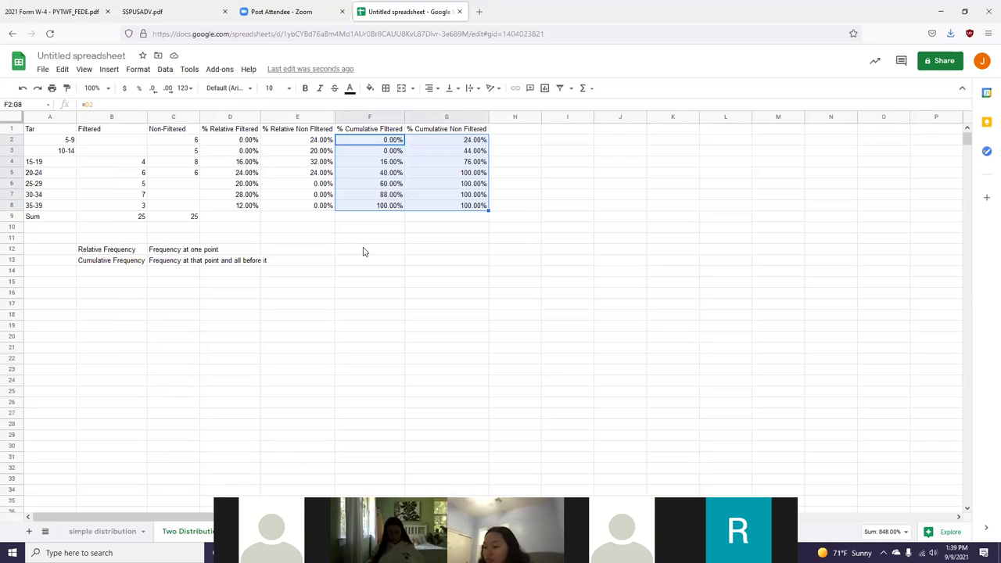
pyautogui.hotkey('alt', 'Tab')
pyautogui.hotkey('alt', 'Tab')
pyautogui.hotkey('alt', 'Tab')
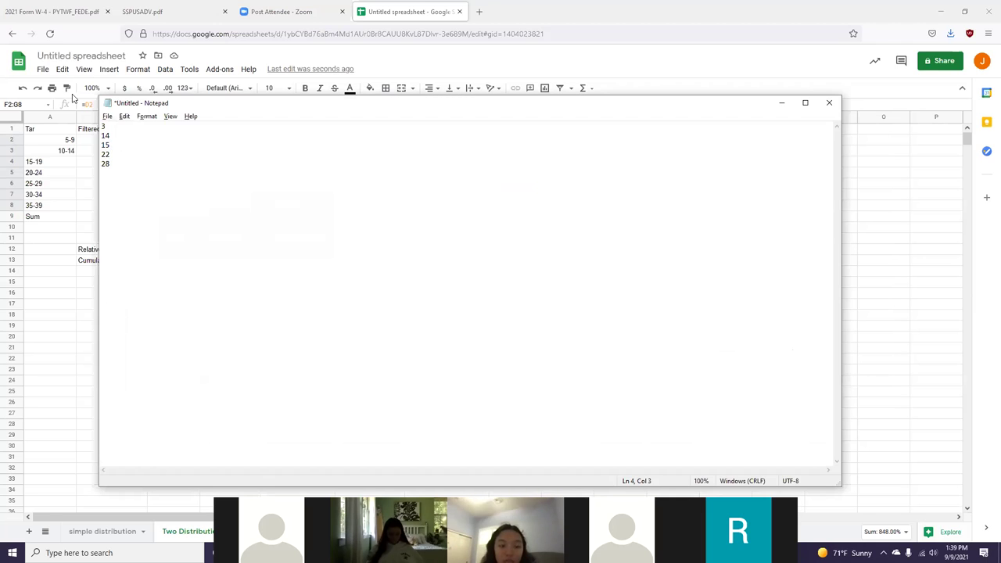
pyautogui.doubleClick(115, 137)
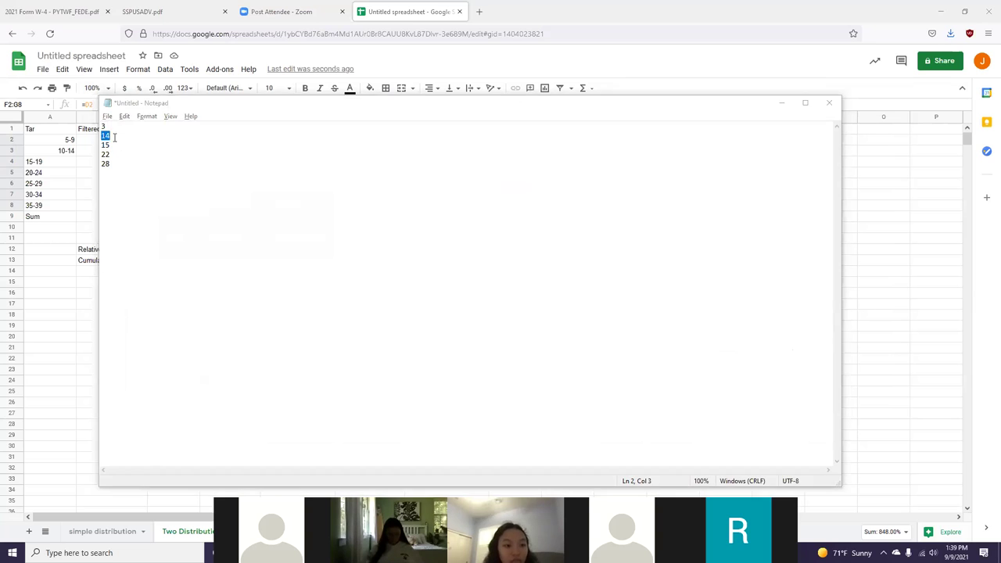
pyautogui.hotkey('alt', 'Tab')
pyautogui.hotkey('alt', 'Tab')
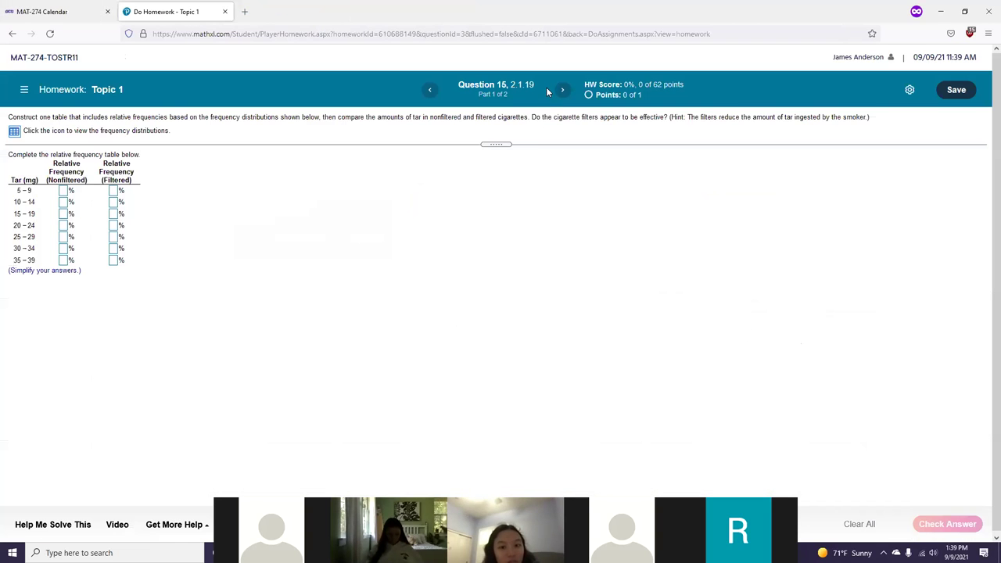
pyautogui.hotkey('alt', 'Tab')
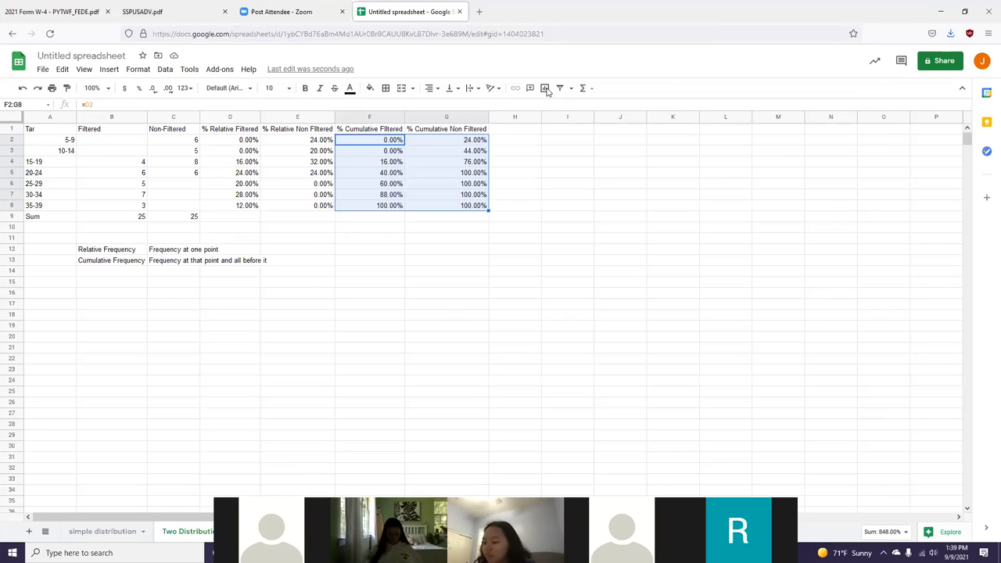
pyautogui.hotkey('alt', 'Tab')
pyautogui.hotkey('alt', 'Tab')
pyautogui.hotkey('alt', 'Tab')
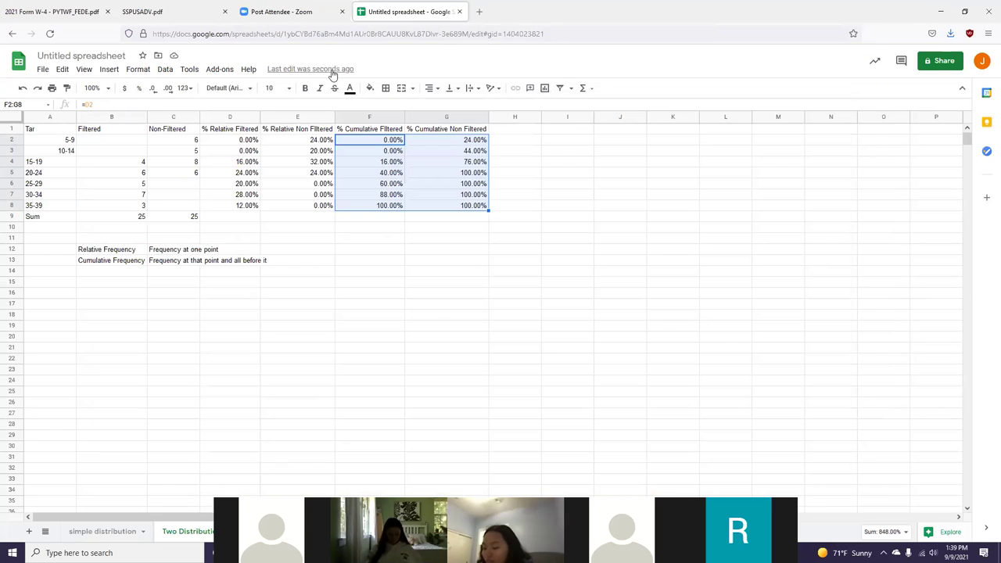
# - Switch to the MathXL Topic 1 homework and open Question 22 on the tornado F-scale frequency polygon
pyautogui.hotkey('alt', 'Tab')
pyautogui.hotkey('alt', 'Tab')
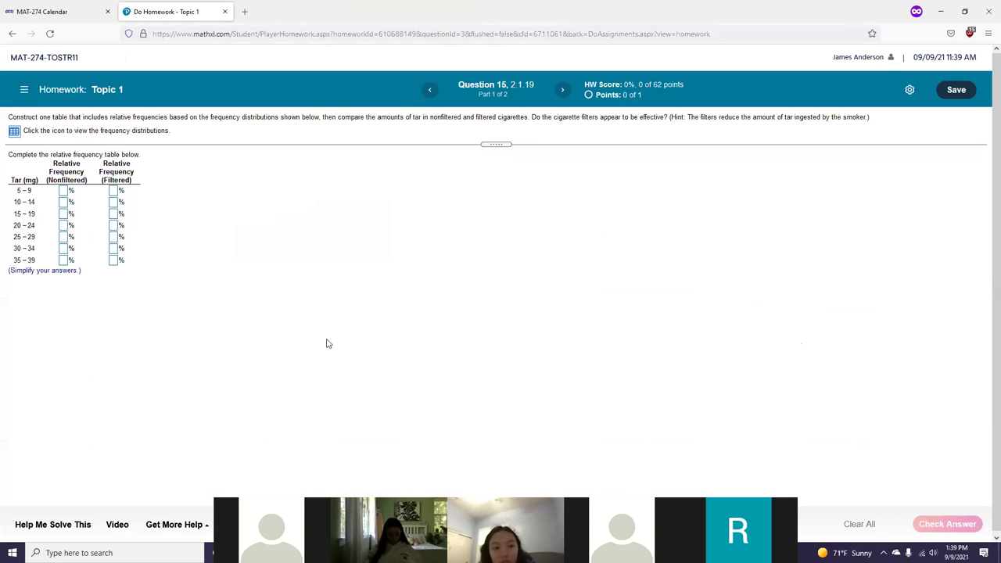
pyautogui.click(207, 378)
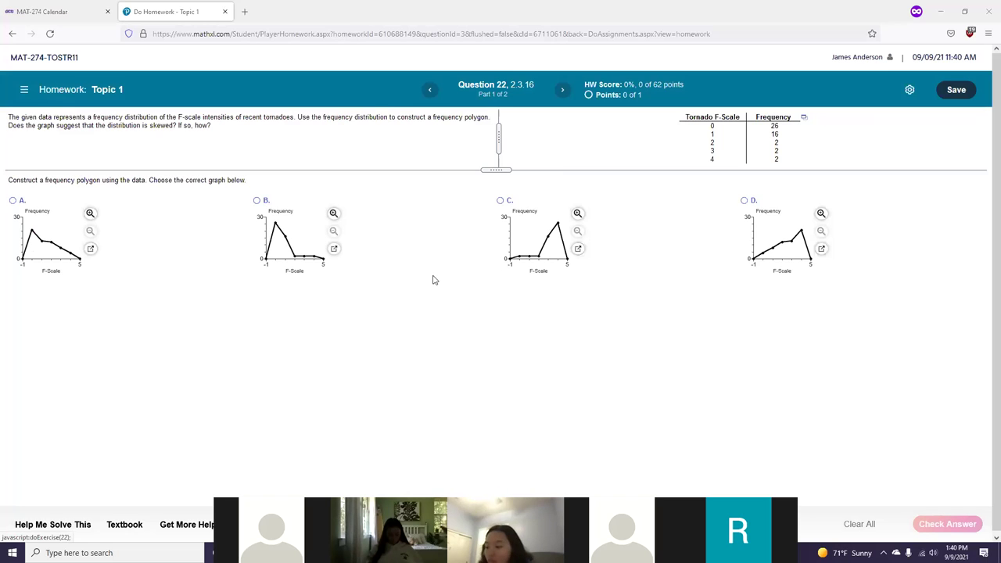
# - Switch to the Google Sheets spreadsheet with the cigarette tar distributions
pyautogui.hotkey('alt', 'Tab')
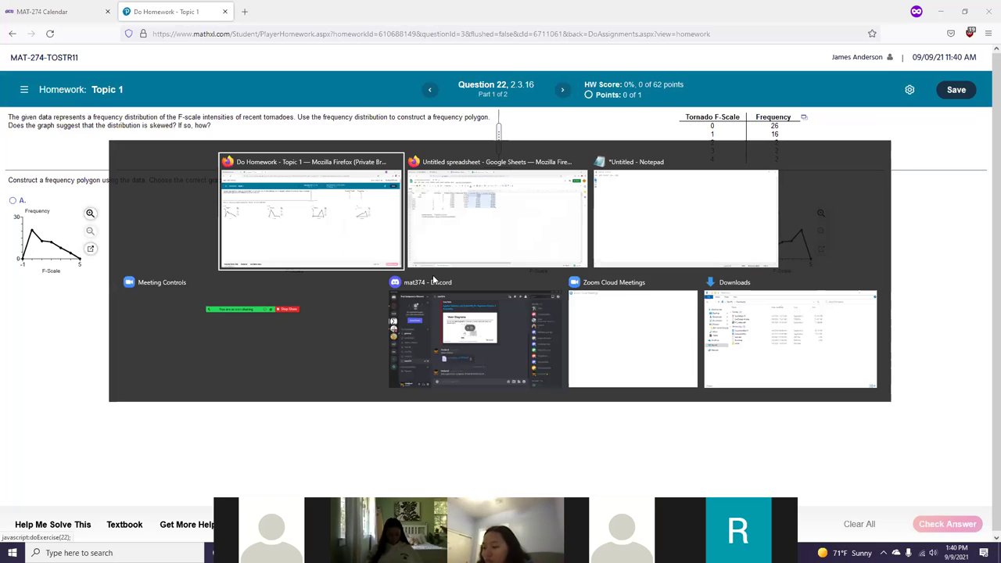
pyautogui.click(460, 249)
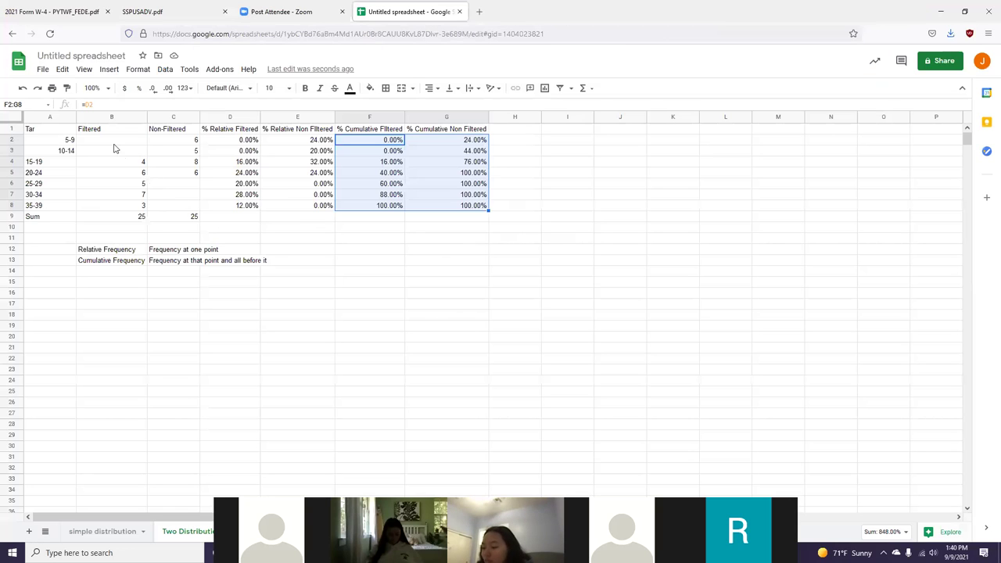
# - Insert a chart of the filtered frequencies in B2:B8 and change it to a line chart
pyautogui.moveTo(114, 139); pyautogui.dragTo(140, 205)
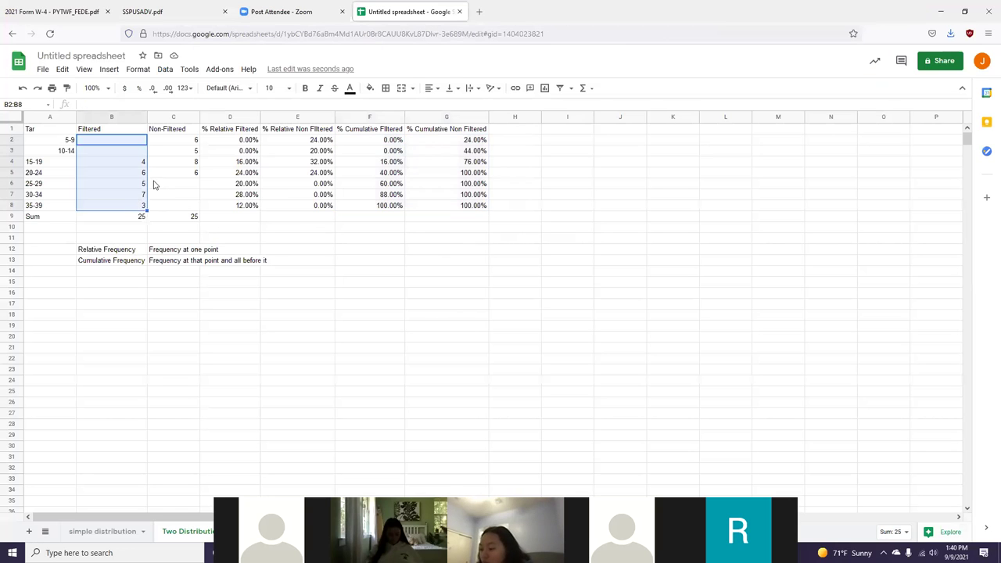
pyautogui.click(109, 70)
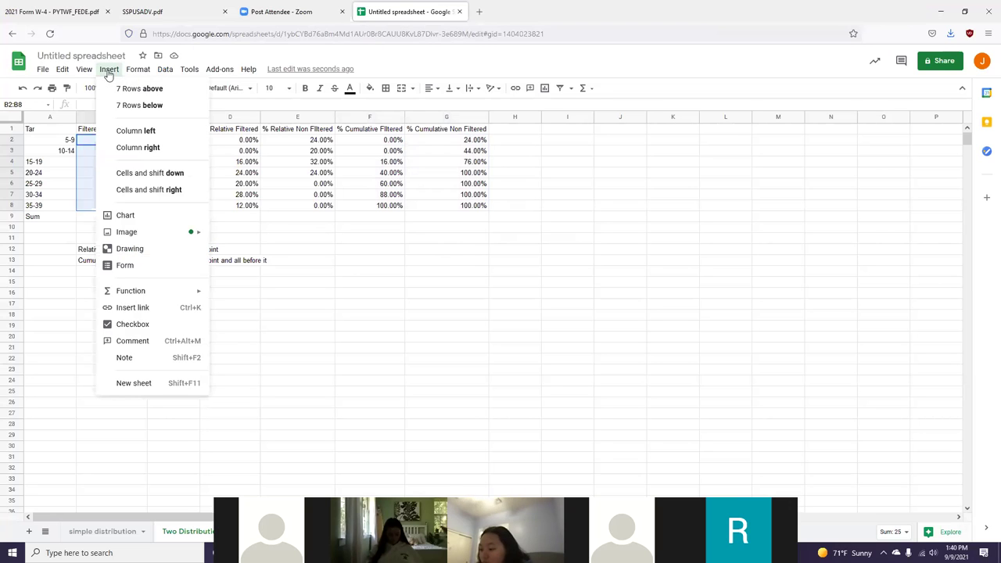
pyautogui.click(135, 218)
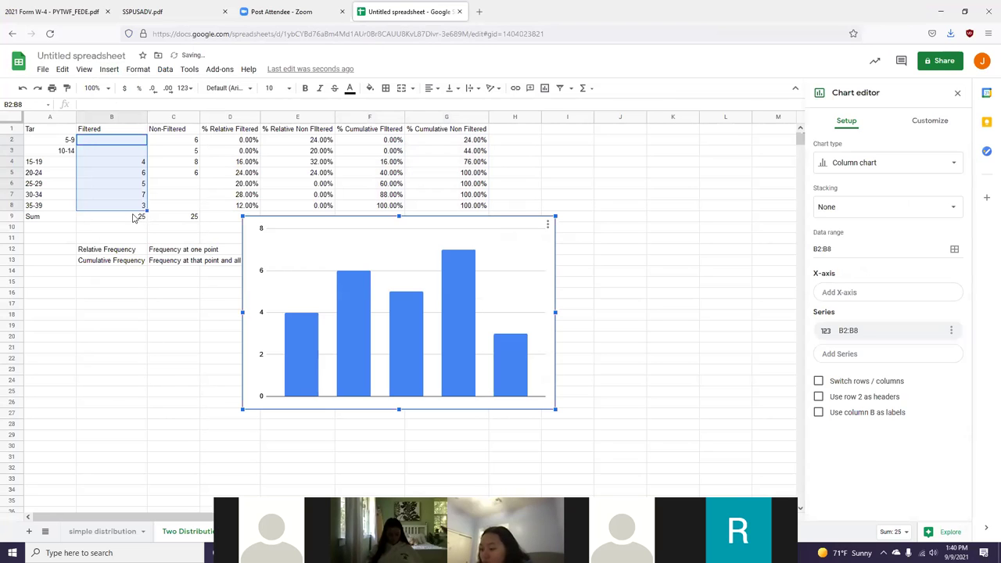
pyautogui.click(872, 164)
pyautogui.click(832, 210)
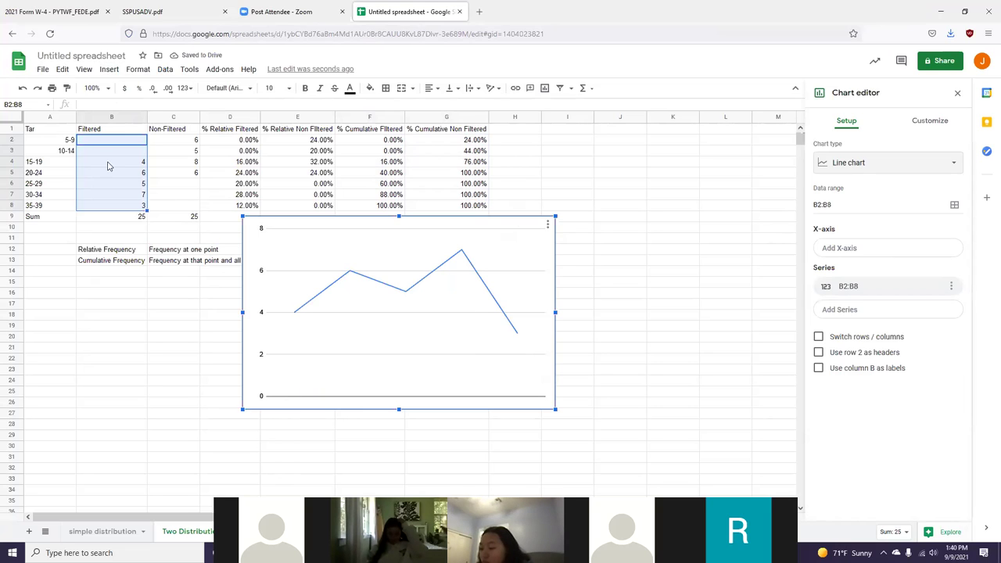
# - Replace the chart with a line chart of the tar classes and filtered frequencies in A2:B8
pyautogui.click(48, 143)
pyautogui.moveTo(56, 144); pyautogui.dragTo(124, 207)
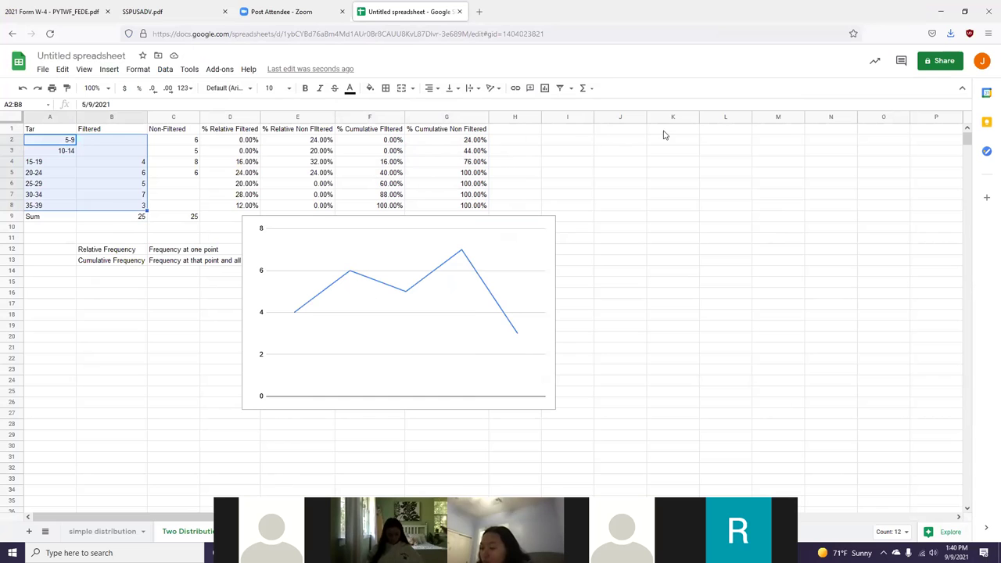
pyautogui.click(545, 224)
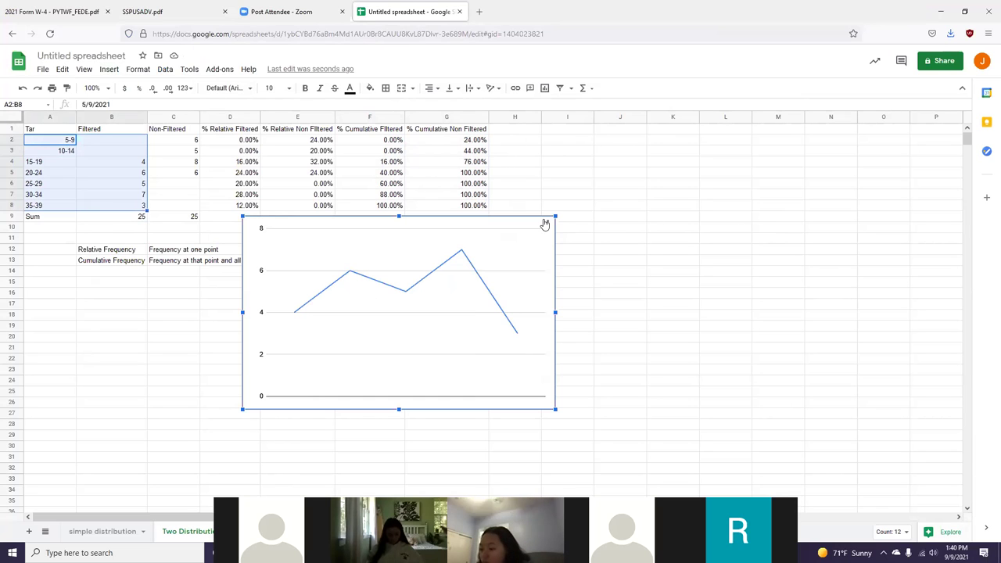
pyautogui.press('Delete')
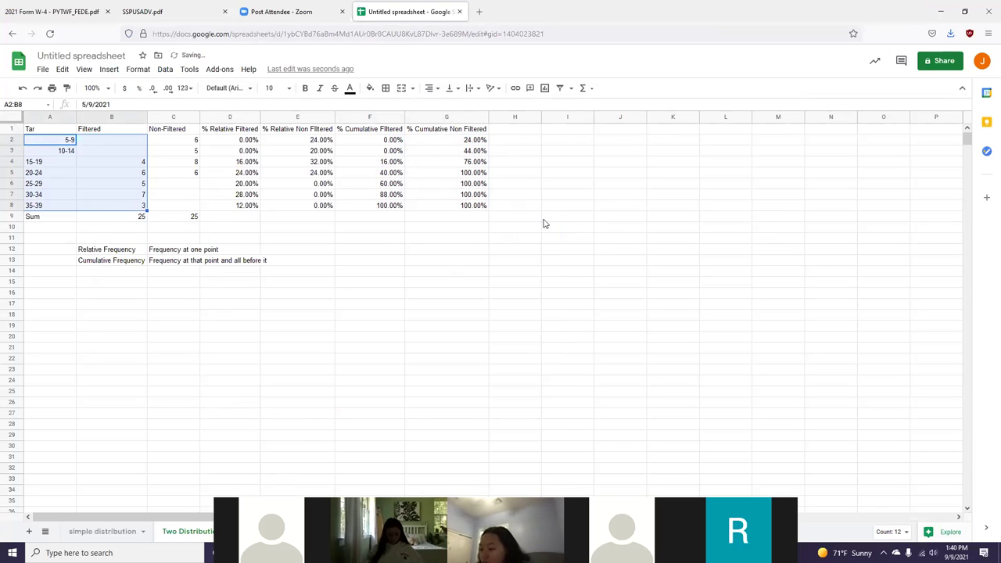
pyautogui.click(109, 69)
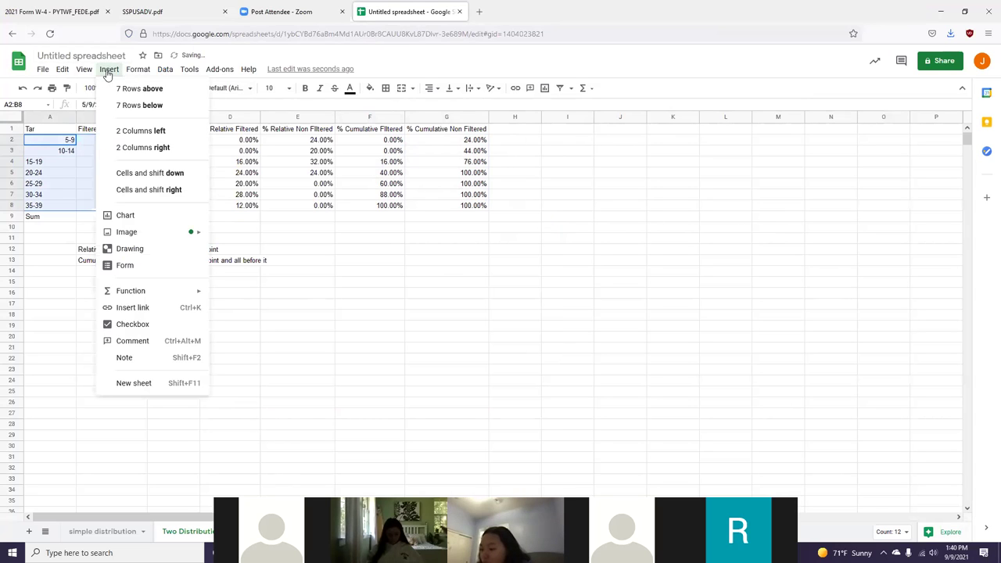
pyautogui.click(127, 218)
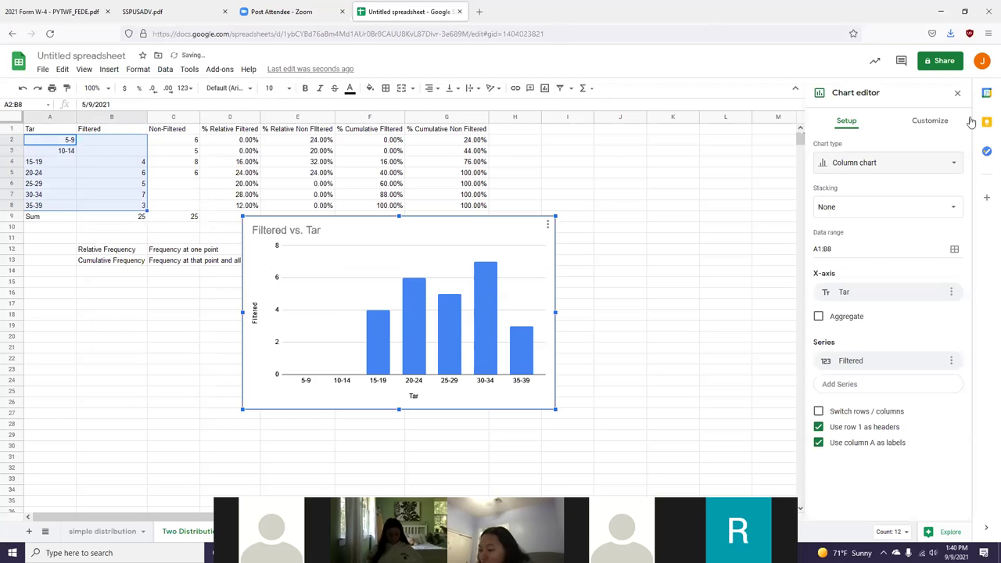
pyautogui.click(890, 161)
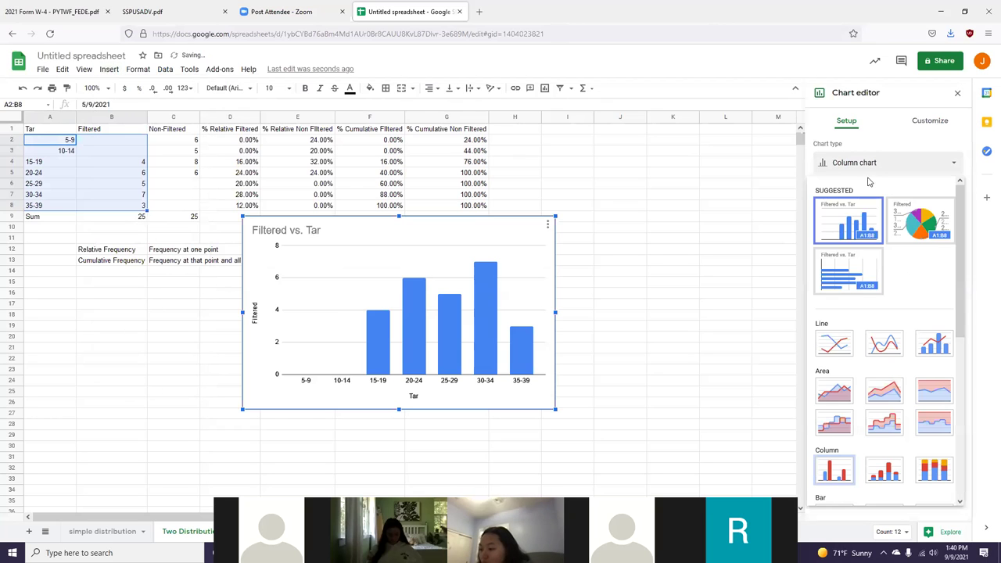
pyautogui.click(834, 344)
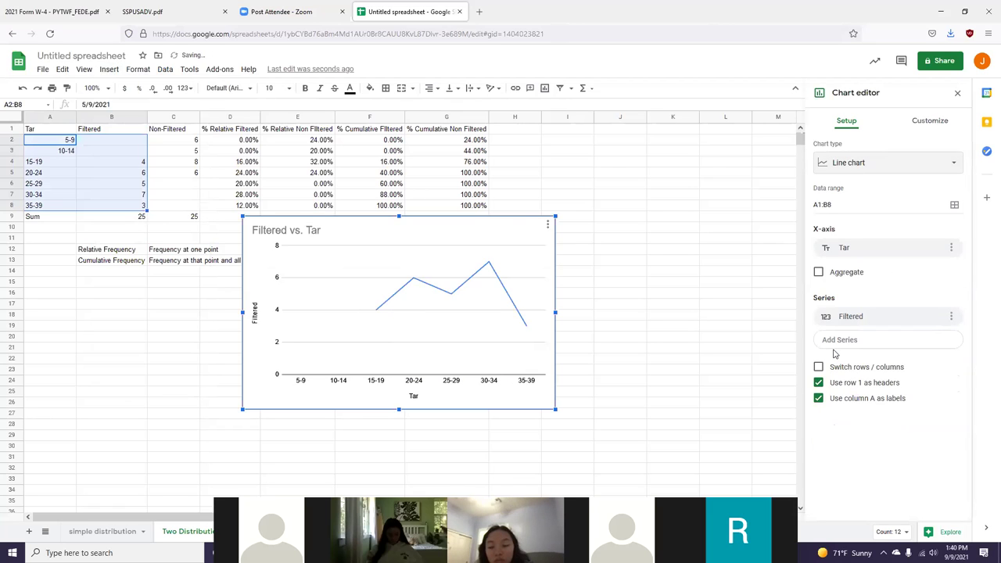
# - Enter 0 for the empty Filtered frequencies of the 5-9 and 10-14 classes, B2 and B3
pyautogui.click(125, 145)
pyautogui.write('0')
pyautogui.press('Return')
pyautogui.write('0')
pyautogui.press('Return')
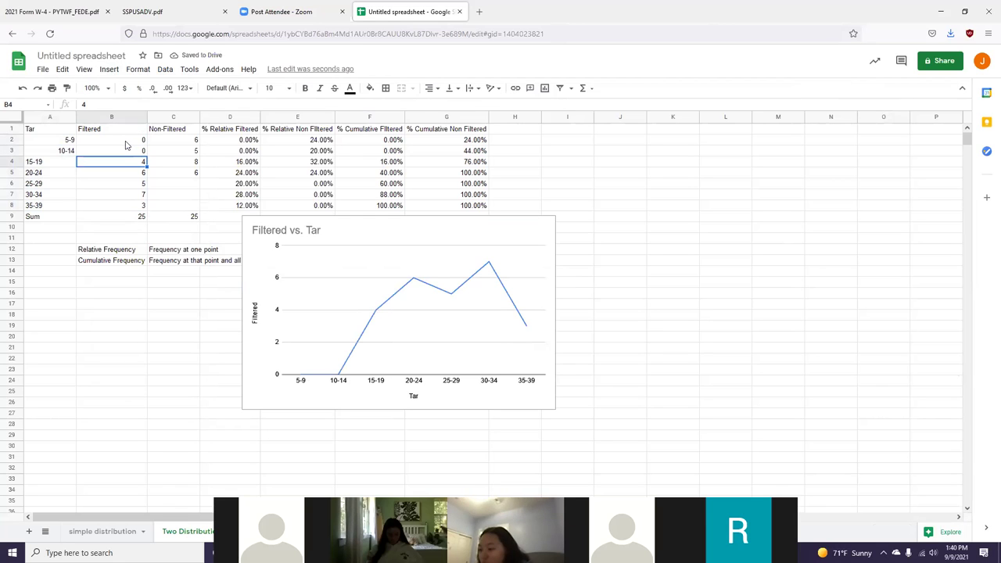
# - Enter 0 for the empty Non-Filtered frequencies of the 25-29, 30-34 and 35-39 classes, C6:C8
pyautogui.click(193, 188)
pyautogui.write('0')
pyautogui.press('Return')
pyautogui.write('0')
pyautogui.press('Return')
pyautogui.write('0')
pyautogui.press('Return')
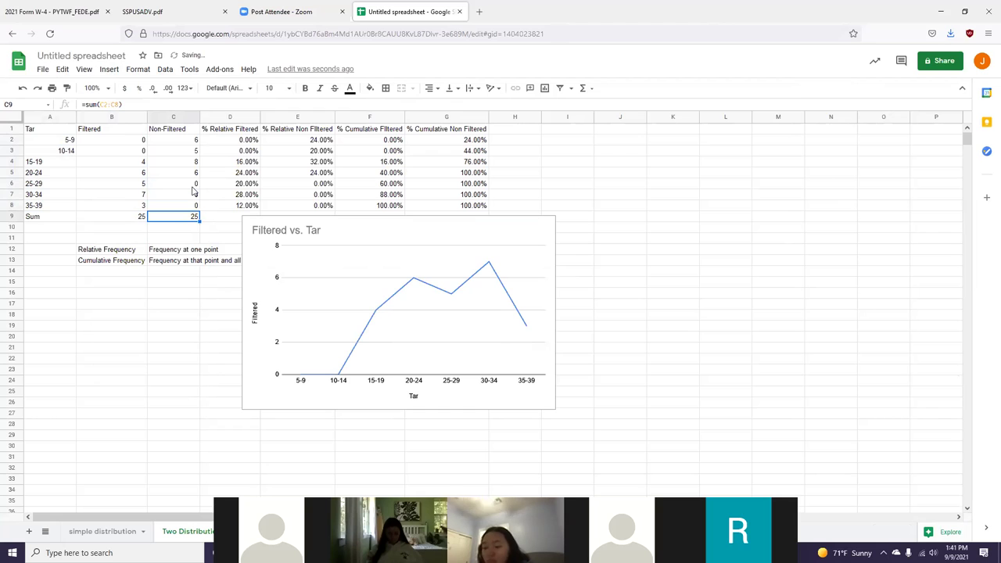
# - Replace the Filtered vs. Tar chart with a line chart comparing filtered and non-filtered frequencies, using A1:C8 with headers
pyautogui.click(408, 222)
pyautogui.moveTo(438, 229); pyautogui.dragTo(295, 209)
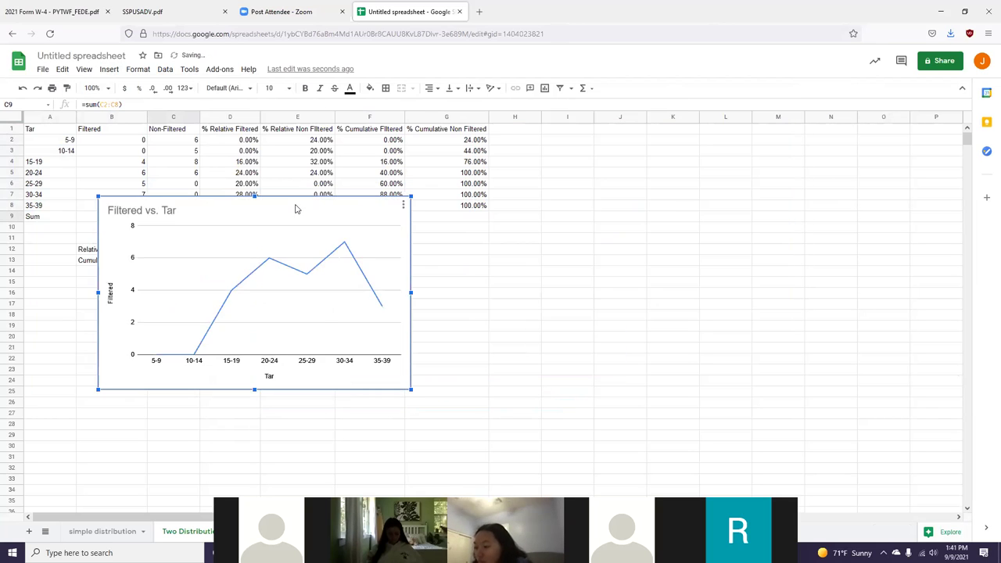
pyautogui.press('Delete')
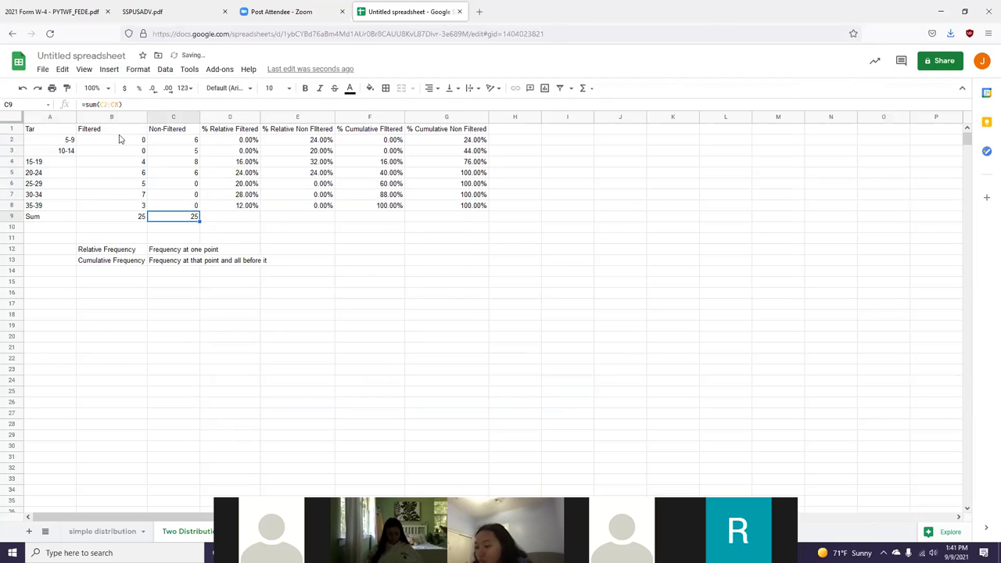
pyautogui.moveTo(55, 144)
pyautogui.mouseDown()
pyautogui.moveTo(117, 153)
pyautogui.moveTo(192, 205)
pyautogui.mouseUp()
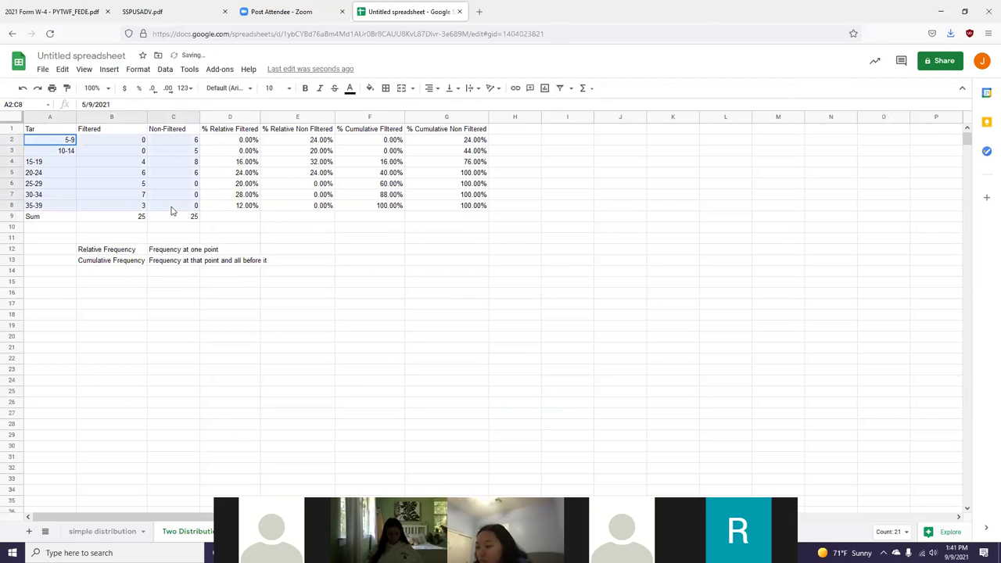
pyautogui.moveTo(42, 133); pyautogui.dragTo(188, 205)
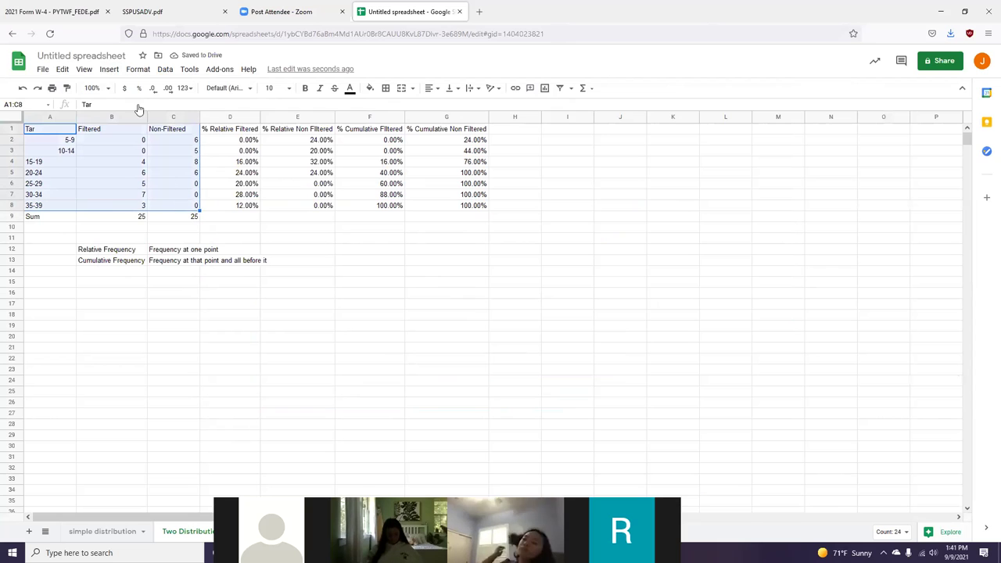
pyautogui.click(115, 70)
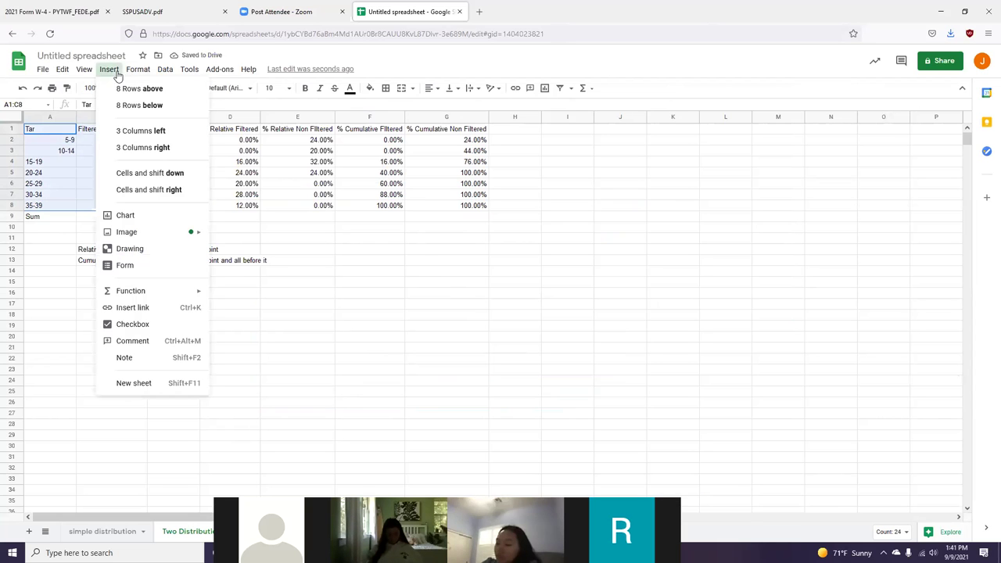
pyautogui.click(129, 216)
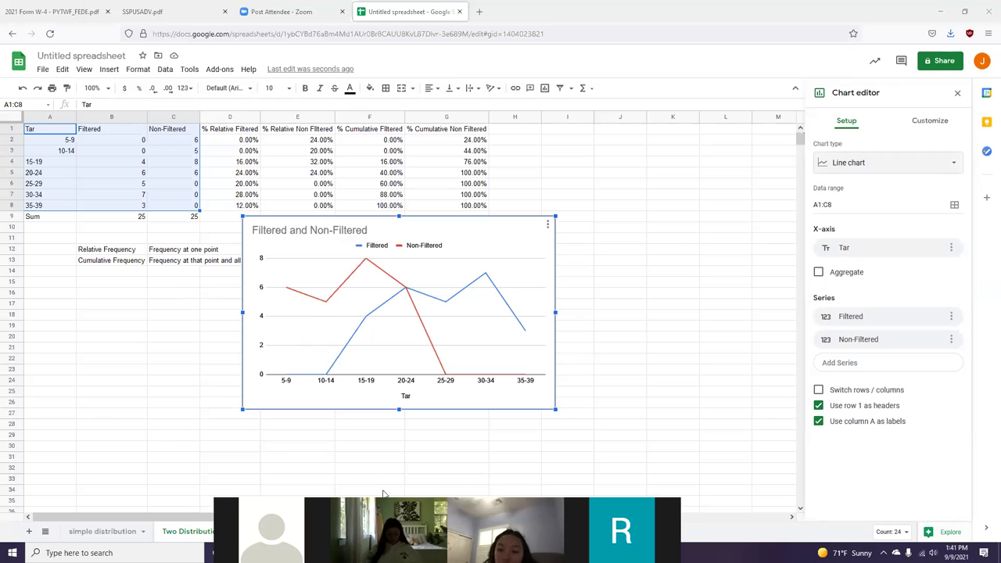
# - Switch to the MathXL homework and copy the Tornado F-Scale frequency table of Question 22 to the clipboard
pyautogui.hotkey('alt', 'Tab')
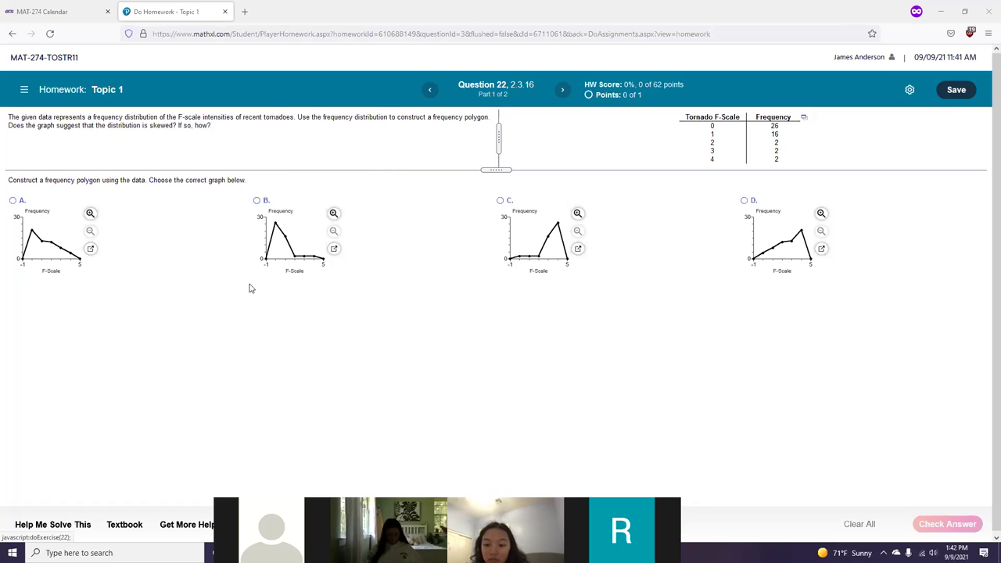
pyautogui.hotkey('alt', 'Tab')
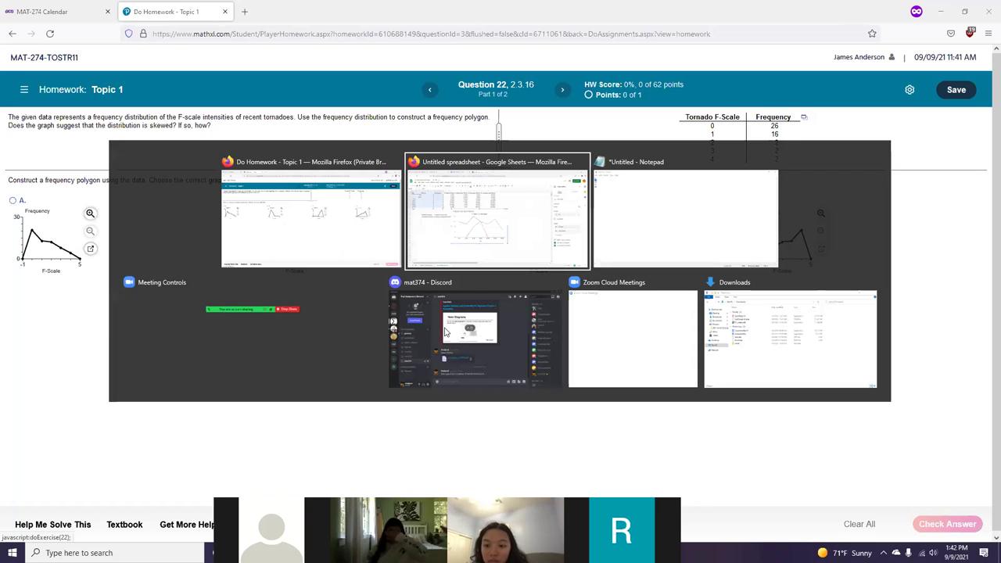
pyautogui.click(484, 244)
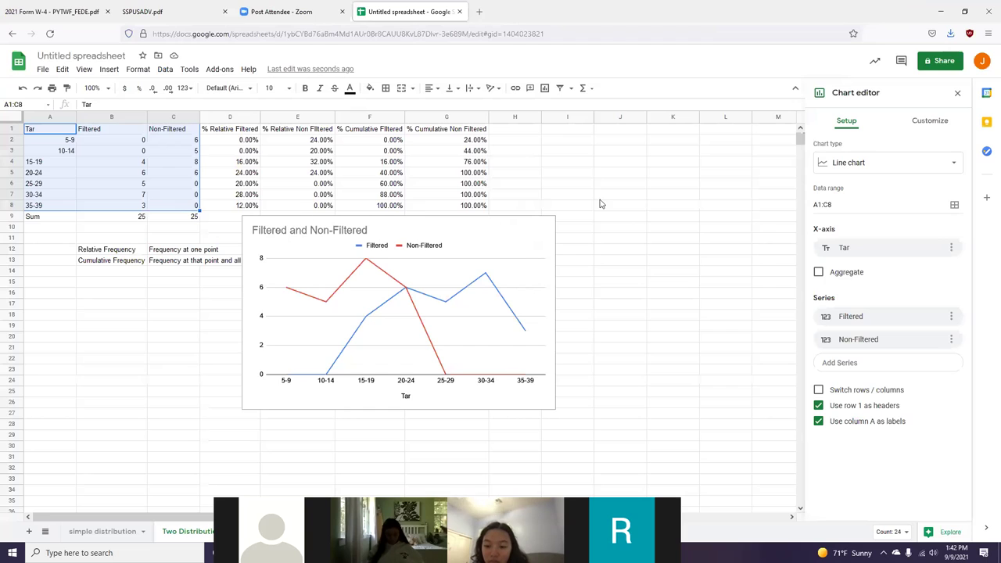
pyautogui.hotkey('alt', 'Tab')
pyautogui.click(806, 119)
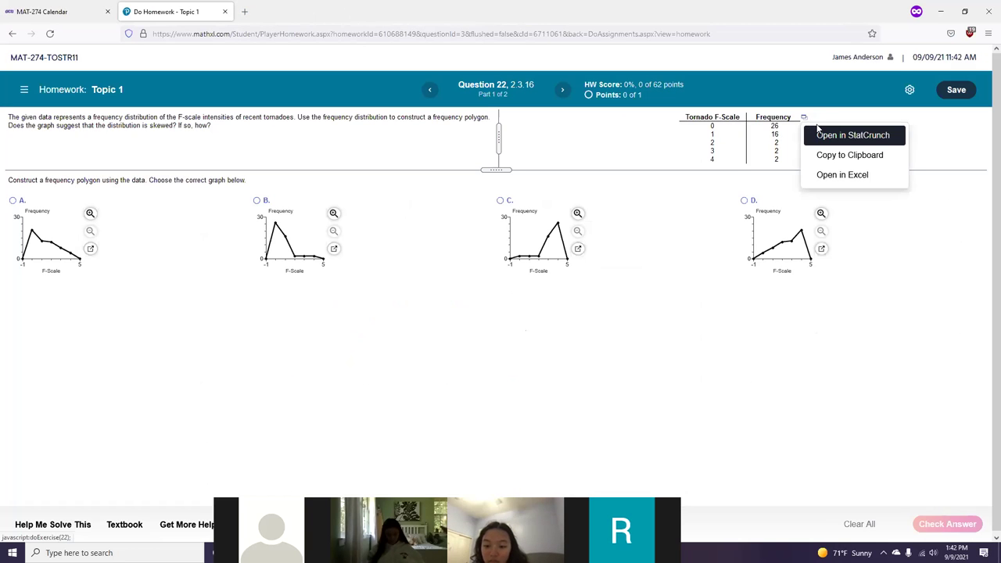
pyautogui.click(849, 155)
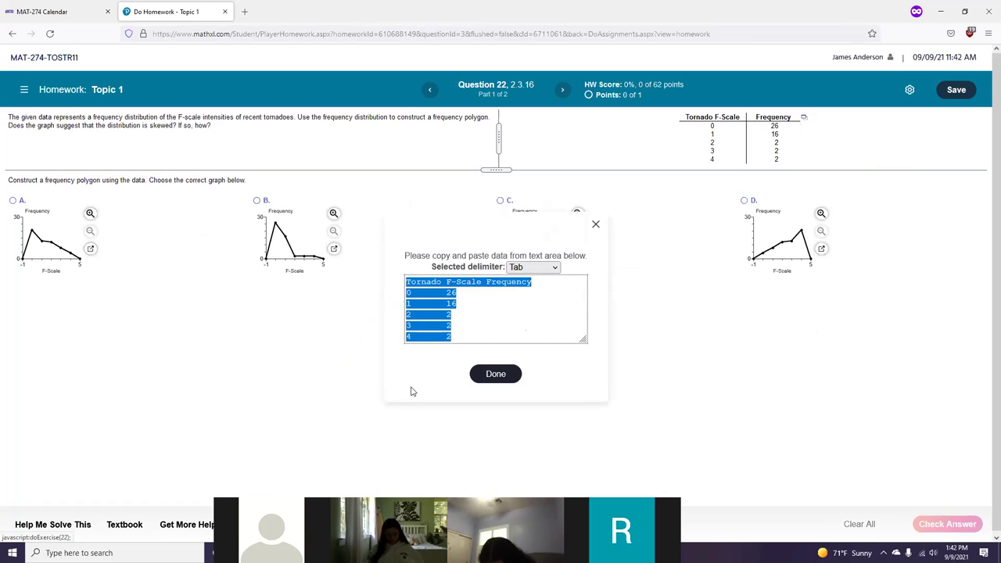
# - In Google Sheets, paste the tornado table into a new sheet at A1 and insert a line chart of A1:B6
pyautogui.hotkey('alt', 'Tab')
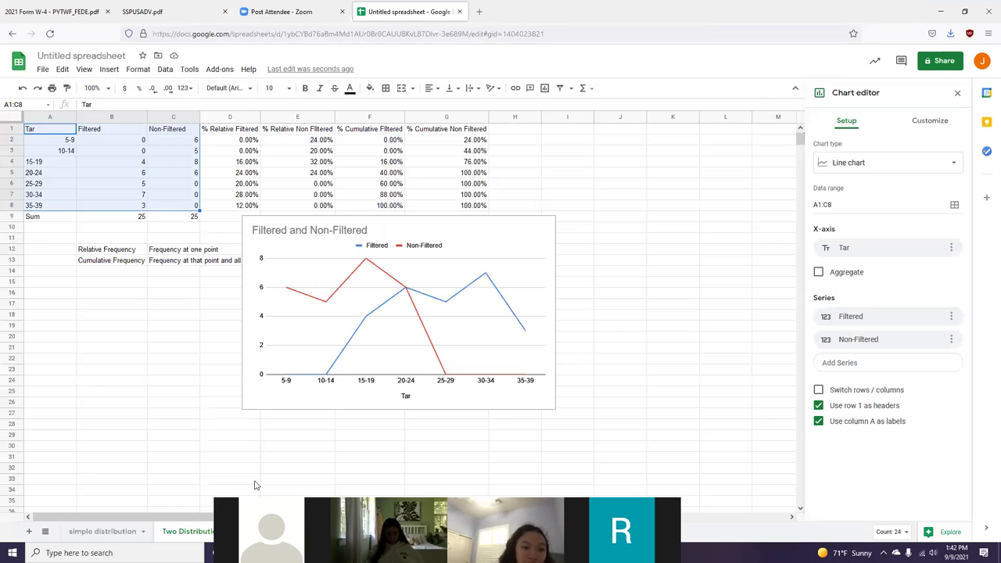
pyautogui.click(29, 531)
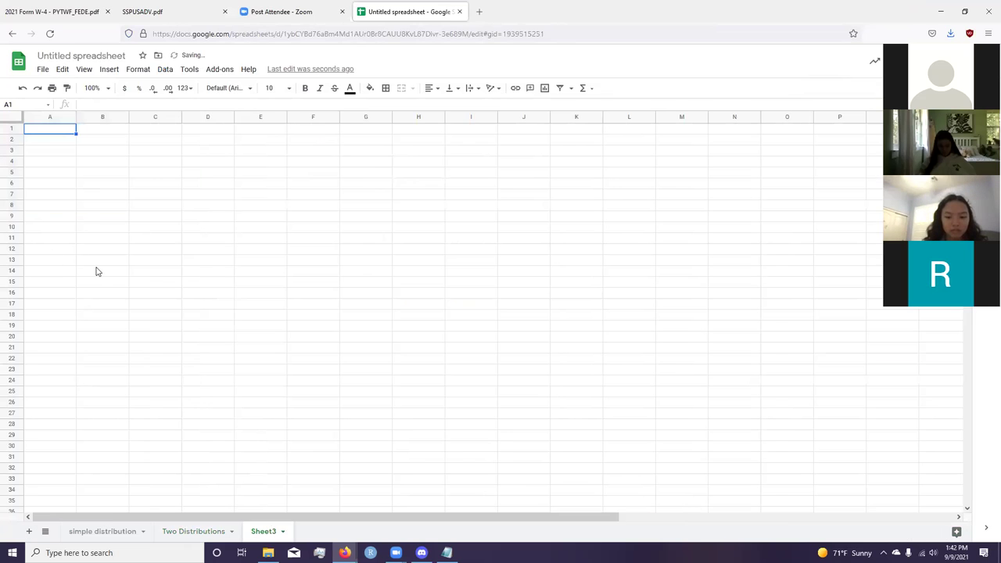
pyautogui.hotkey('ctrl', 'v')
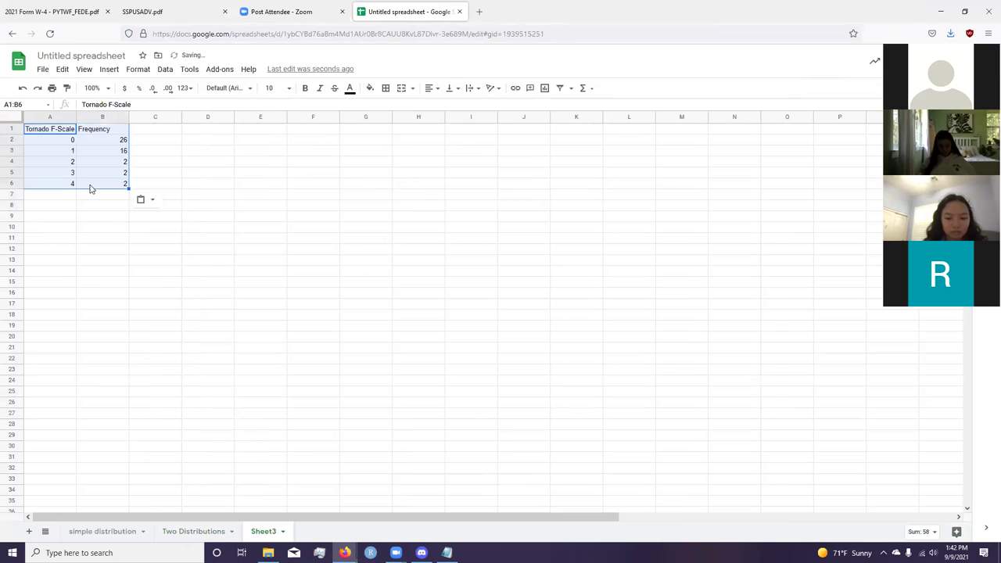
pyautogui.click(109, 69)
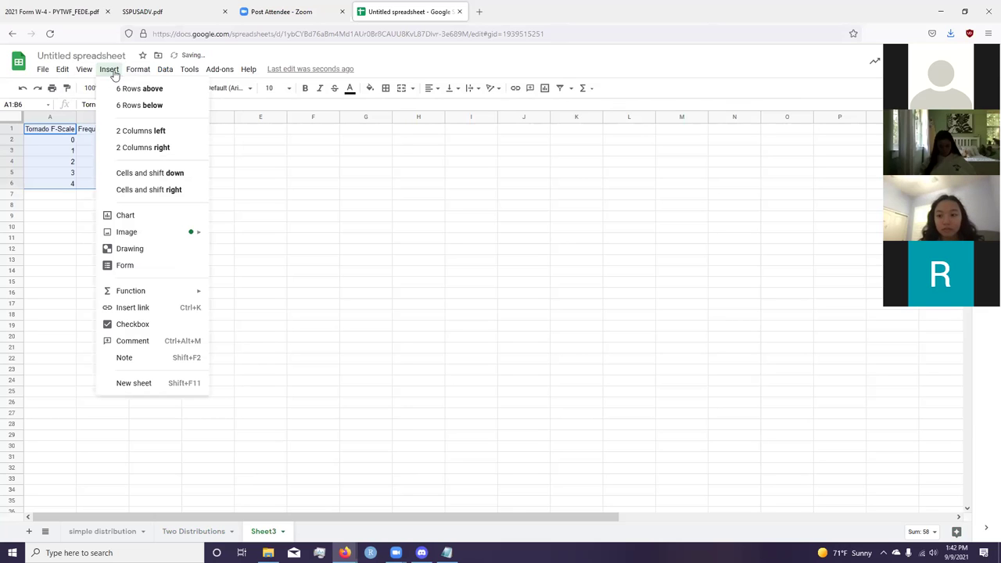
pyautogui.click(164, 218)
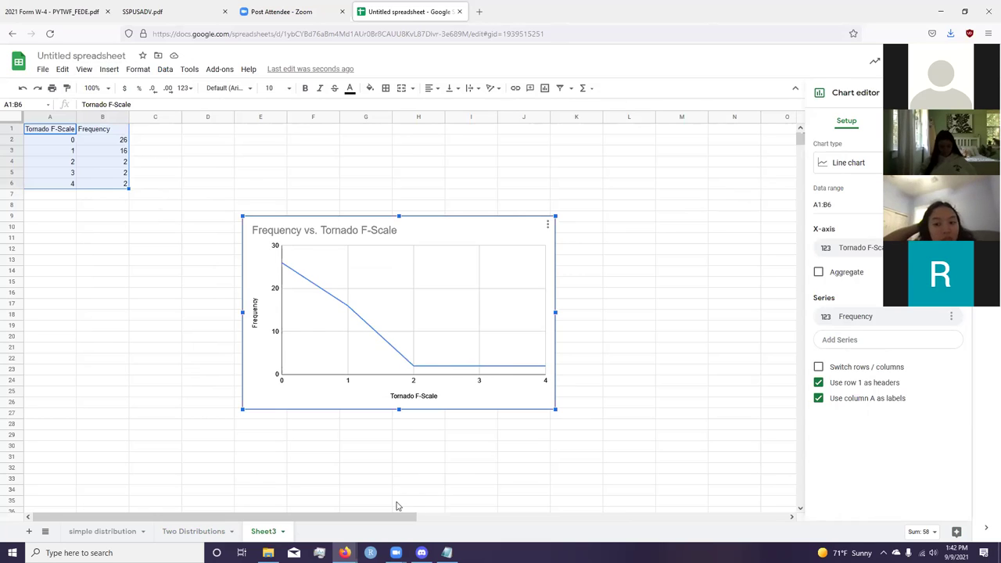
# - Shift the tornado data down one row and enter a starting row with F-Scale -1 and frequency 0
pyautogui.click(55, 139)
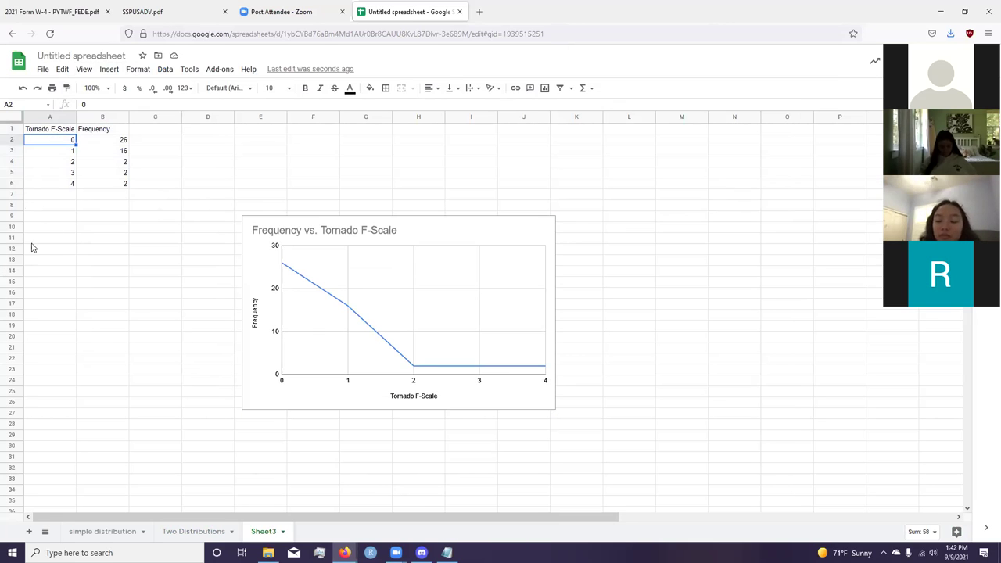
pyautogui.hotkey('shift', 'Right')
pyautogui.hotkey('ctrl', 'shift', 'Down')
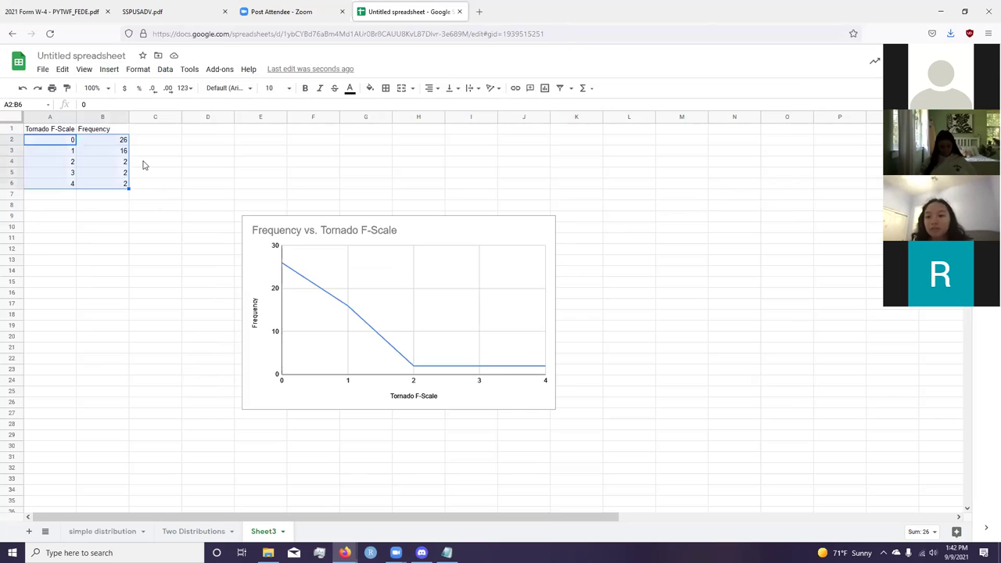
pyautogui.press('Down')
pyautogui.hotkey('ctrl', 'v')
pyautogui.press('Up')
pyautogui.write('-1')
pyautogui.press('Tab')
pyautogui.write('0')
pyautogui.press('Return')
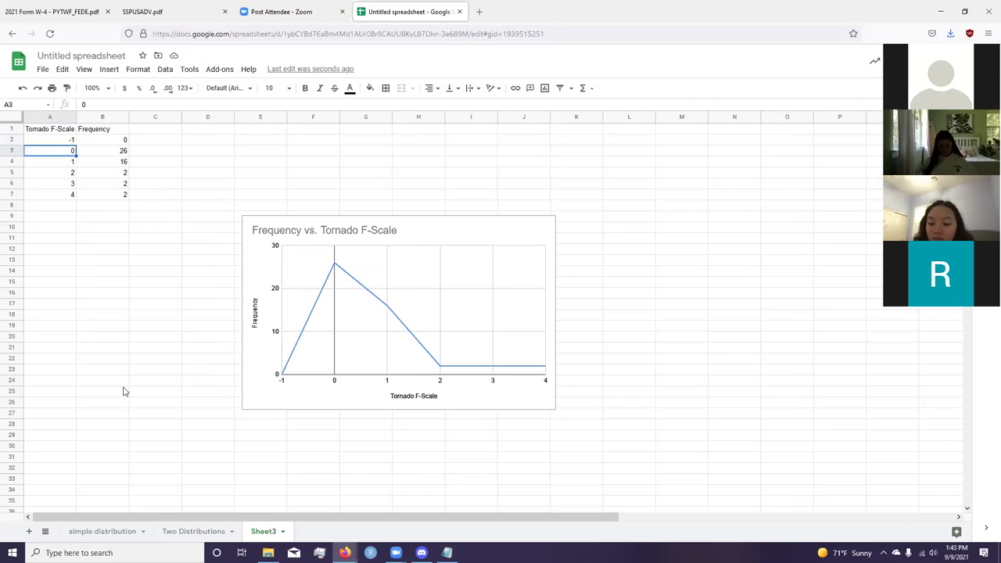
# - Rename the sheet holding the tornado data and chart as Frequency Polygon
pyautogui.scroll(-2, 123, 391)
pyautogui.rightClick(269, 532)
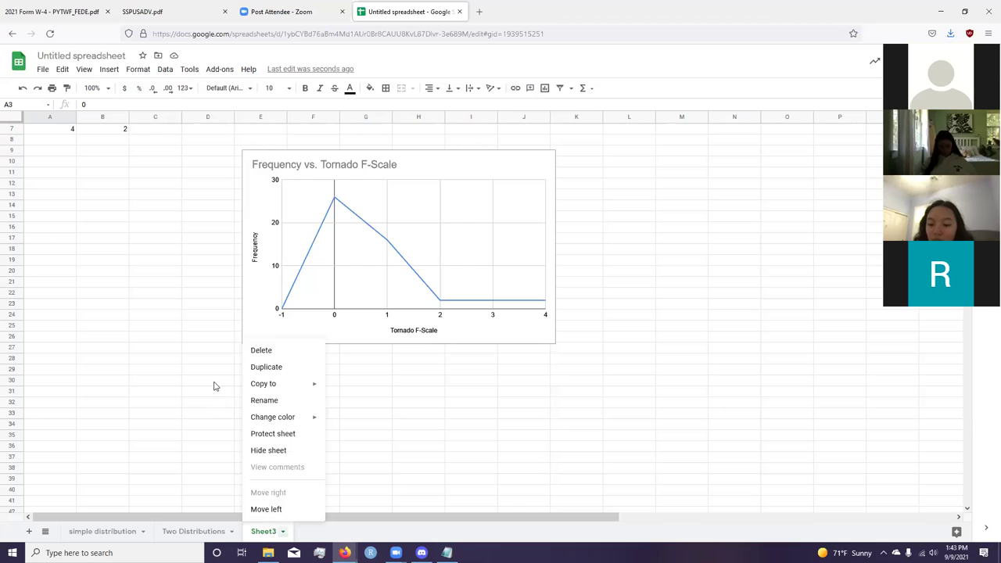
pyautogui.click(245, 401)
pyautogui.write('Frequ')
pyautogui.press('BackSpace')
pyautogui.press('BackSpace')
pyautogui.press('BackSpace')
pyautogui.write('equency Polygon')
pyautogui.press('Return')
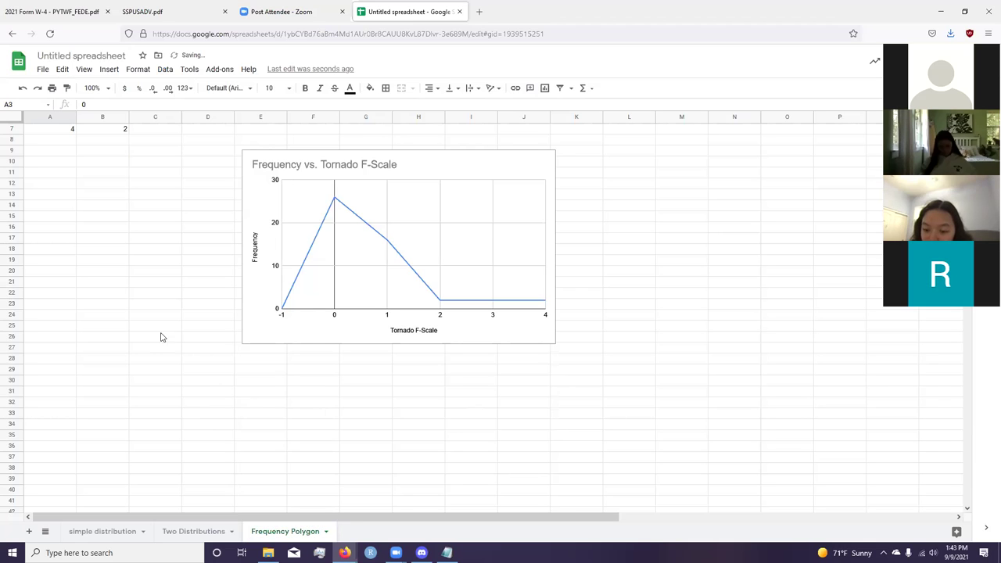
# - Change the tornado frequencies for F-Scale 0, 1, 2 and 3 to 28, 13, 4 and 1
pyautogui.scroll(2, 156, 313)
pyautogui.click(120, 152)
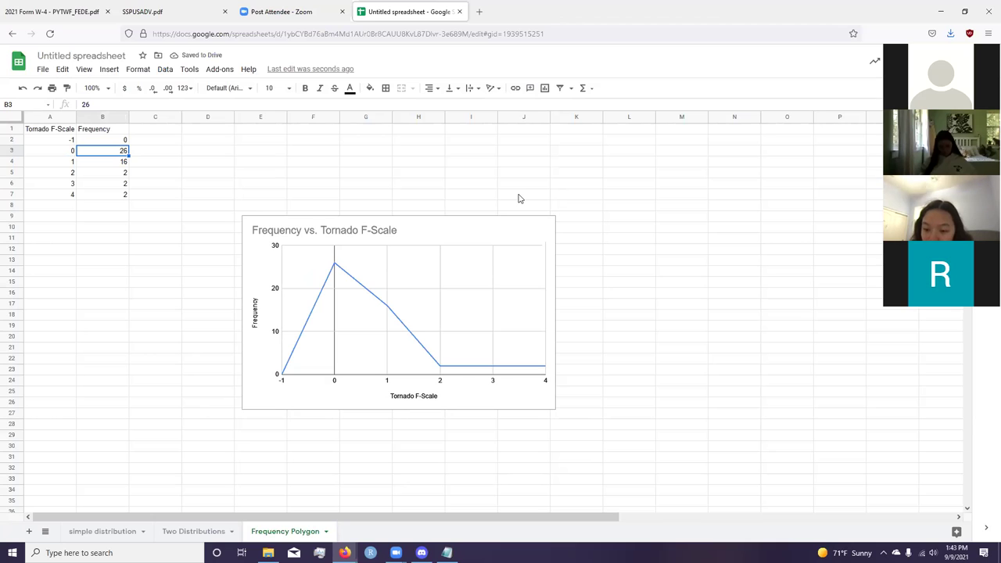
pyautogui.write('28')
pyautogui.press('Return')
pyautogui.write('1')
pyautogui.press('Return')
pyautogui.write('3')
pyautogui.press('Up')
pyautogui.write('13')
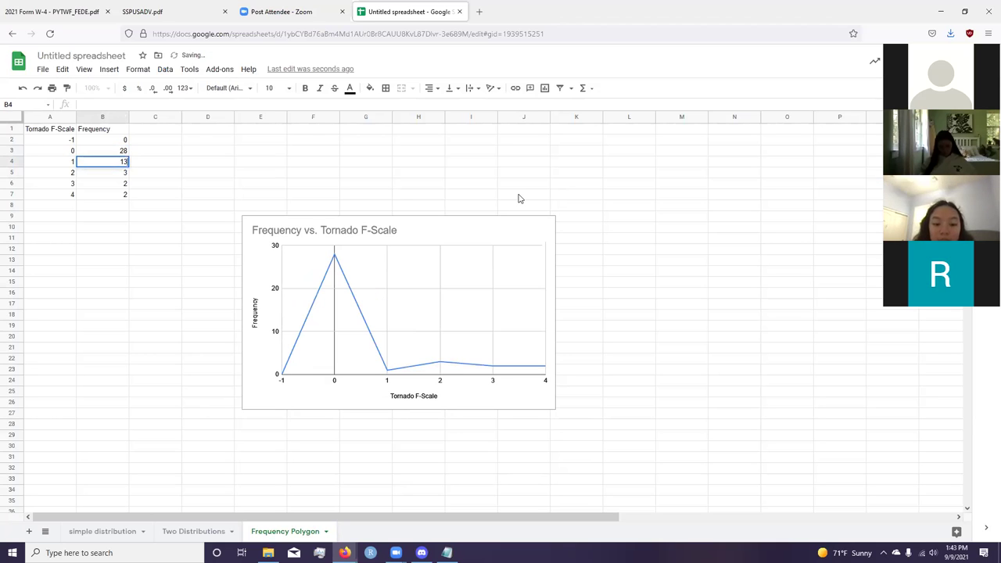
pyautogui.press('Return')
pyautogui.write('4')
pyautogui.press('Return')
pyautogui.write('1')
pyautogui.press('Return')
pyautogui.press('Down')
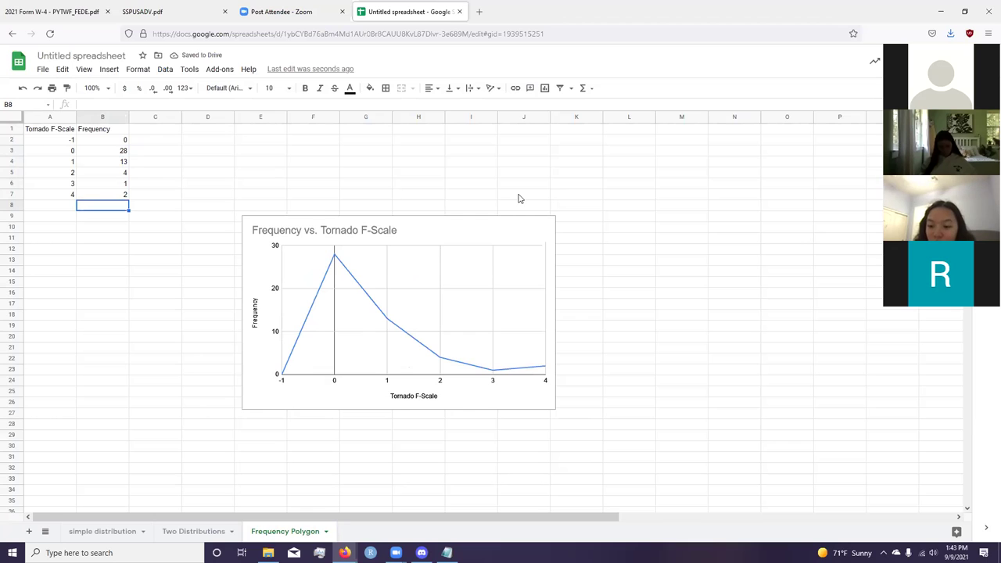
# - Rename the spreadsheet file as 9-9 Mat274
pyautogui.click(86, 56)
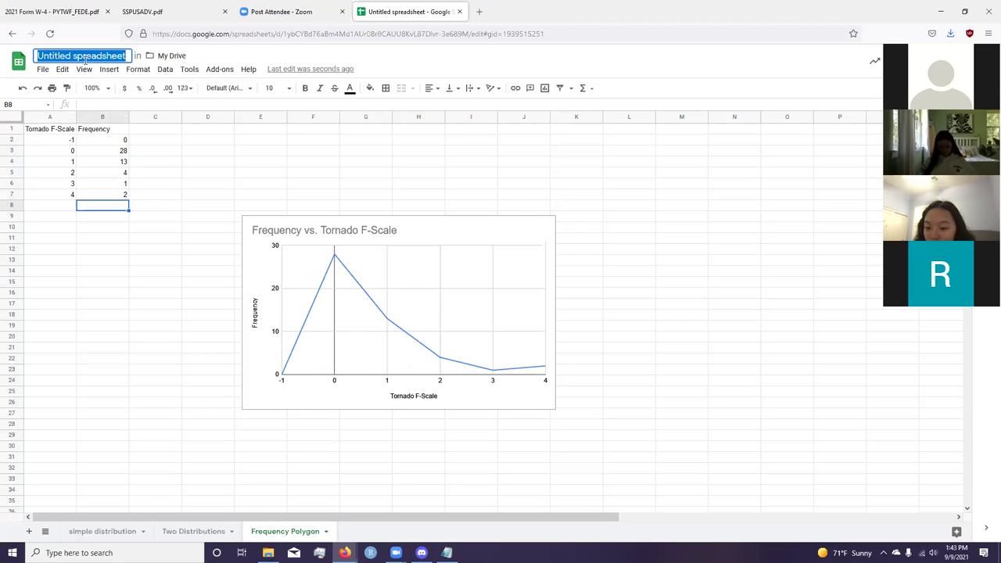
pyautogui.write('9-9 Mat274')
pyautogui.press('Return')
# - Switch to the MathXL Topic 1 homework in the other Firefox window and open the Homework Overview
pyautogui.hotkey('alt', 'Tab')
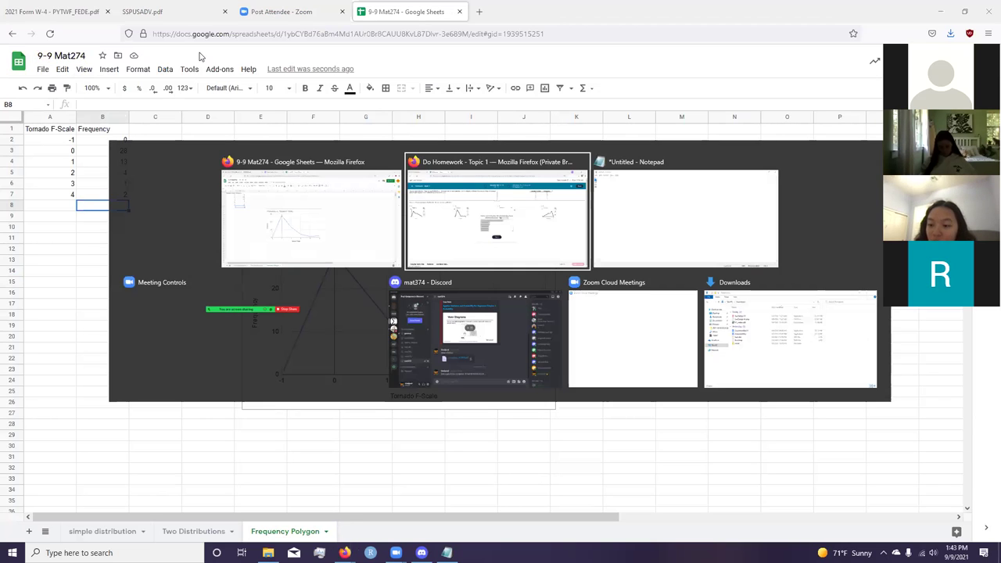
pyautogui.hotkey('alt', 'Tab')
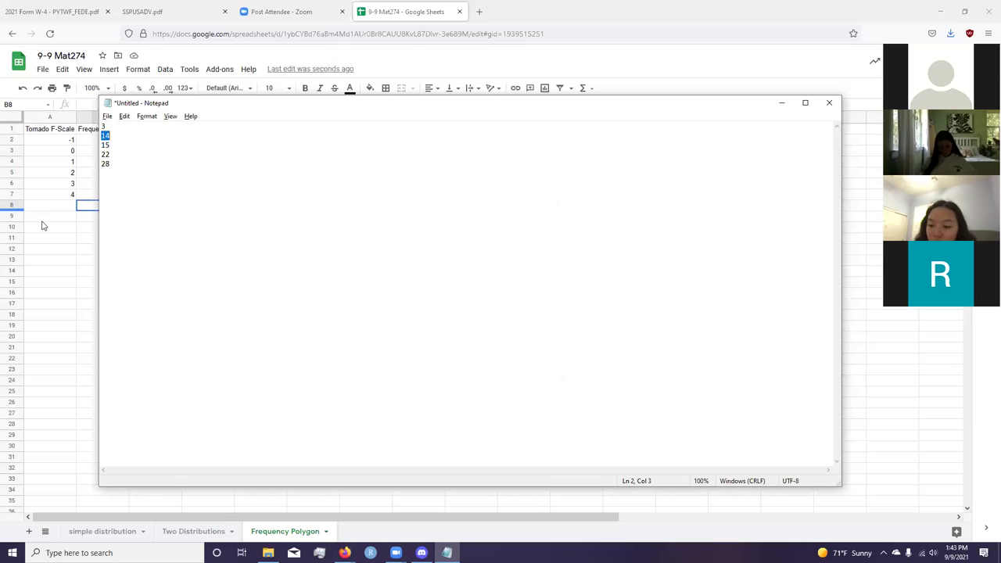
pyautogui.hotkey('alt', 'Tab')
pyautogui.hotkey('alt', 'Tab')
pyautogui.press('Tab')
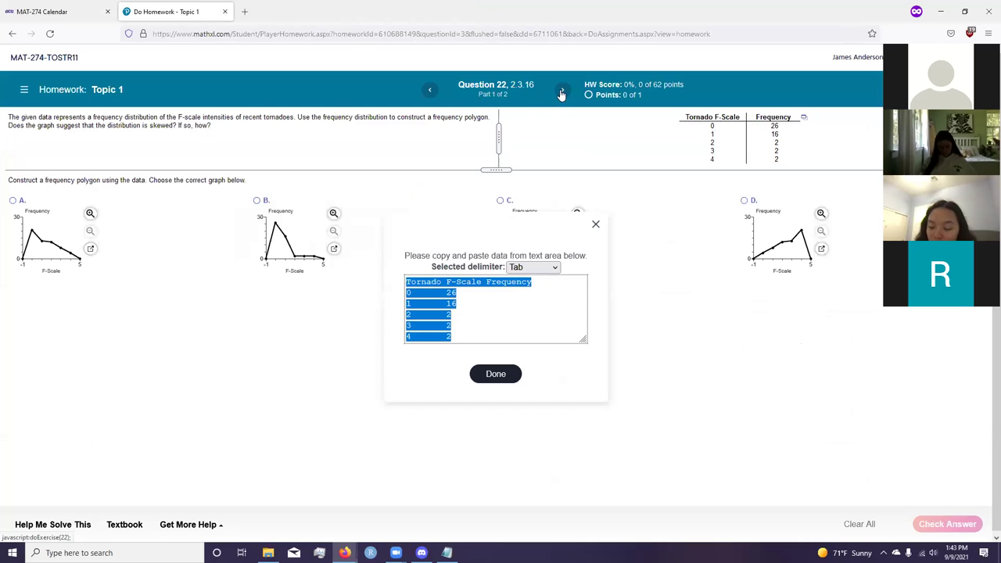
pyautogui.click(25, 89)
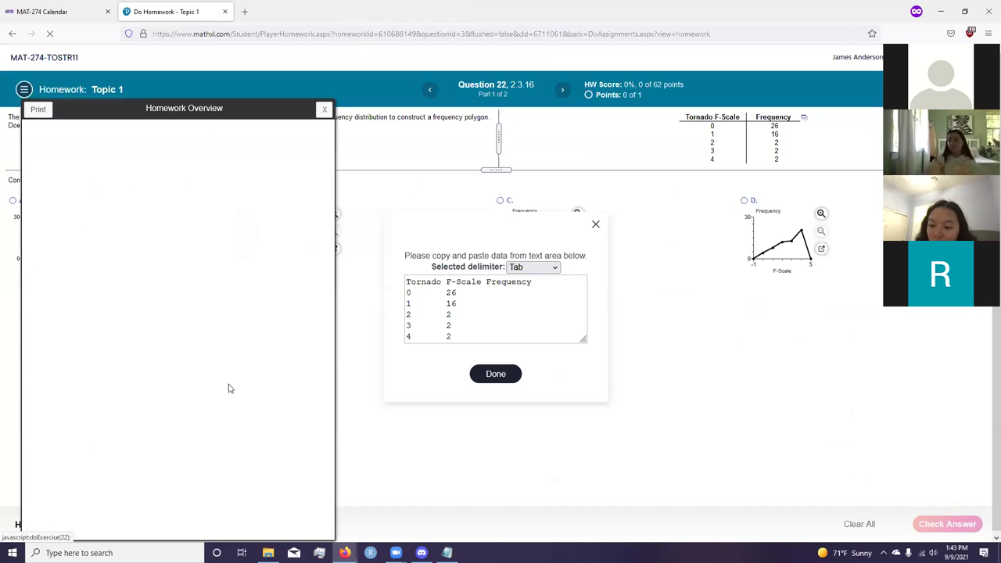